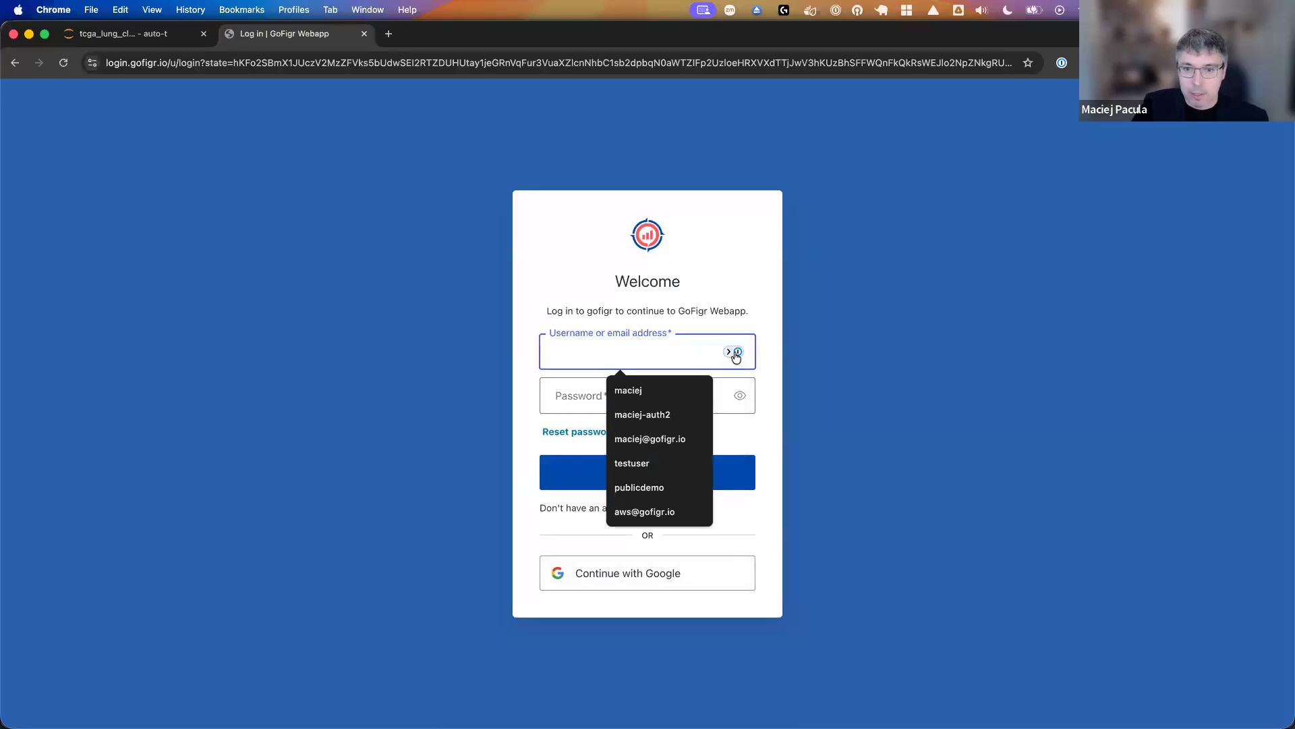
# - Log in to the GoFigr web app with the saved username and password, and select the Scratchpad workspace
pyautogui.click(597, 392)
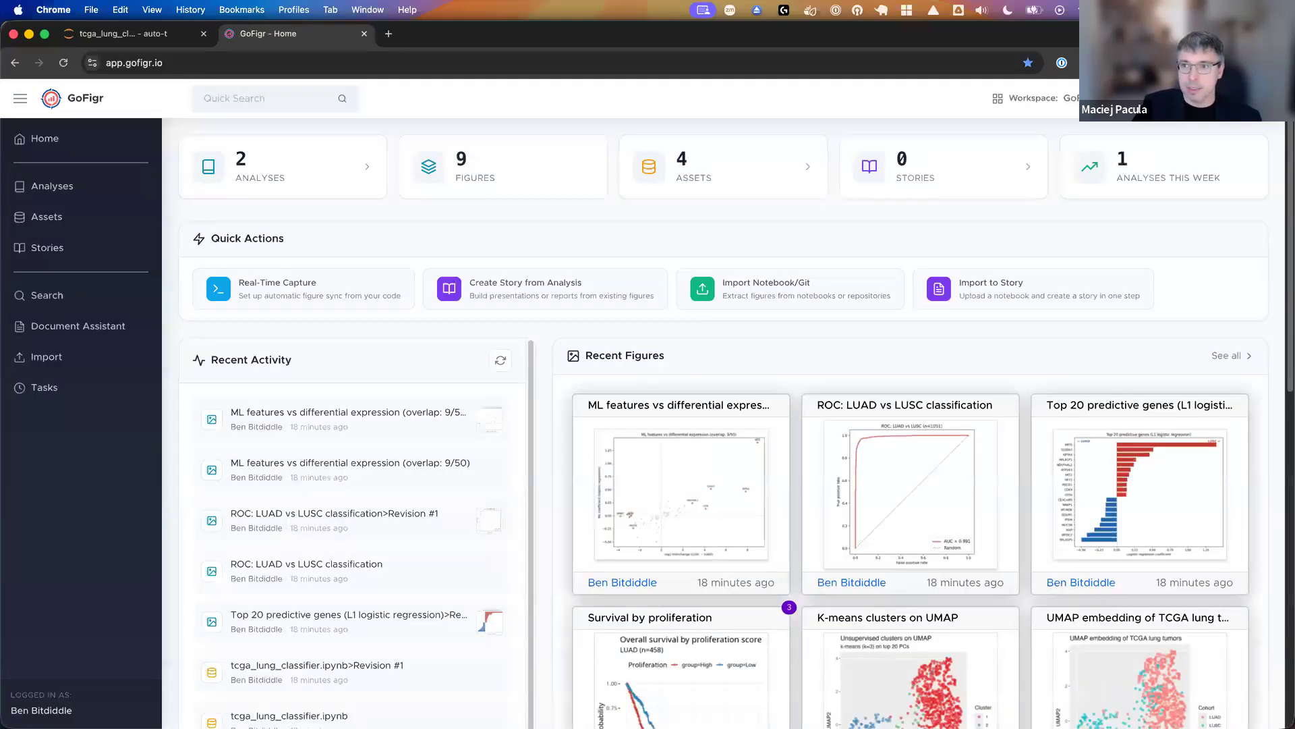
pyautogui.click(1032, 98)
pyautogui.click(1005, 197)
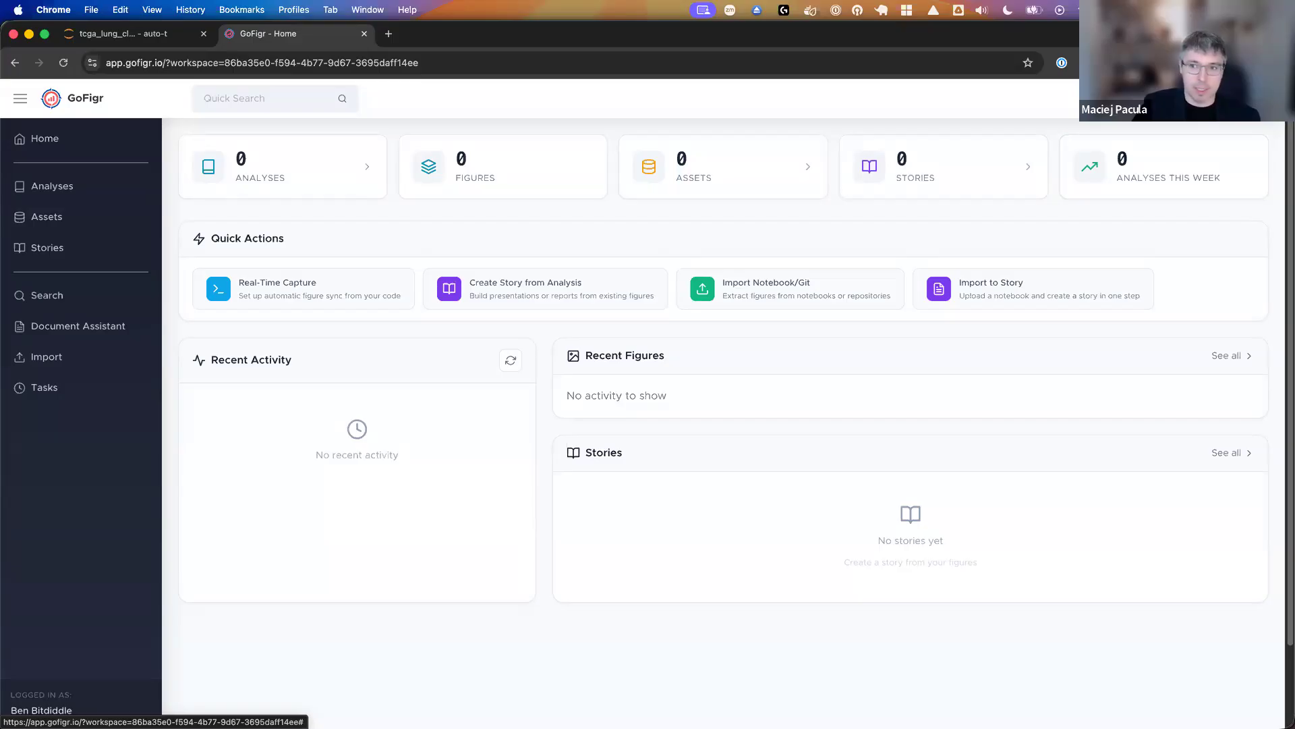
# - Create a new workspace named "GoFigr Webinar" with no organization
pyautogui.click(1173, 98)
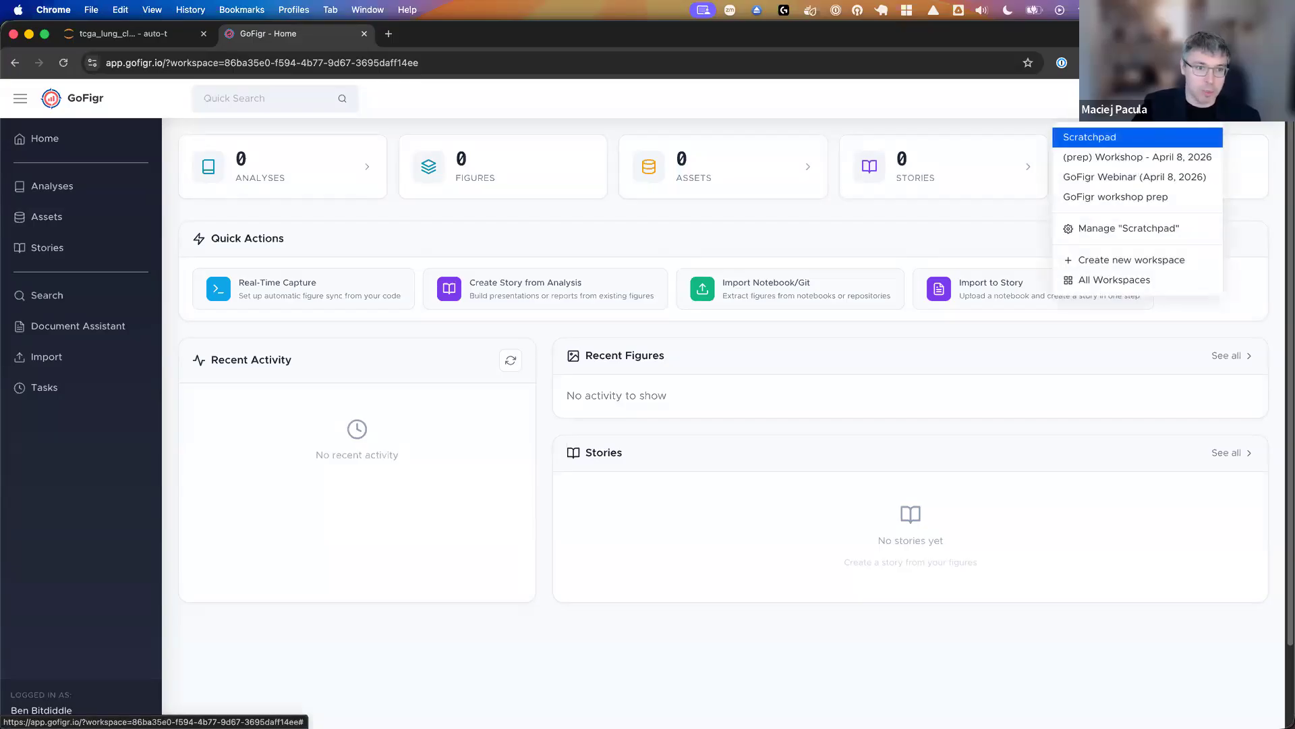
pyautogui.click(1147, 261)
pyautogui.doubleClick(679, 375)
pyautogui.tripleClick(679, 375)
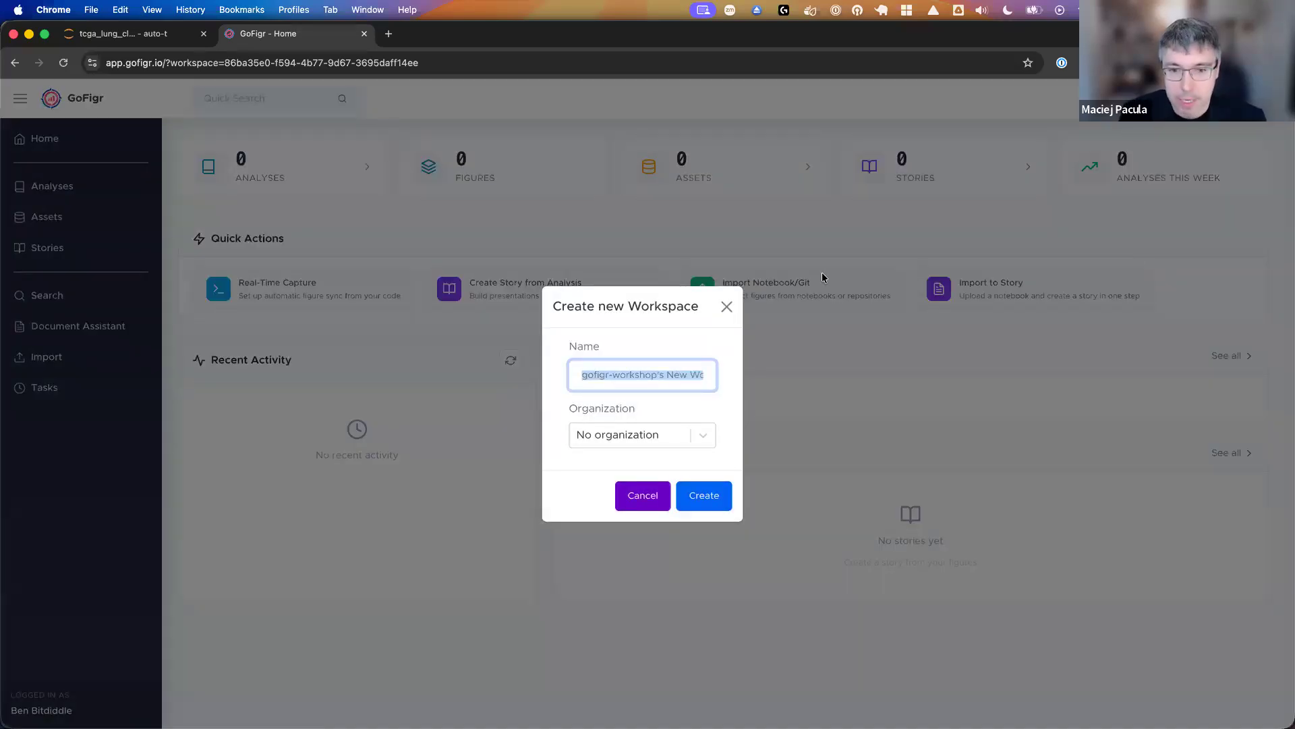
pyautogui.write('z')
pyautogui.press('BackSpace')
pyautogui.write('G')
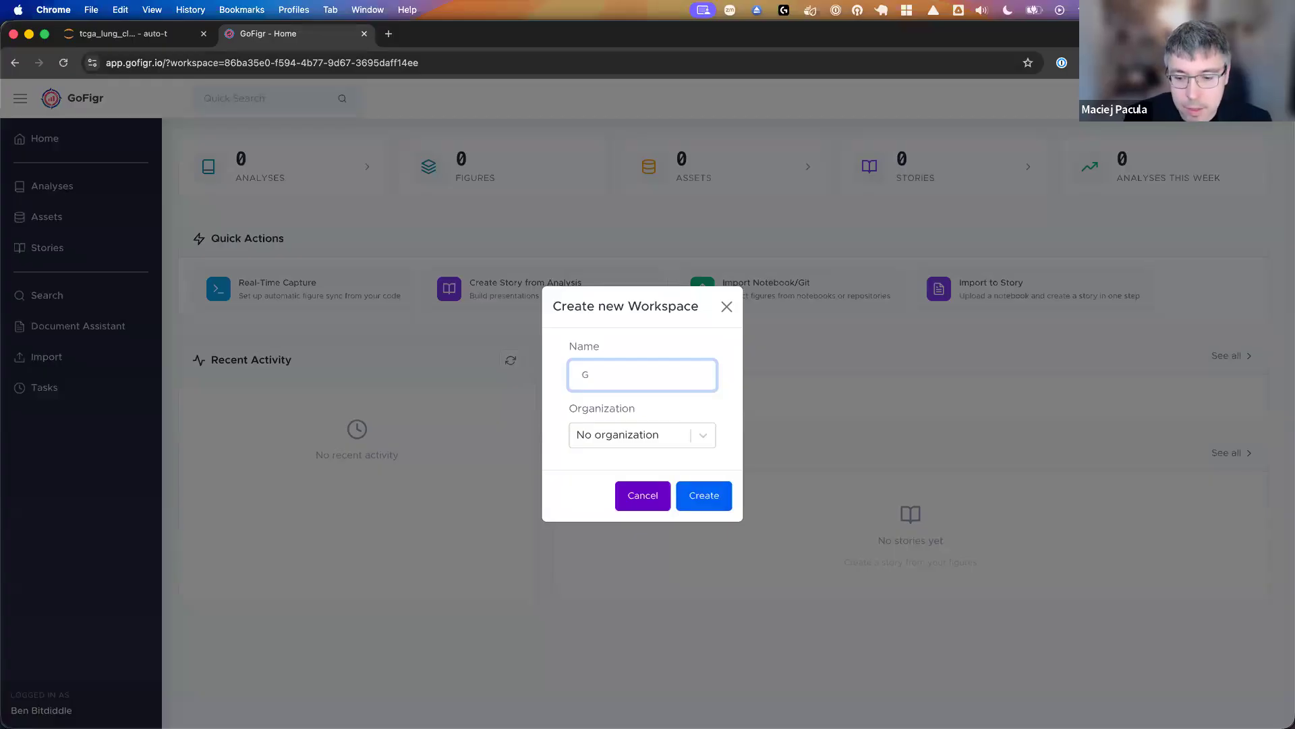
pyautogui.write('oFigr Webinar')
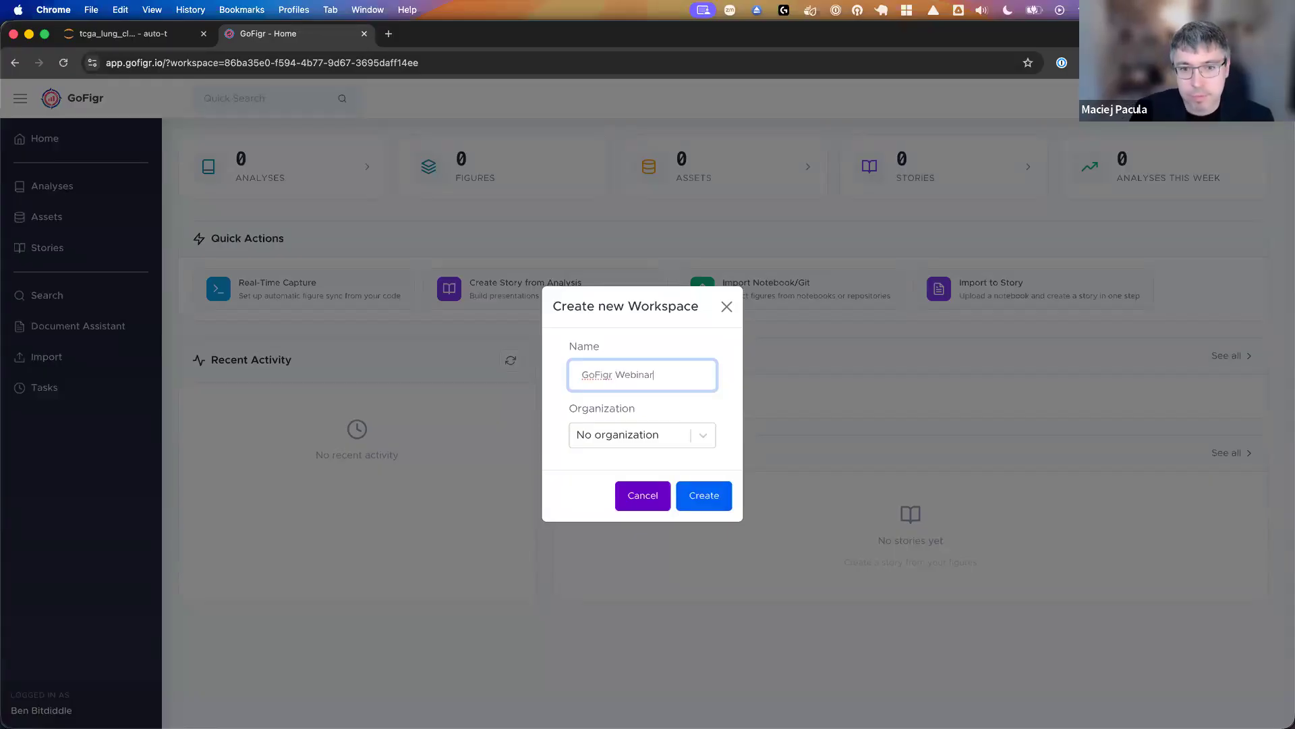
pyautogui.click(706, 486)
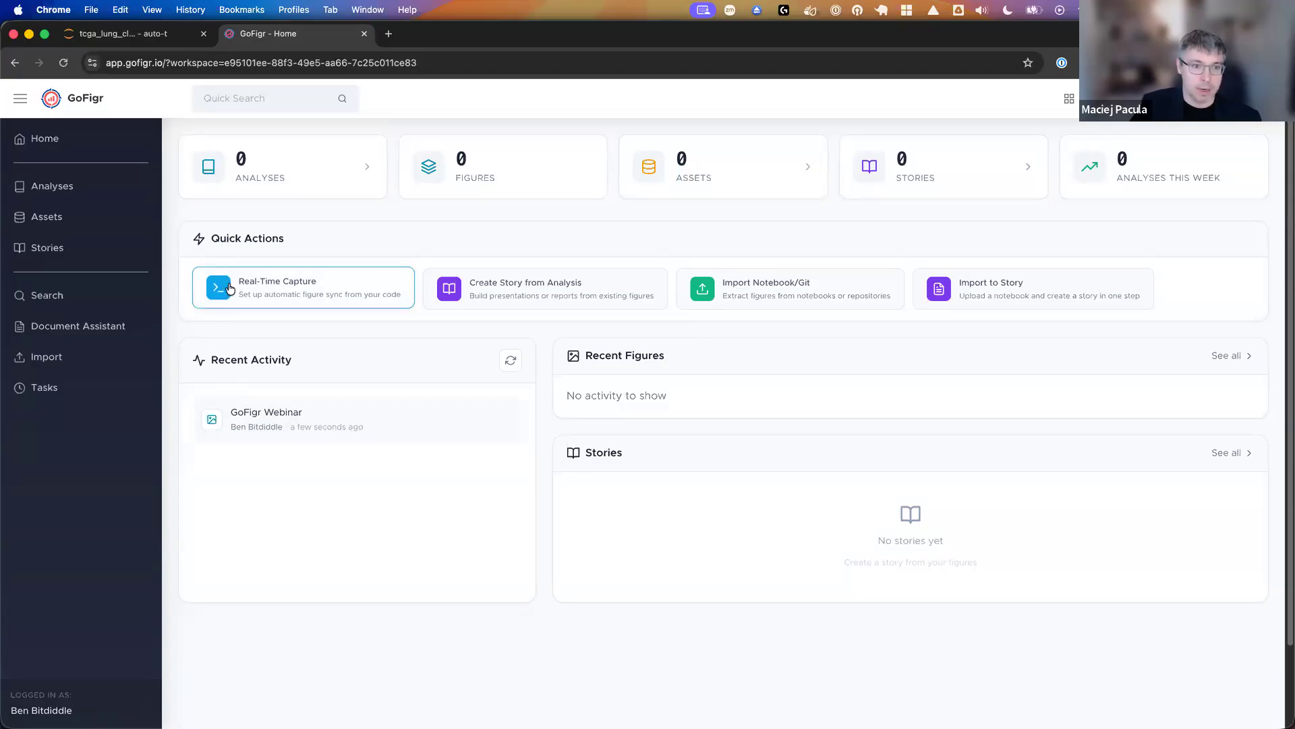
# - Start the Real-Time Capture setup with R Documents & Scripts as the environment
pyautogui.click(273, 288)
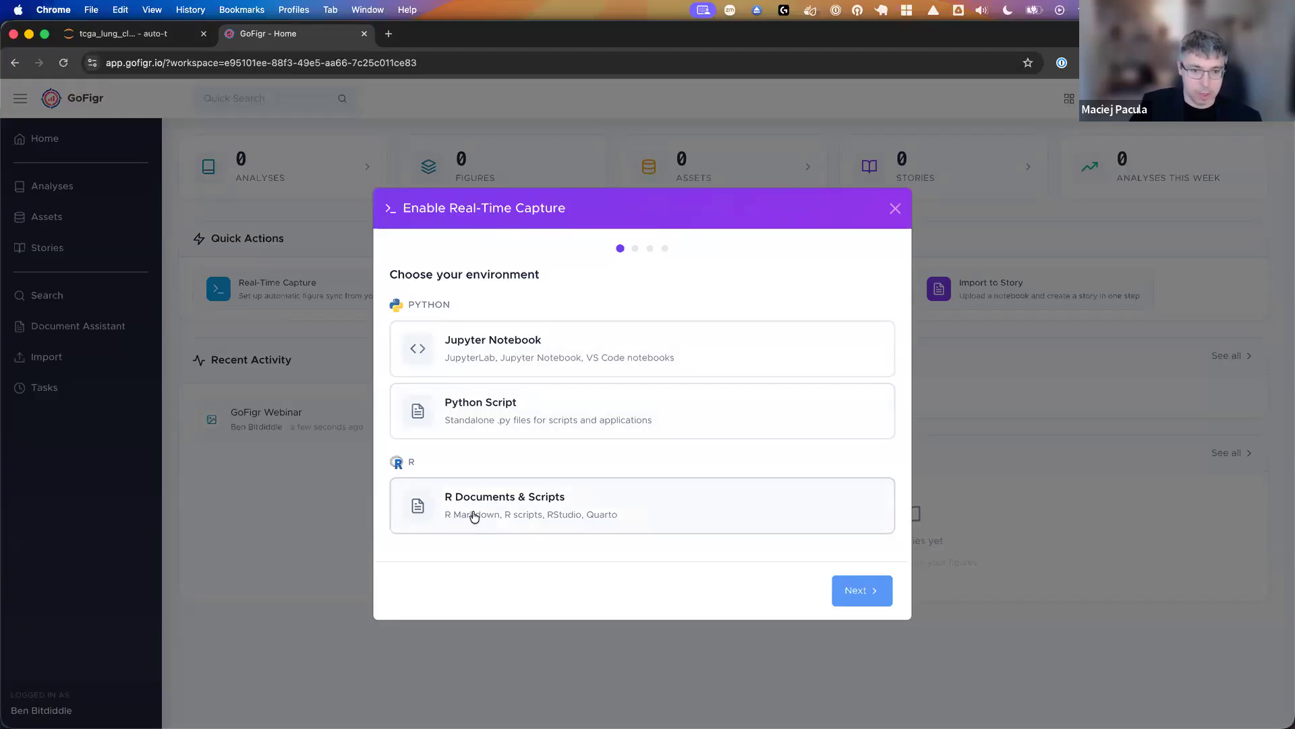
pyautogui.click(554, 515)
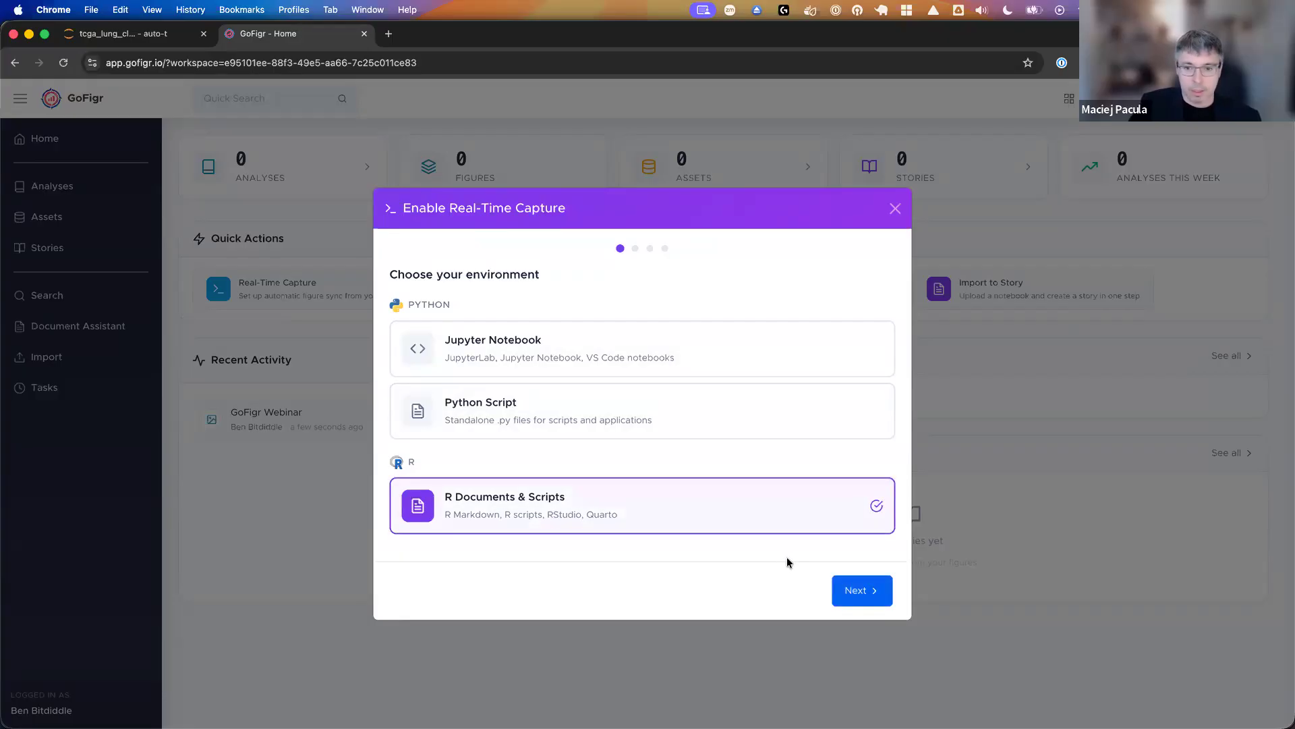
pyautogui.click(860, 591)
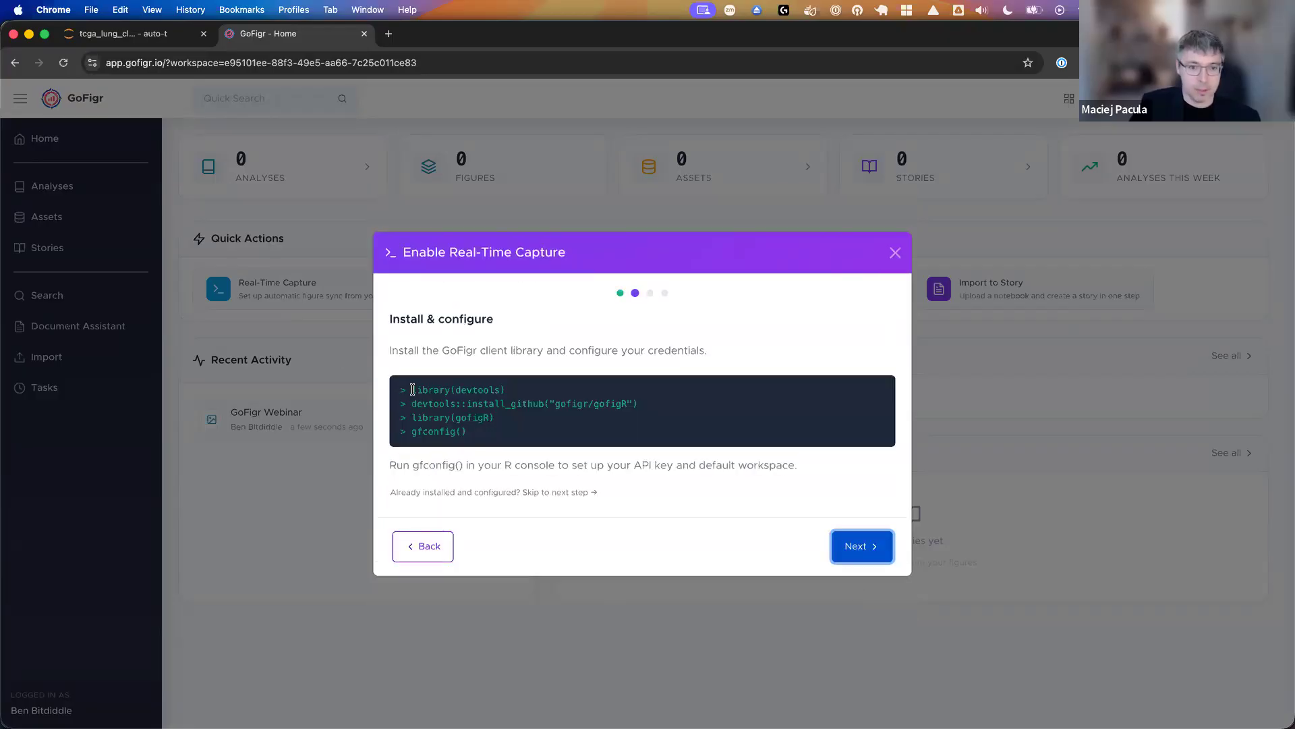
# - Examine the R commands for installing the GoFigr client library and configuring the credentials
pyautogui.moveTo(414, 390); pyautogui.dragTo(517, 392)
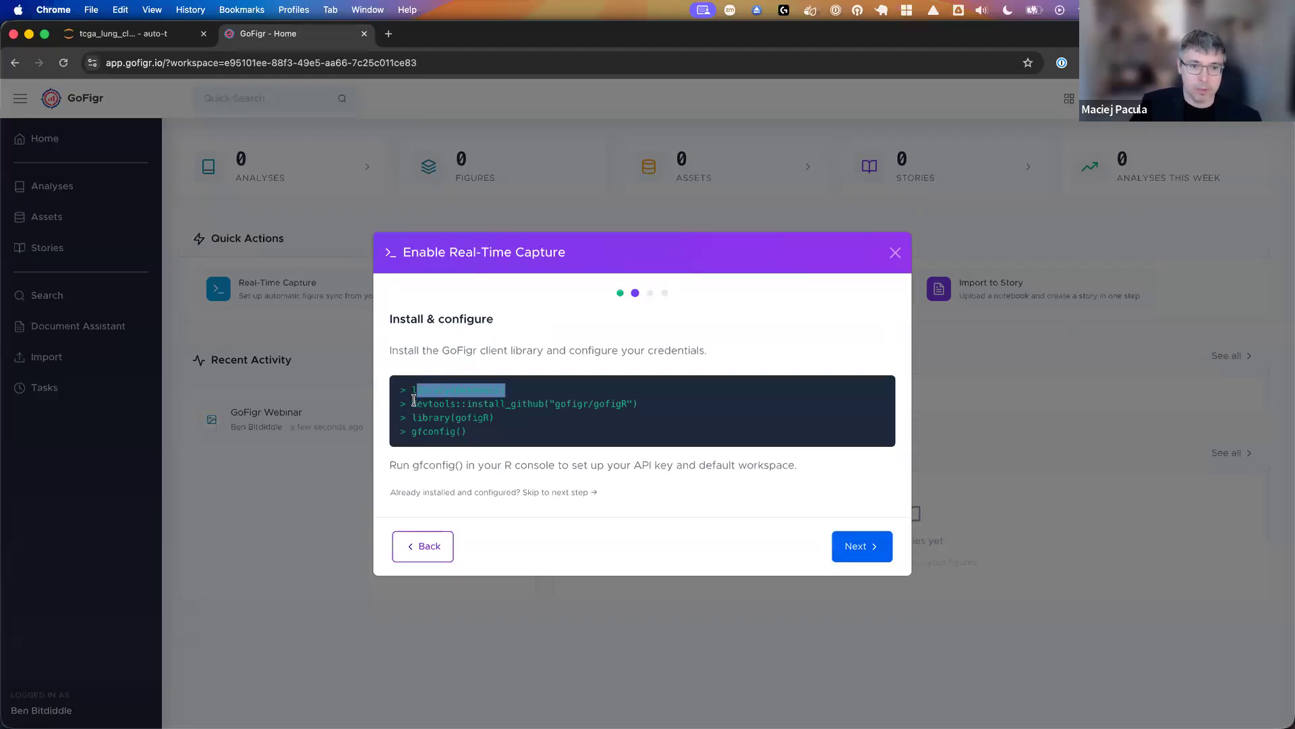
pyautogui.moveTo(416, 404); pyautogui.dragTo(740, 402)
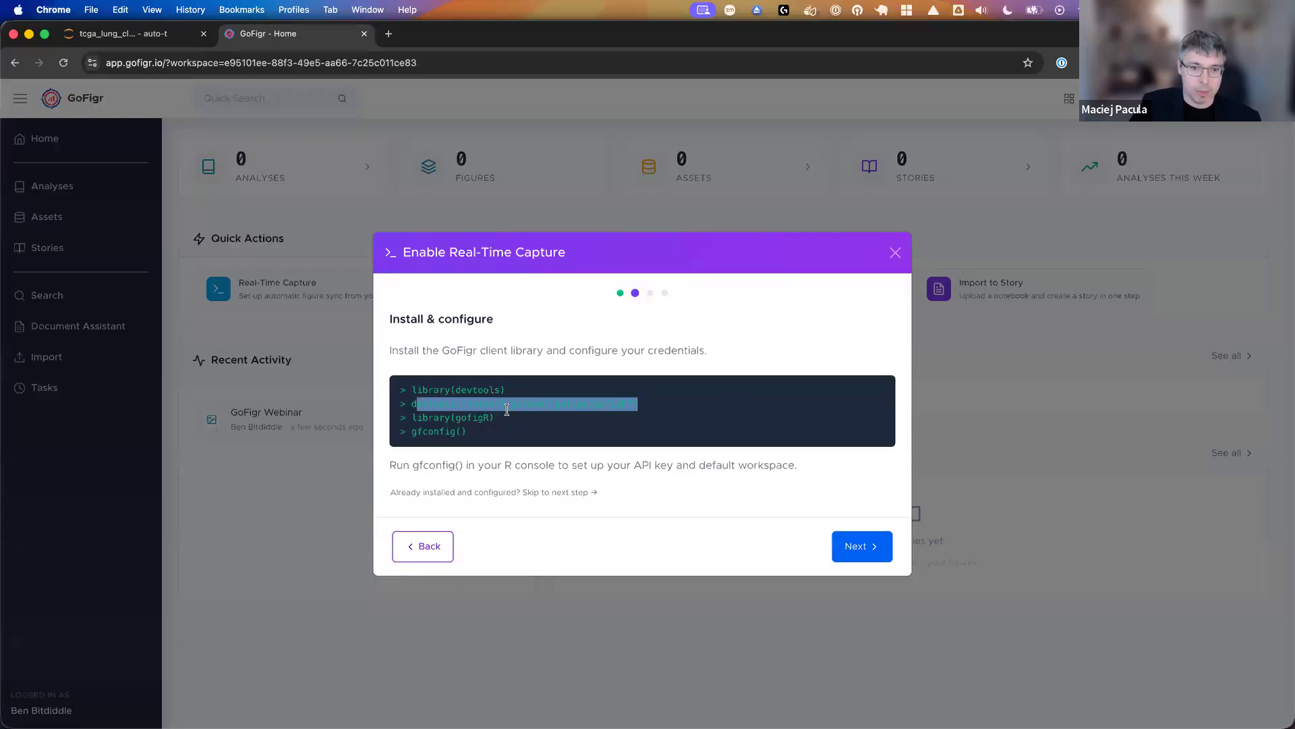
pyautogui.click(456, 422)
pyautogui.doubleClick(424, 432)
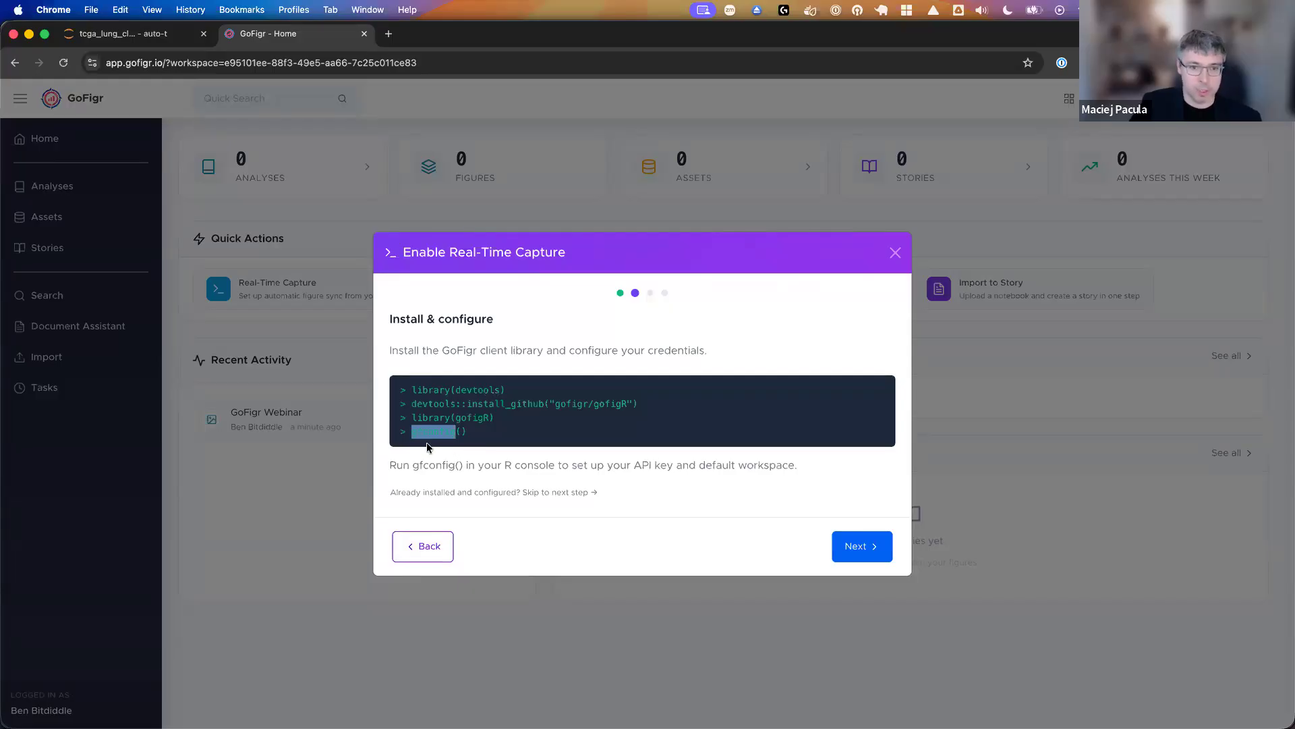
pyautogui.click(515, 401)
pyautogui.moveTo(416, 403); pyautogui.dragTo(637, 403)
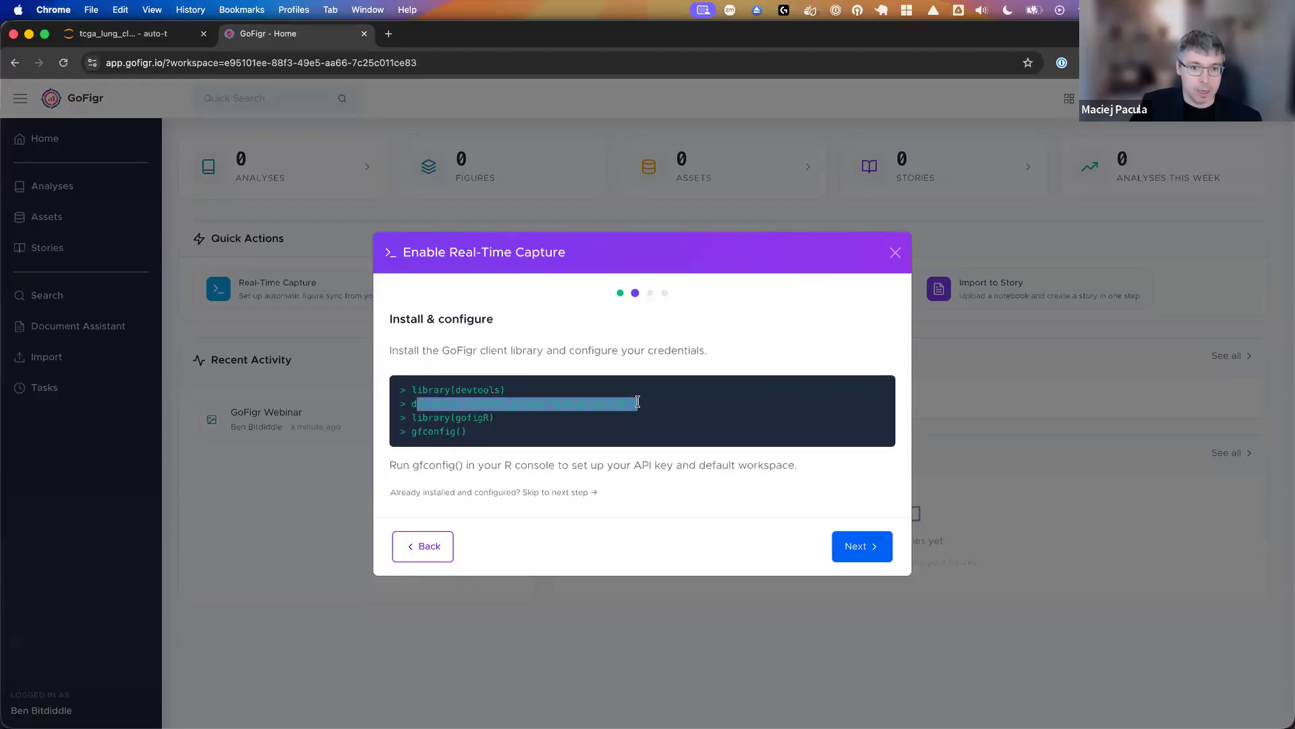
pyautogui.click(599, 403)
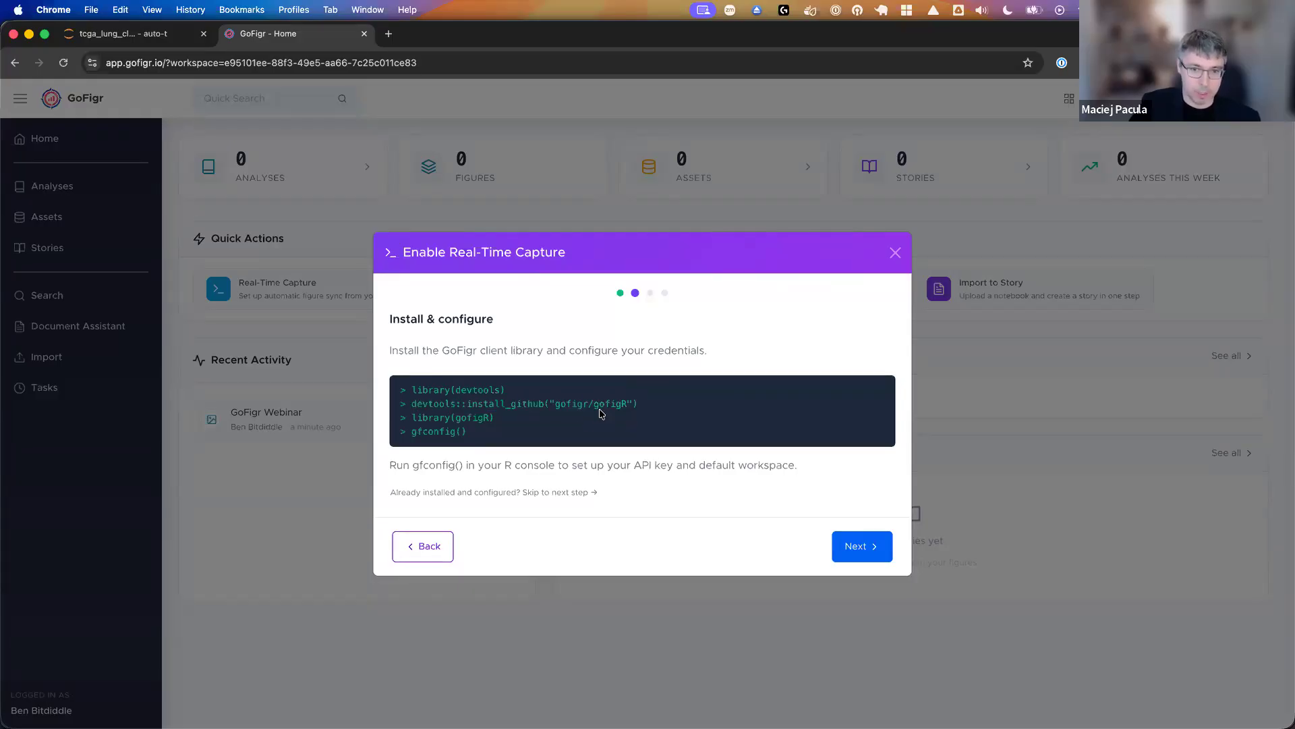
pyautogui.moveTo(522, 403); pyautogui.dragTo(633, 405)
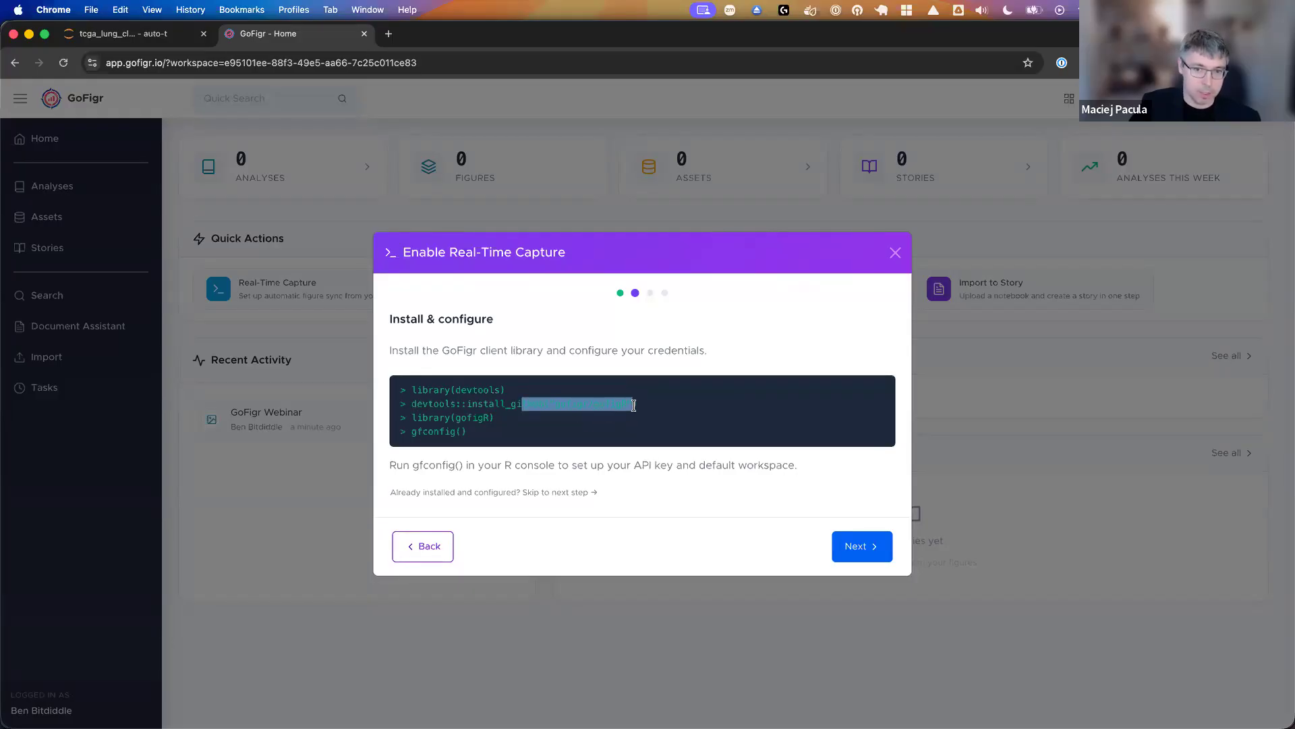
pyautogui.click(526, 431)
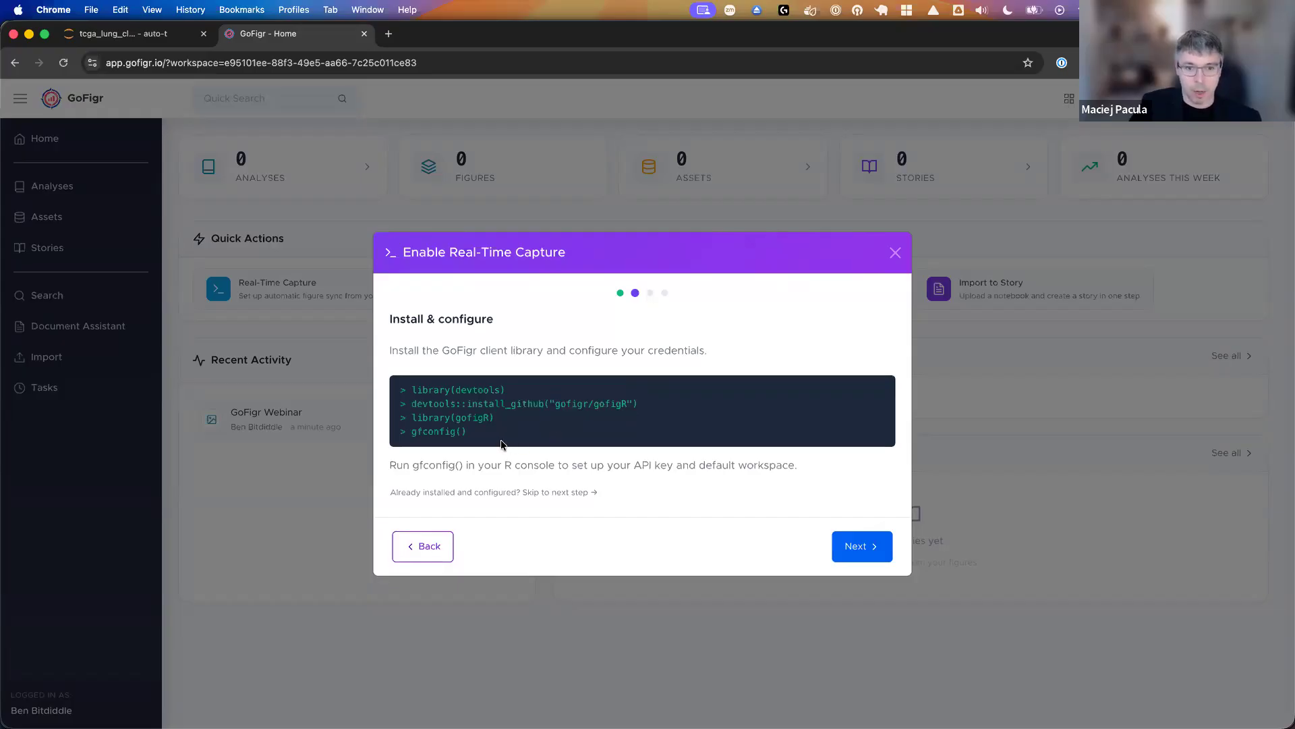
# - Preview the figure destination and starter file stages of the capture setup, and return to the install commands
pyautogui.click(870, 556)
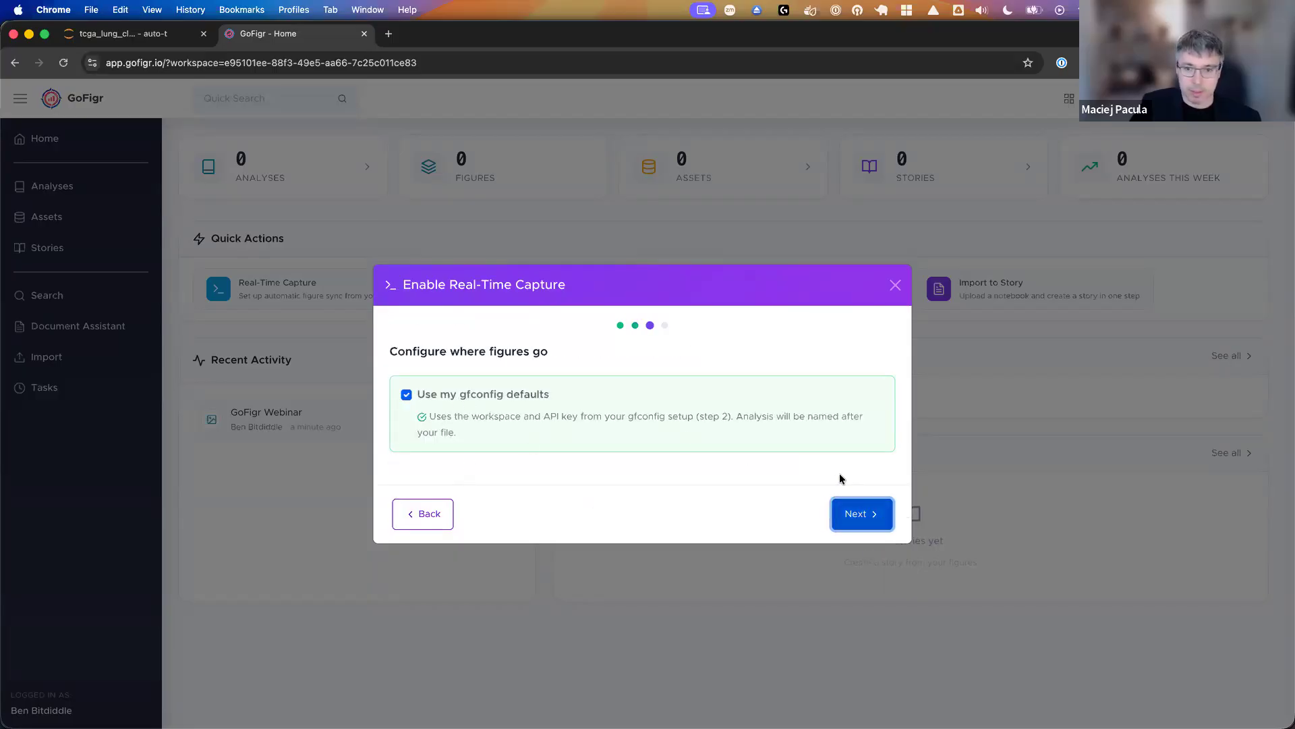
pyautogui.click(859, 507)
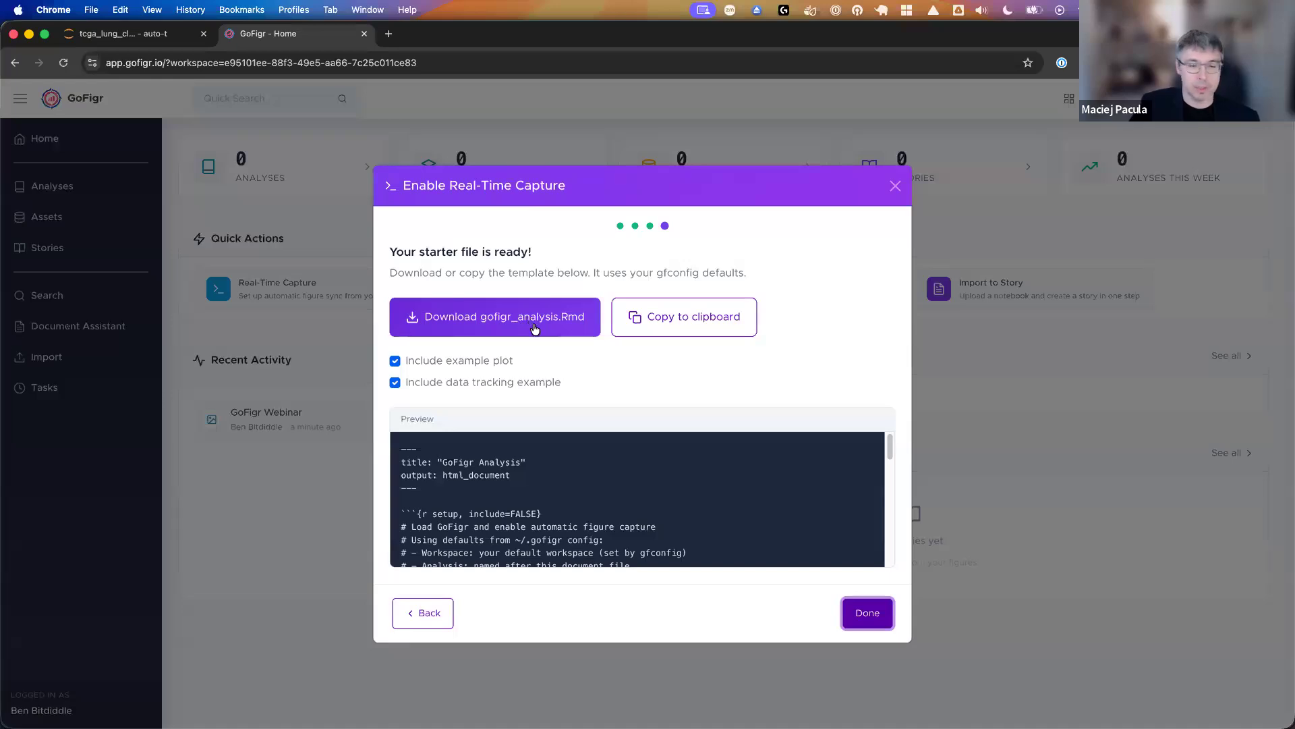
pyautogui.click(440, 621)
pyautogui.click(435, 537)
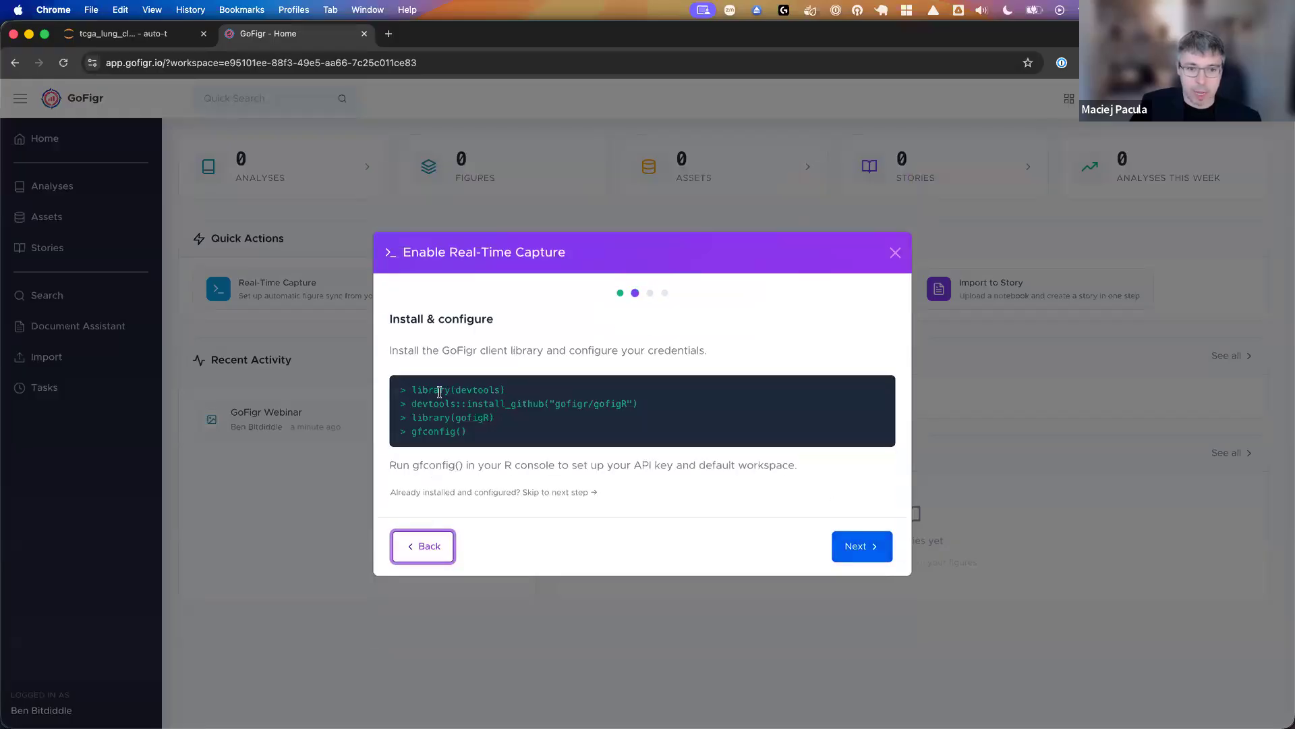
pyautogui.moveTo(413, 390); pyautogui.dragTo(449, 438)
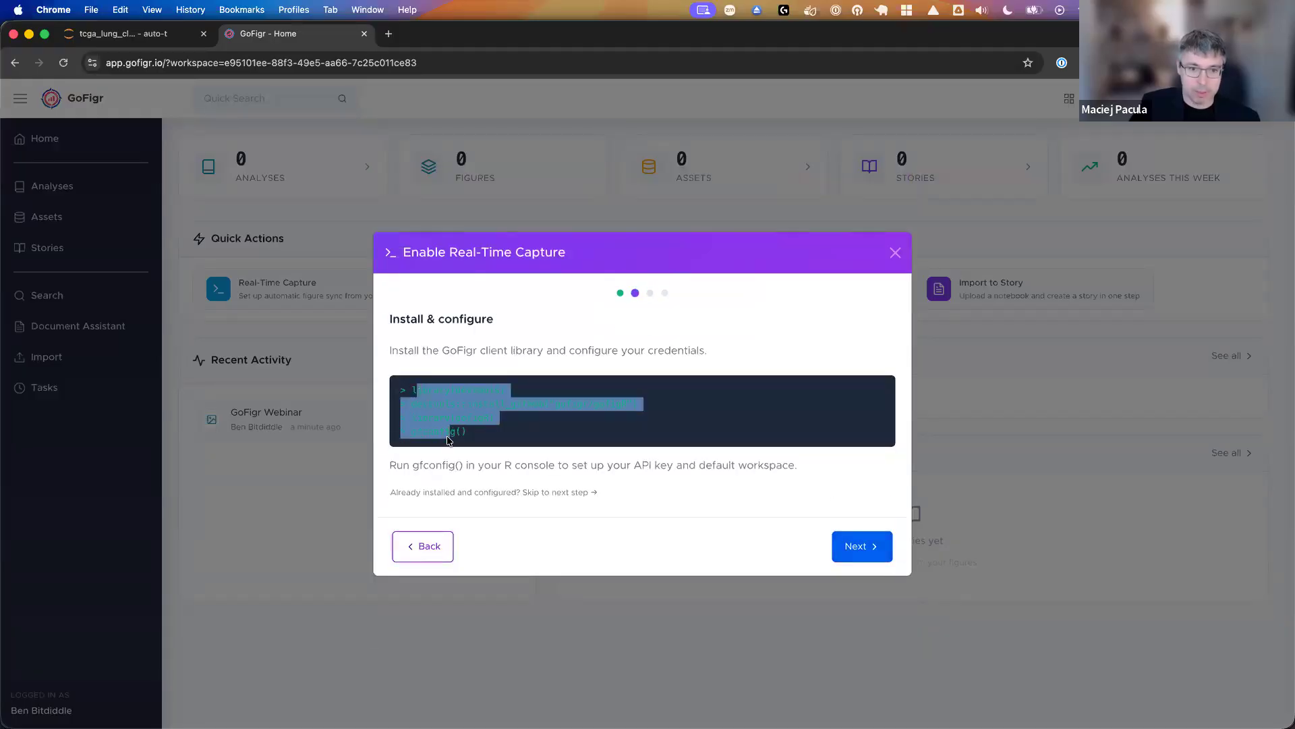
pyautogui.click(446, 437)
# - Switch to Positron and restart the R console session
pyautogui.moveTo(725, 701)
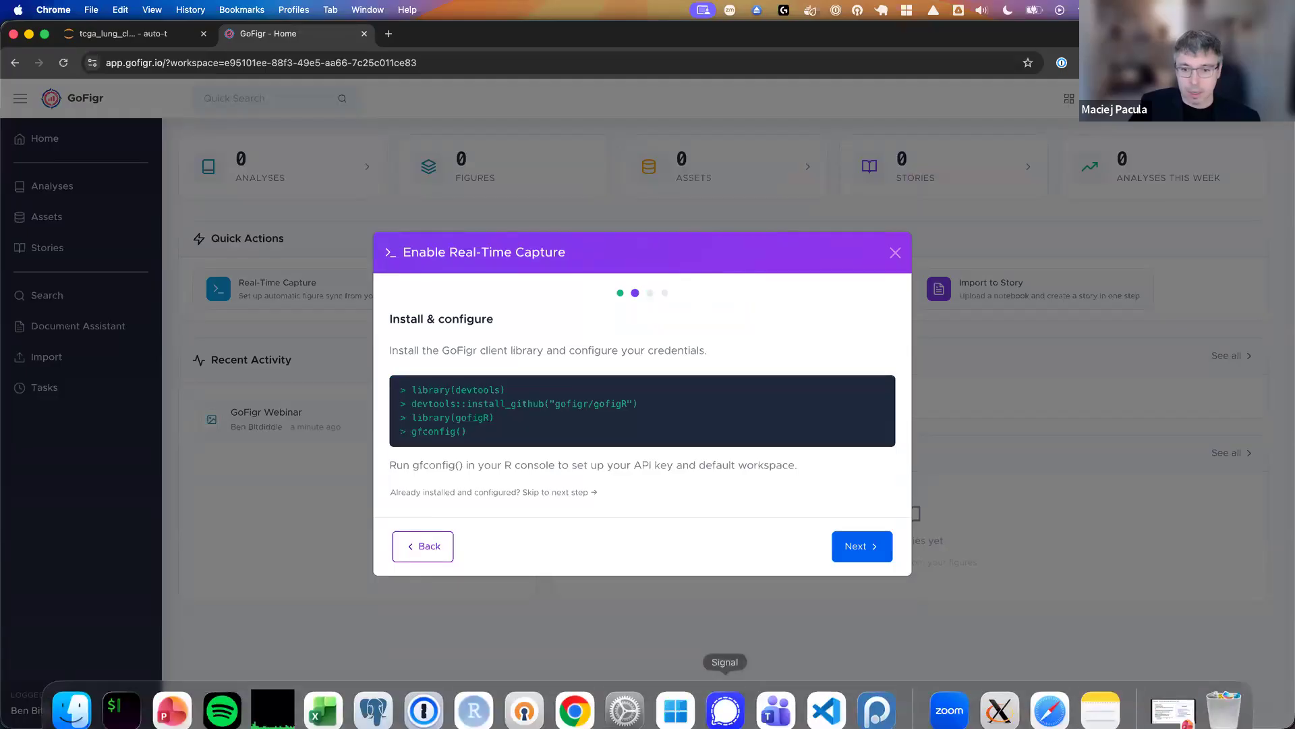
pyautogui.click(876, 695)
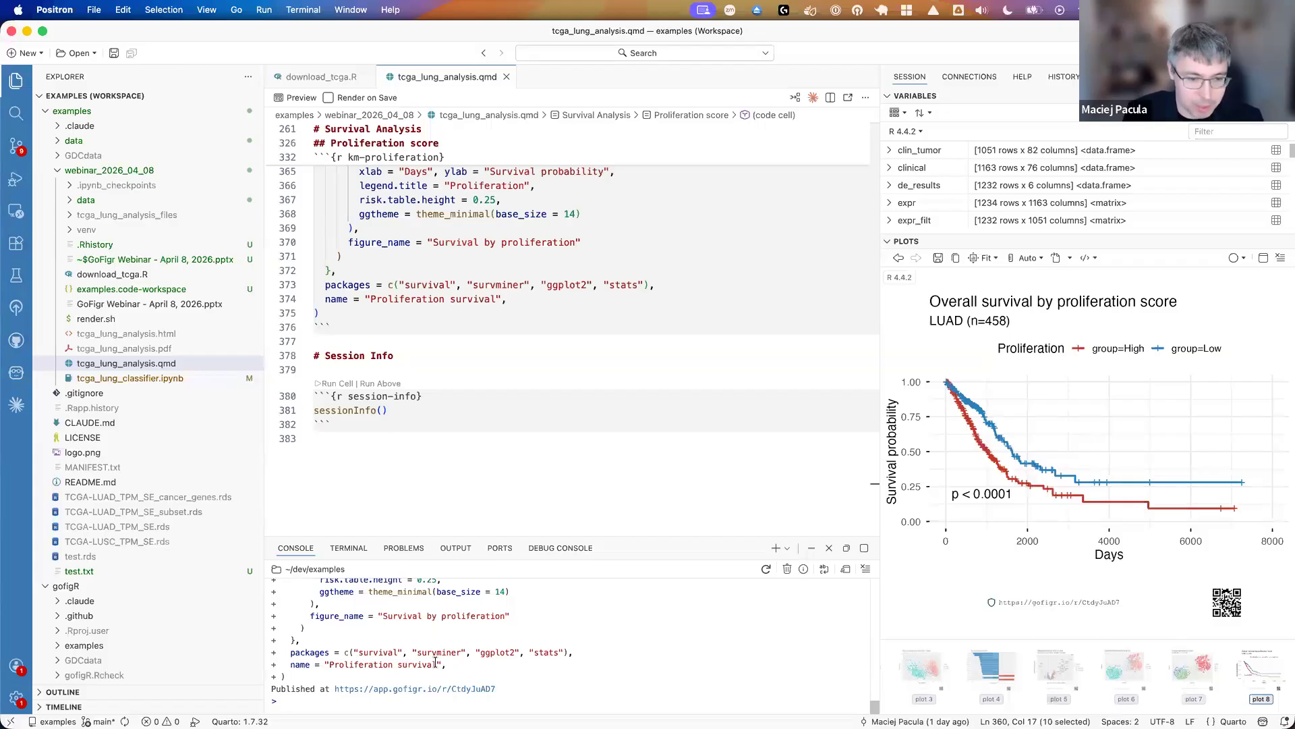
pyautogui.click(767, 568)
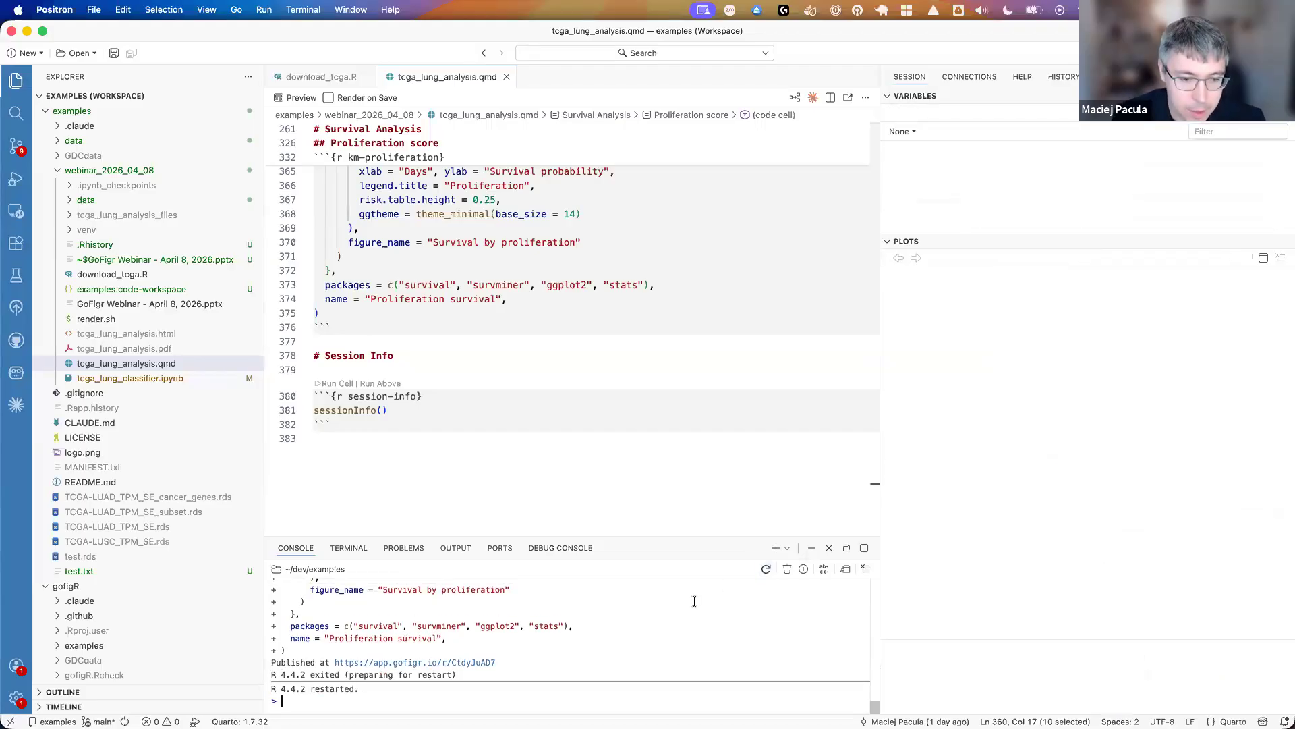
# - Recall and run devtools::install_github("gofigr/gofigR") in the R console, and check its output
pyautogui.hotkey('ctrl', 'r')
pyautogui.write('install')
pyautogui.press('Return')
pyautogui.press('Return')
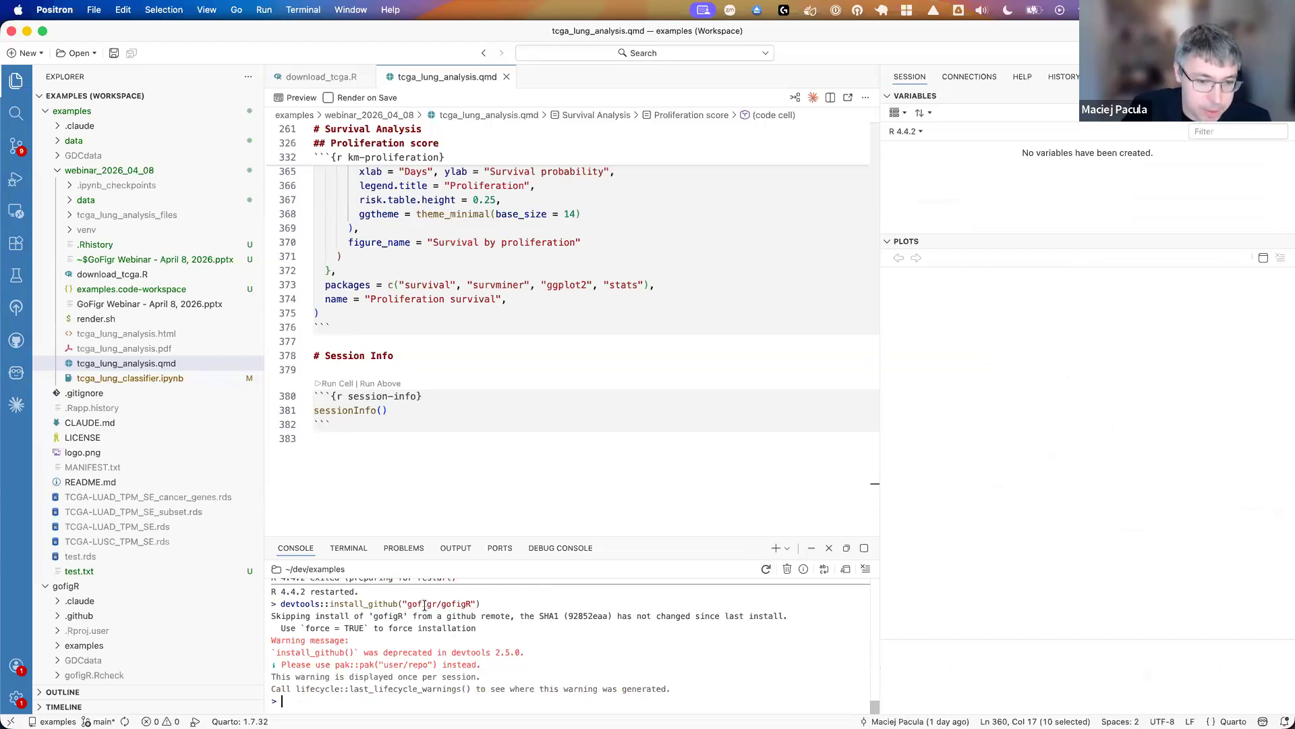
pyautogui.moveTo(289, 644); pyautogui.dragTo(481, 665)
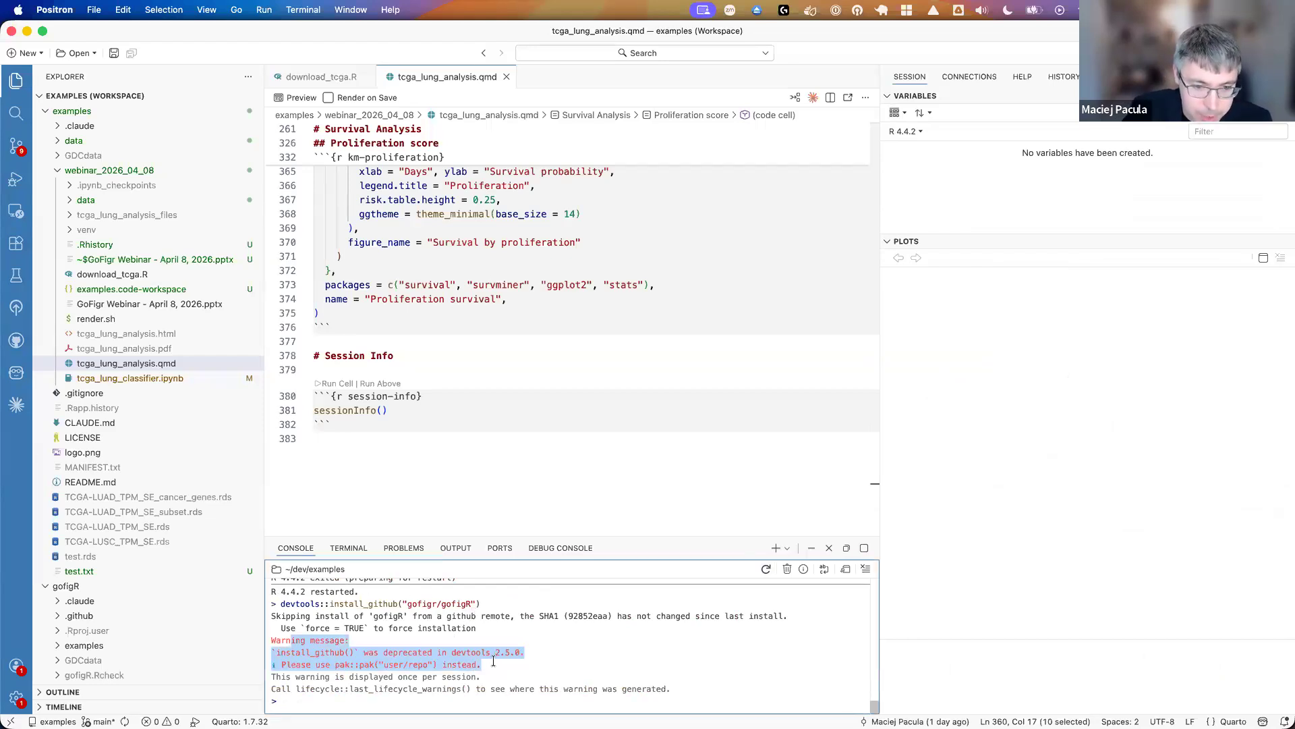
pyautogui.click(489, 679)
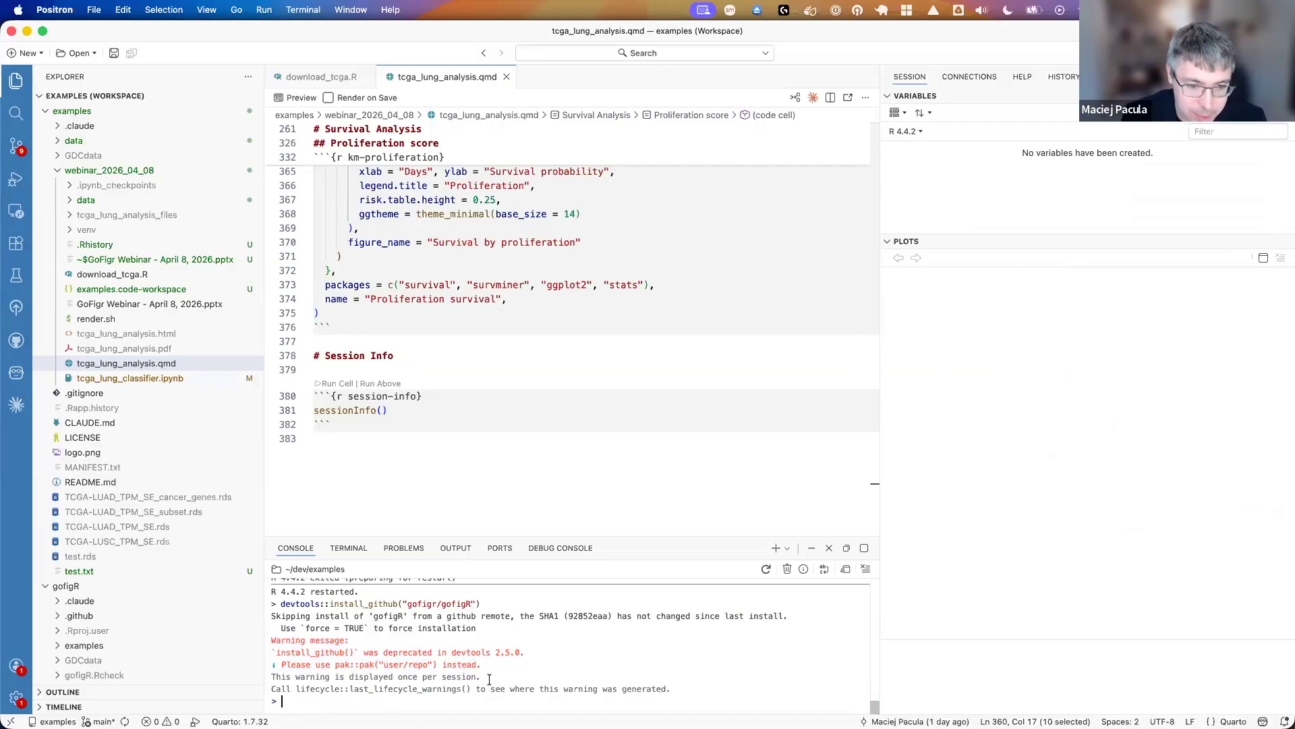
# - Load the gofigR package in the R console with library(gofigR)
pyautogui.write('libra')
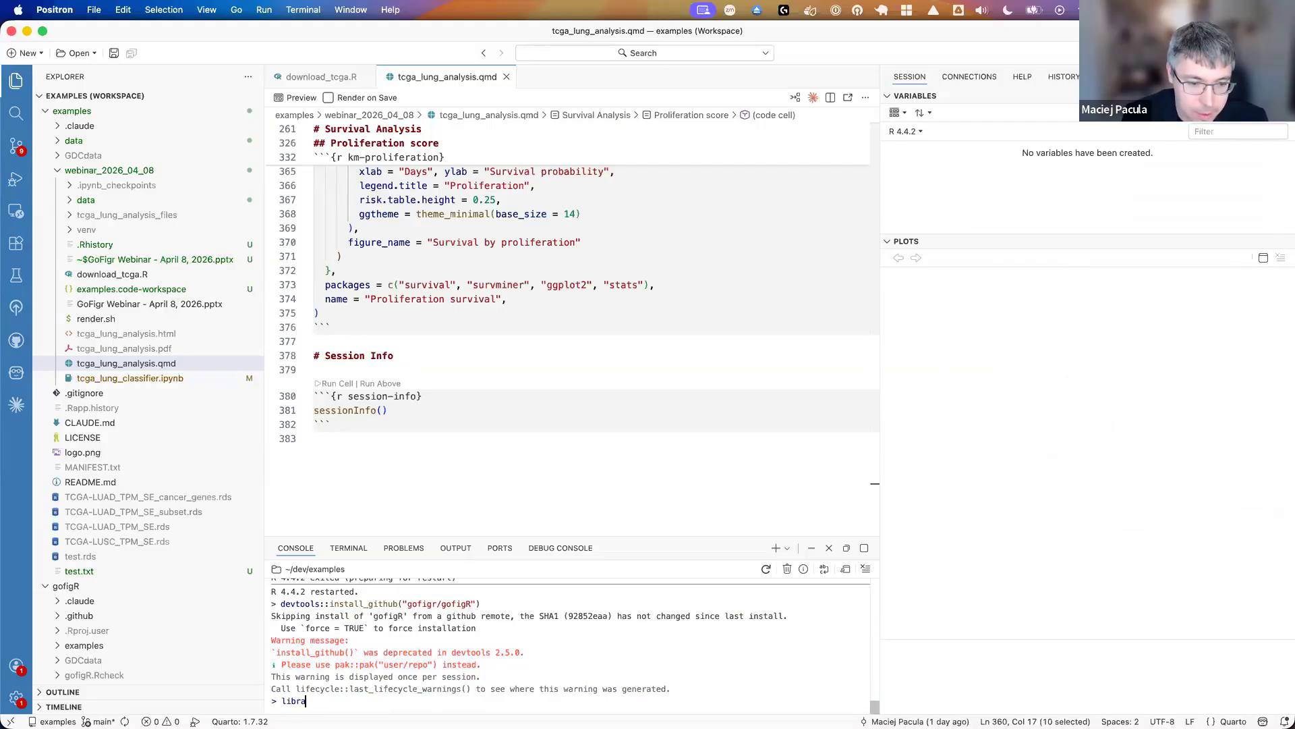
pyautogui.write('ry(gofigR')
pyautogui.press('Return')
# - Run gofigR::gfconfig() in the R console to begin configuring the GoFigr credentials
pyautogui.write('gofigR::gfco')
pyautogui.press('Tab')
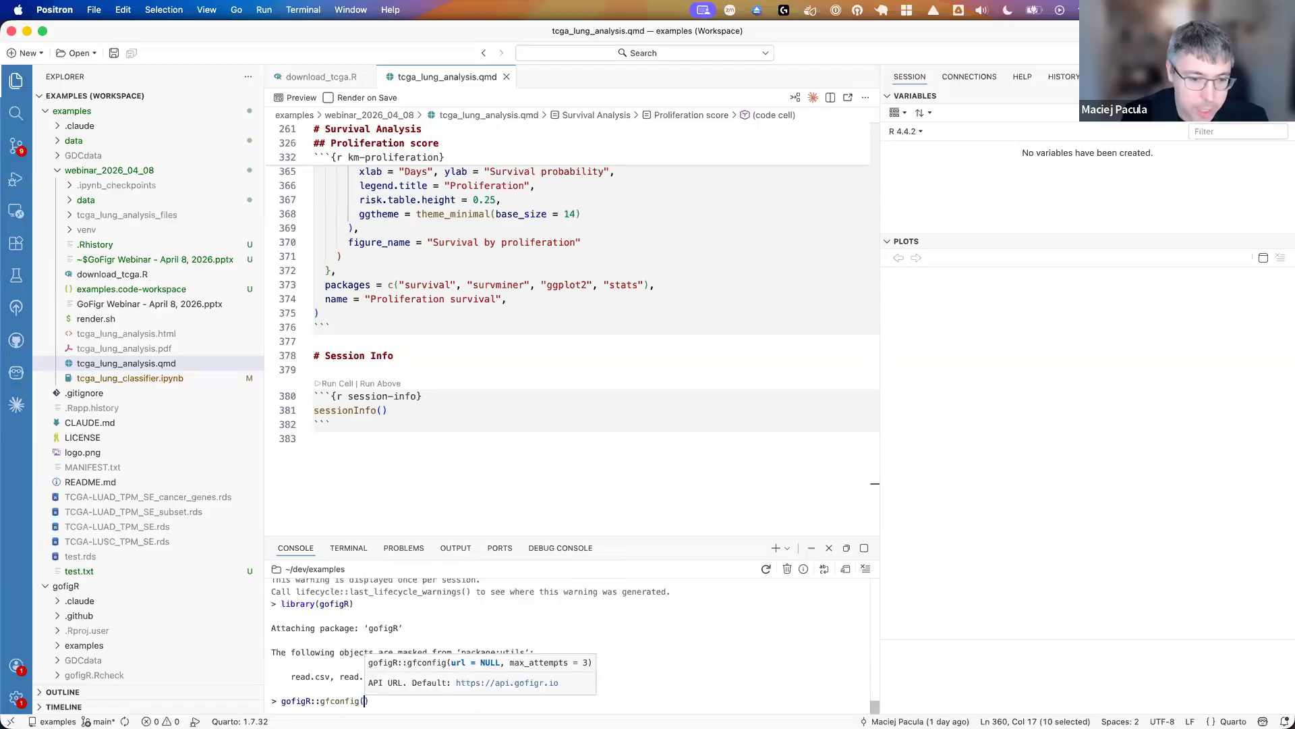
pyautogui.press('Right')
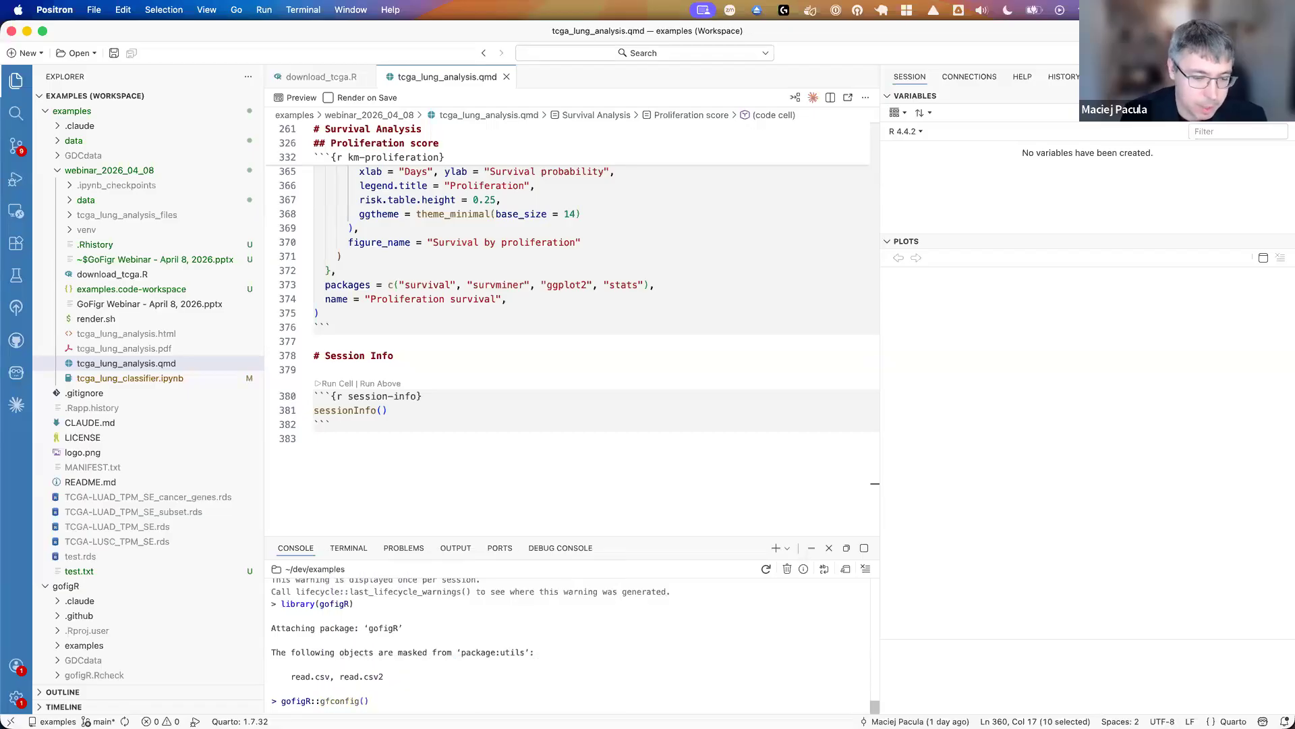
pyautogui.press('Return')
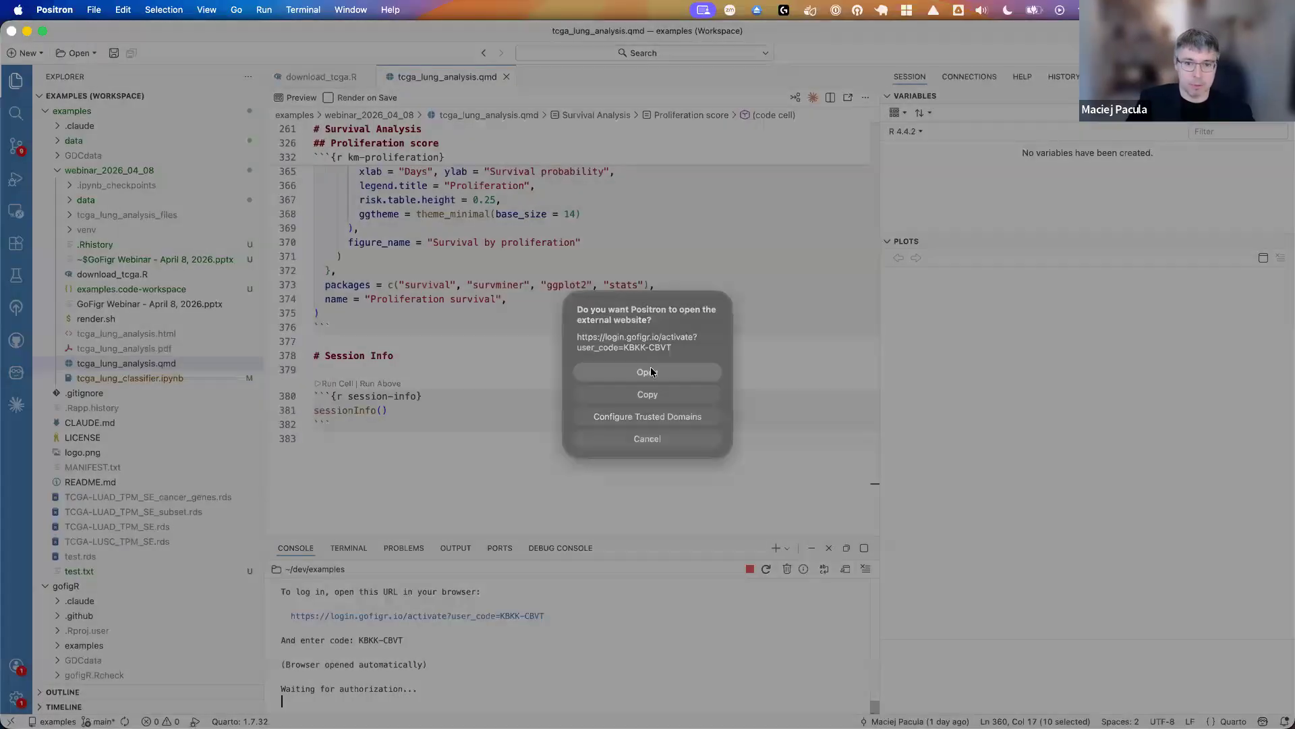
# - Open the gfconfig login page in Chrome, confirm the device code, and return to the API key prompt in Positron's console
pyautogui.click(648, 370)
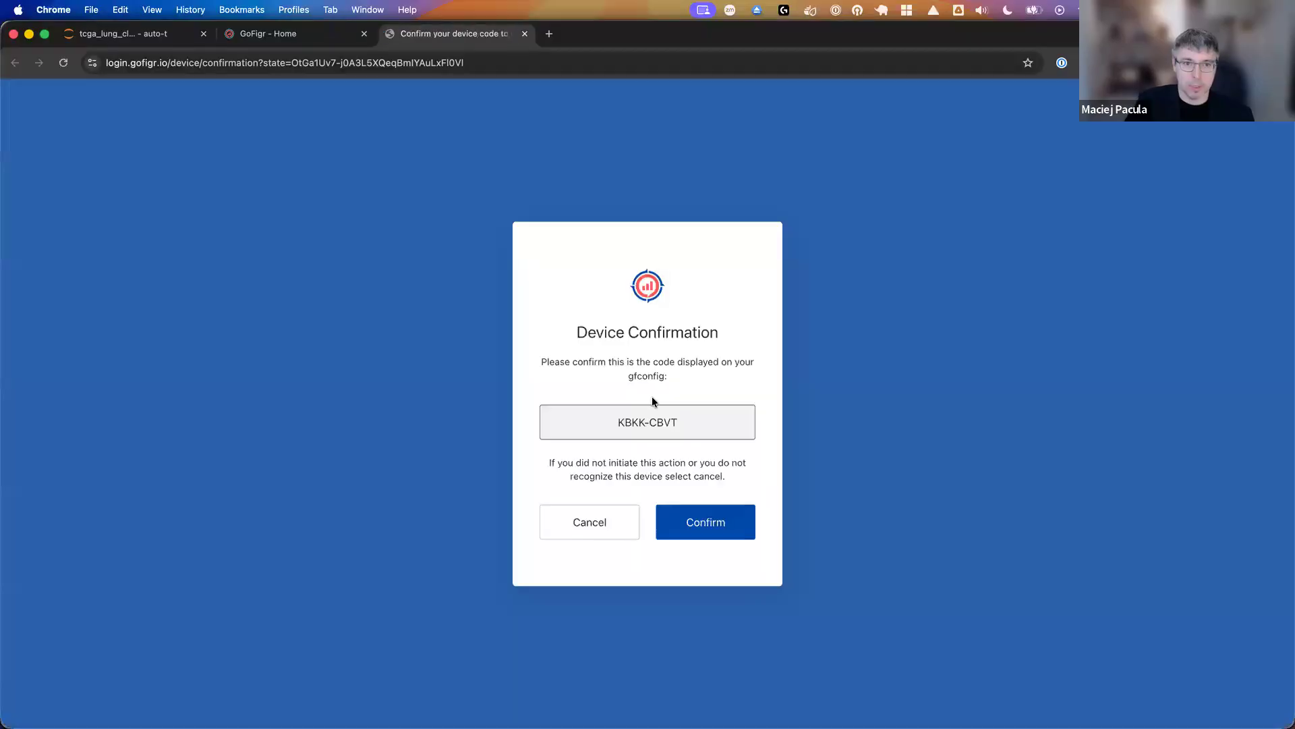
pyautogui.click(686, 524)
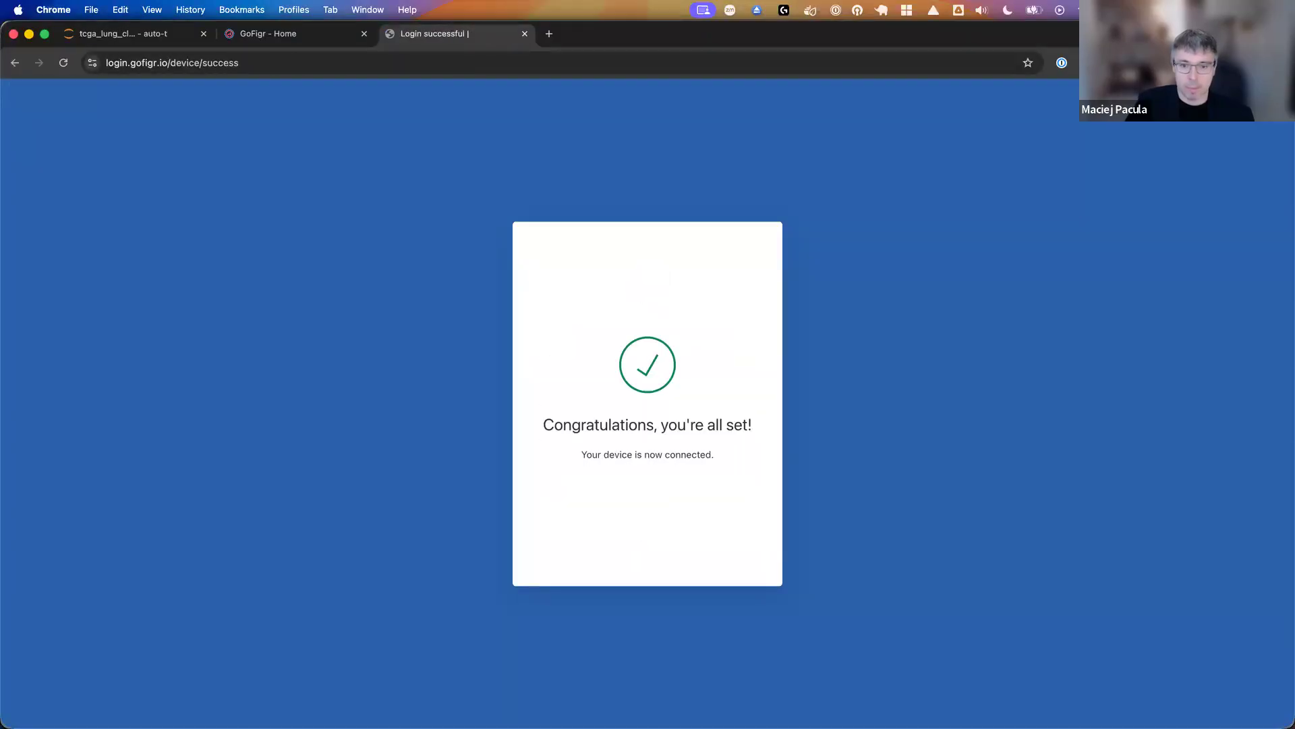
pyautogui.moveTo(675, 716)
pyautogui.click(876, 694)
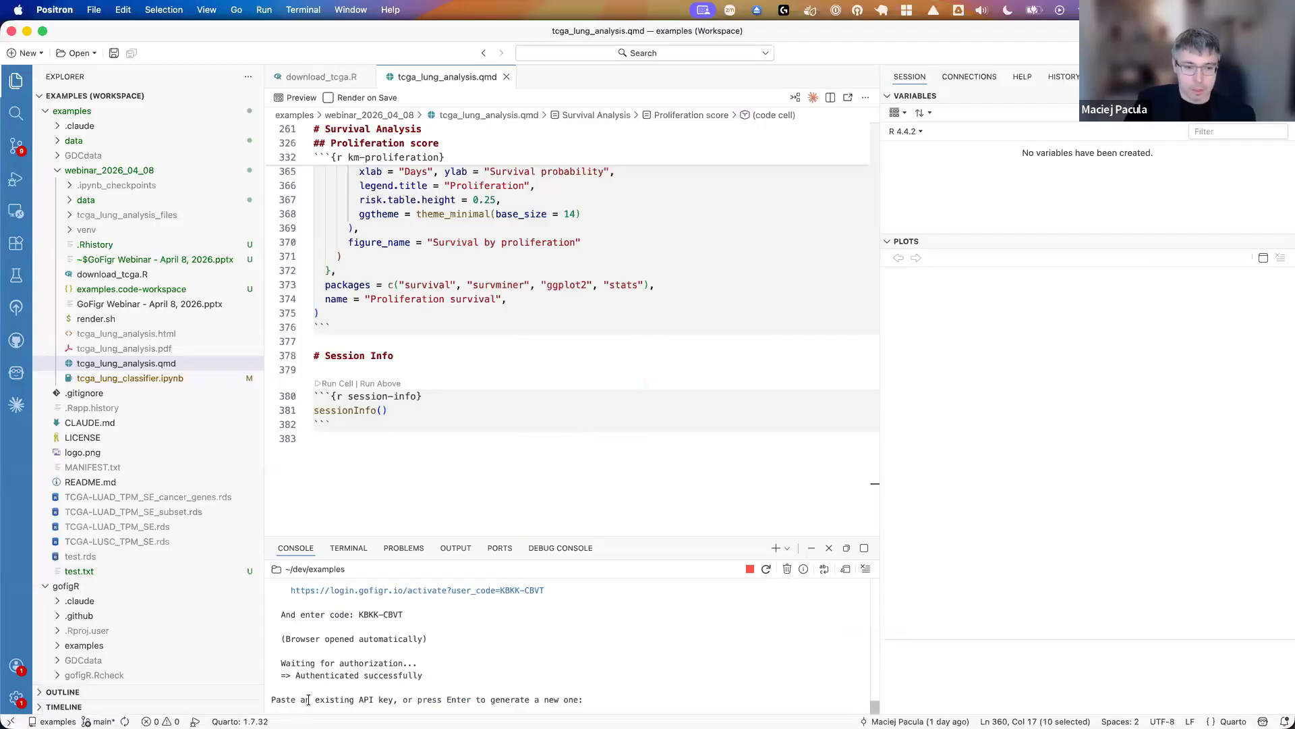
pyautogui.moveTo(295, 702); pyautogui.dragTo(356, 699)
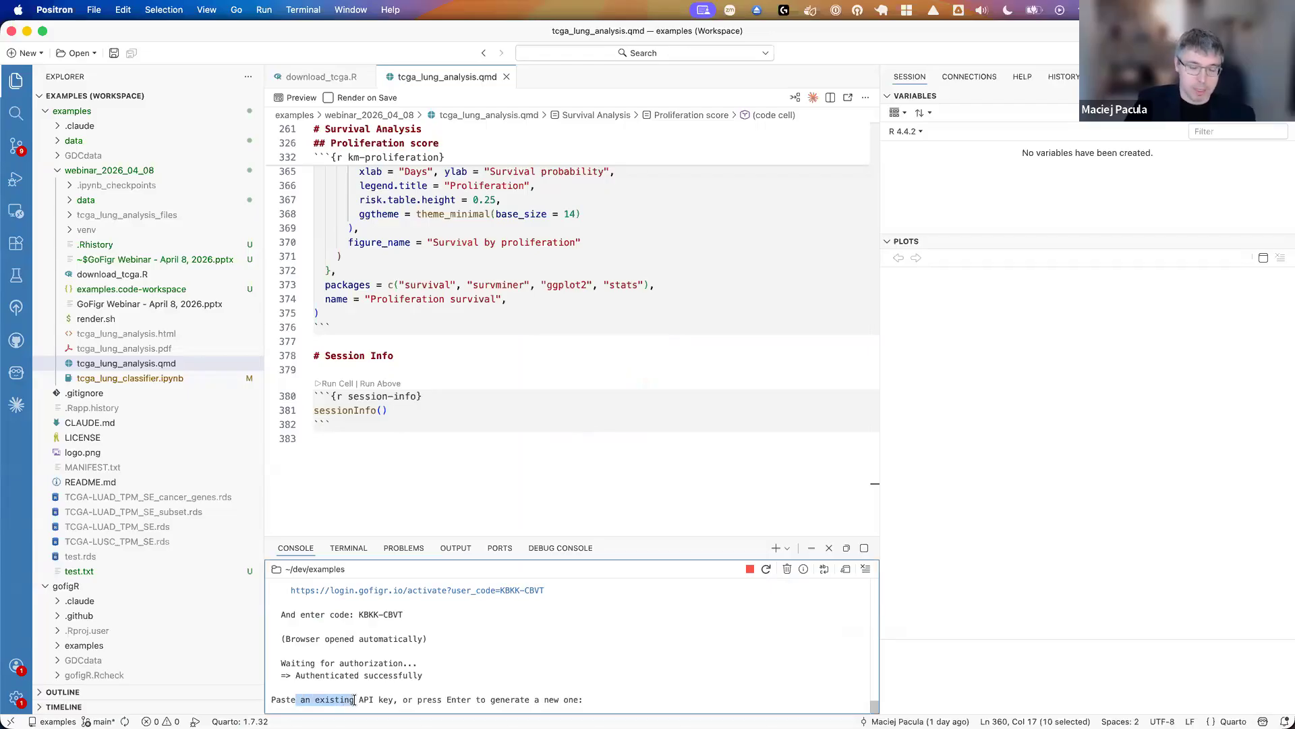
# - Generate a new GoFigr API key named workshop at the console's API key prompt
pyautogui.click(368, 699)
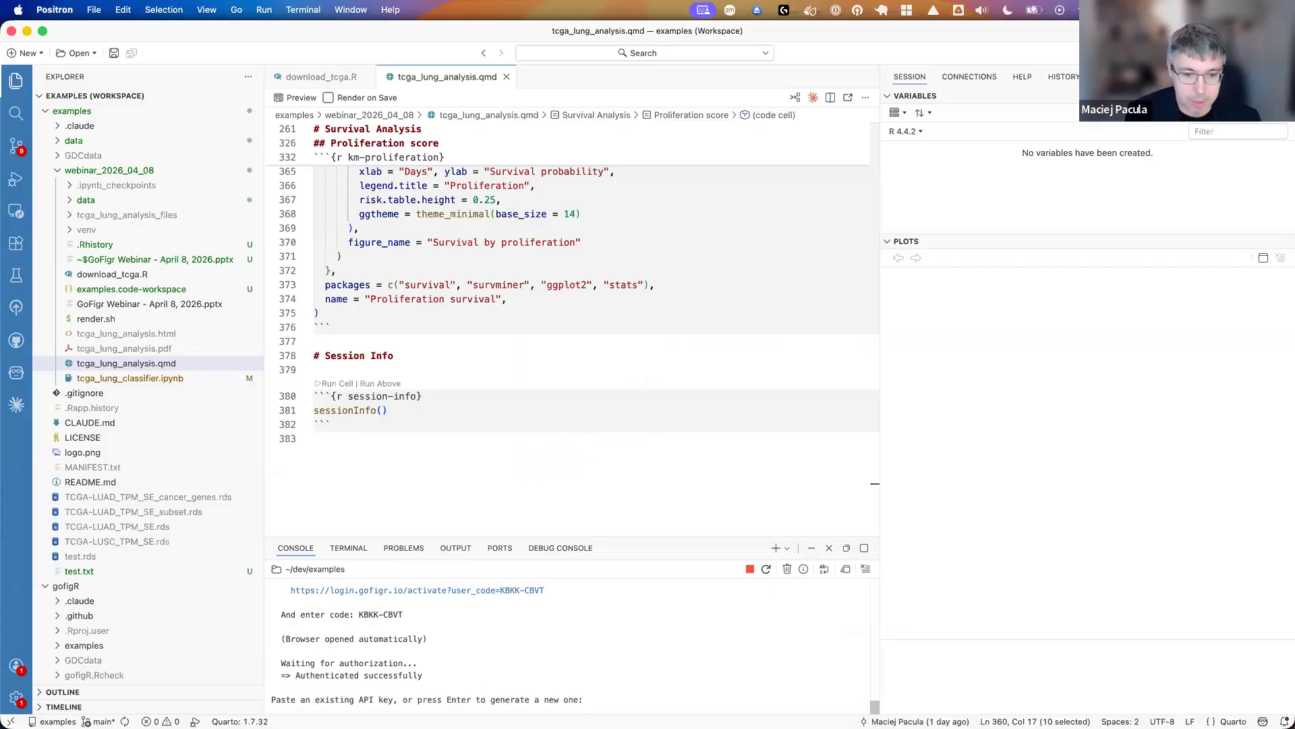
pyautogui.press('Return')
pyautogui.write('workshop')
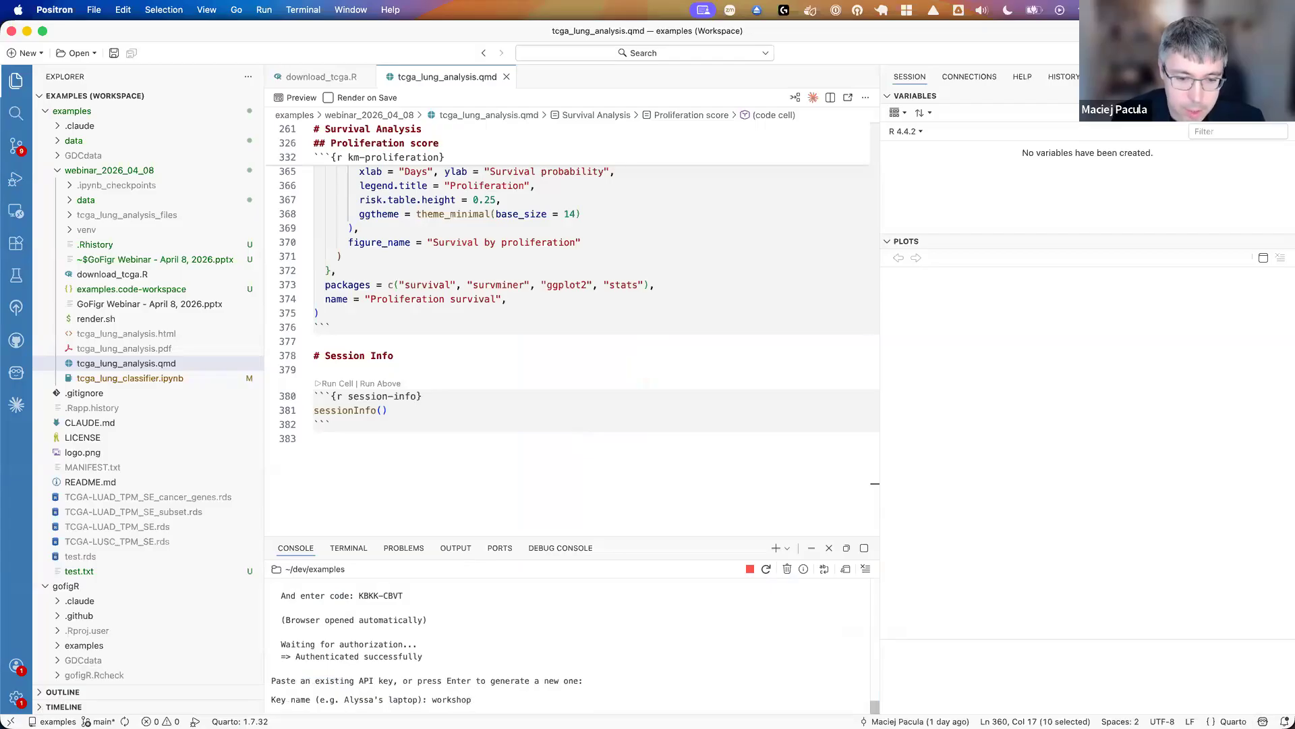
pyautogui.press('Return')
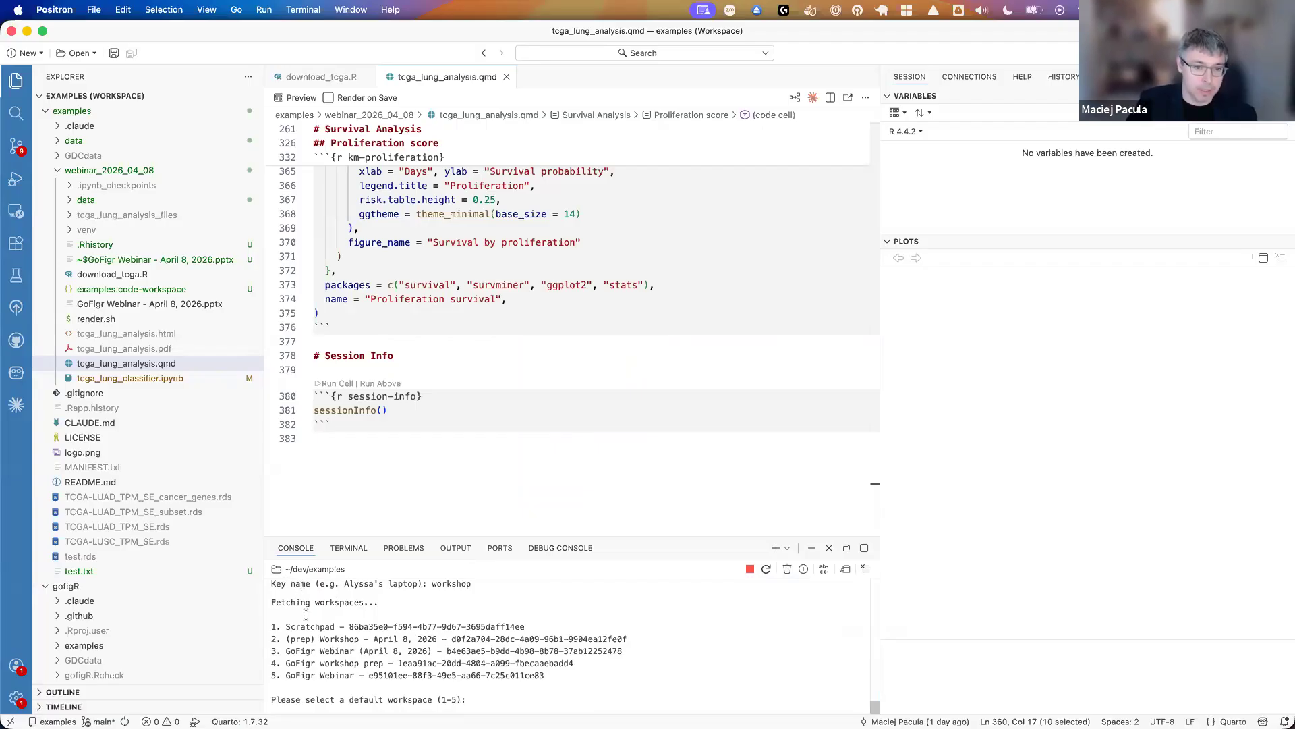
# - Choose workspace 5, GoFigr Webinar, as the default workspace to finish the GoFigr configuration
pyautogui.moveTo(323, 726)
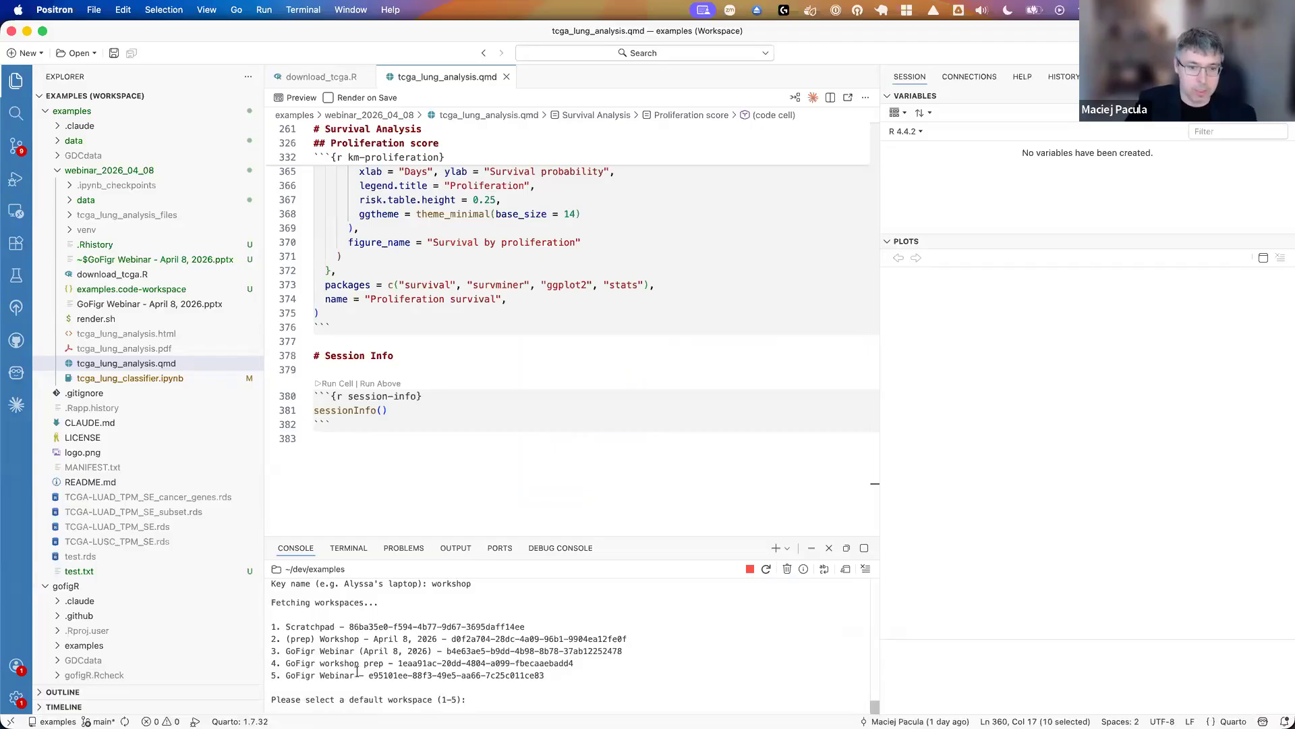
pyautogui.moveTo(349, 675); pyautogui.dragTo(304, 673)
pyautogui.click(394, 641)
pyautogui.write('5')
pyautogui.press('Return')
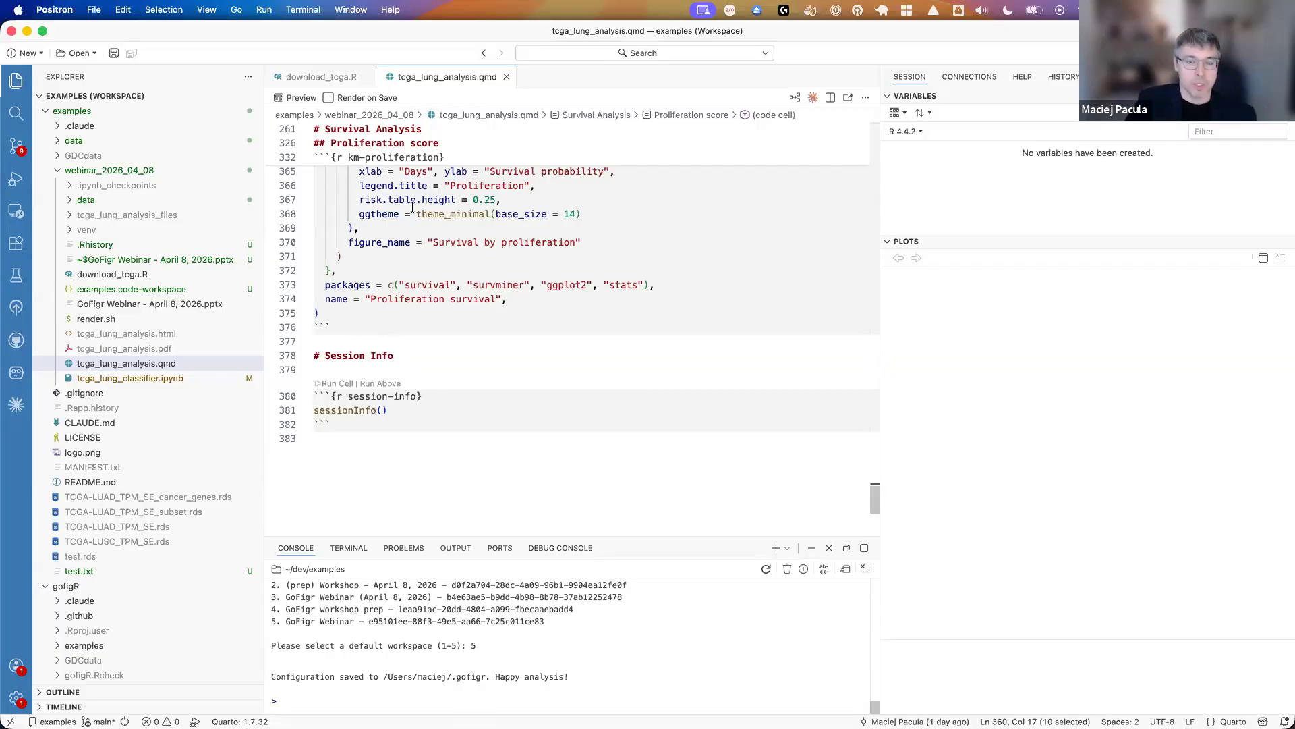
# - Review the start of download_tcga.R, examining the BiocManager install line and the link to the pre-built RDS file
pyautogui.click(312, 79)
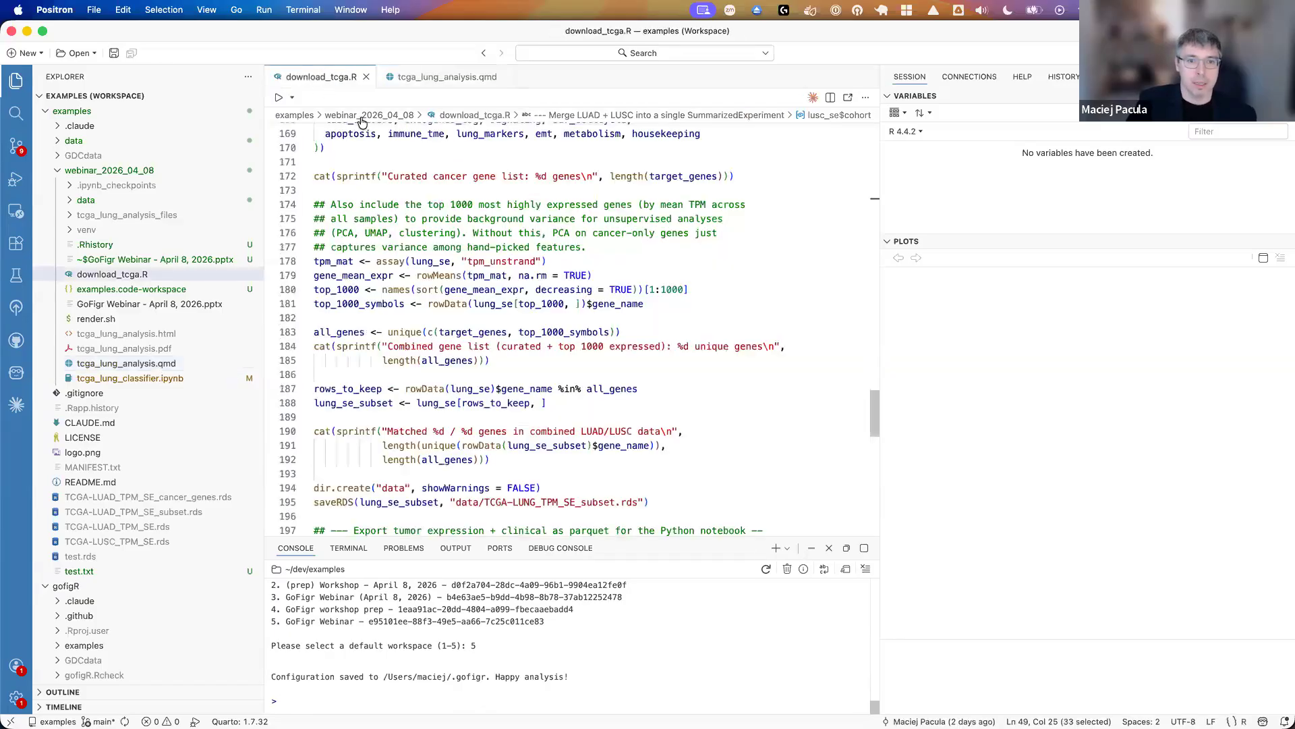
pyautogui.moveTo(874, 409); pyautogui.dragTo(835, 147)
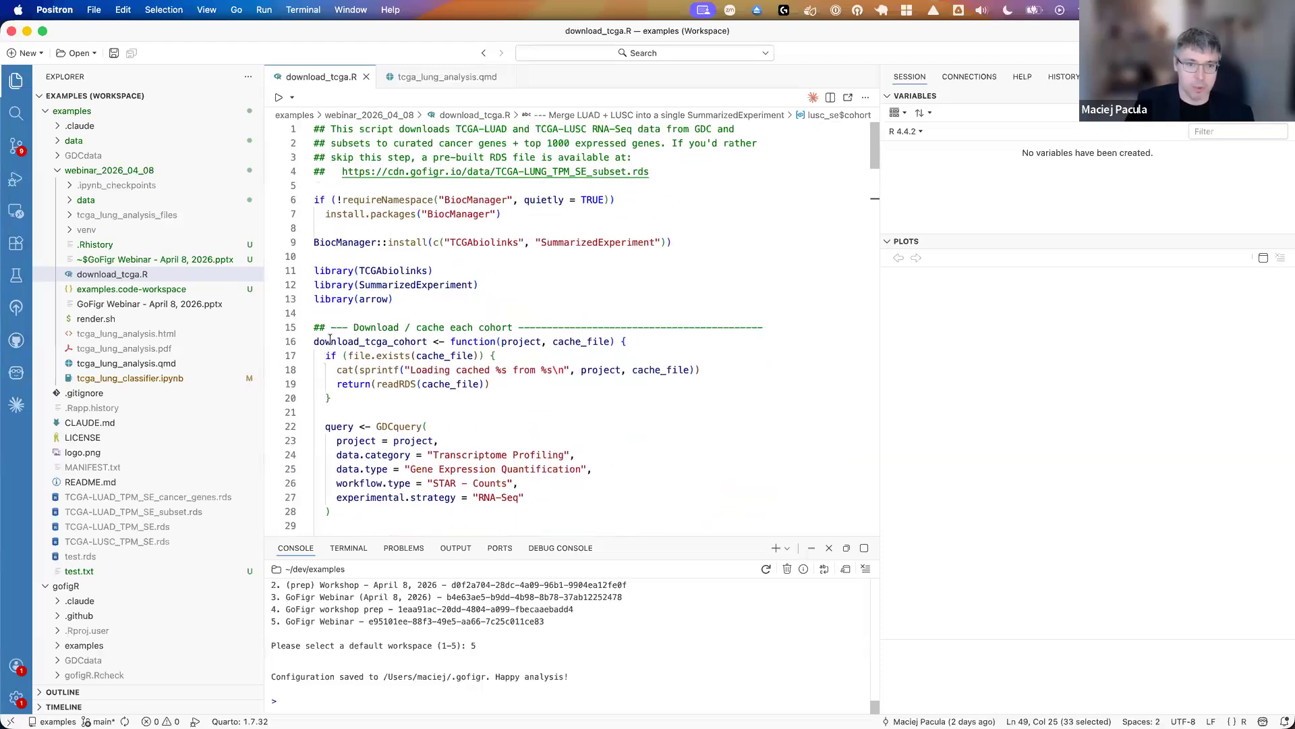
pyautogui.click(340, 171)
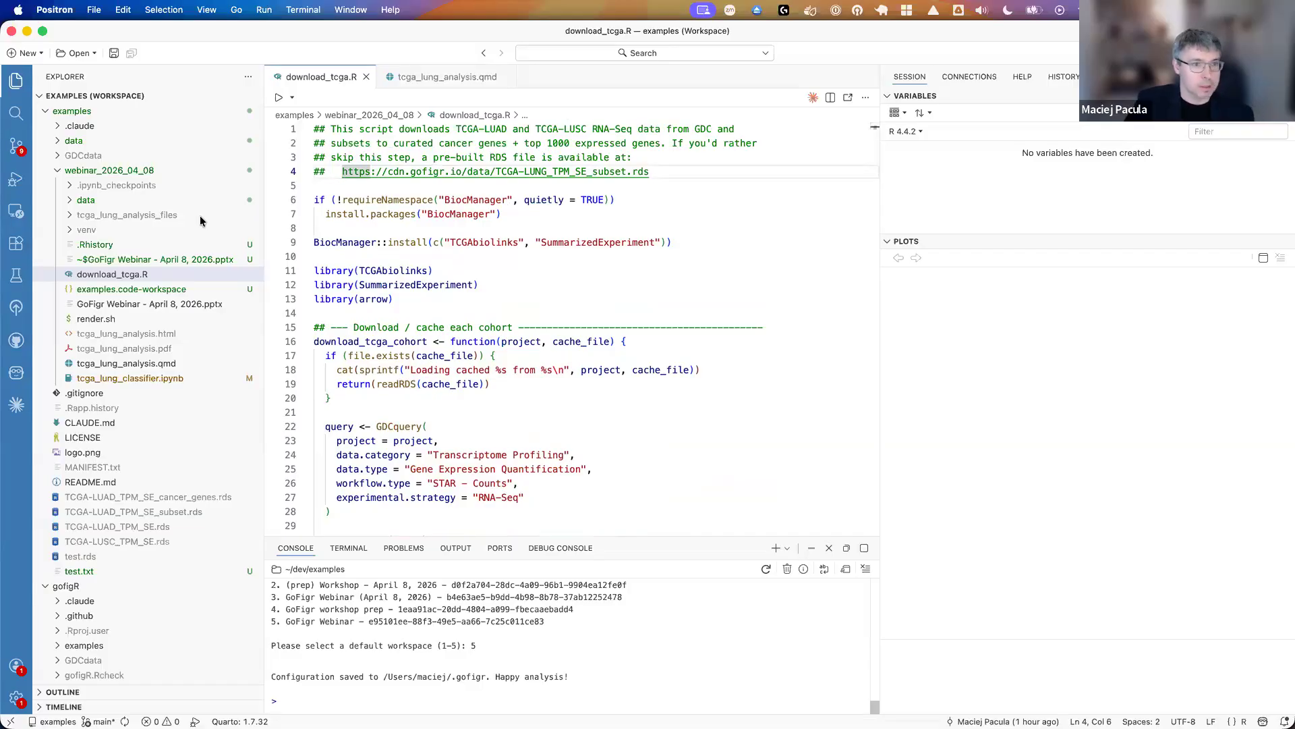
pyautogui.moveTo(315, 242); pyautogui.dragTo(672, 242)
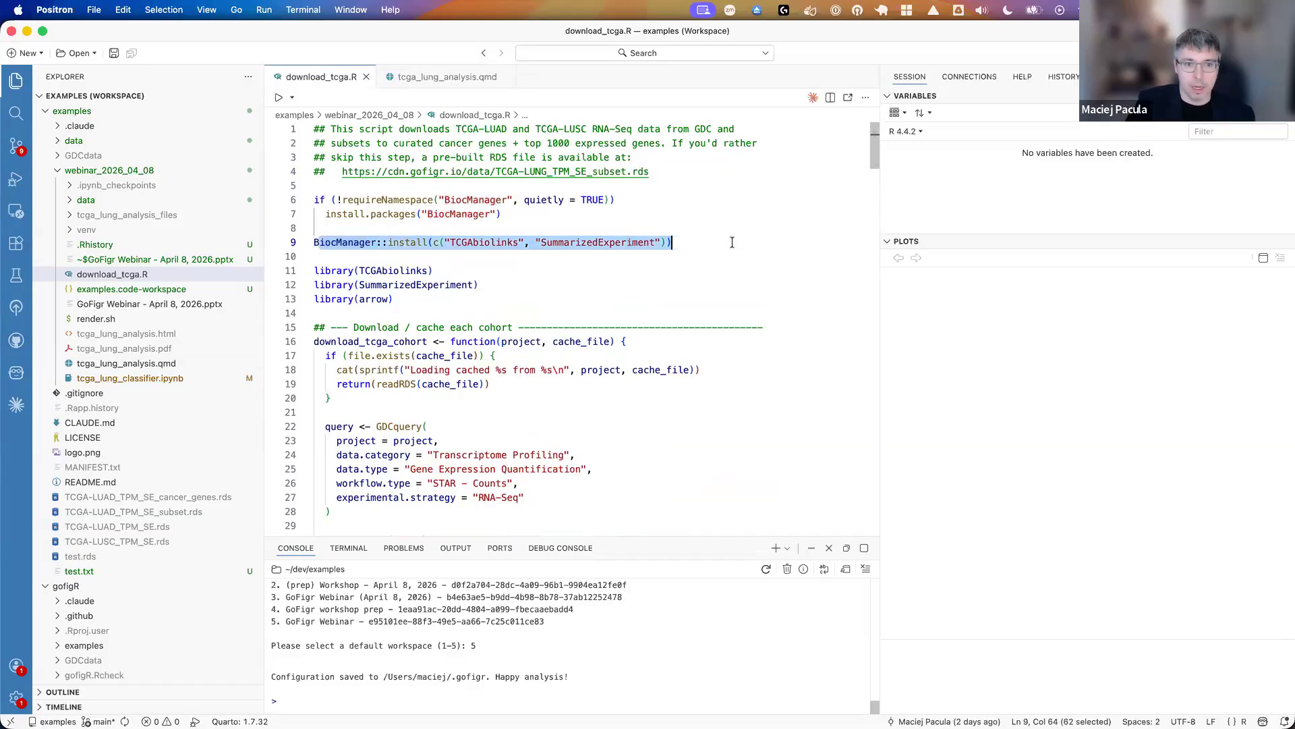
pyautogui.click(678, 310)
pyautogui.moveTo(340, 171); pyautogui.dragTo(665, 171)
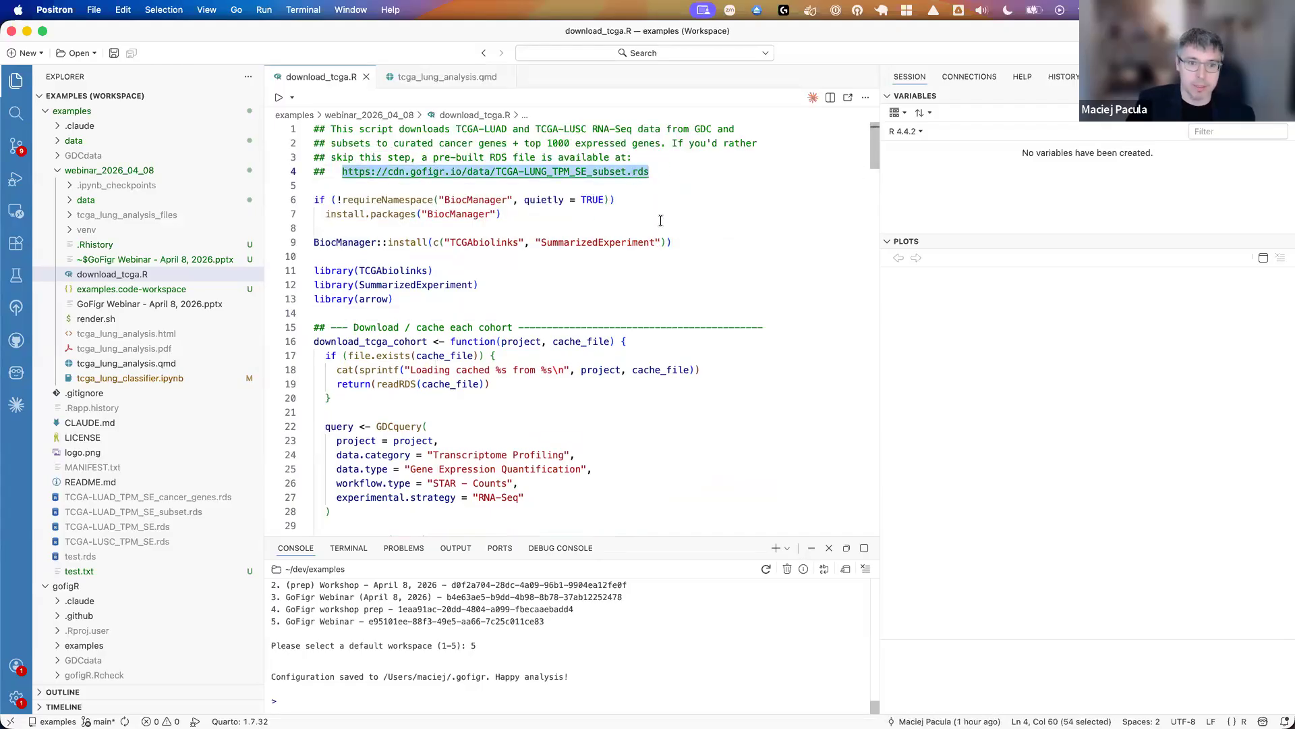
pyautogui.click(439, 157)
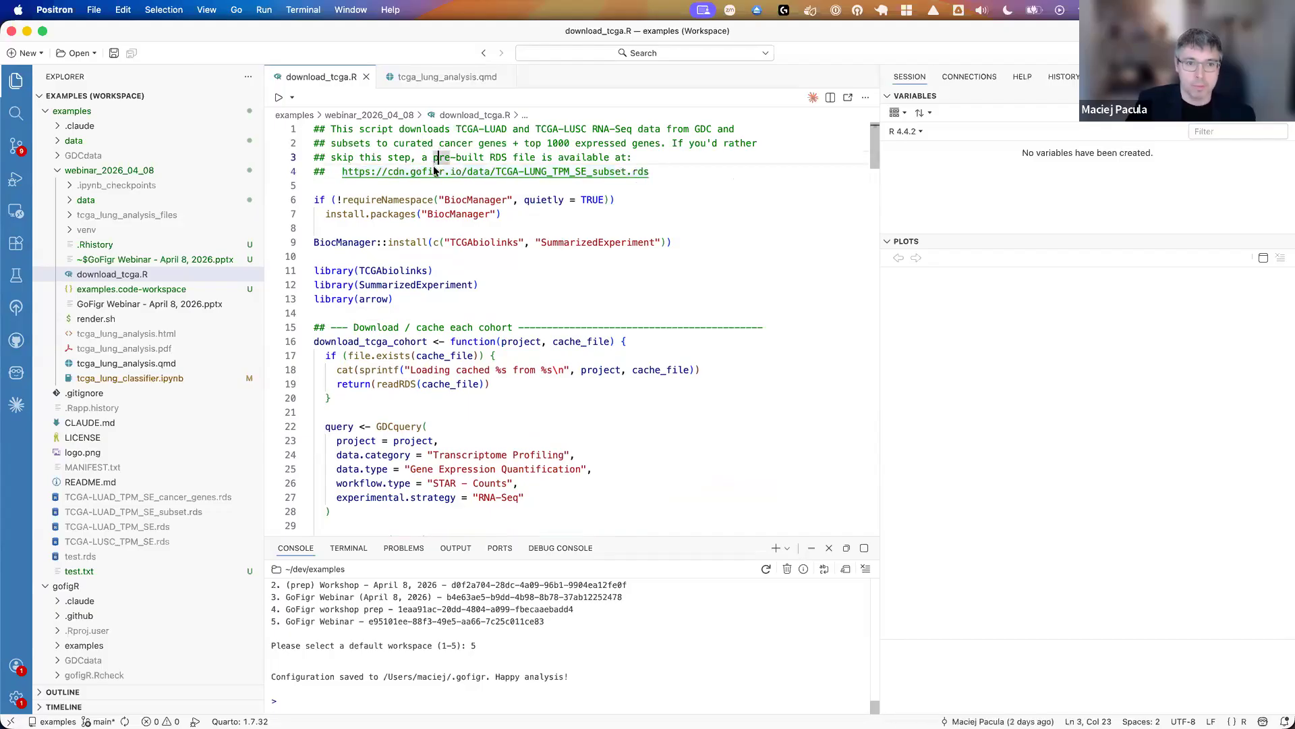
# - Open tcga_lung_analysis.qmd and run the setup cell with the knitr chunk options at its beginning
pyautogui.click(431, 77)
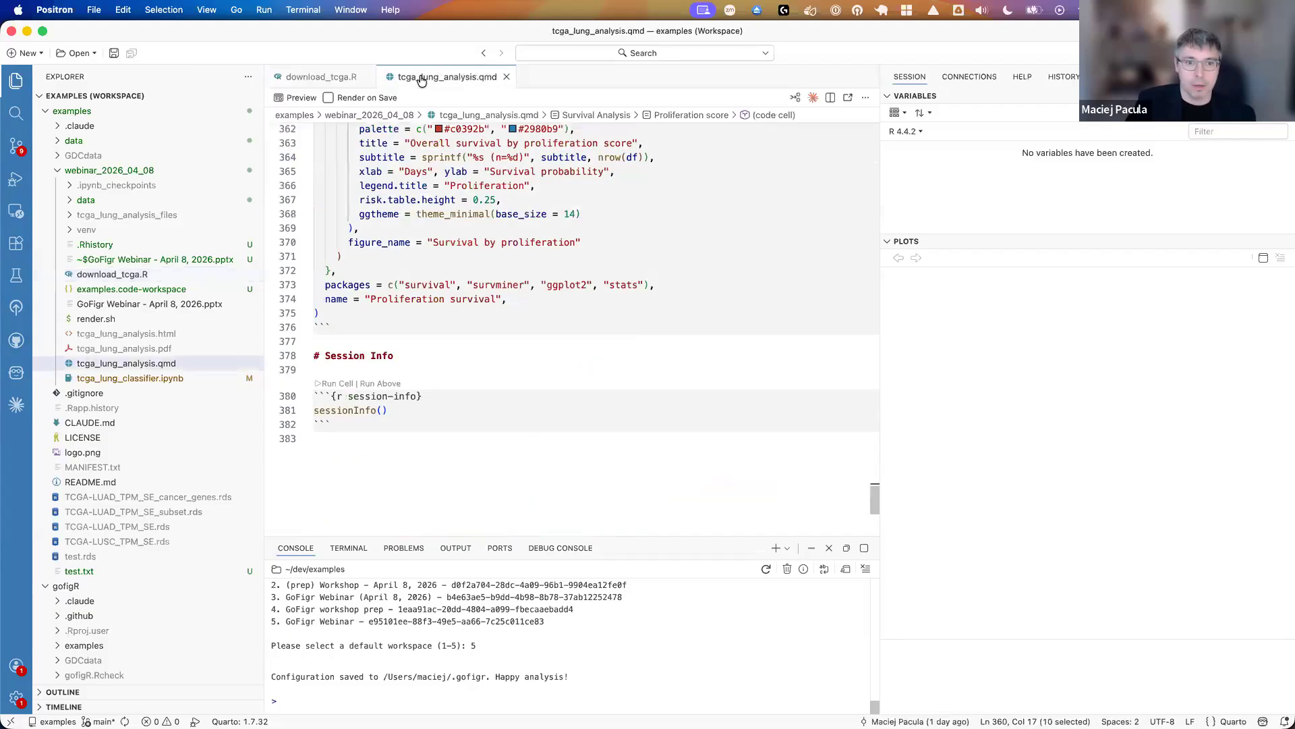
pyautogui.scroll(20, 392, 234)
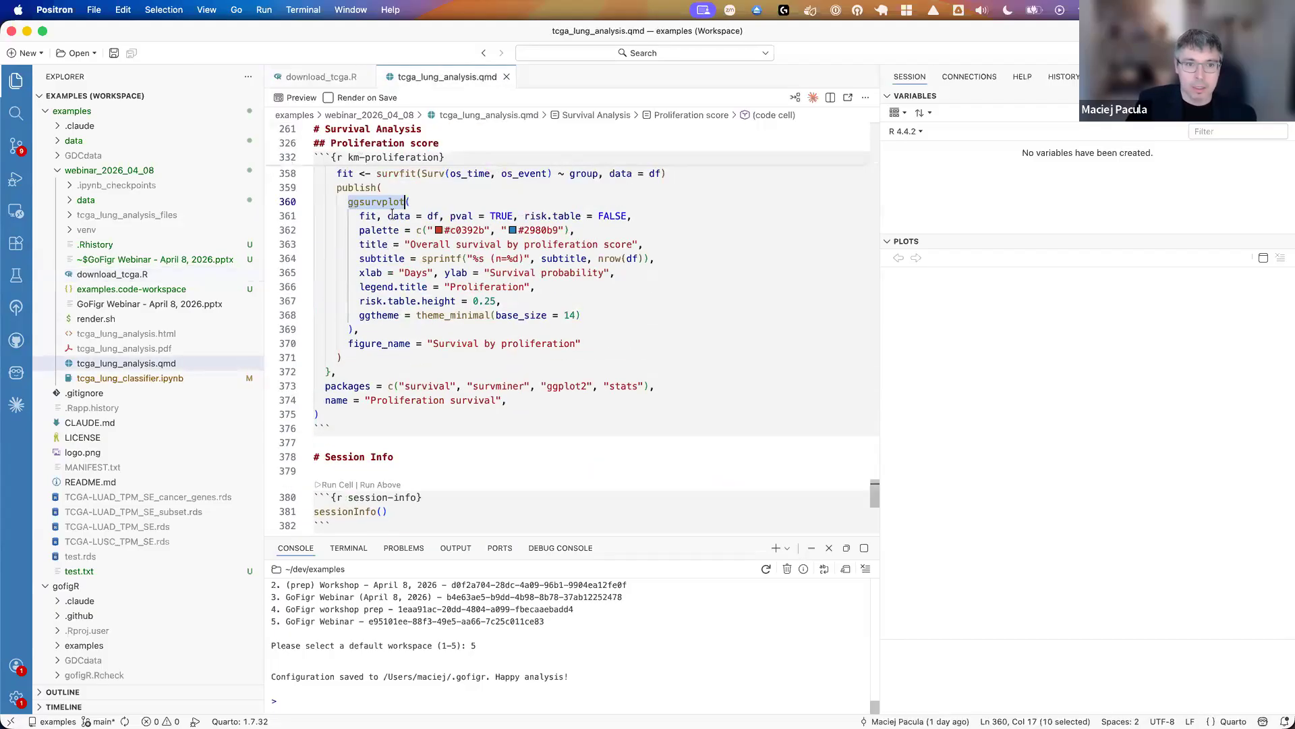
pyautogui.scroll(20, 395, 234)
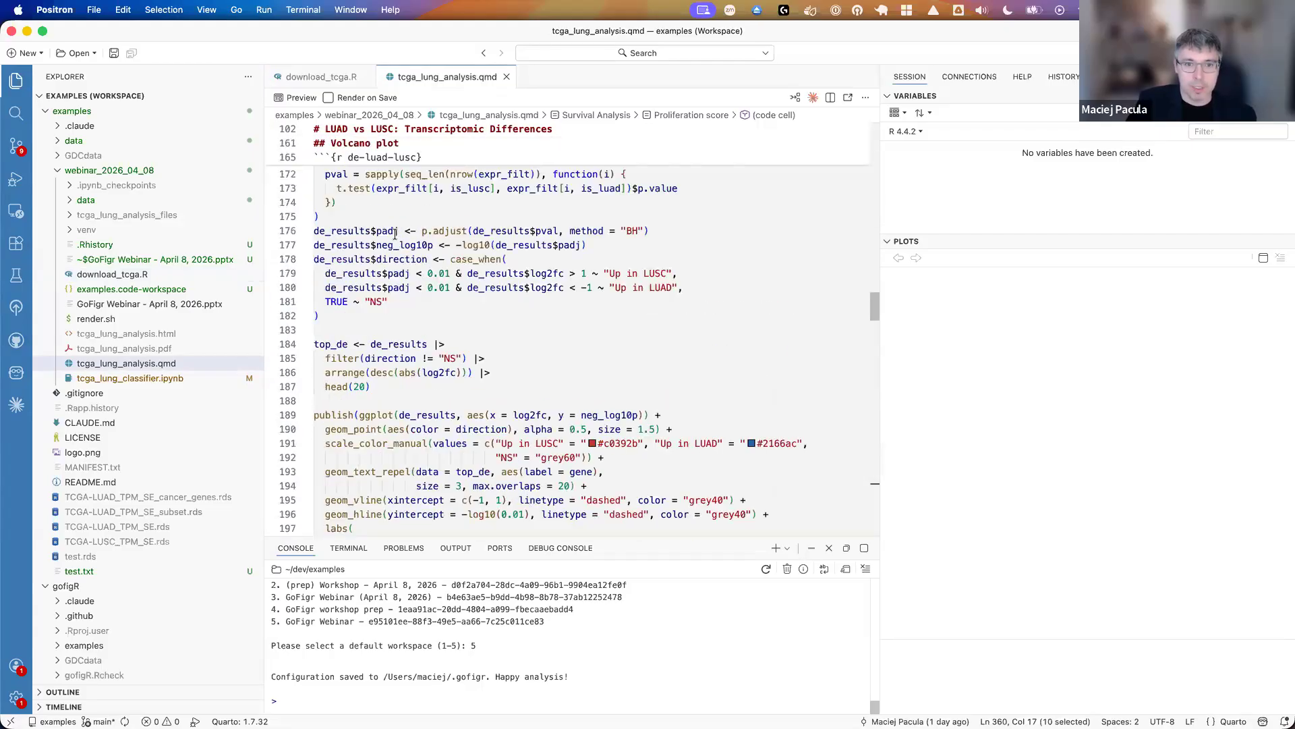
pyautogui.scroll(5, 392, 235)
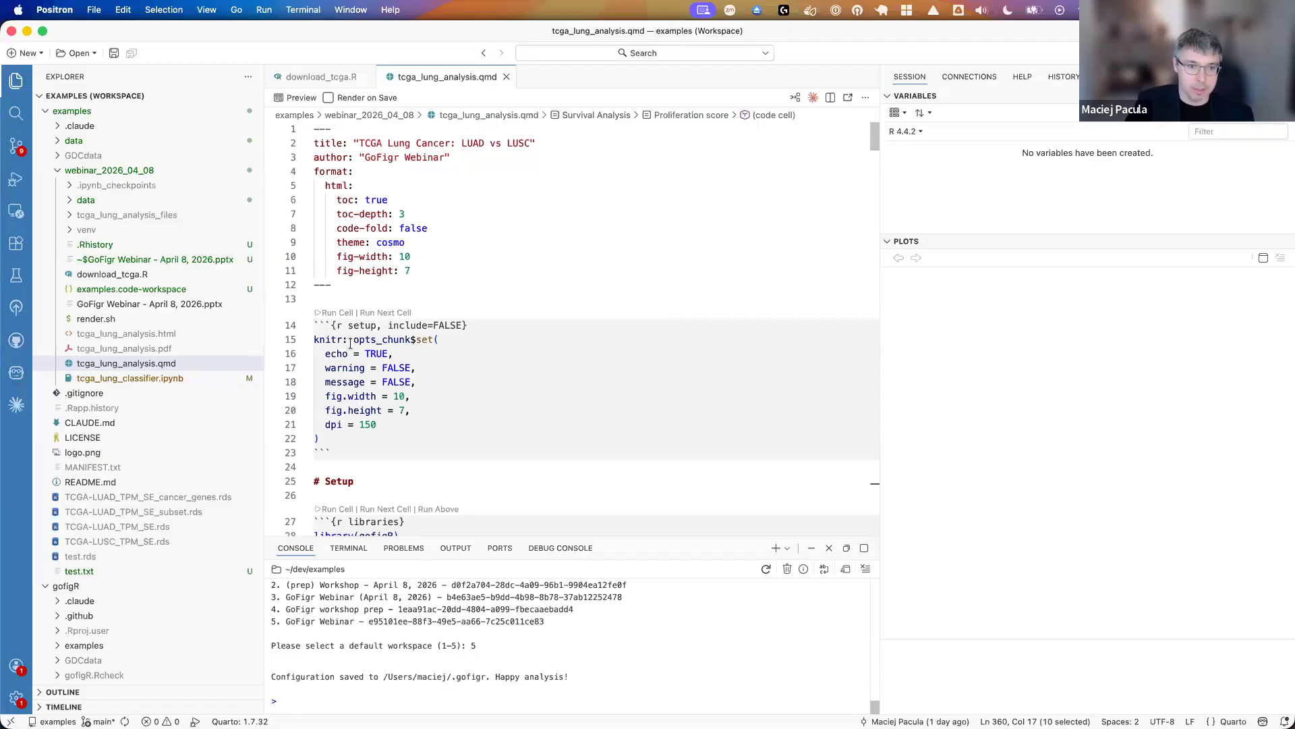
pyautogui.moveTo(354, 339); pyautogui.dragTo(370, 396)
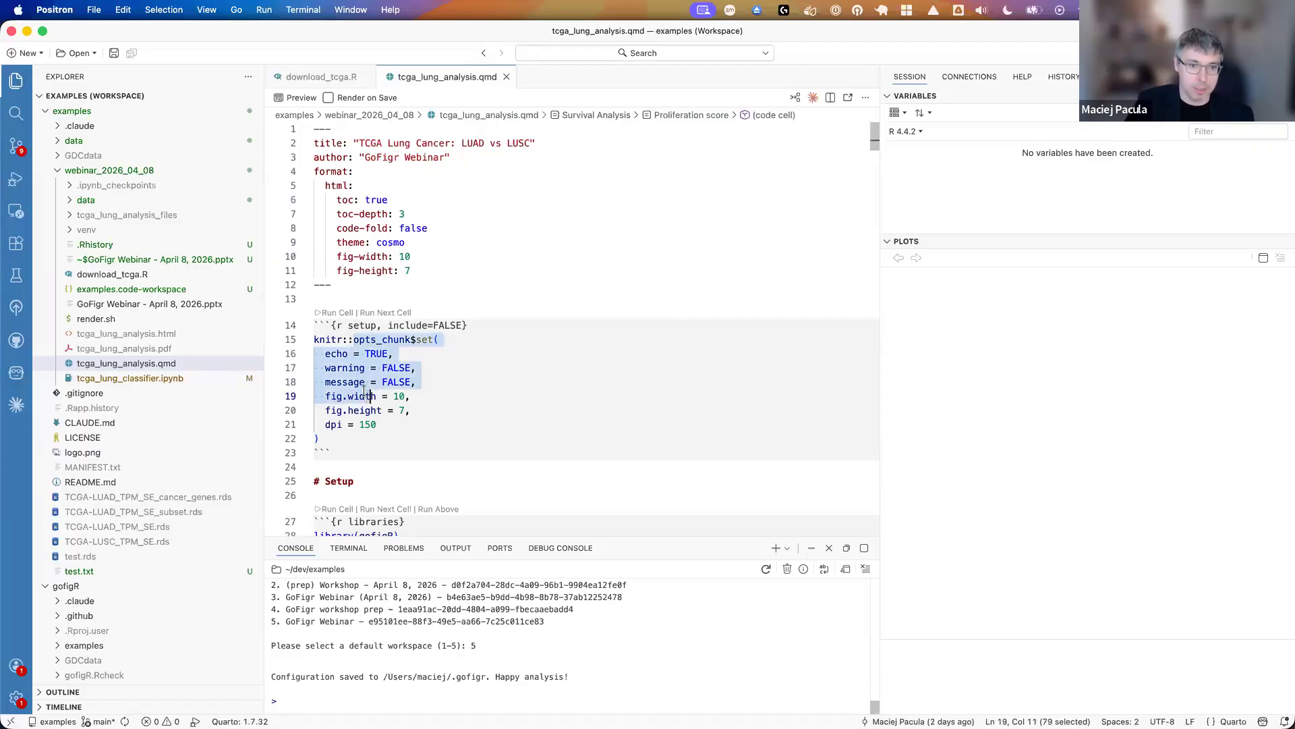
pyautogui.click(337, 313)
# - Run the libraries cell to load gofigR and the other analysis packages, and highlight the library(gofigR) line
pyautogui.scroll(-5, 363, 366)
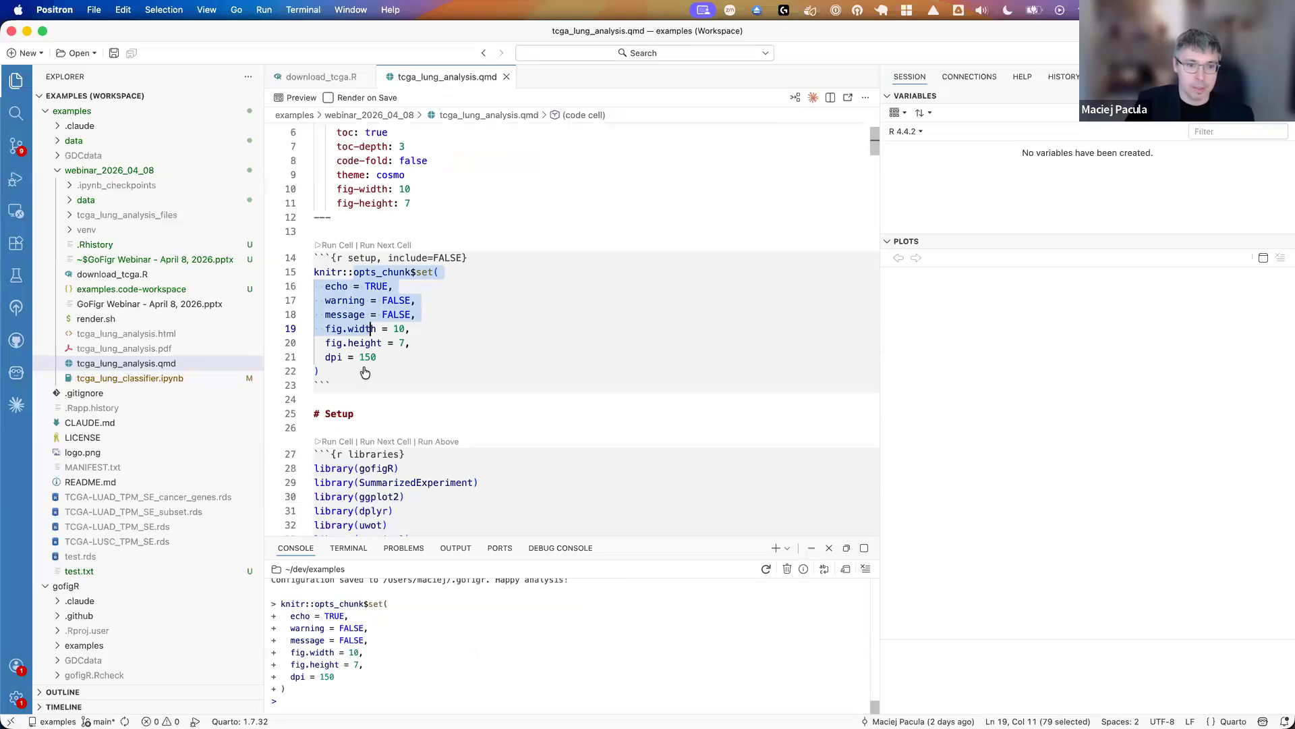
pyautogui.scroll(-3, 364, 367)
pyautogui.click(332, 308)
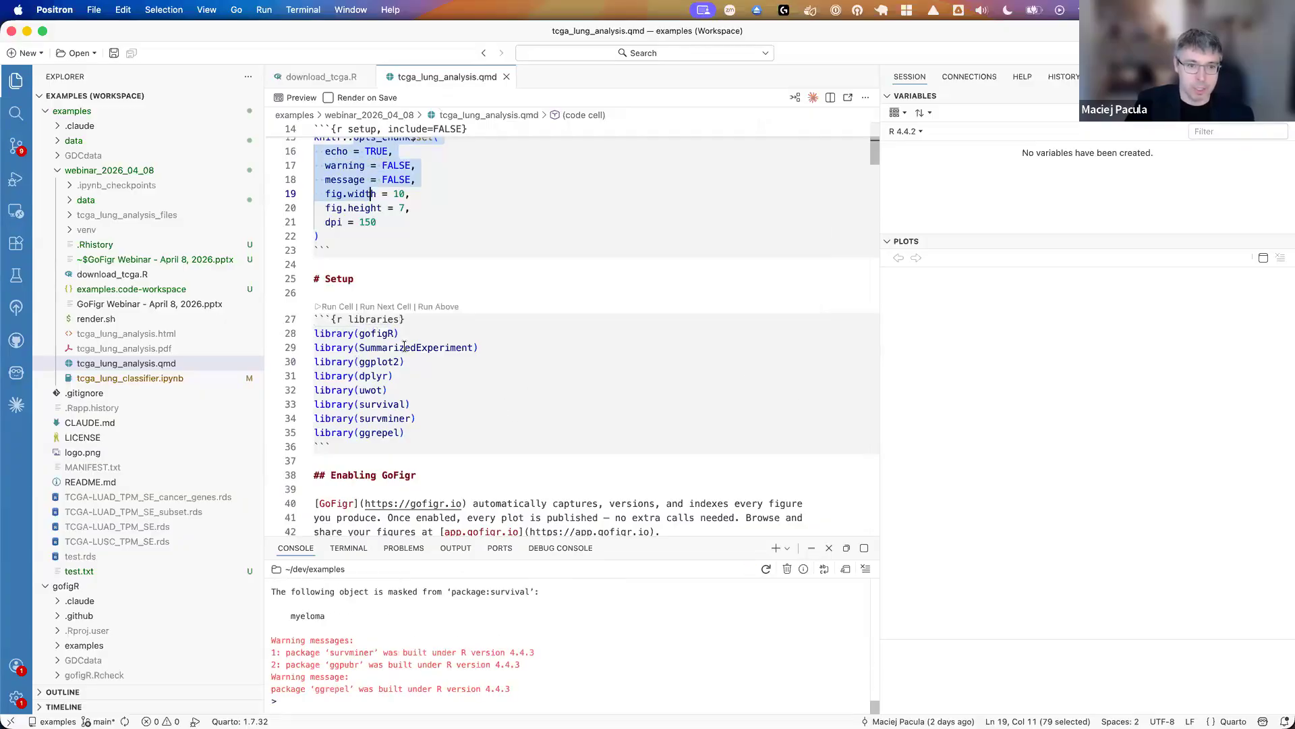
pyautogui.tripleClick(380, 332)
# - Run the gofigR::enable cell with analysis name "TCGA Lung Cancer Analysis (LUAD + LUSC)" and check the workspace in its console output
pyautogui.scroll(-3, 557, 422)
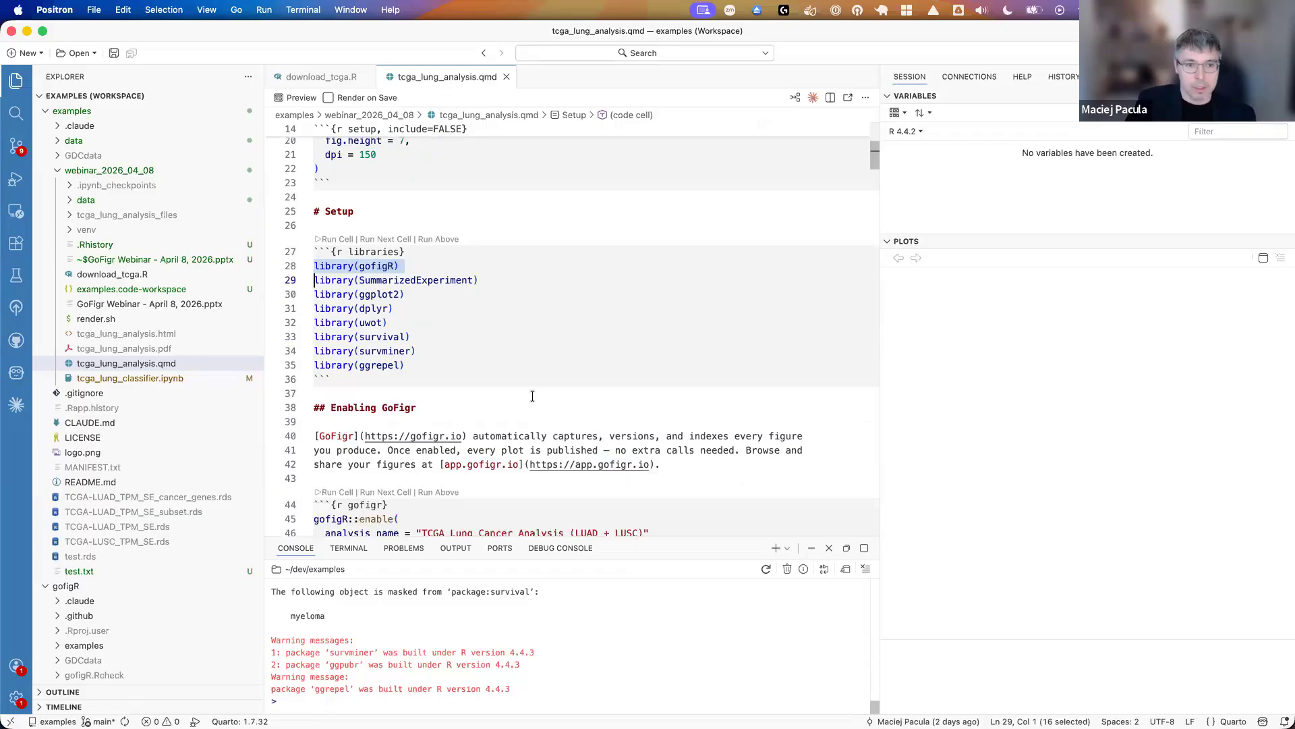
pyautogui.scroll(-3, 532, 396)
pyautogui.moveTo(334, 446); pyautogui.dragTo(313, 415)
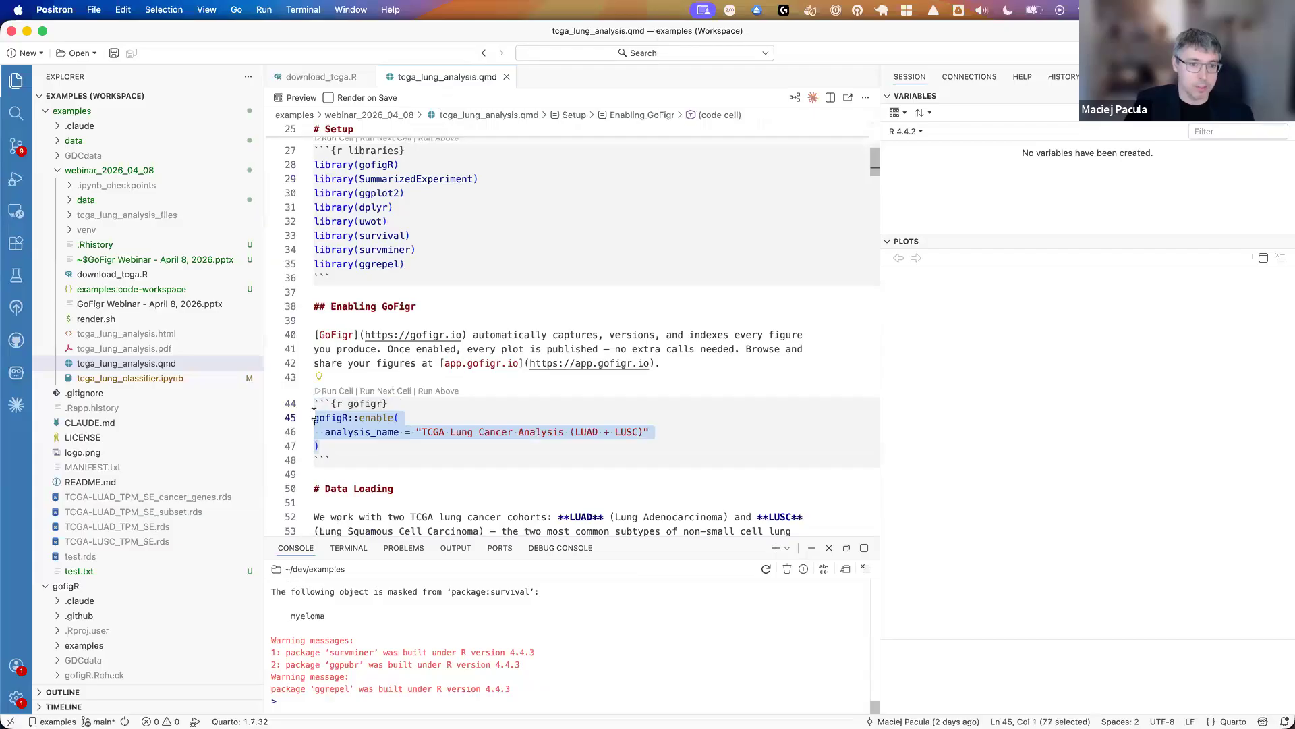
pyautogui.click(364, 446)
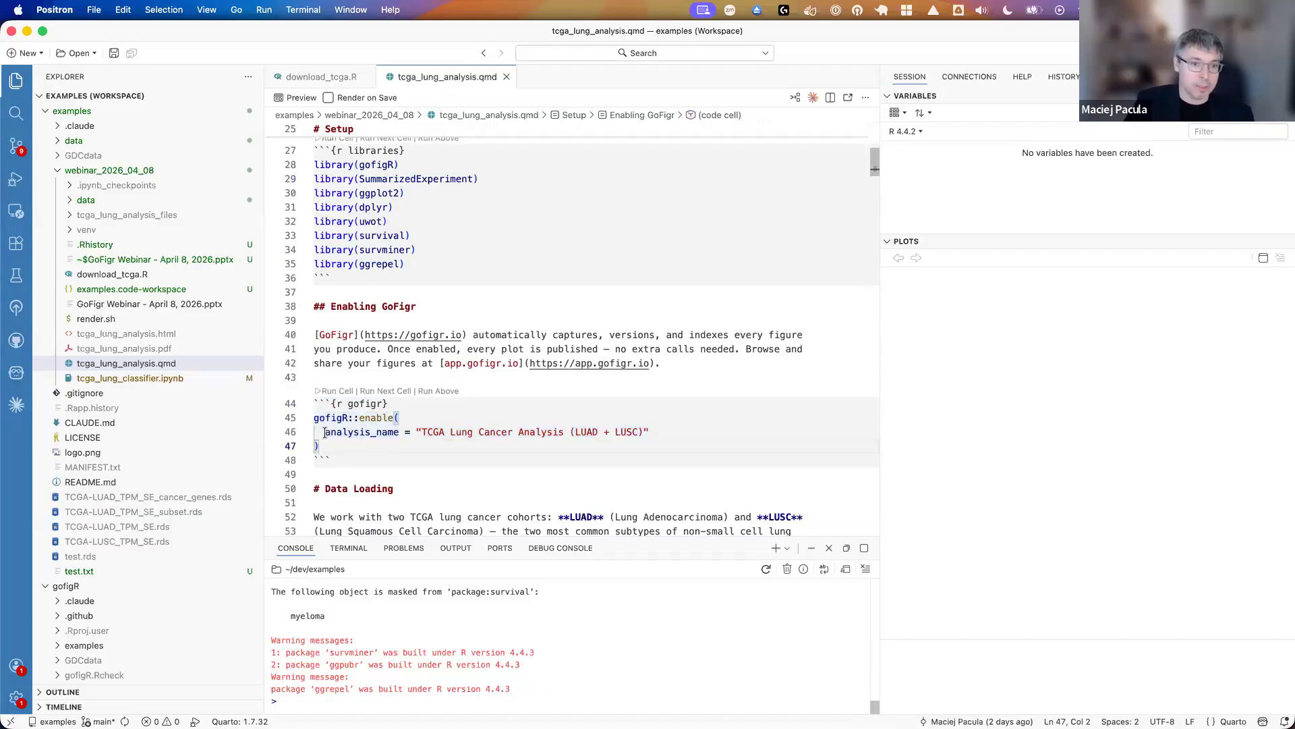
pyautogui.moveTo(324, 433); pyautogui.dragTo(399, 433)
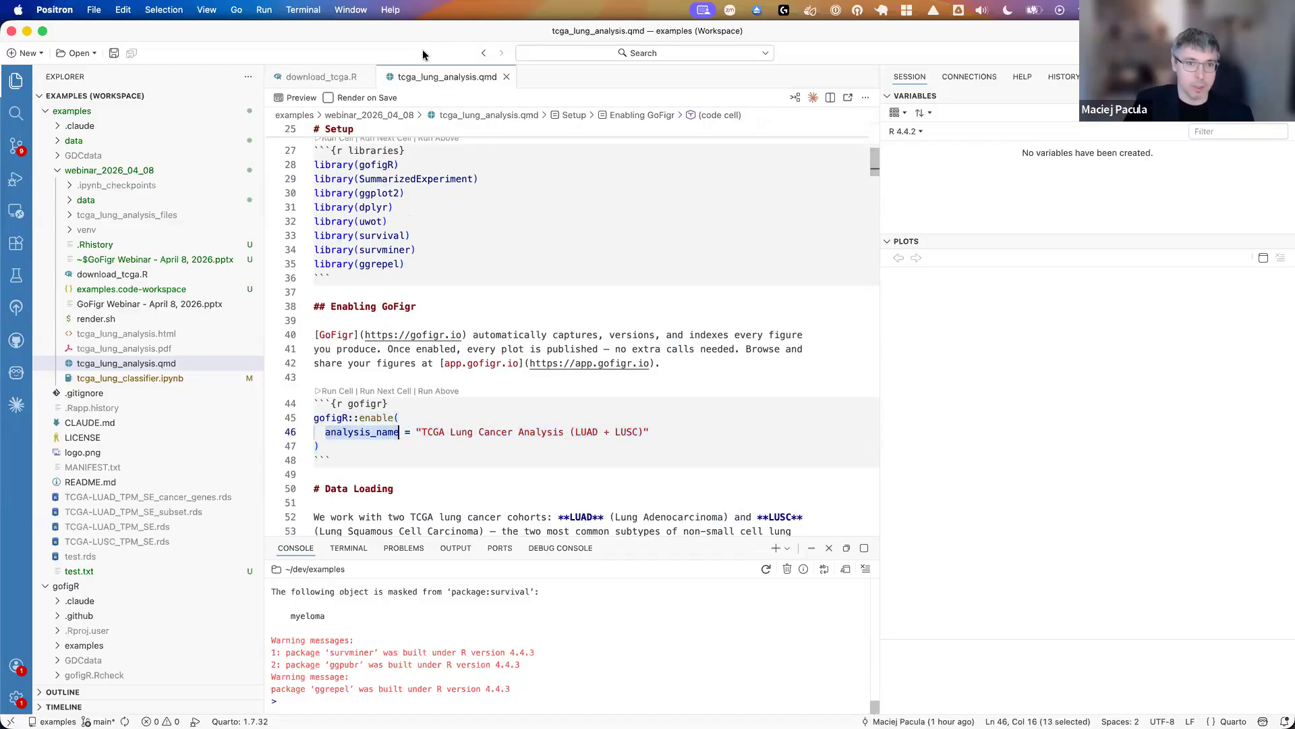
pyautogui.click(648, 433)
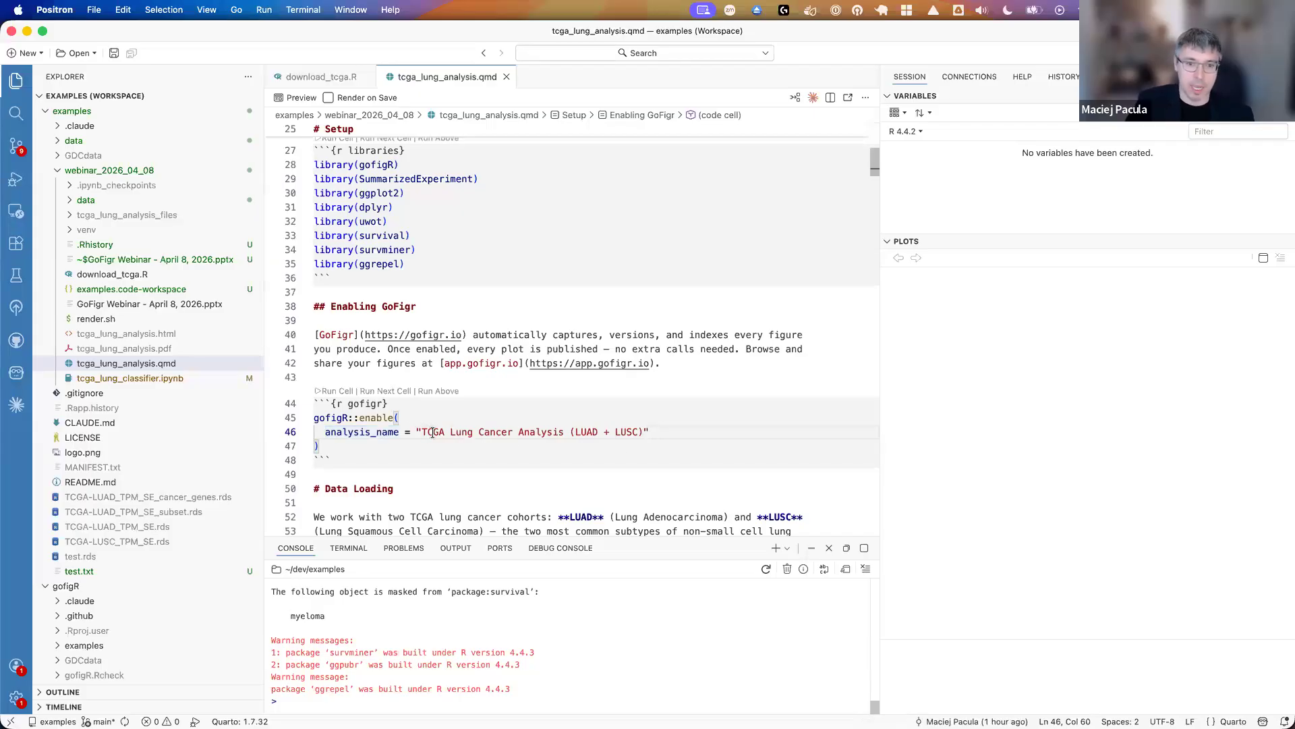
pyautogui.click(341, 396)
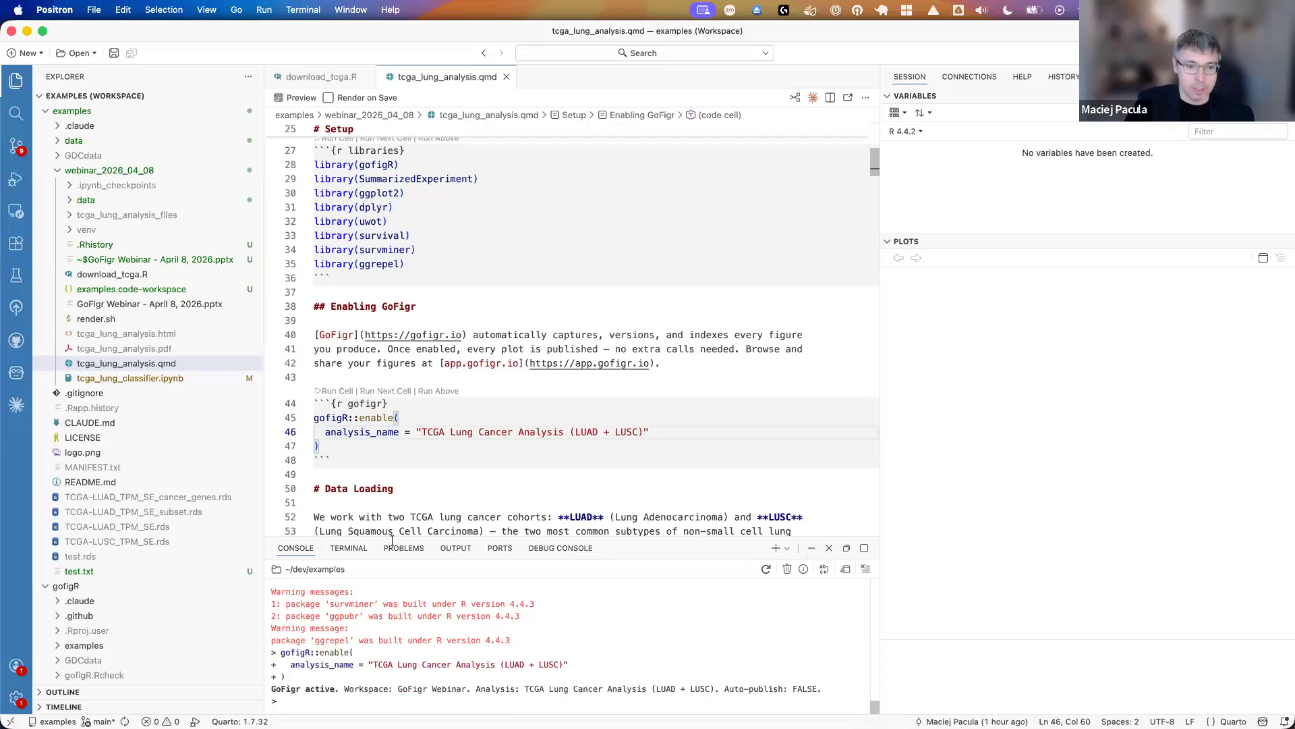
pyautogui.moveTo(277, 689); pyautogui.dragTo(466, 689)
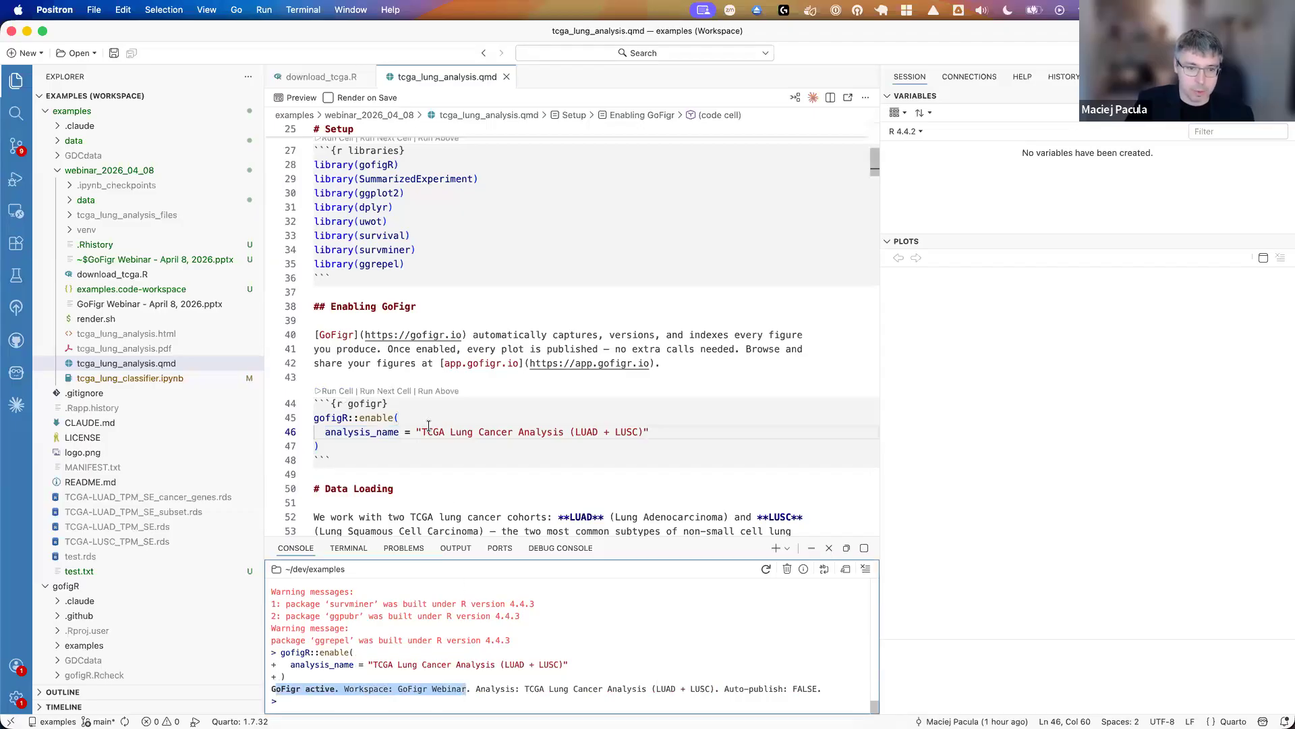
# - Run the load-data cell to load TCGA-LUNG_TPM_SE_subset.rds and sync it to GoFigr, and examine the gofigR::sync_file(rds_path) line
pyautogui.scroll(-5, 430, 422)
pyautogui.scroll(-7, 425, 432)
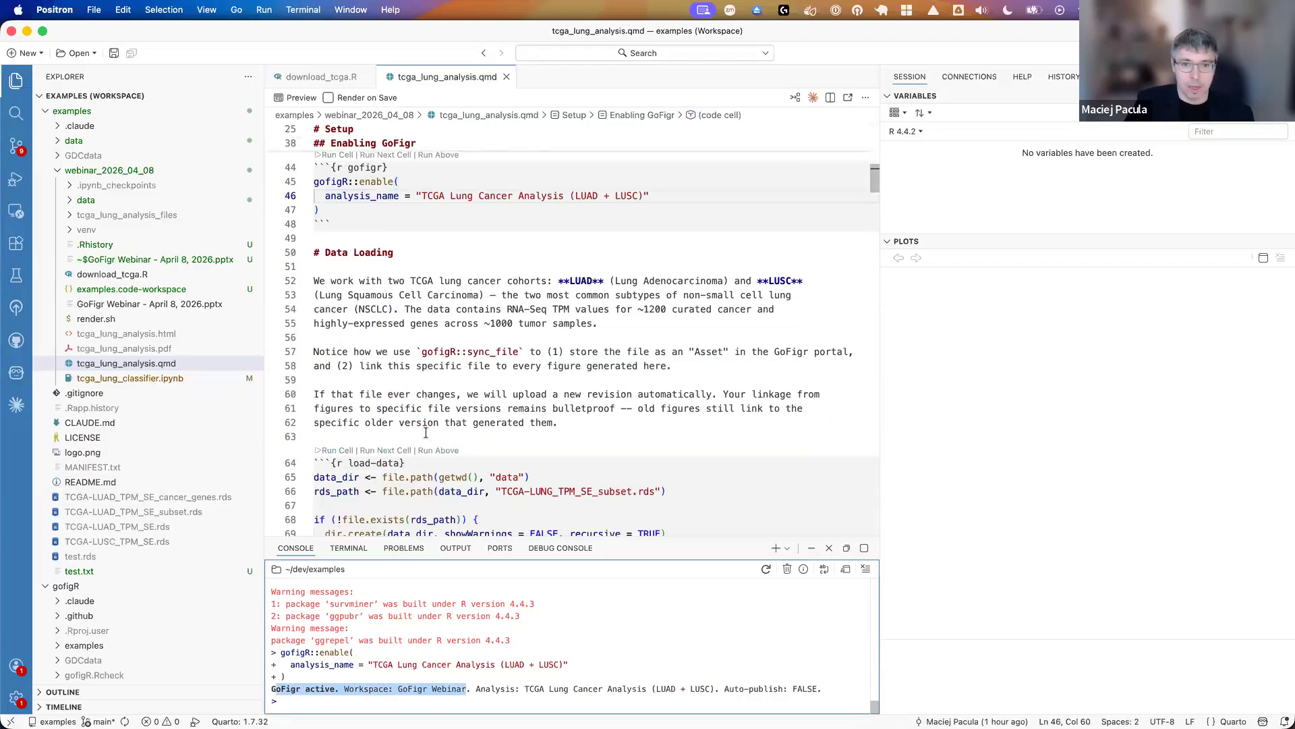
pyautogui.scroll(-4, 425, 431)
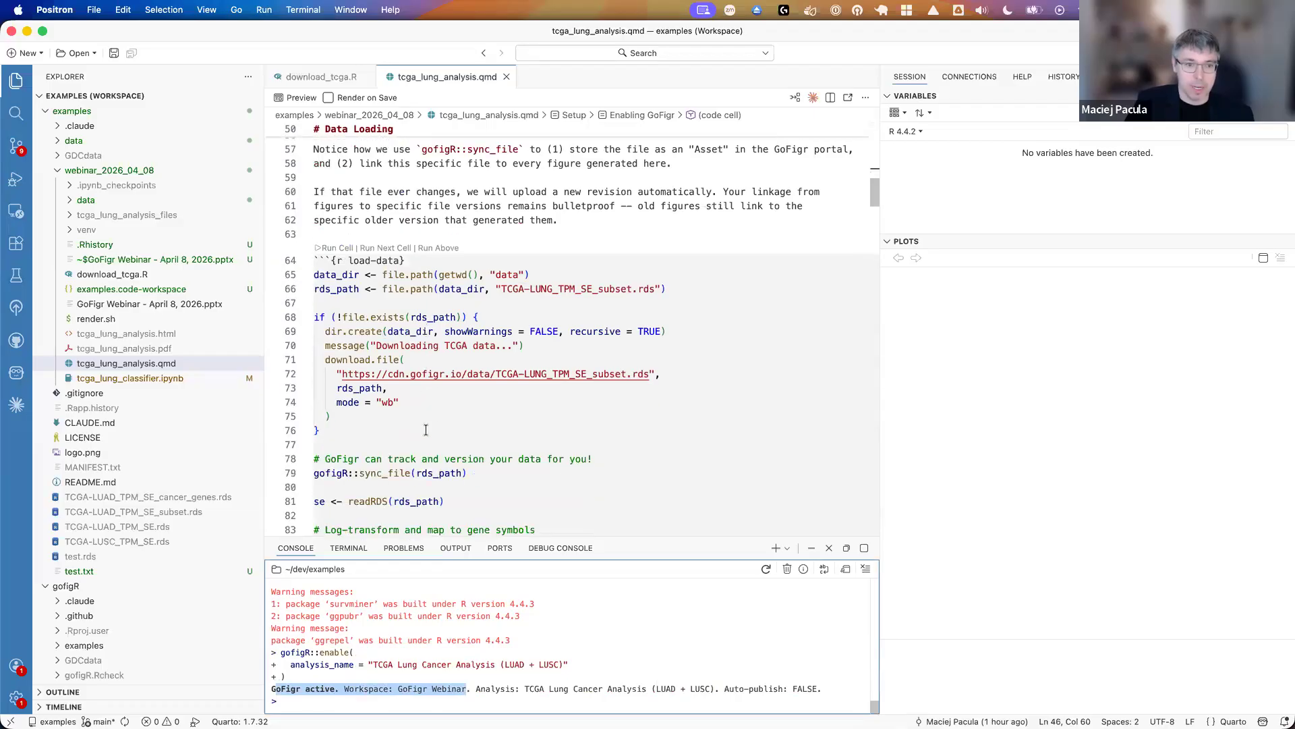
pyautogui.scroll(-1, 426, 429)
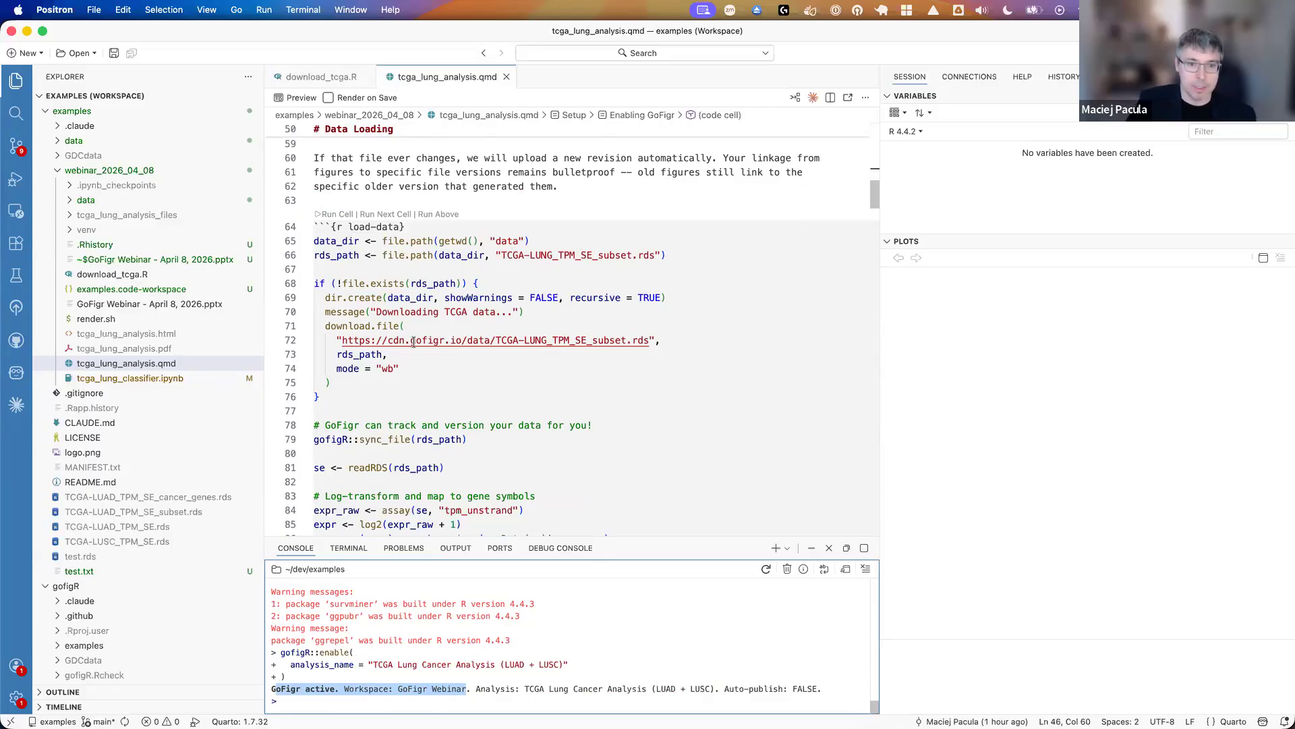
pyautogui.click(344, 216)
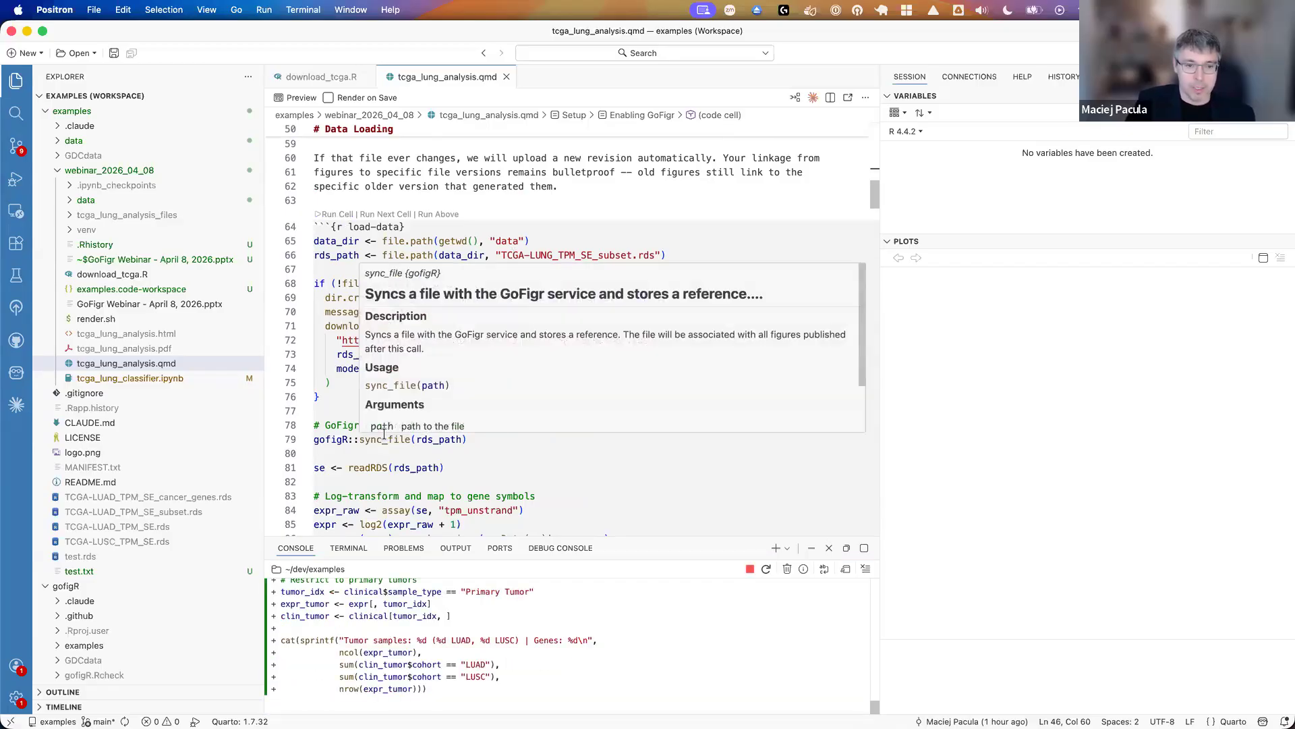
pyautogui.scroll(-2, 385, 435)
pyautogui.moveTo(312, 406); pyautogui.dragTo(470, 405)
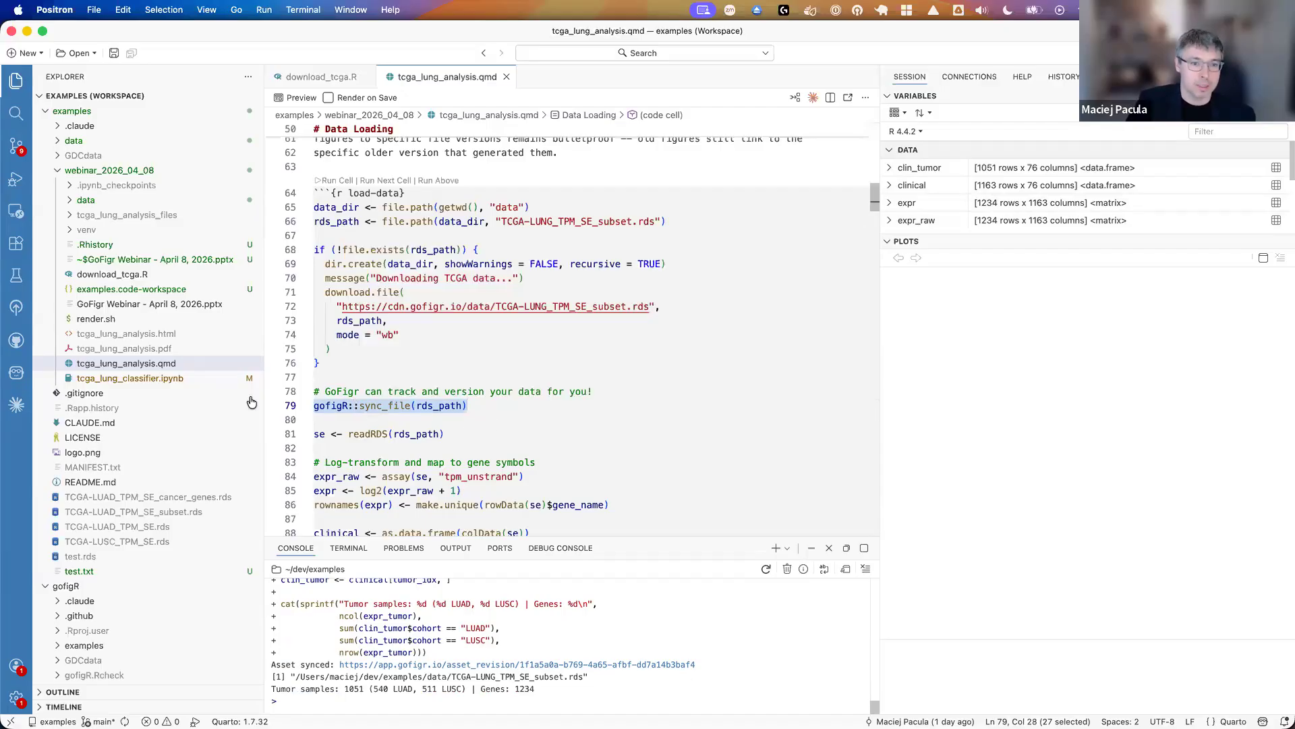
pyautogui.click(432, 407)
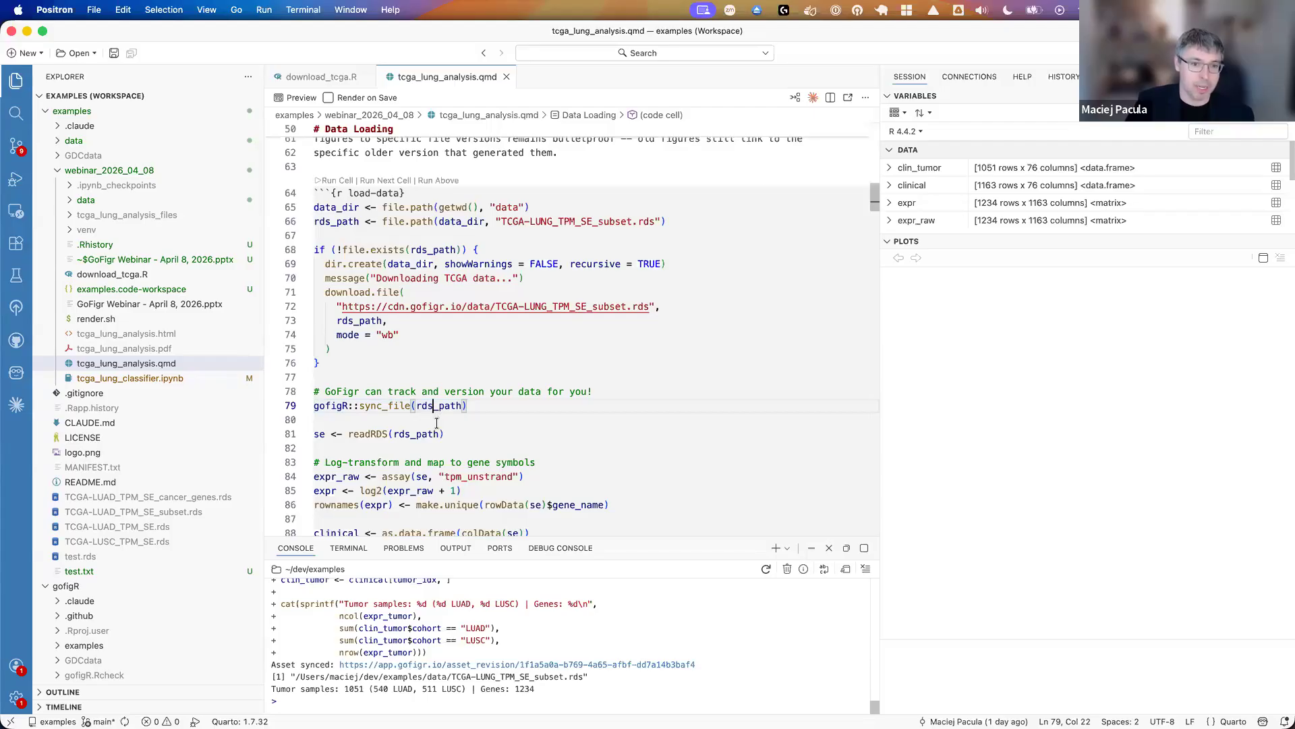
# - Open the synced asset's link from the console in Chrome, view its revision page, and return to Positron
pyautogui.click(486, 664)
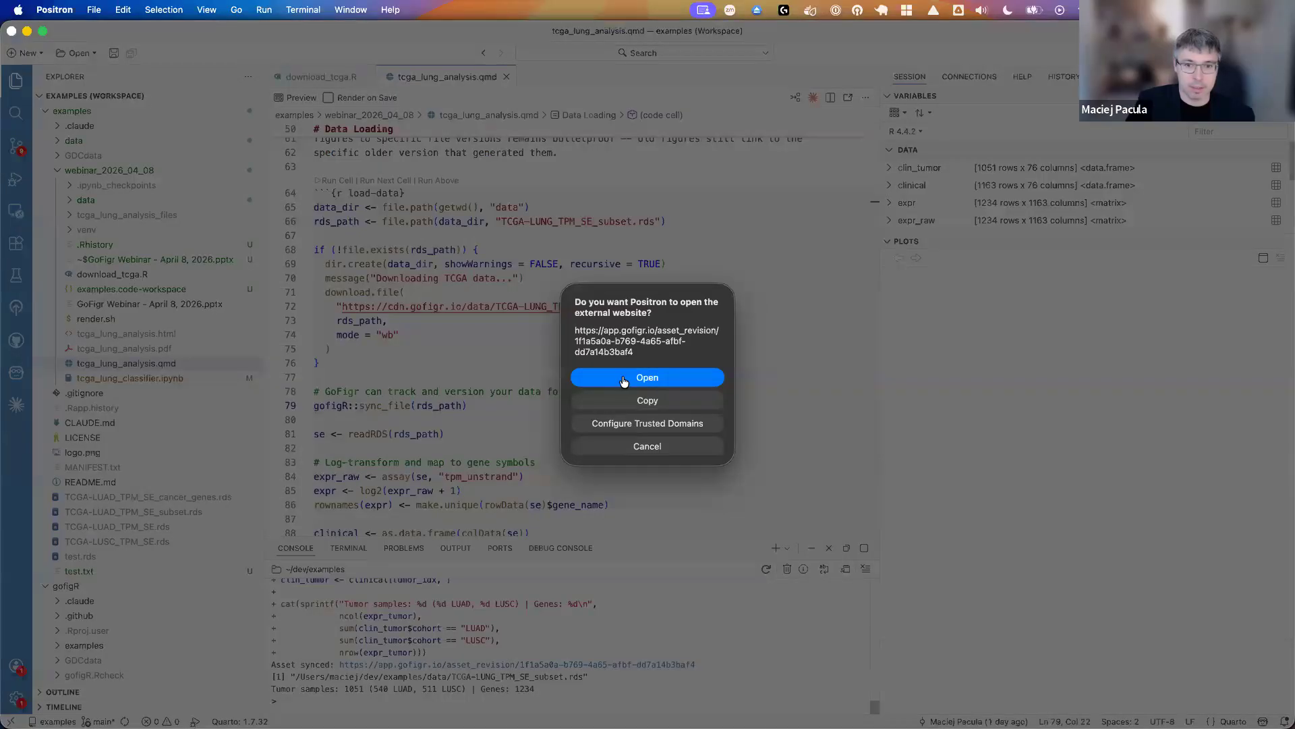
pyautogui.click(623, 379)
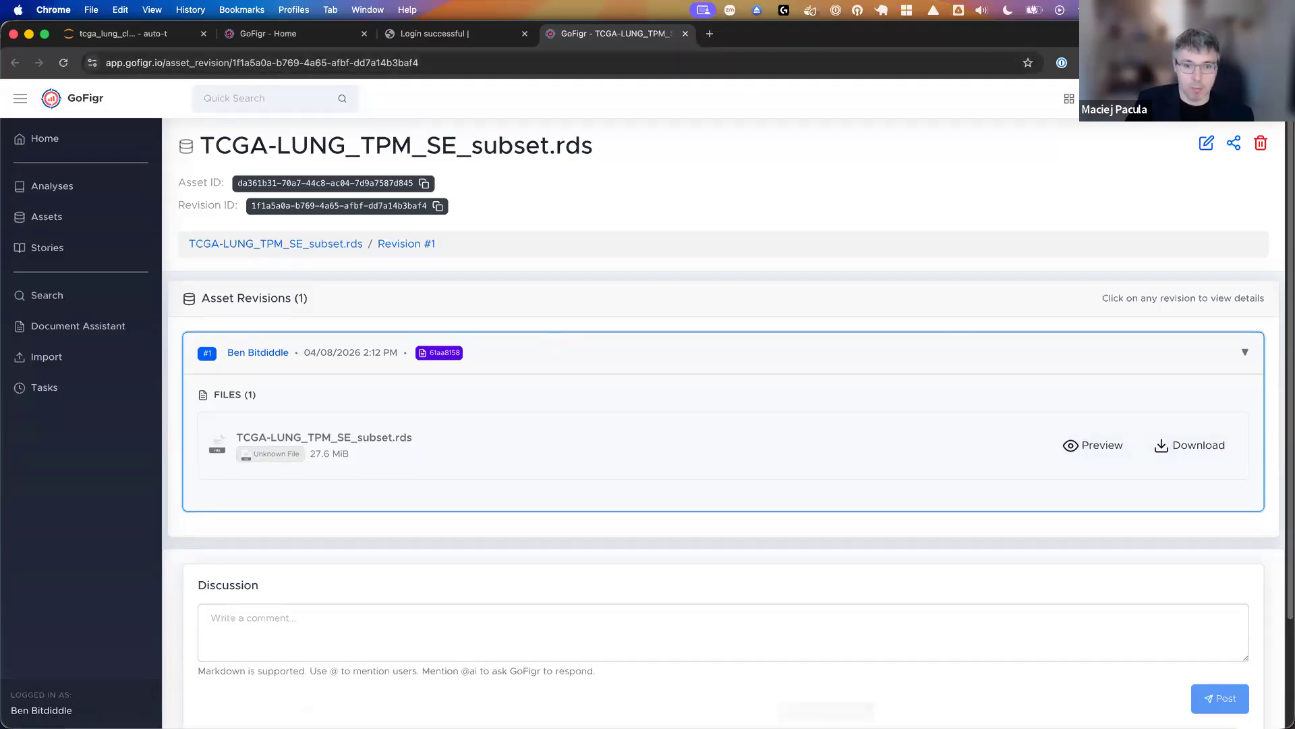
pyautogui.moveTo(827, 695)
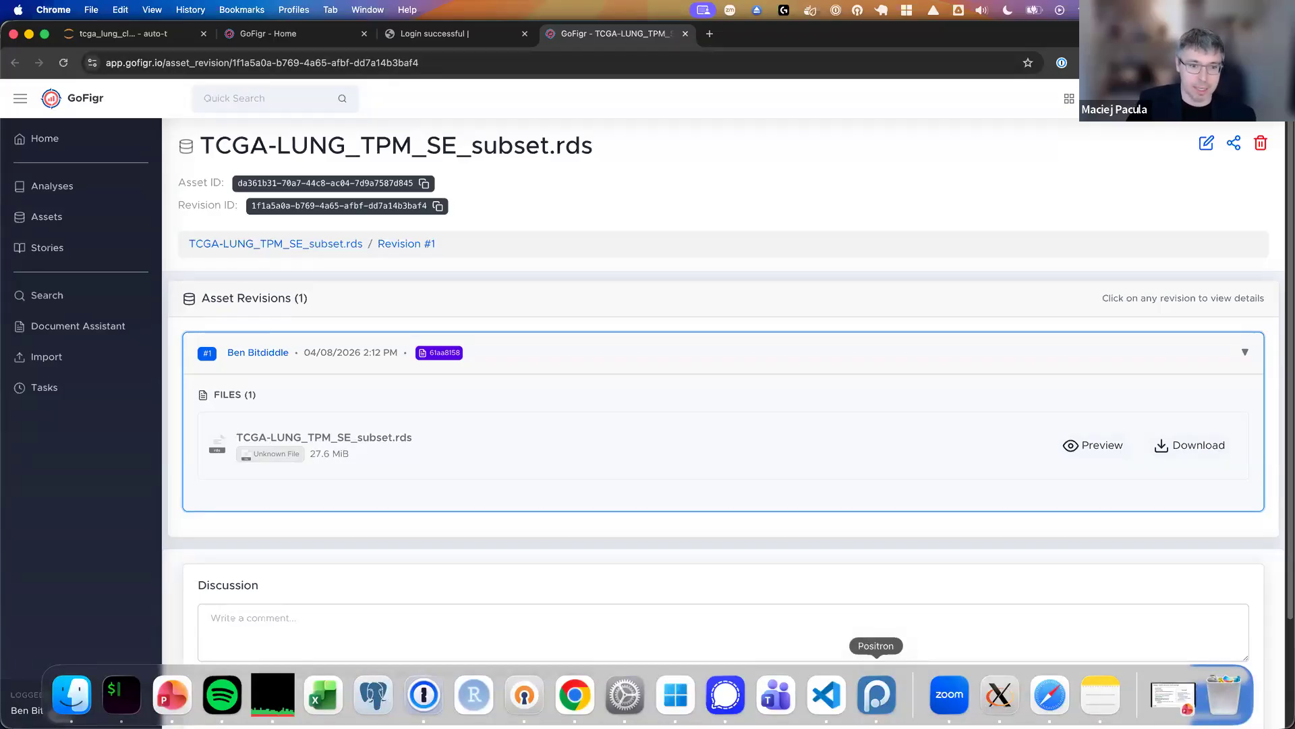
pyautogui.click(876, 695)
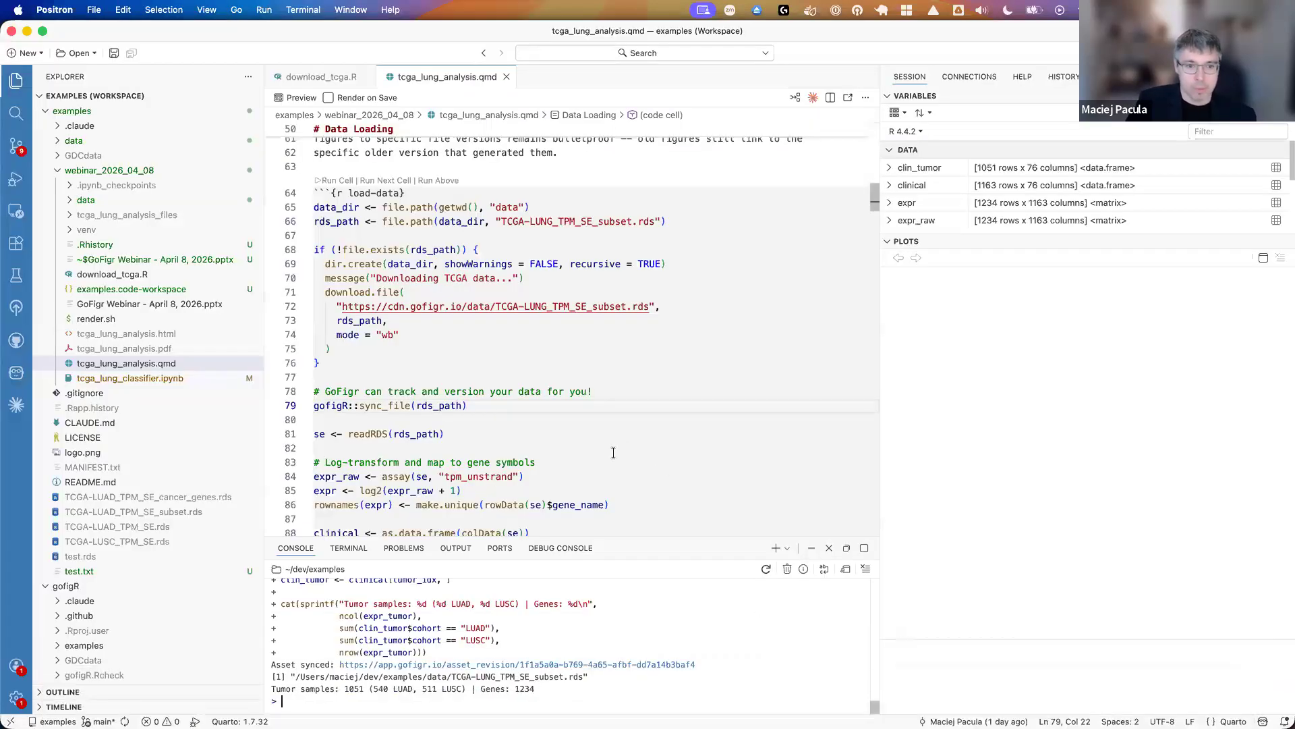
# - Read through the rest of the load-data cell and the PCA section down to the code that builds pca_df and the top 30 PCs
pyautogui.scroll(-1, 607, 451)
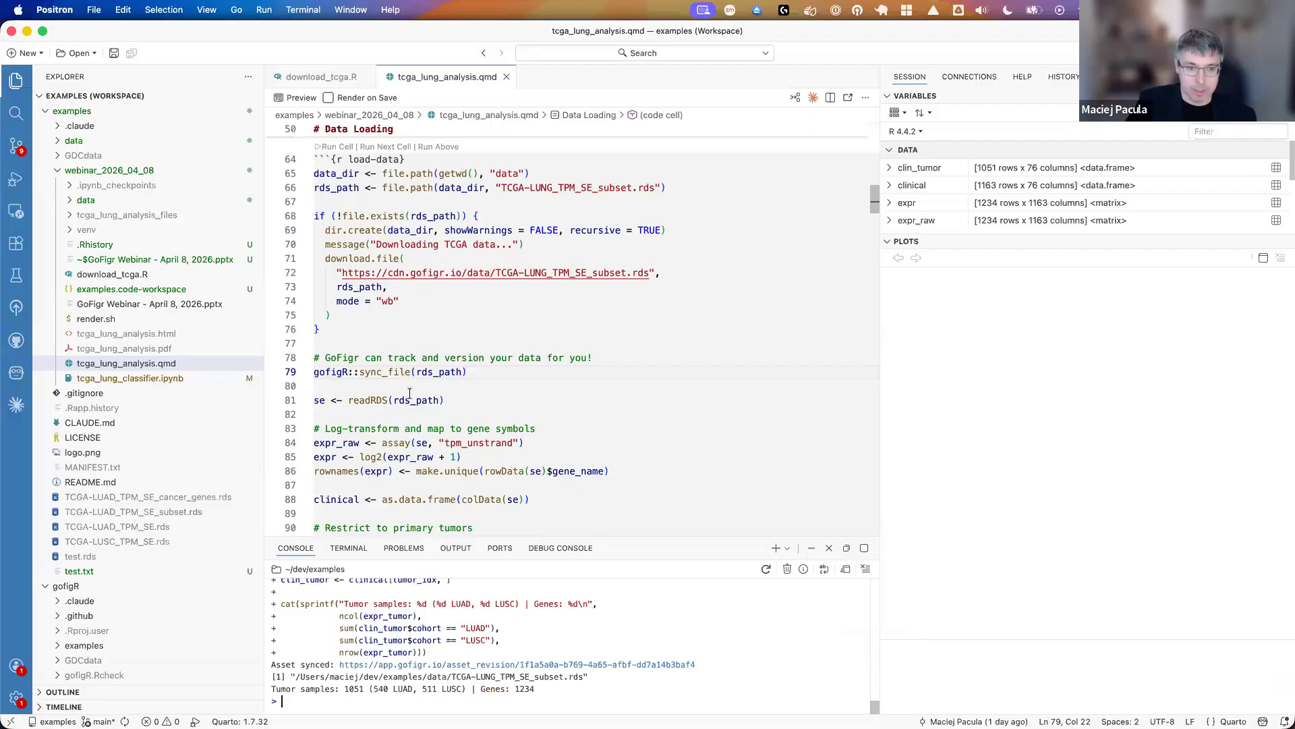
pyautogui.scroll(-6, 410, 393)
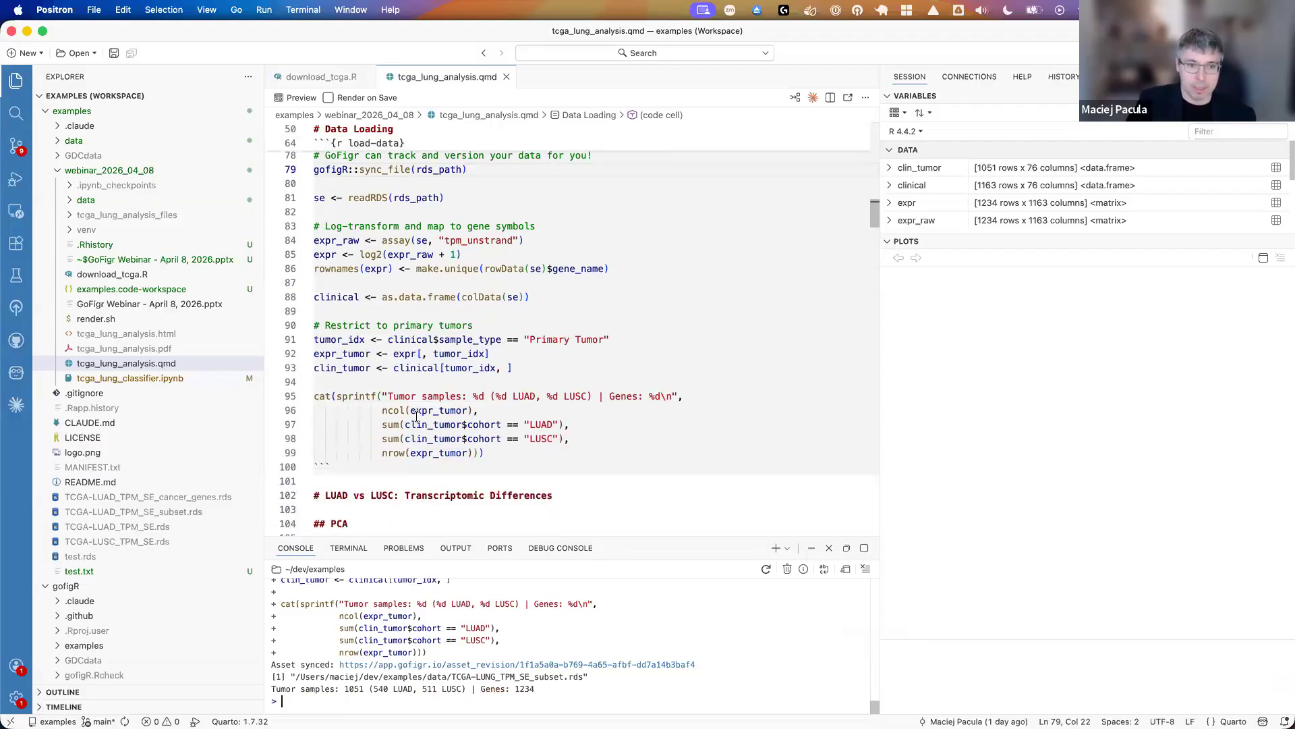
pyautogui.scroll(-5, 416, 416)
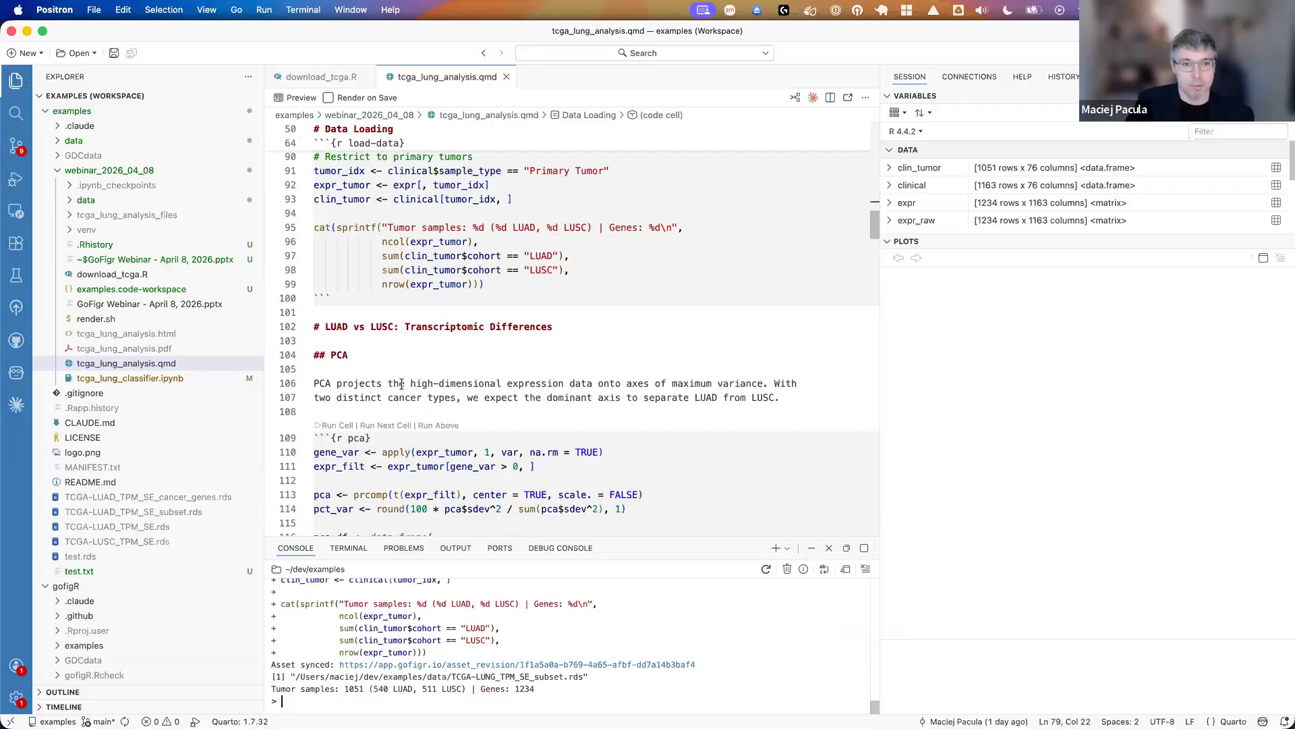
pyautogui.scroll(-3, 401, 383)
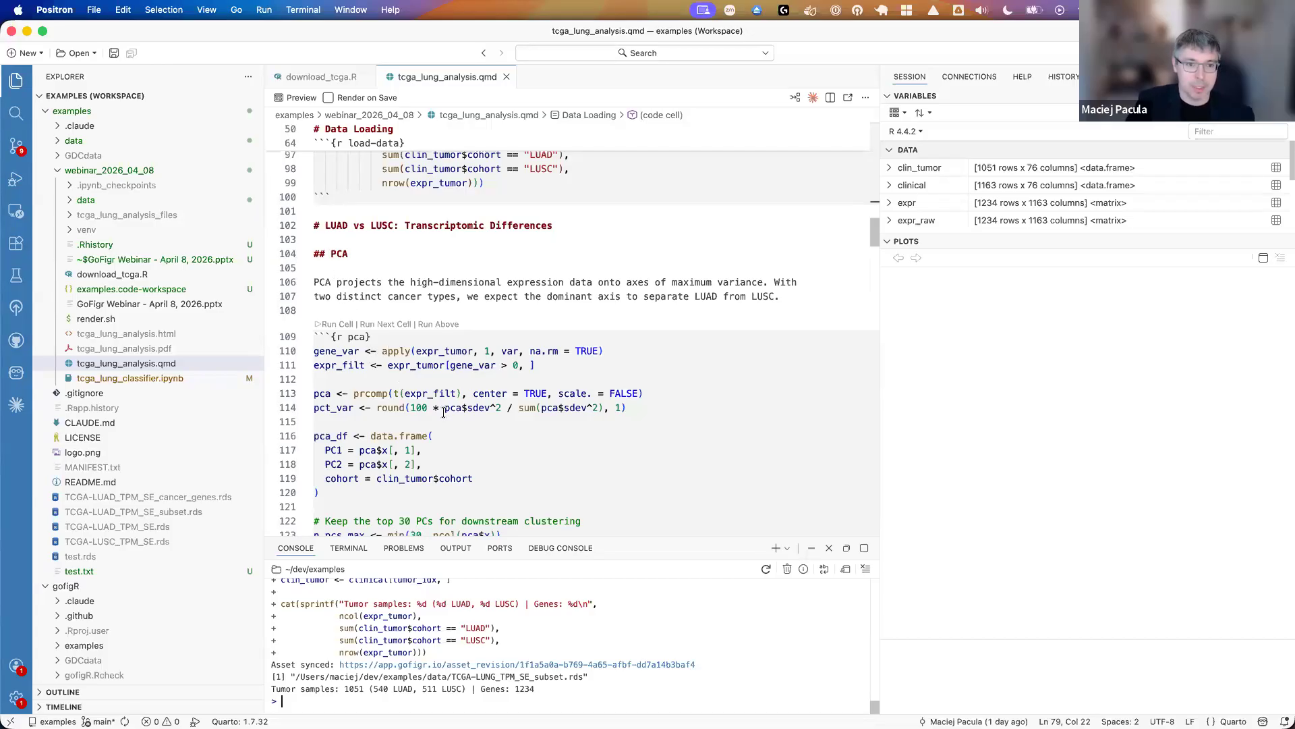
pyautogui.scroll(-1, 444, 412)
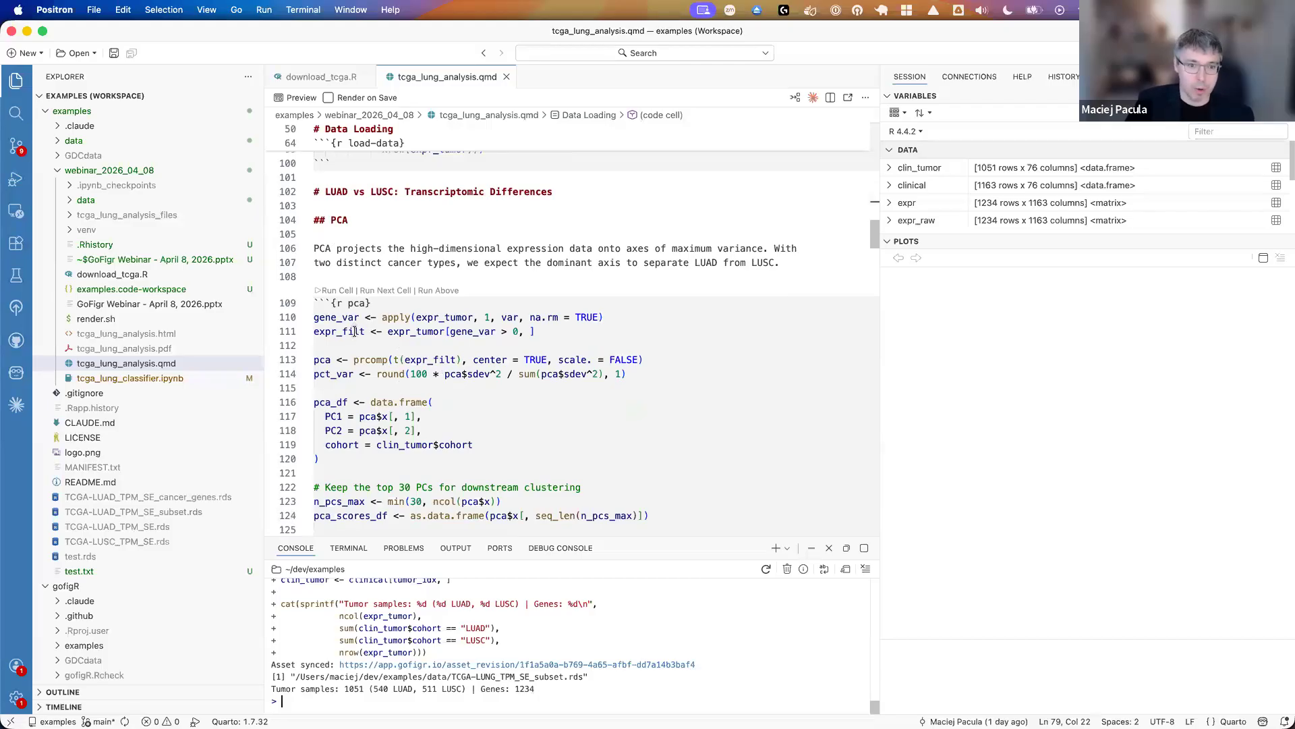
pyautogui.scroll(-2, 354, 336)
pyautogui.moveTo(328, 341); pyautogui.dragTo(367, 394)
pyautogui.click(368, 392)
pyautogui.scroll(-3, 368, 393)
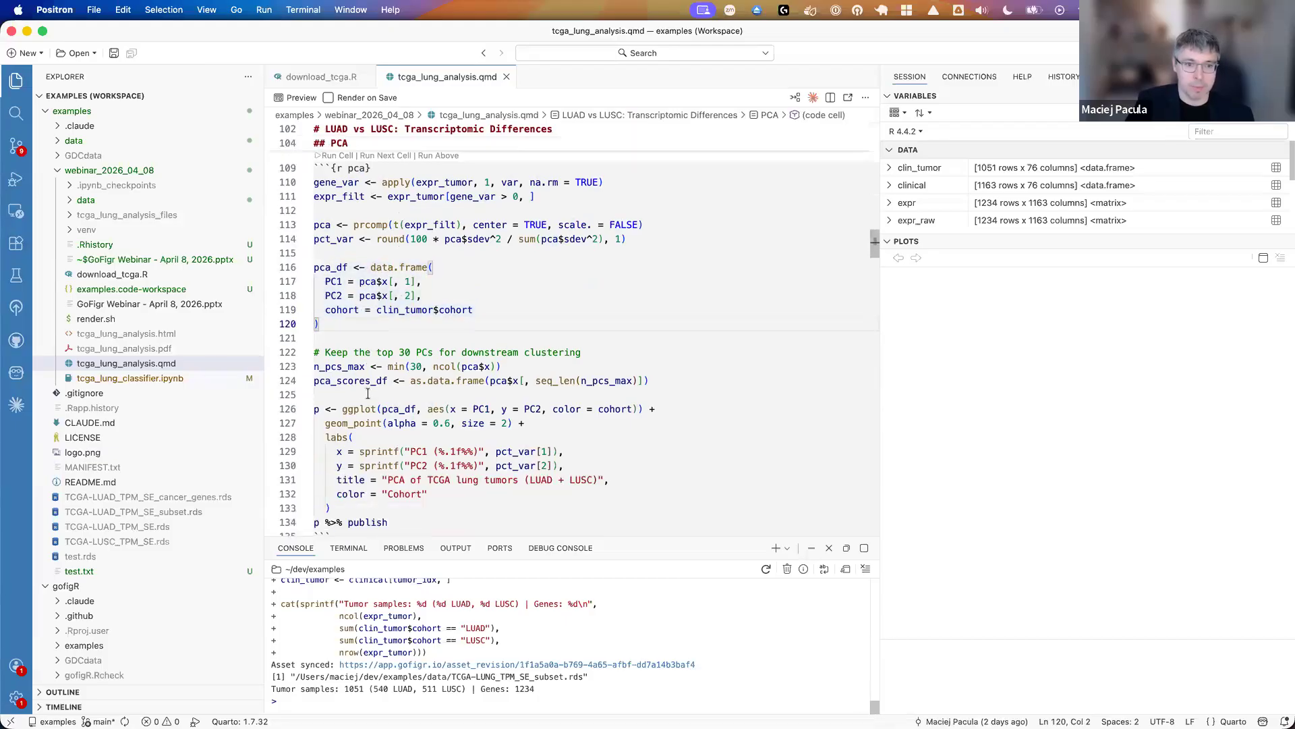
# - Highlight the ggplot block of the pca cell and its p %>% publish line to examine how the figure is published
pyautogui.moveTo(316, 375); pyautogui.dragTo(409, 474)
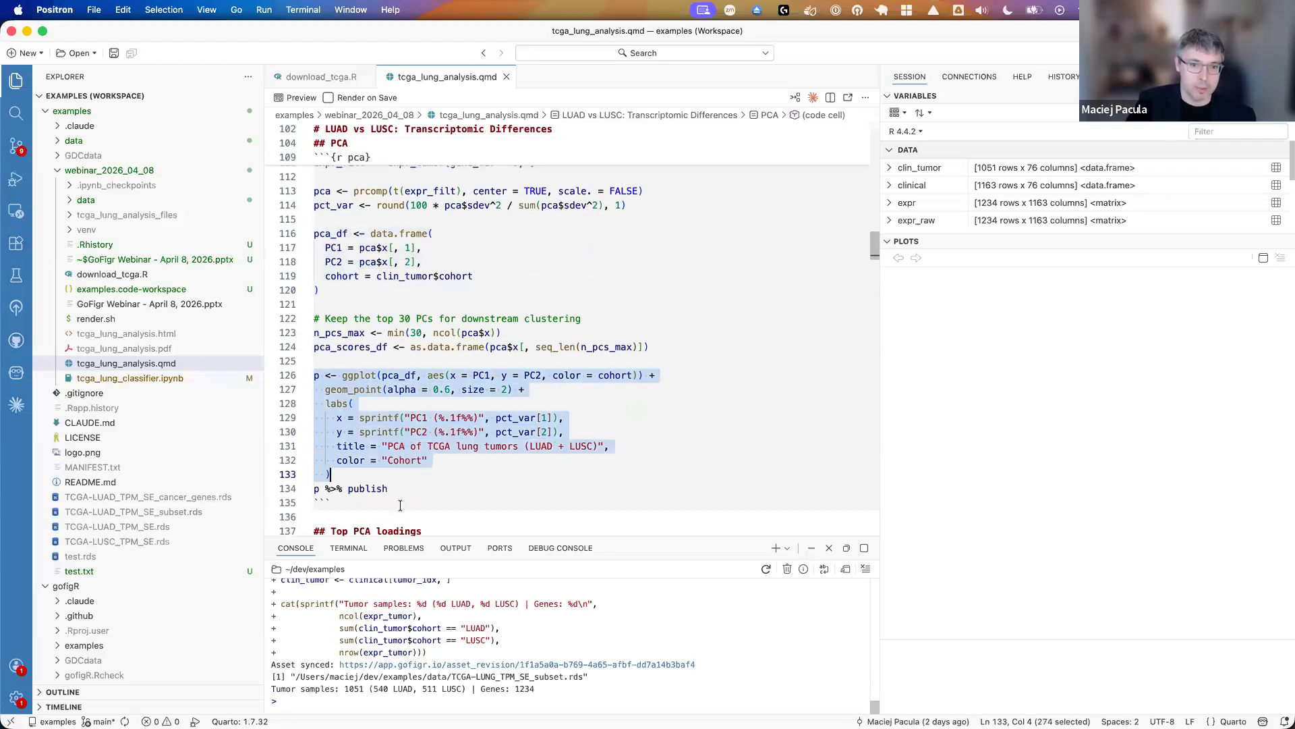
pyautogui.tripleClick(352, 486)
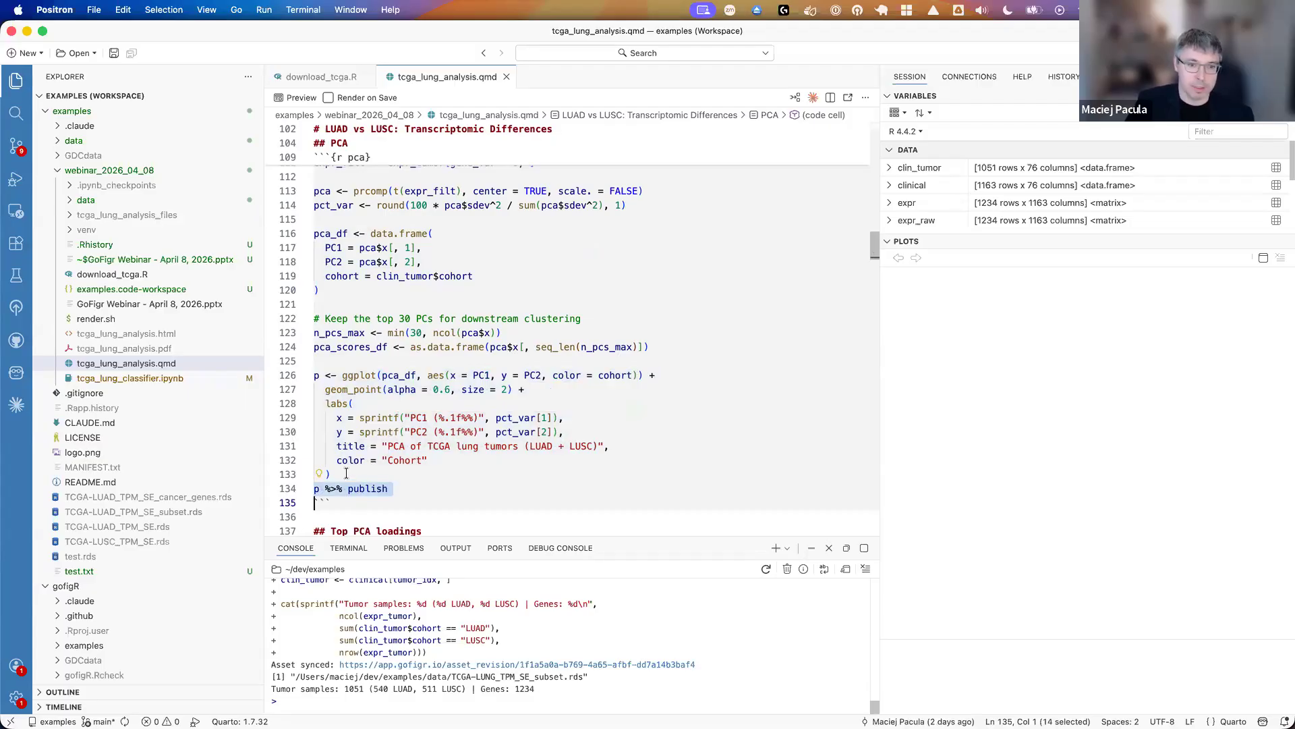
pyautogui.hotkey('shift', 'Up')
pyautogui.hotkey('shift', 'Up')
pyautogui.hotkey('shift', 'Up')
pyautogui.hotkey('shift', 'Up')
pyautogui.hotkey('shift', 'Up')
pyautogui.hotkey('shift', 'Up')
pyautogui.hotkey('shift', 'Up')
pyautogui.hotkey('shift', 'Up')
pyautogui.hotkey('shift', 'Up')
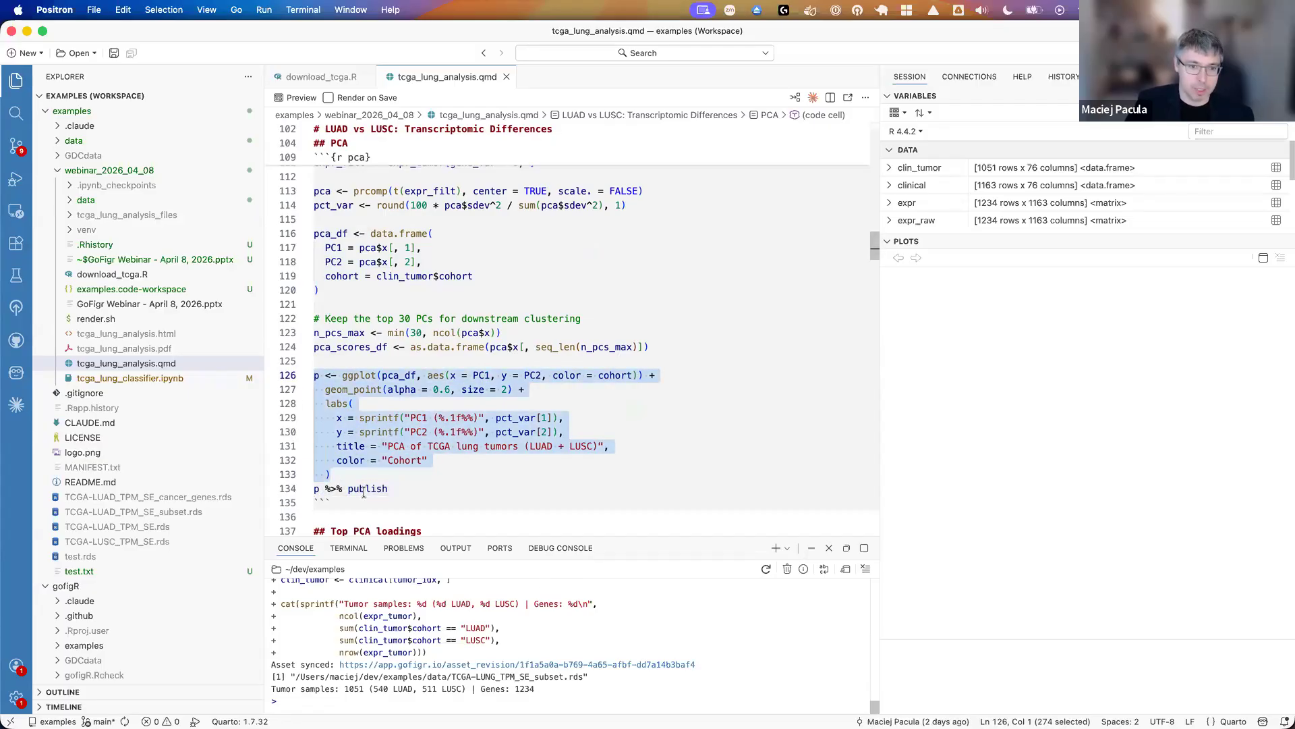
pyautogui.click(364, 489)
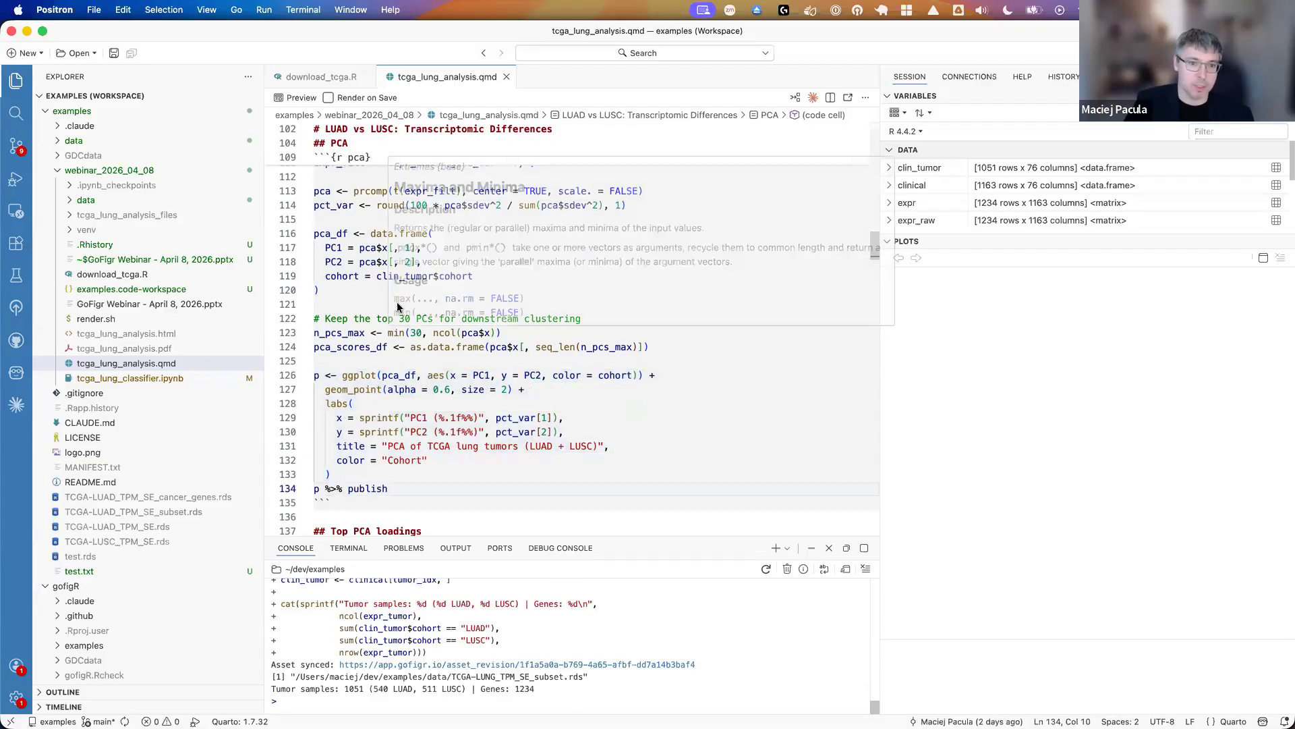
# - Run the pca cell to plot and publish the PCA figure, and open its published link from the console in Chrome
pyautogui.scroll(3, 369, 331)
pyautogui.click(337, 222)
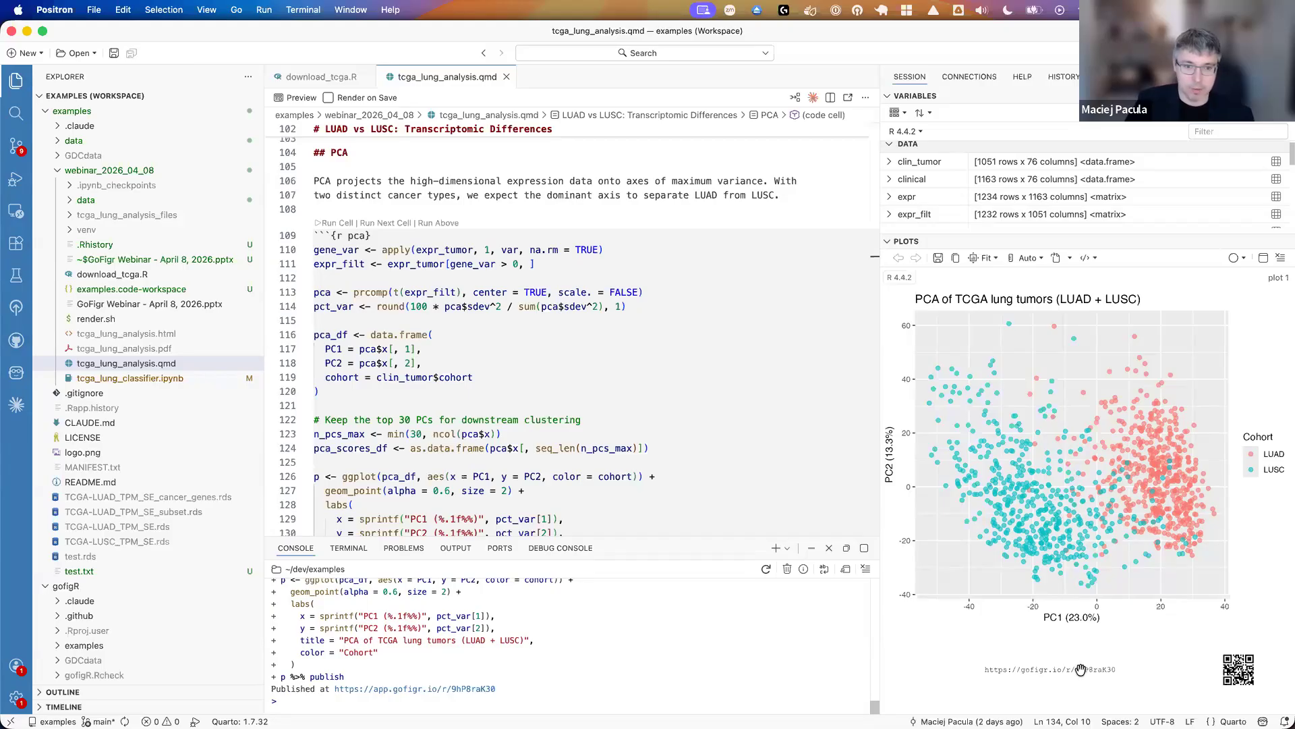
pyautogui.click(470, 690)
pyautogui.click(625, 365)
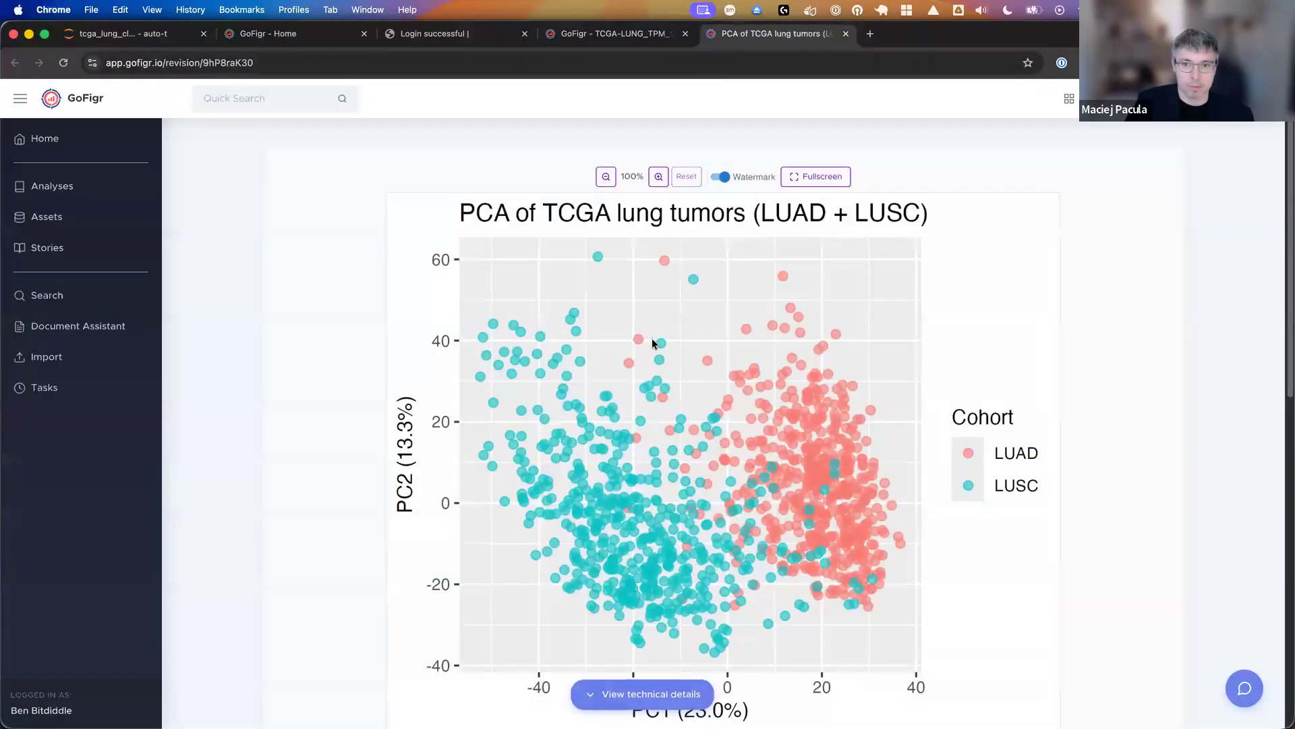
# - Examine the figure's revision page from the plot, link and QR code through the AI-generated description and suggested questions to the technical context
pyautogui.scroll(-2, 898, 338)
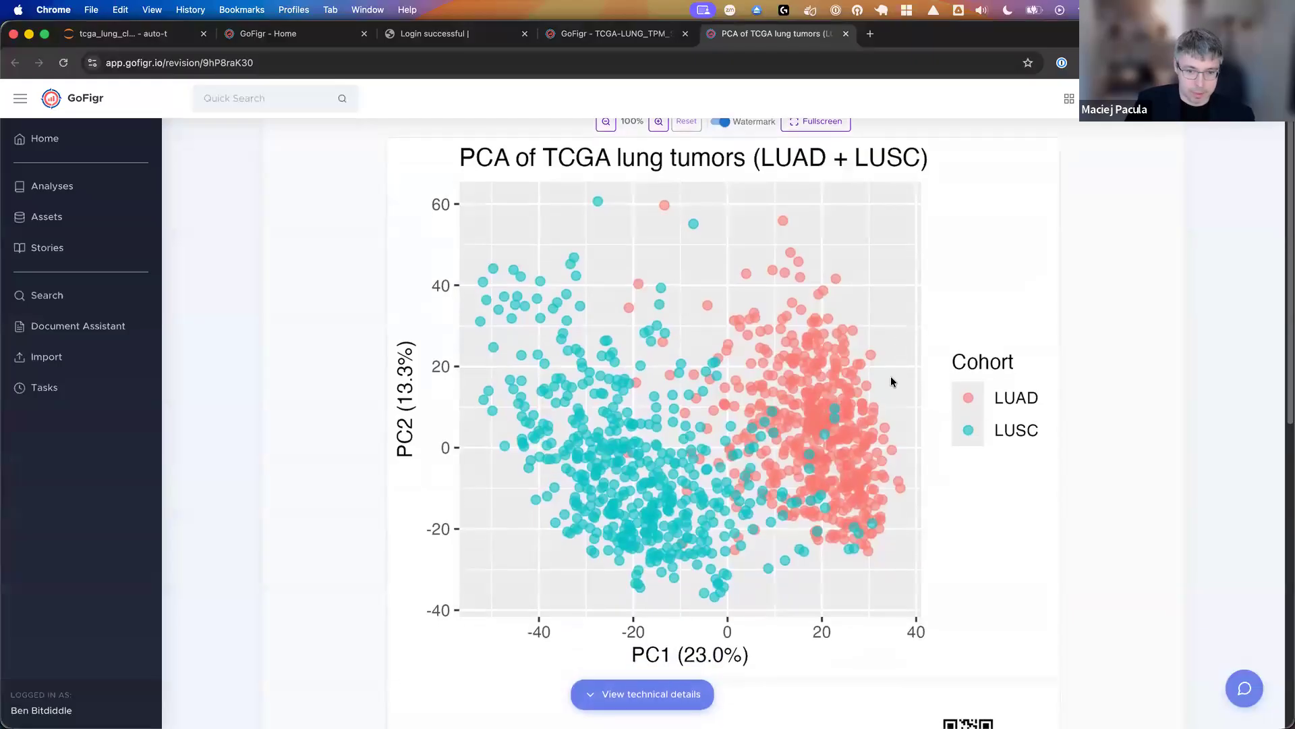
pyautogui.scroll(-6, 891, 377)
pyautogui.scroll(-3, 883, 390)
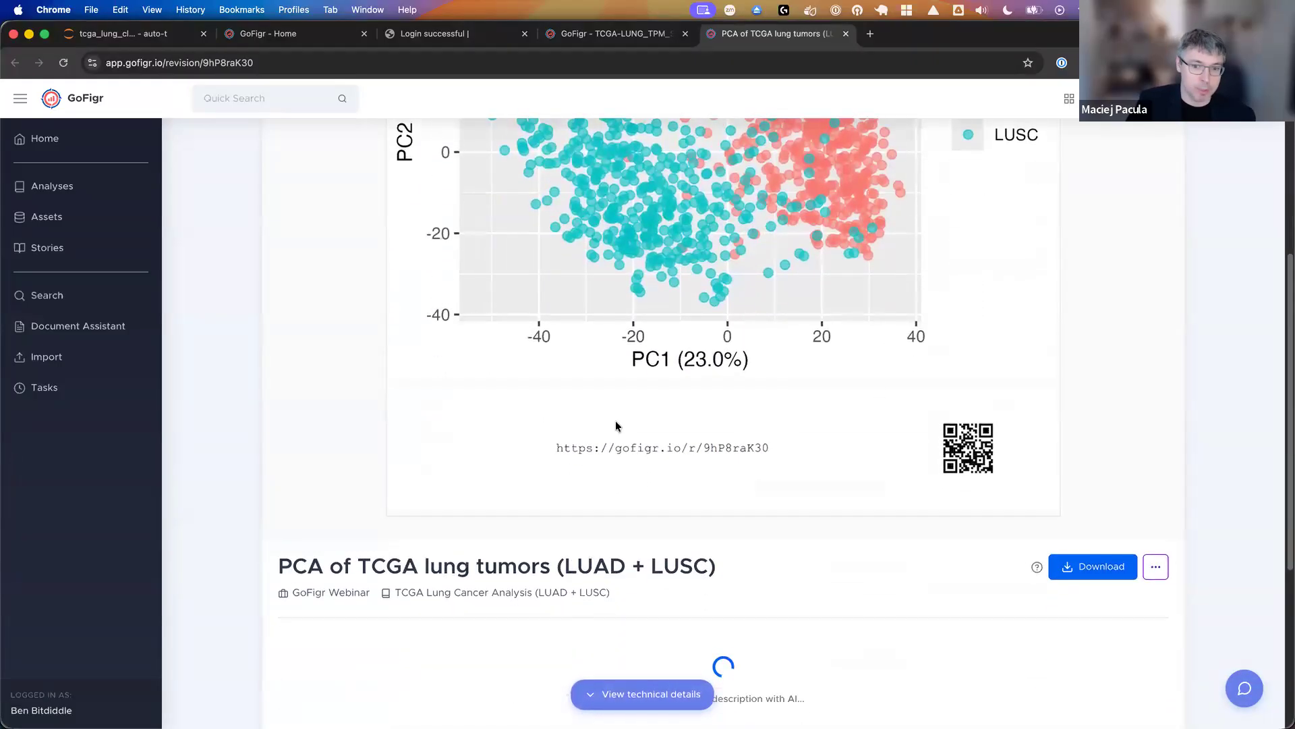
pyautogui.scroll(-5, 615, 426)
pyautogui.scroll(-1, 614, 423)
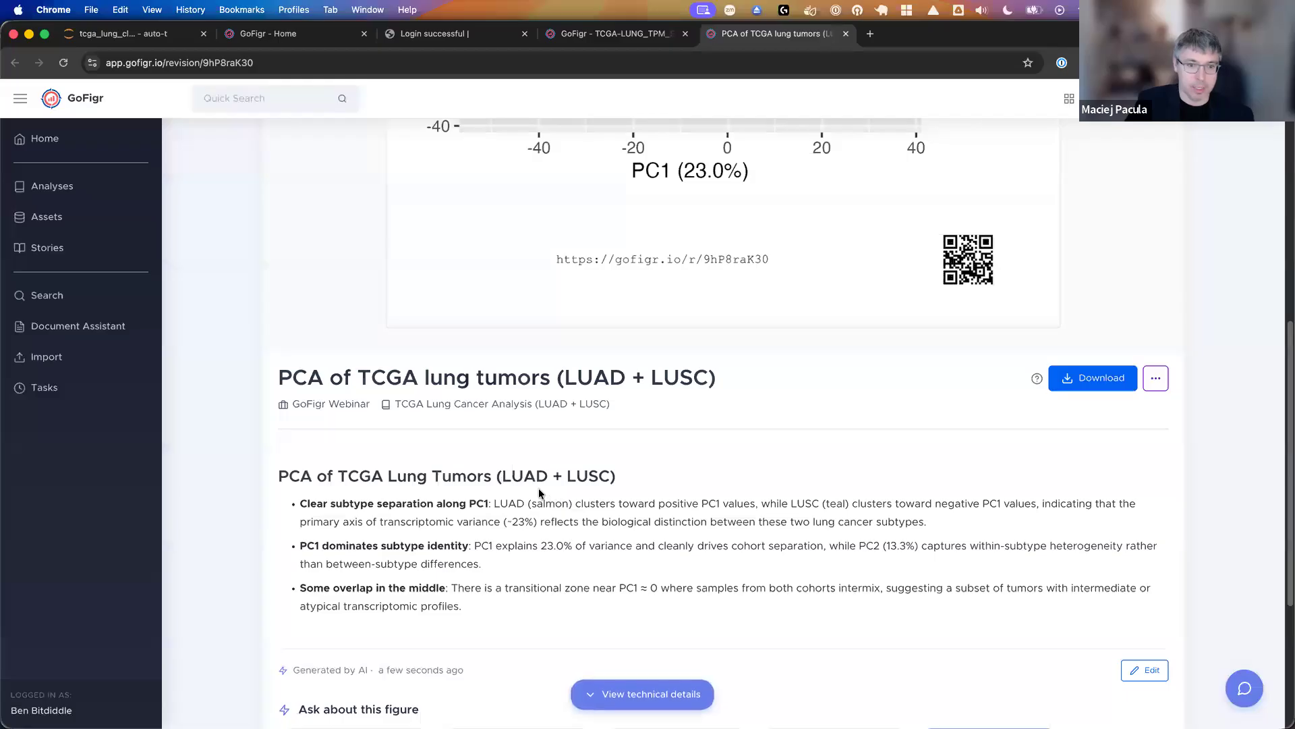
pyautogui.scroll(-1, 539, 493)
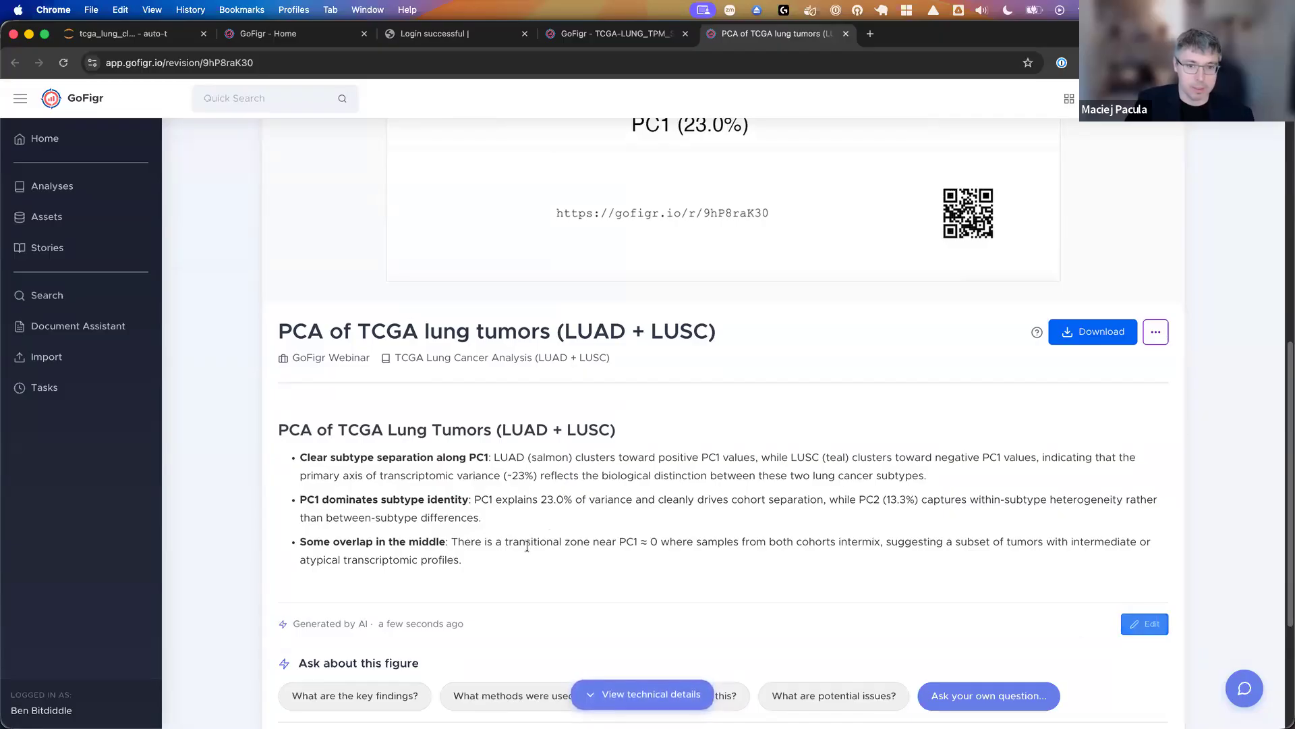
pyautogui.scroll(-1, 528, 544)
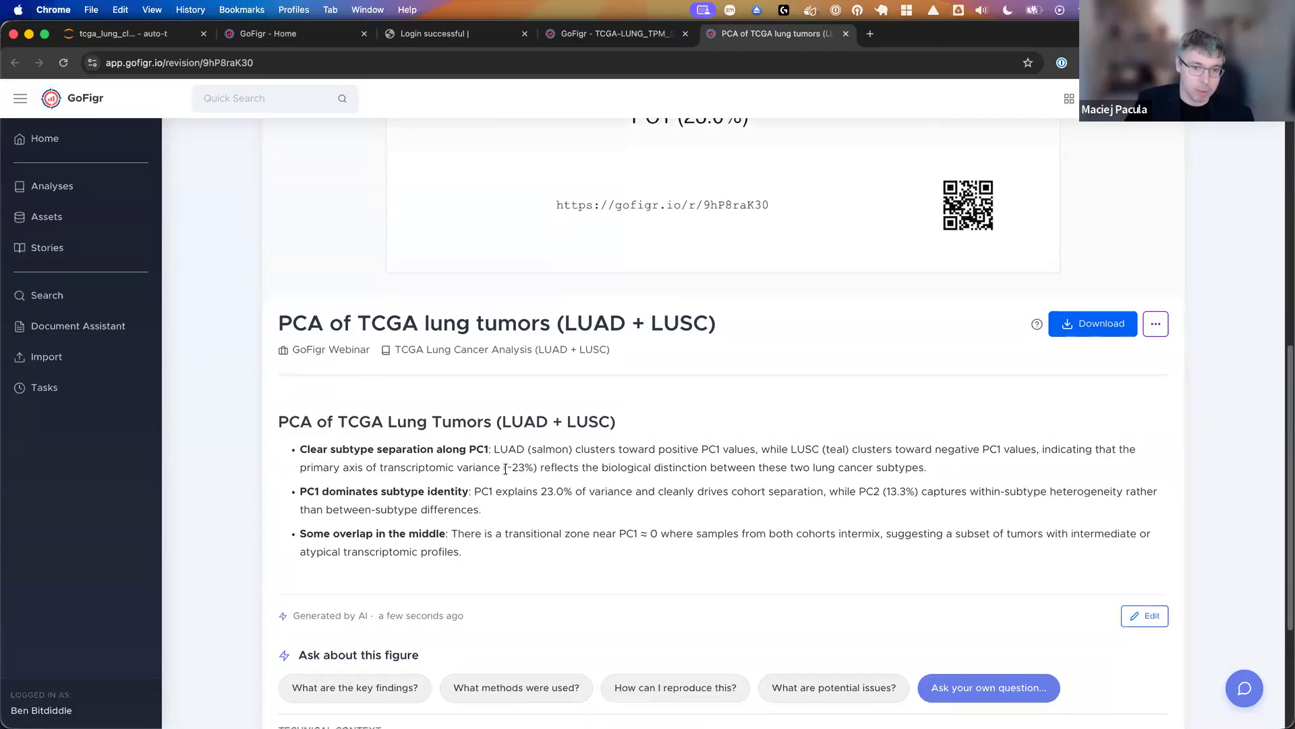
pyautogui.scroll(-1, 505, 469)
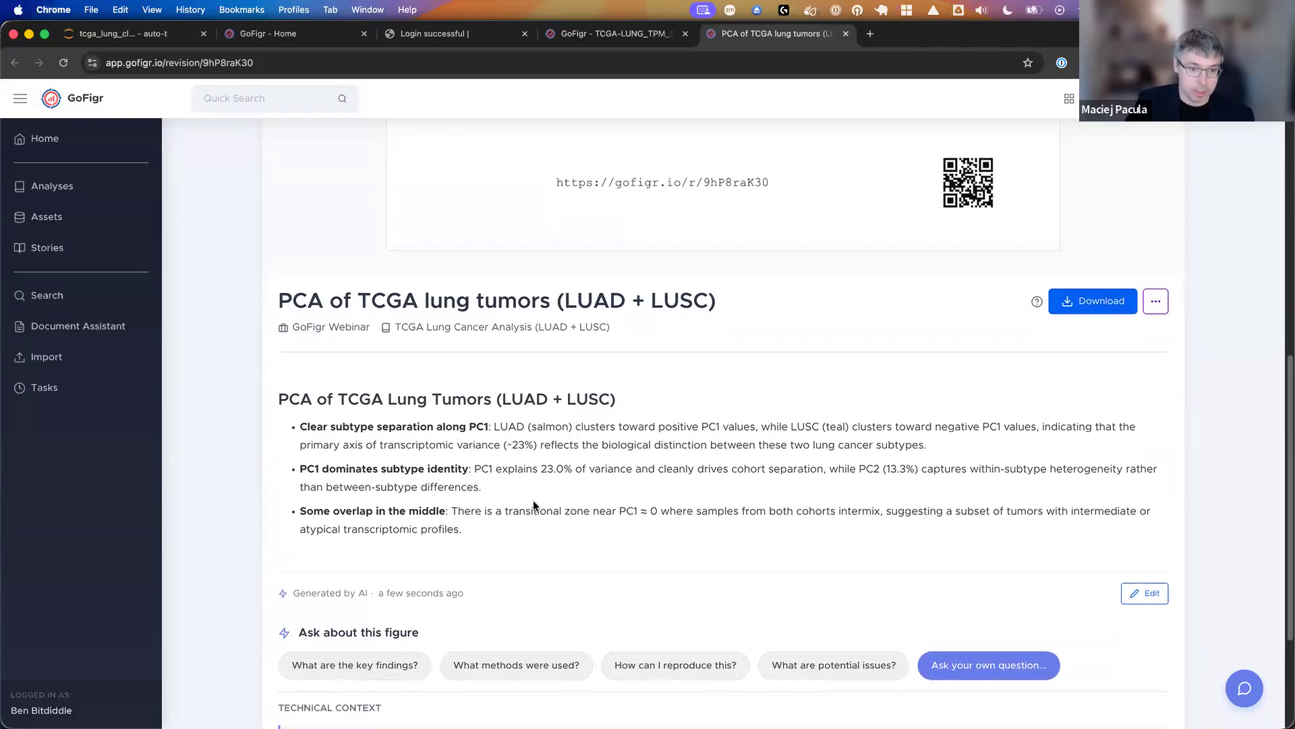
pyautogui.scroll(-1, 397, 580)
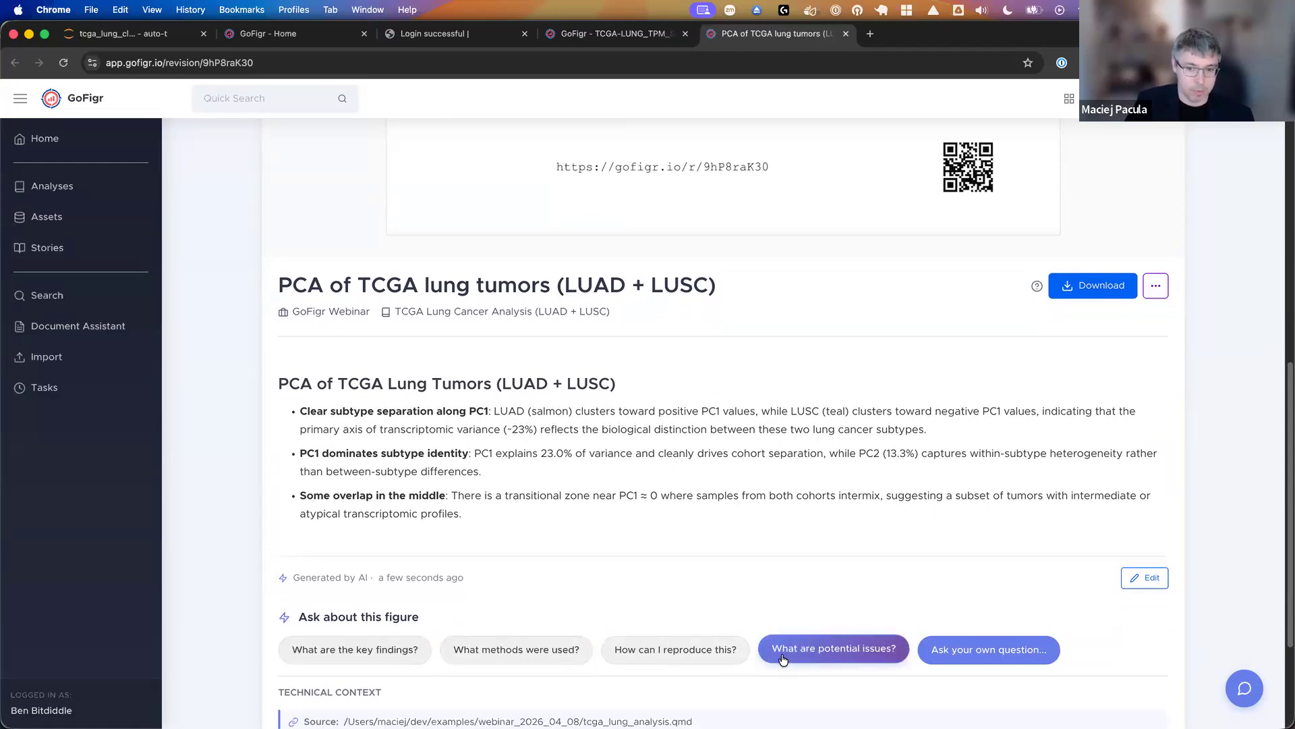
pyautogui.scroll(-3, 571, 533)
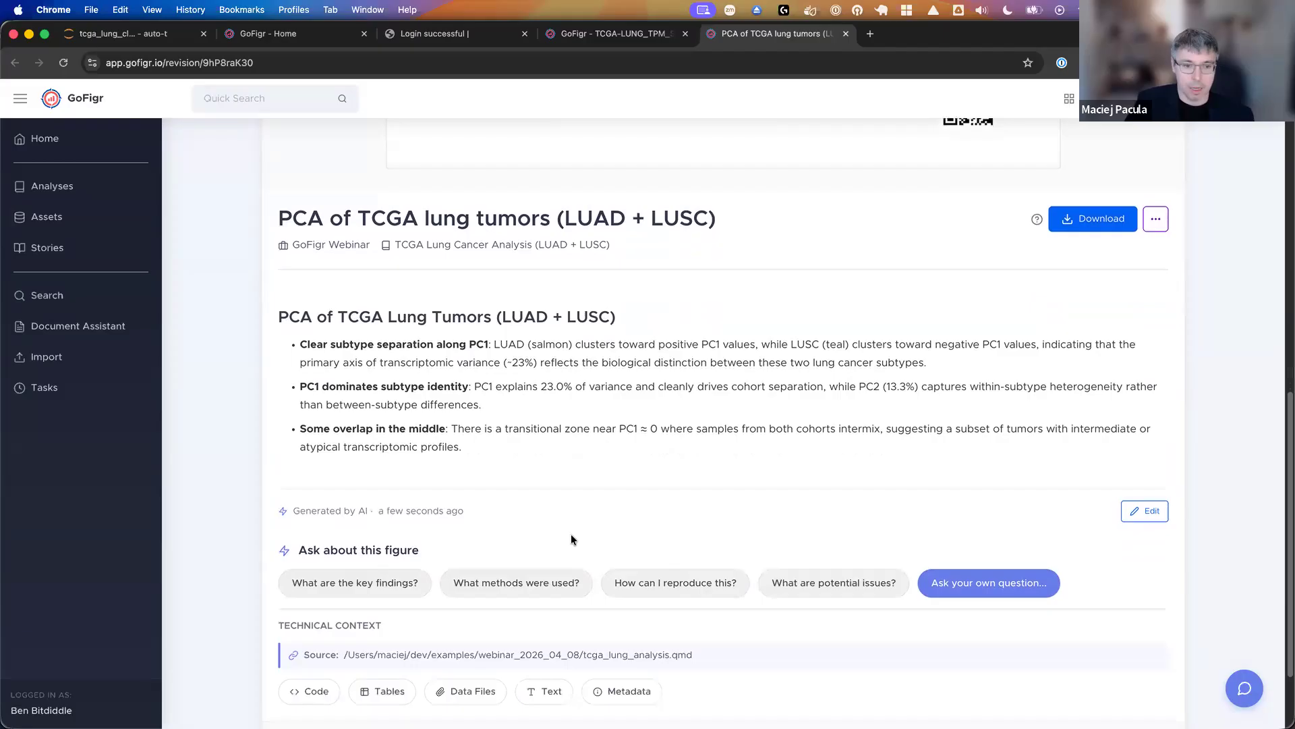
pyautogui.scroll(-1, 504, 565)
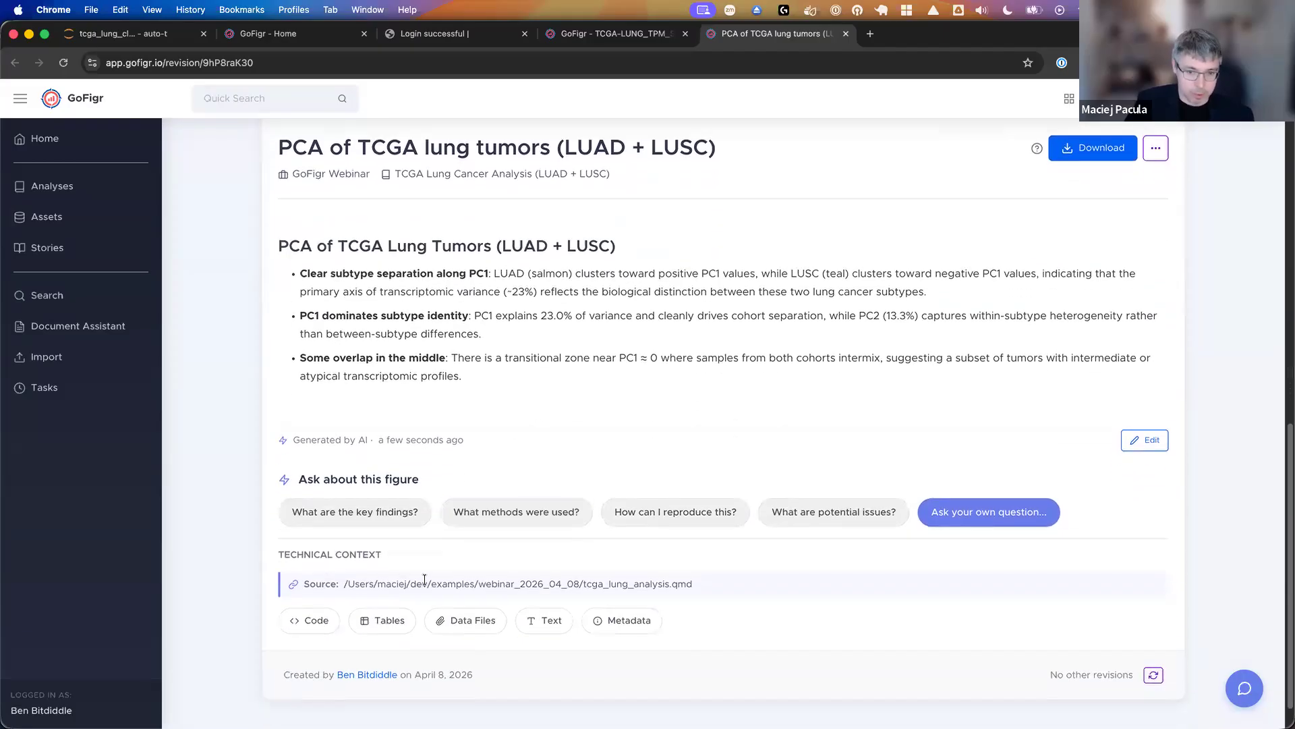
# - Open the code captured with the figure and look through the input file from the setup cells to the data-loading section
pyautogui.click(304, 622)
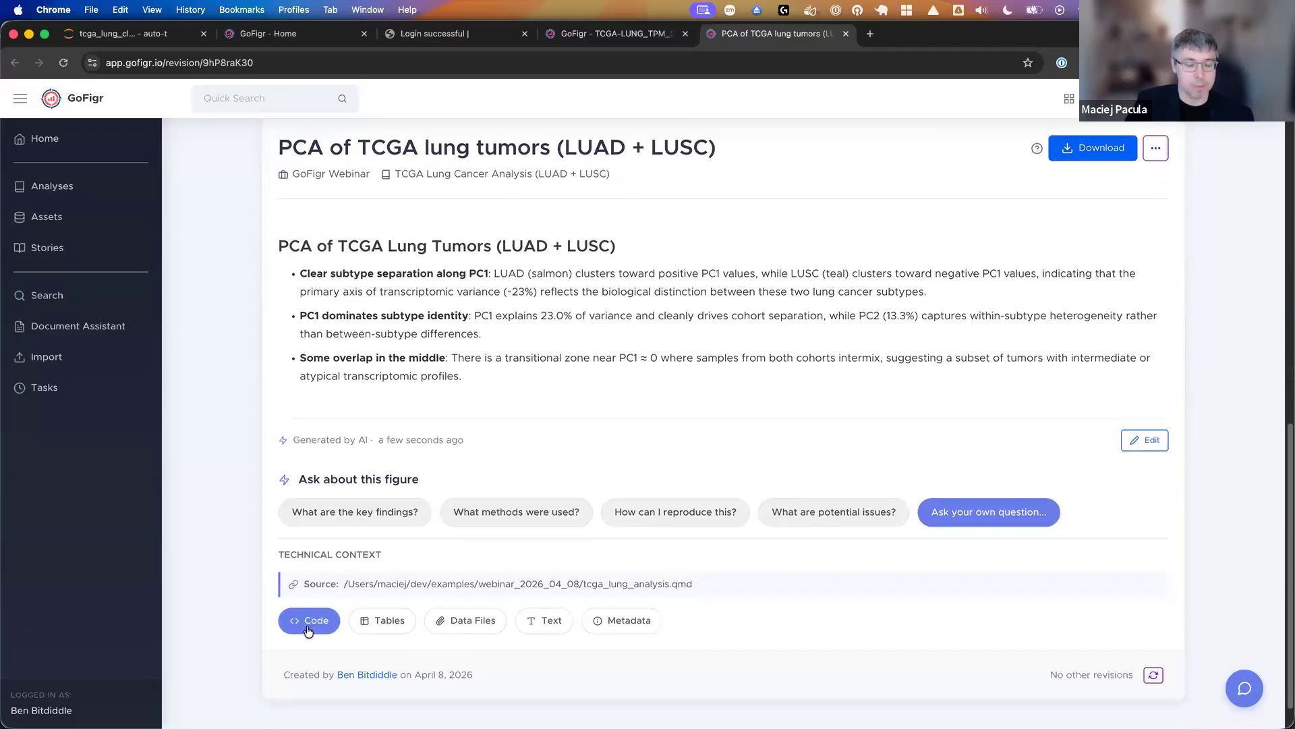
pyautogui.scroll(-10, 342, 507)
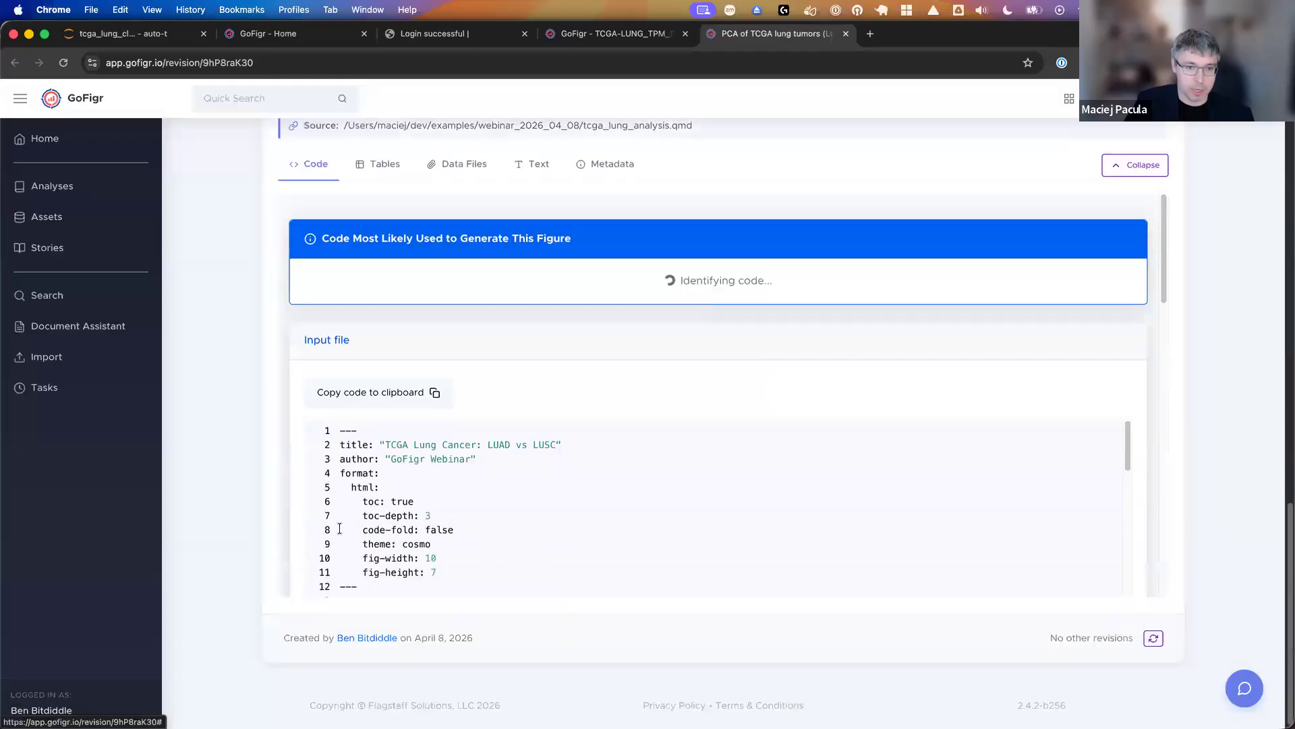
pyautogui.scroll(-10, 516, 334)
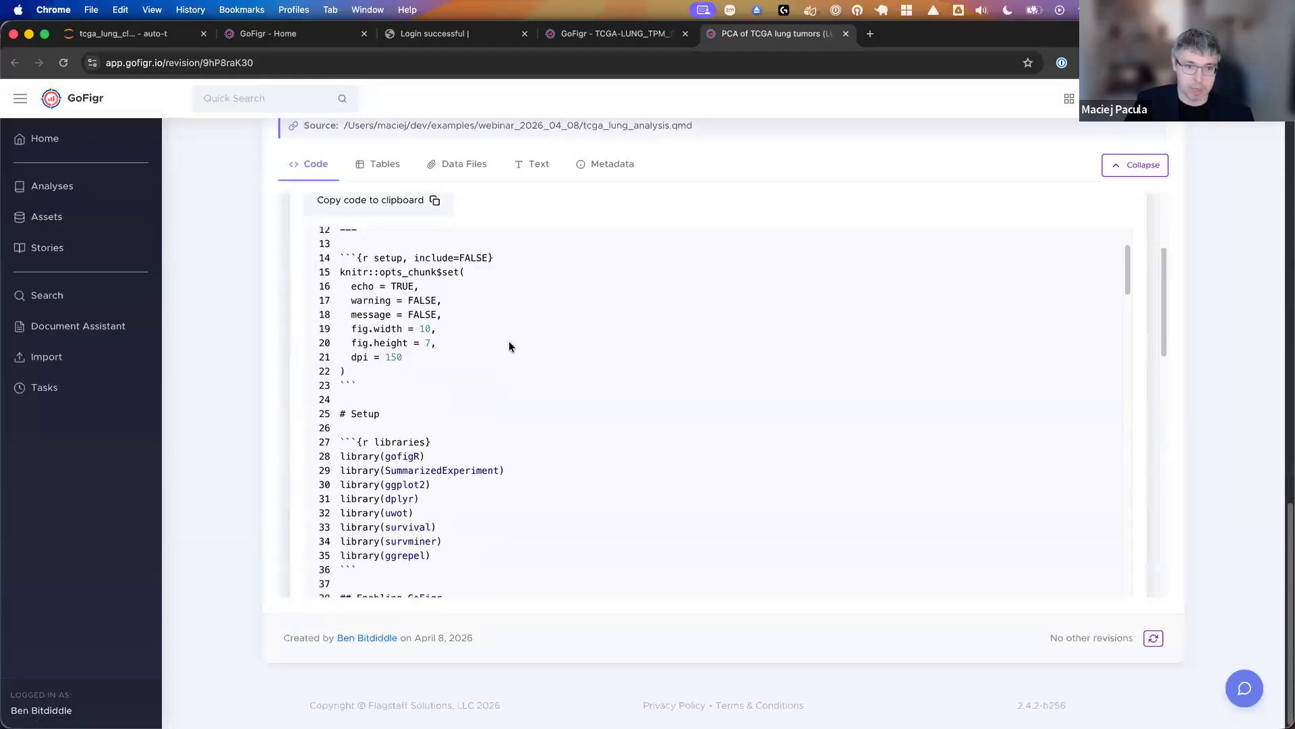
pyautogui.scroll(-3, 504, 347)
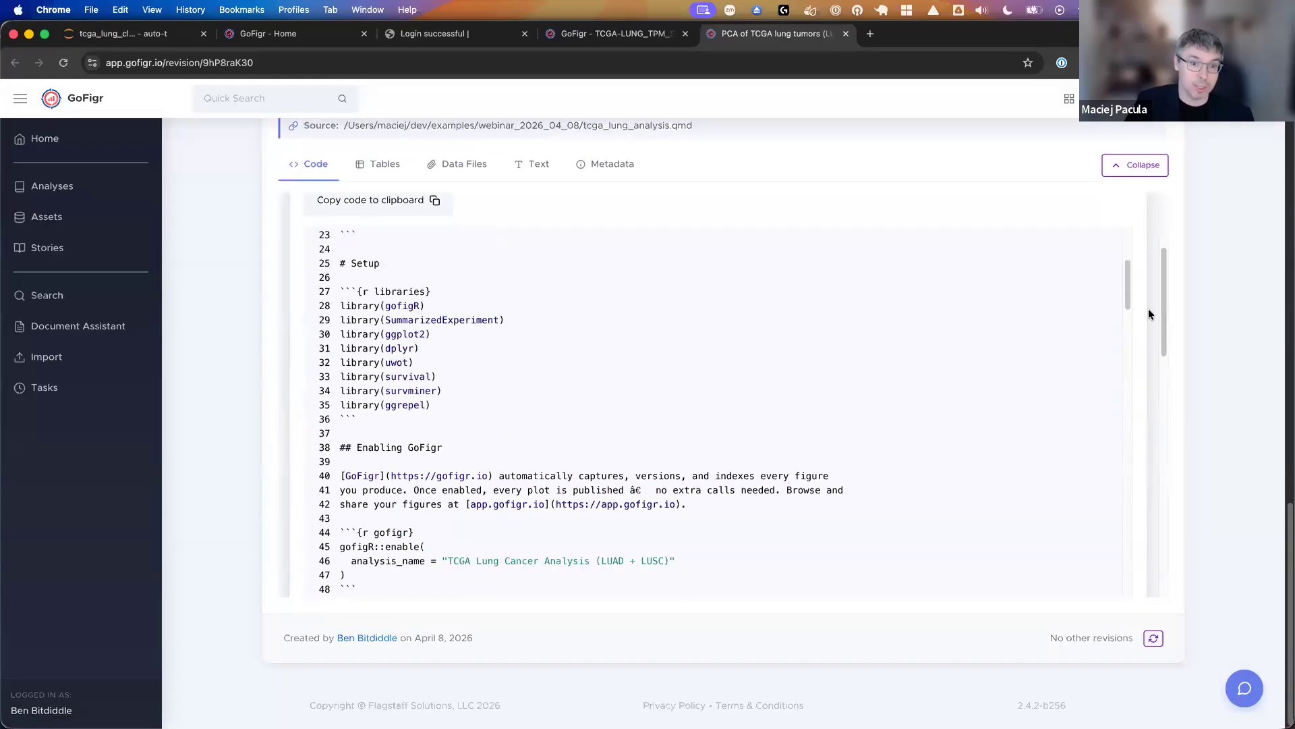
pyautogui.moveTo(1125, 295); pyautogui.dragTo(1123, 380)
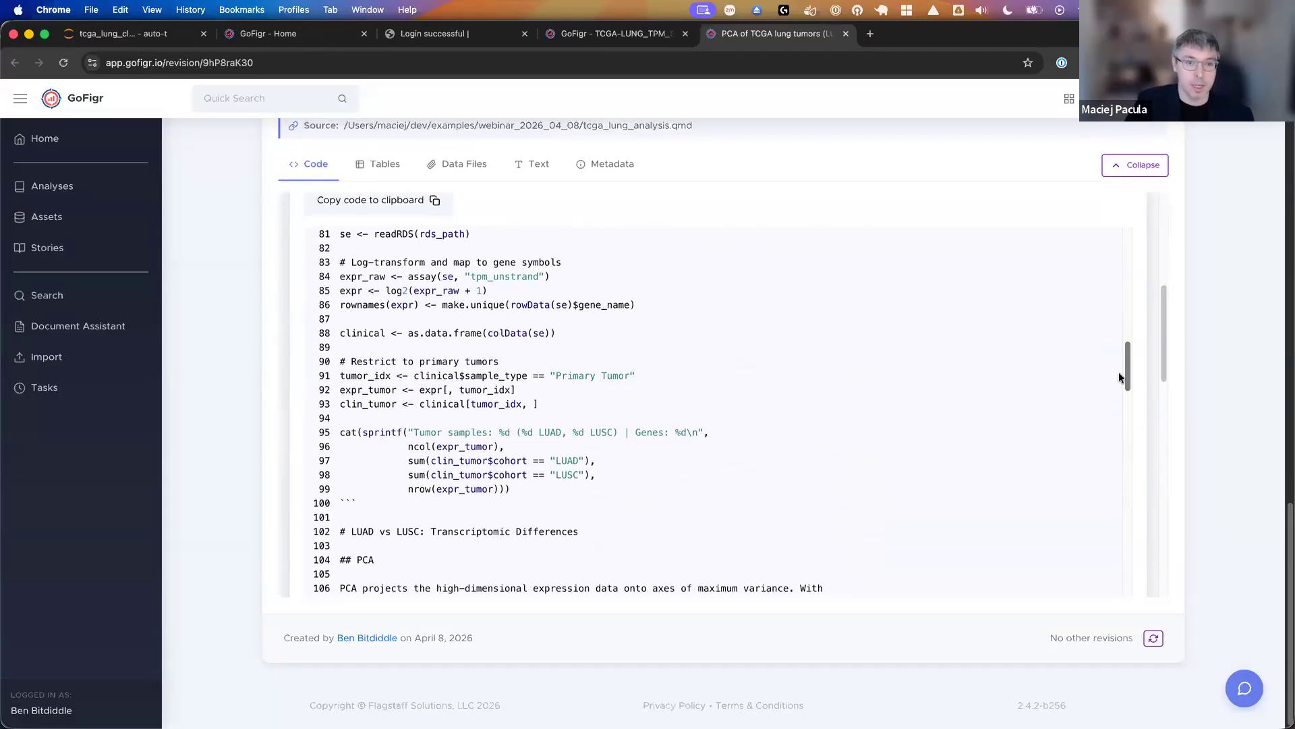
# - Inspect the figure's captured data table with PC1, PC2 and cohort columns, and view its linked data files
pyautogui.click(376, 166)
pyautogui.scroll(-2, 504, 559)
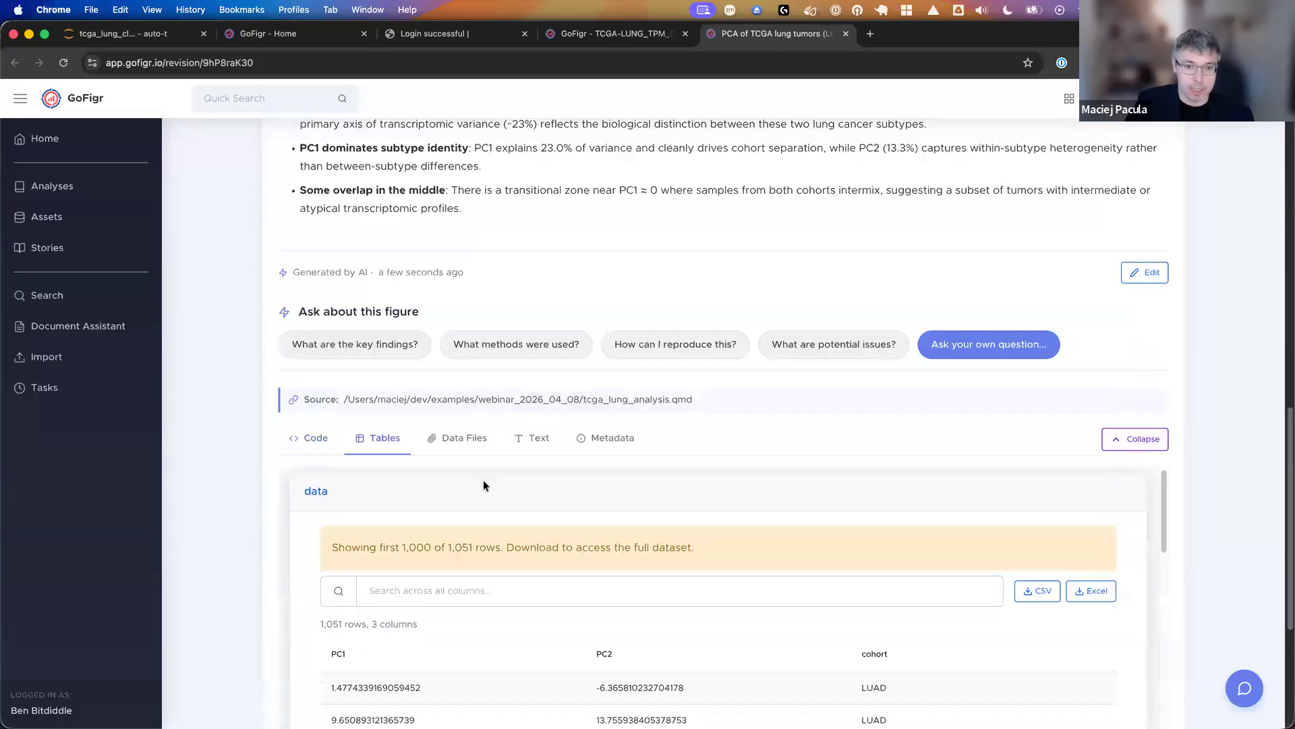
pyautogui.scroll(-2, 1139, 414)
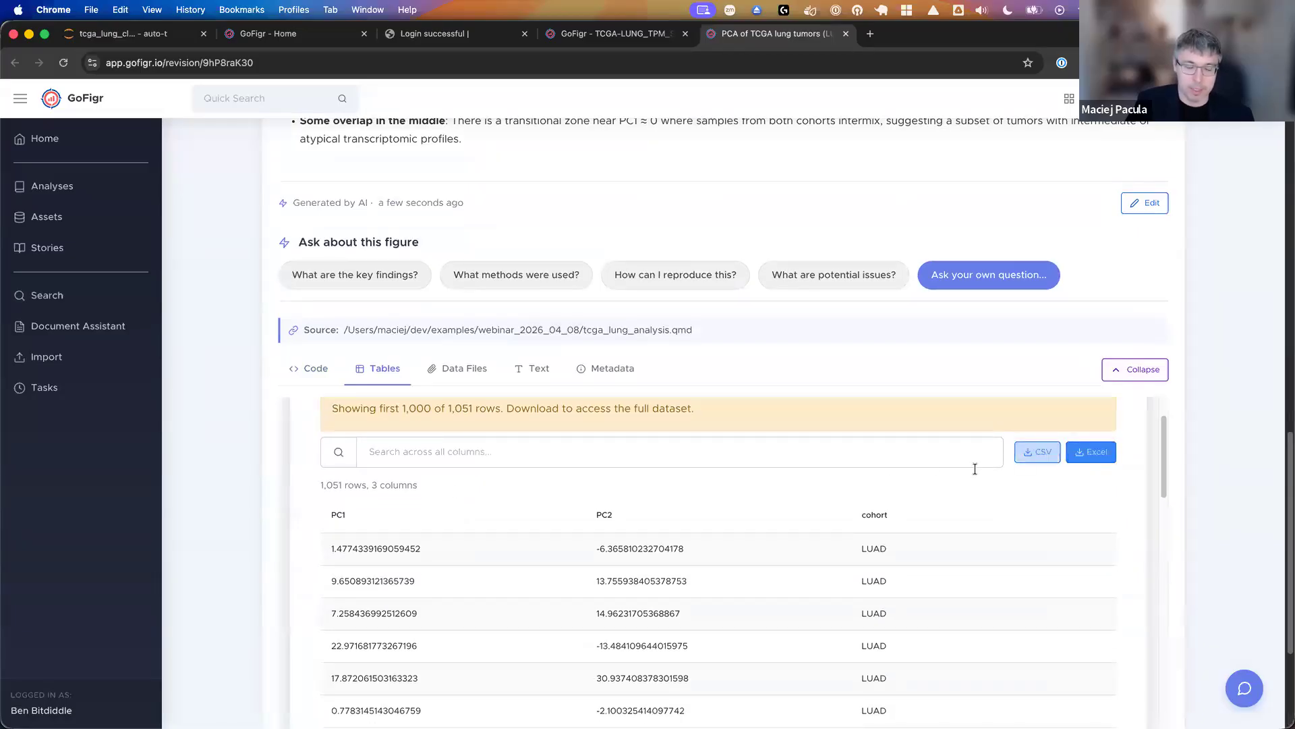
pyautogui.click(483, 371)
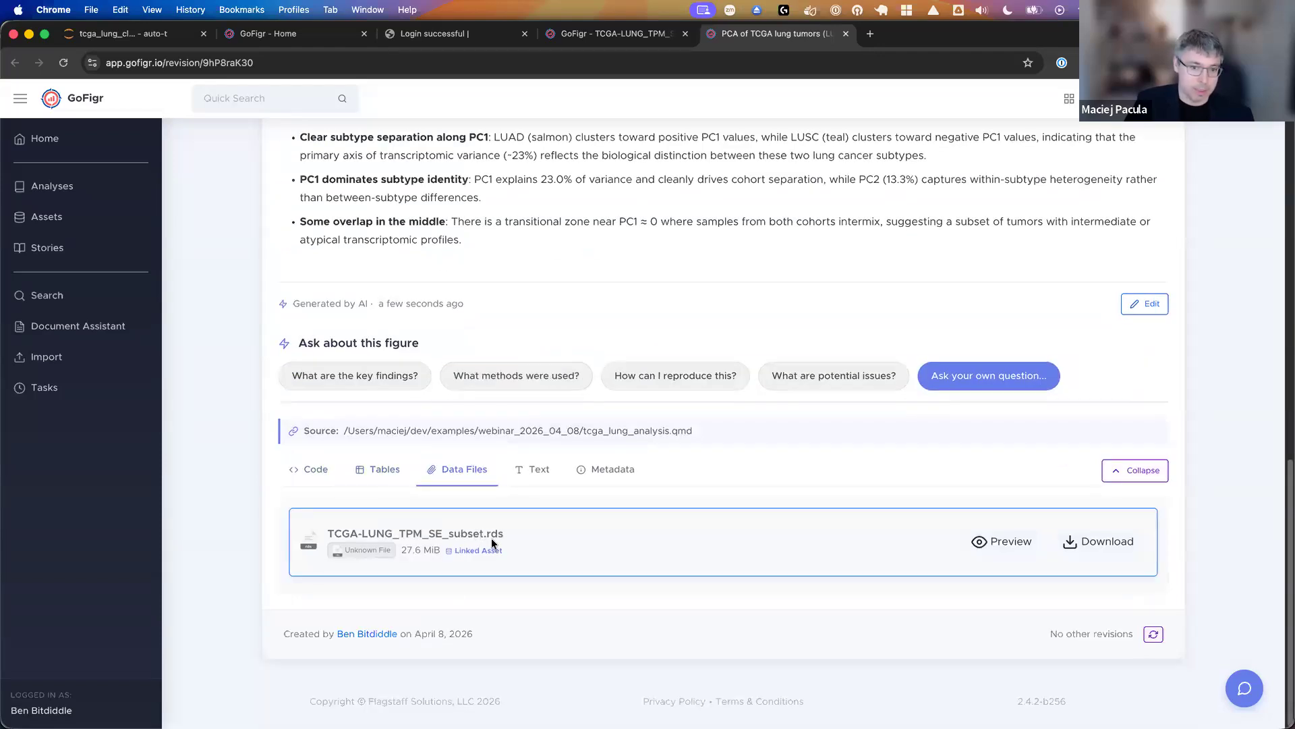
# - View the figure's captured sessionInfo text and its metadata, and highlight the git commit hash
pyautogui.click(536, 469)
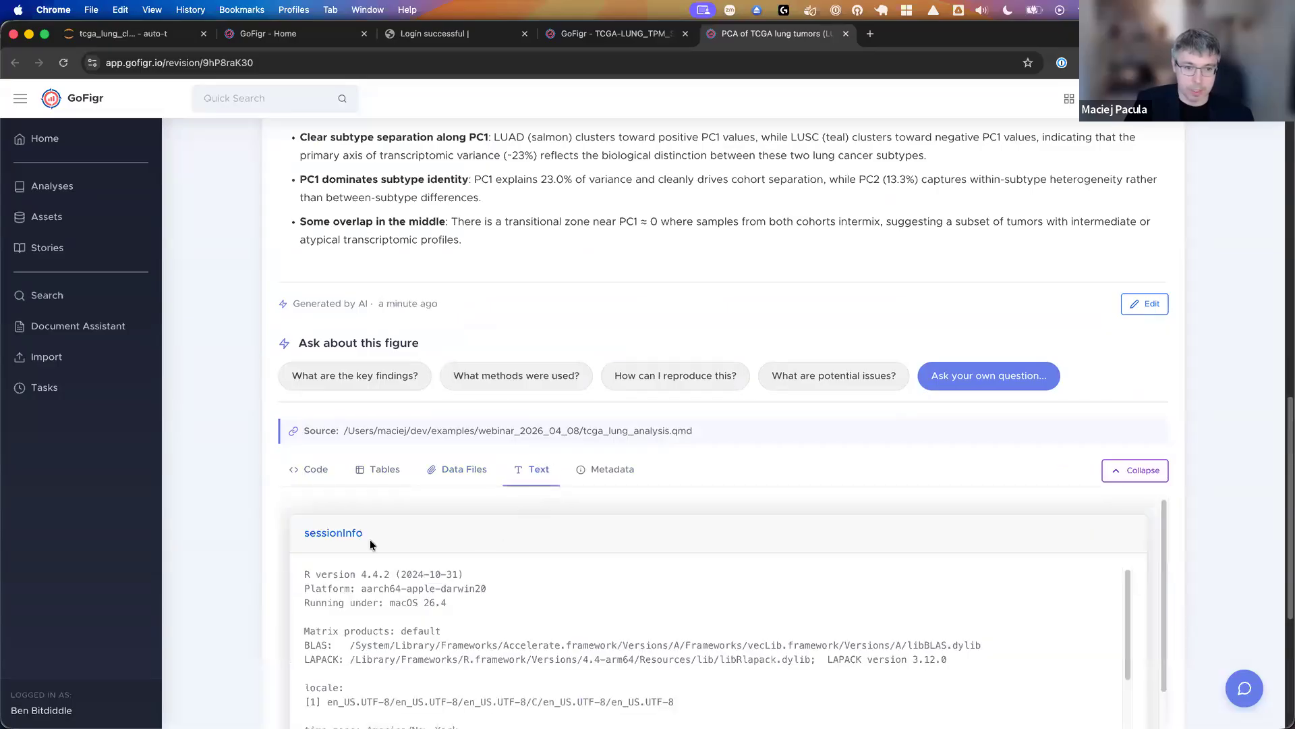
pyautogui.click(588, 470)
pyautogui.scroll(-2, 746, 476)
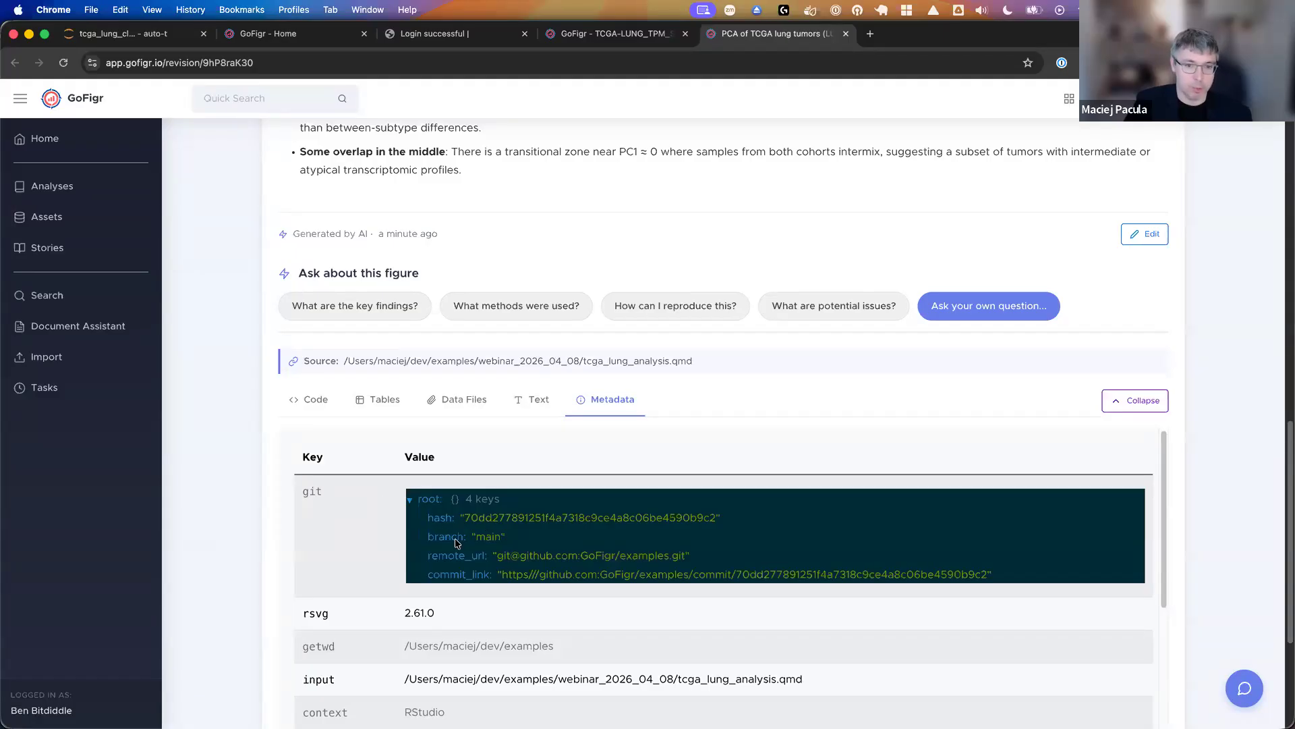
pyautogui.moveTo(466, 520); pyautogui.dragTo(717, 528)
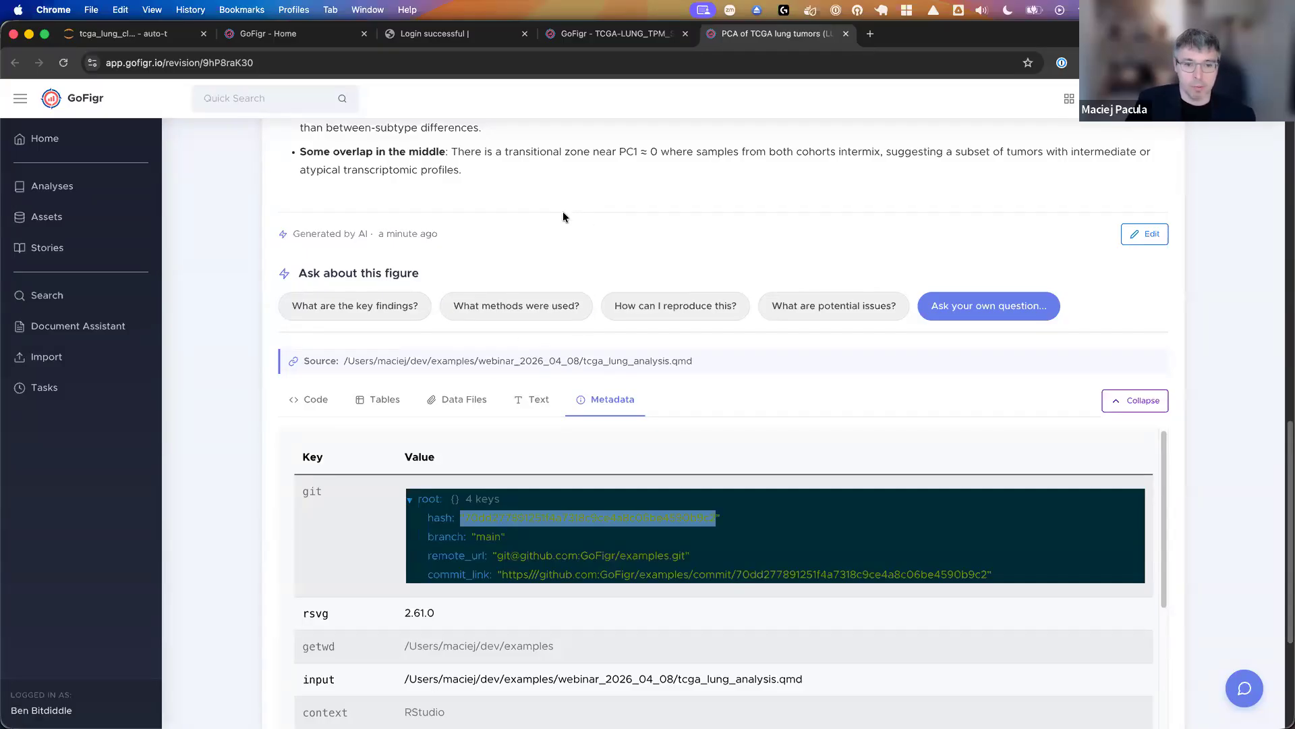
# - Switch back to Positron and view the pca cell's code in tcga_lung_analysis.qmd
pyautogui.moveTo(776, 695)
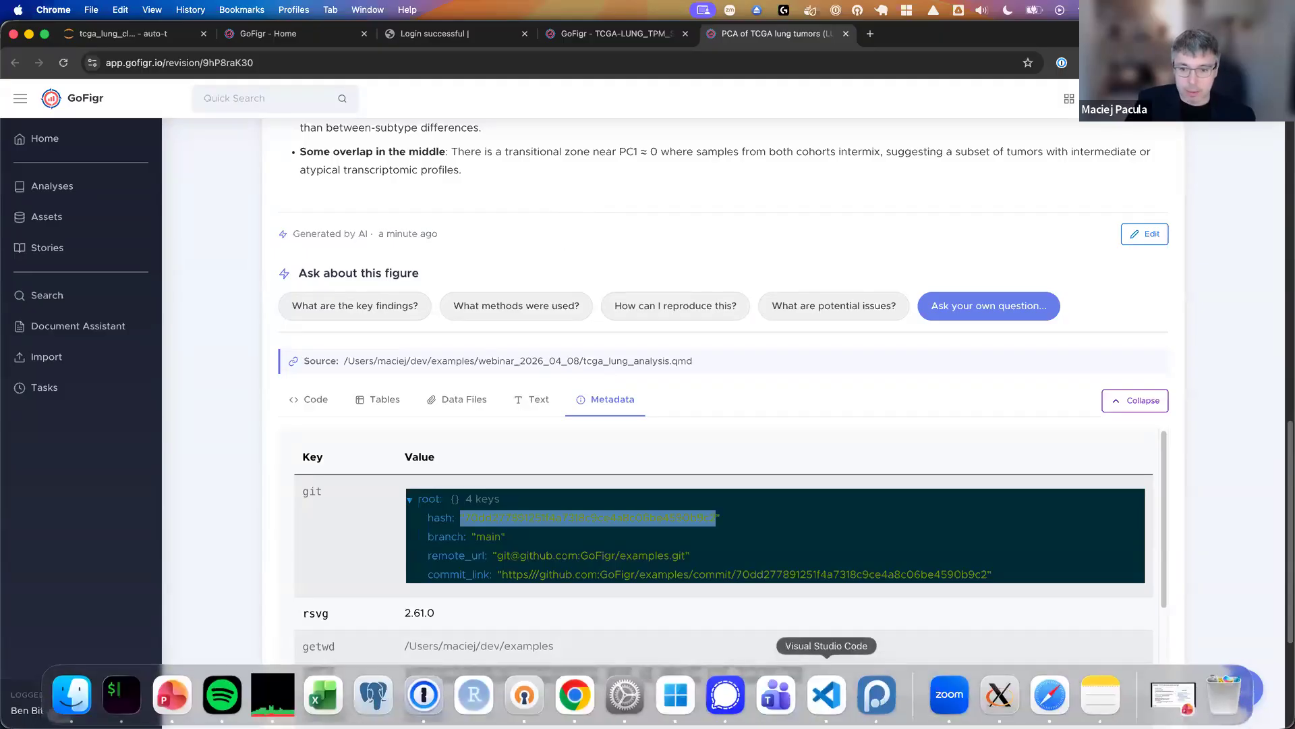
pyautogui.click(875, 695)
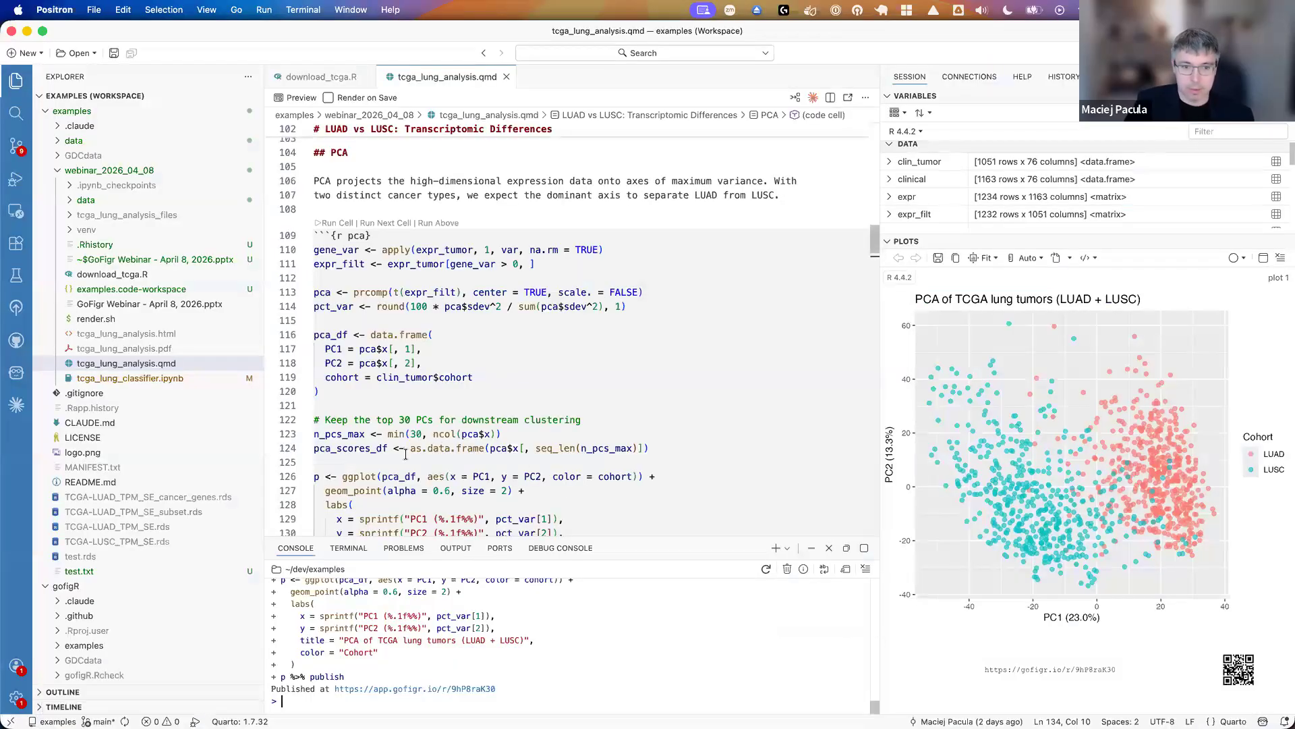
pyautogui.scroll(-2, 406, 457)
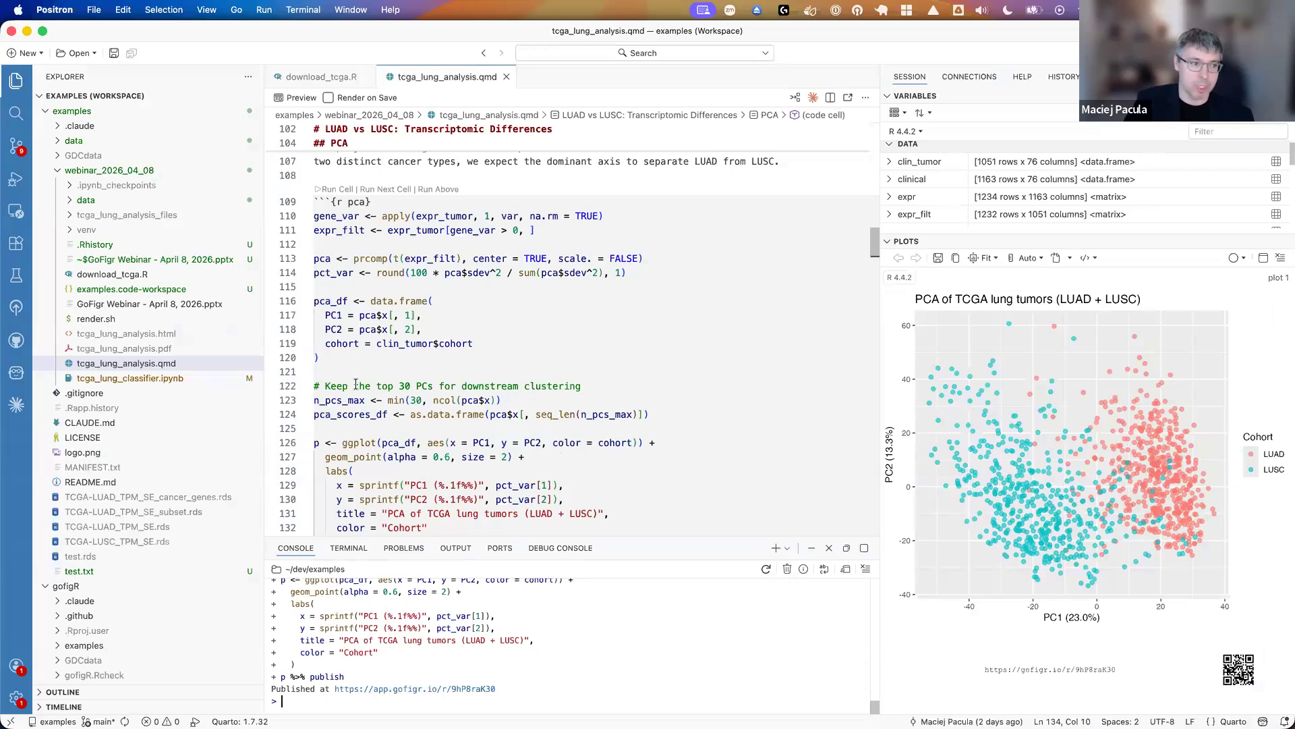
# - Change the PC2 column of pca_df to pca$x[, 3] in the pca cell and highlight the edited line
pyautogui.doubleClick(408, 329)
pyautogui.write('2')
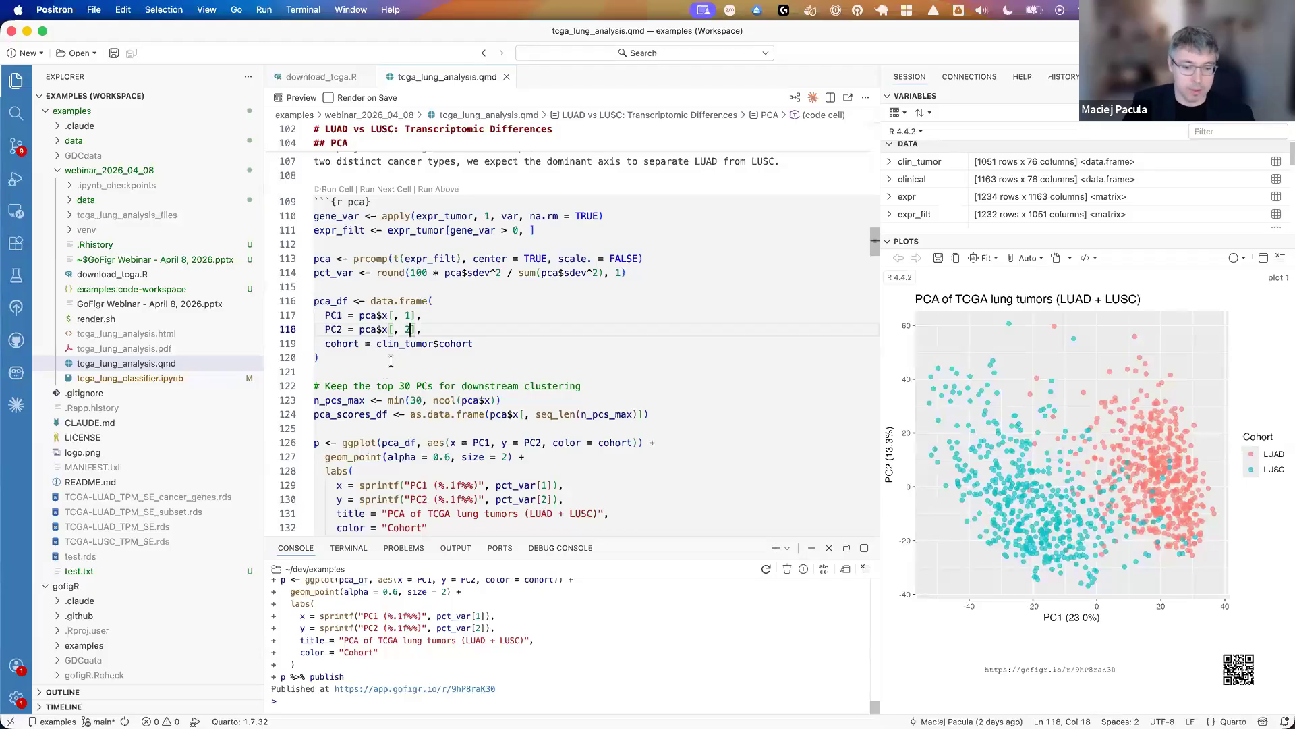
pyautogui.press('BackSpace')
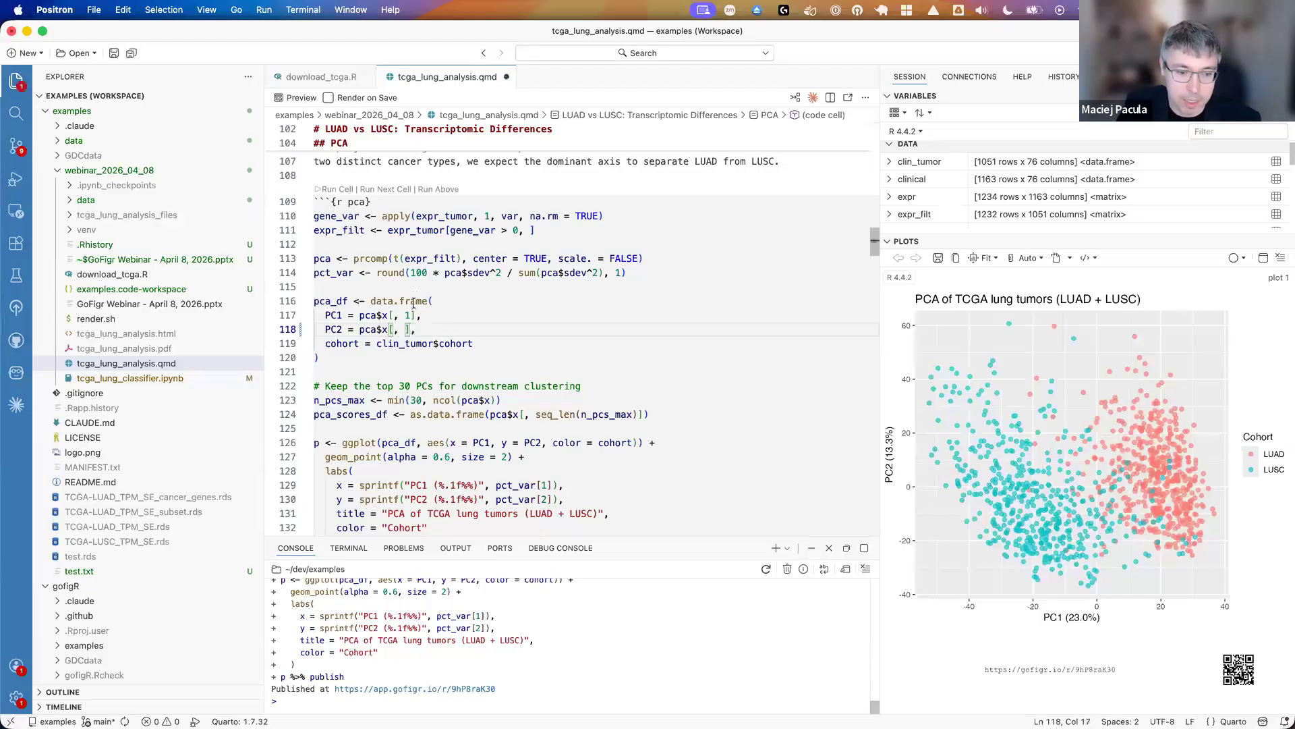
pyautogui.write('3')
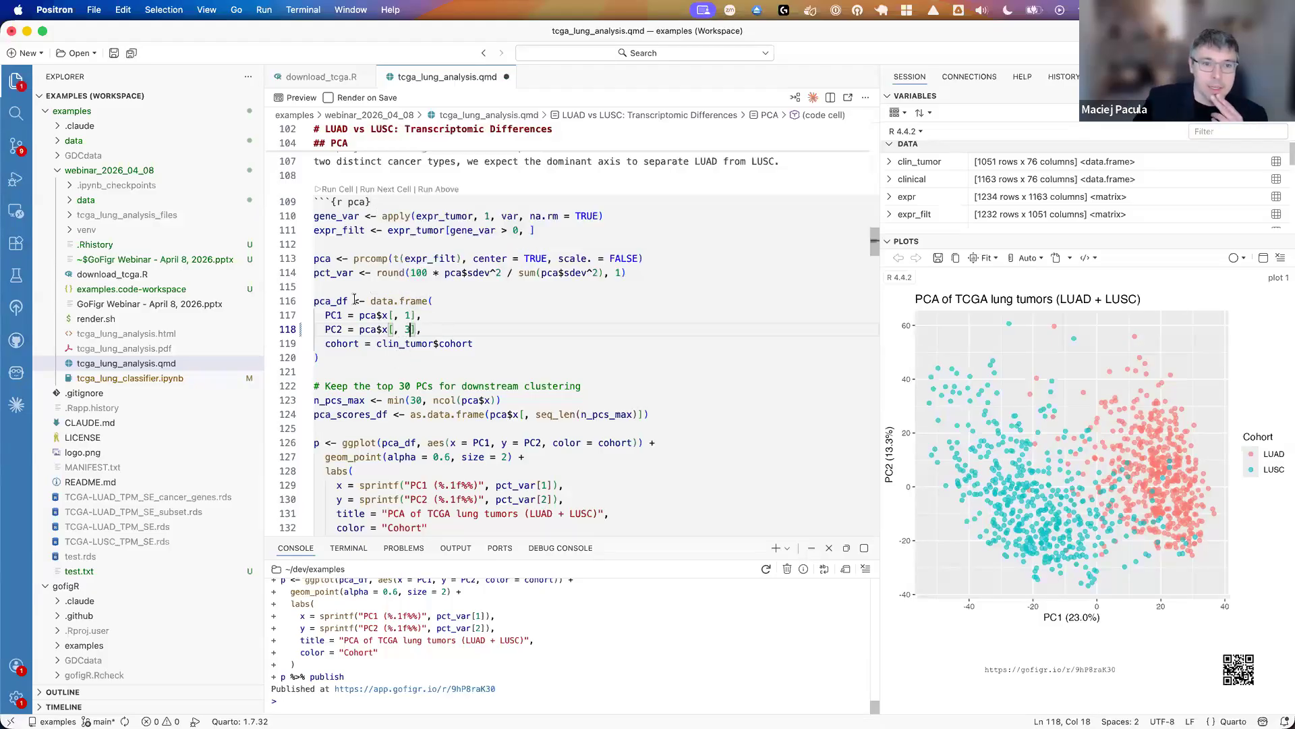
pyautogui.click(325, 331)
pyautogui.hotkey('shift', 'End')
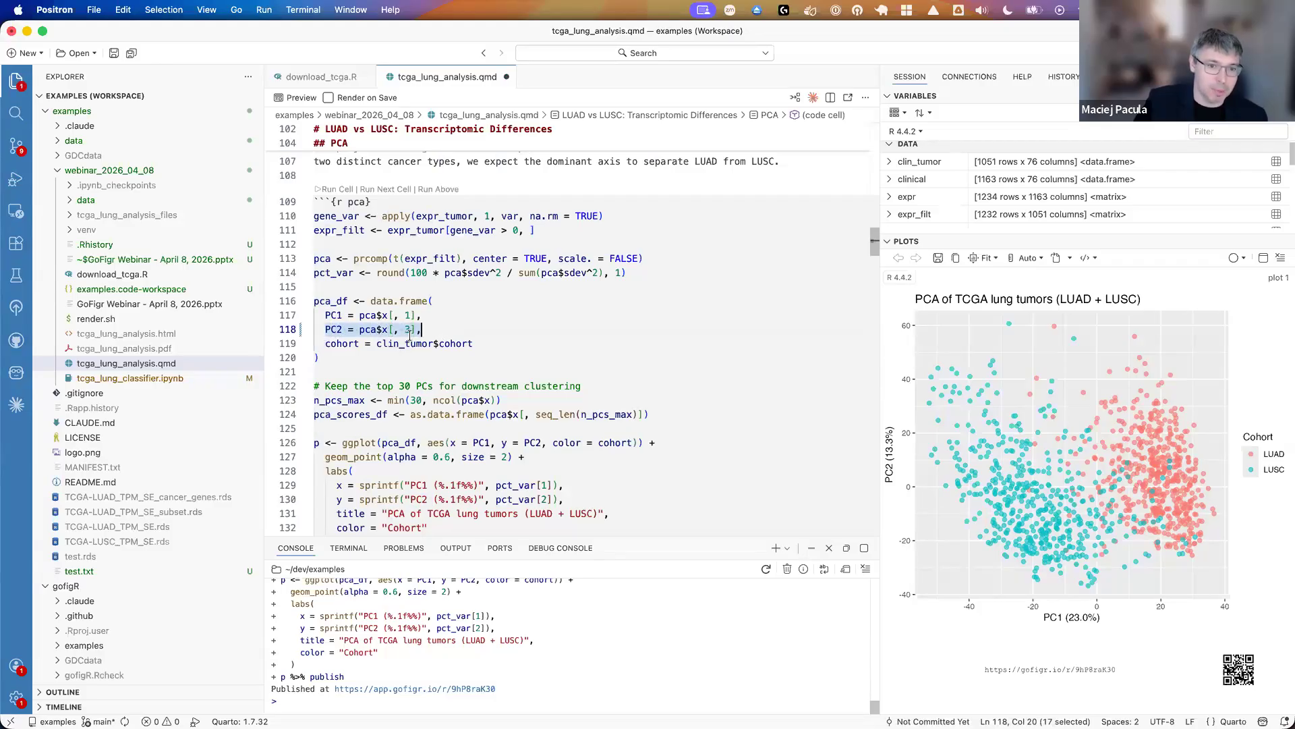
# - Rerun the pca cell to publish the changed PCA figure and open its published link in the GoFigr web app
pyautogui.scroll(2, 408, 330)
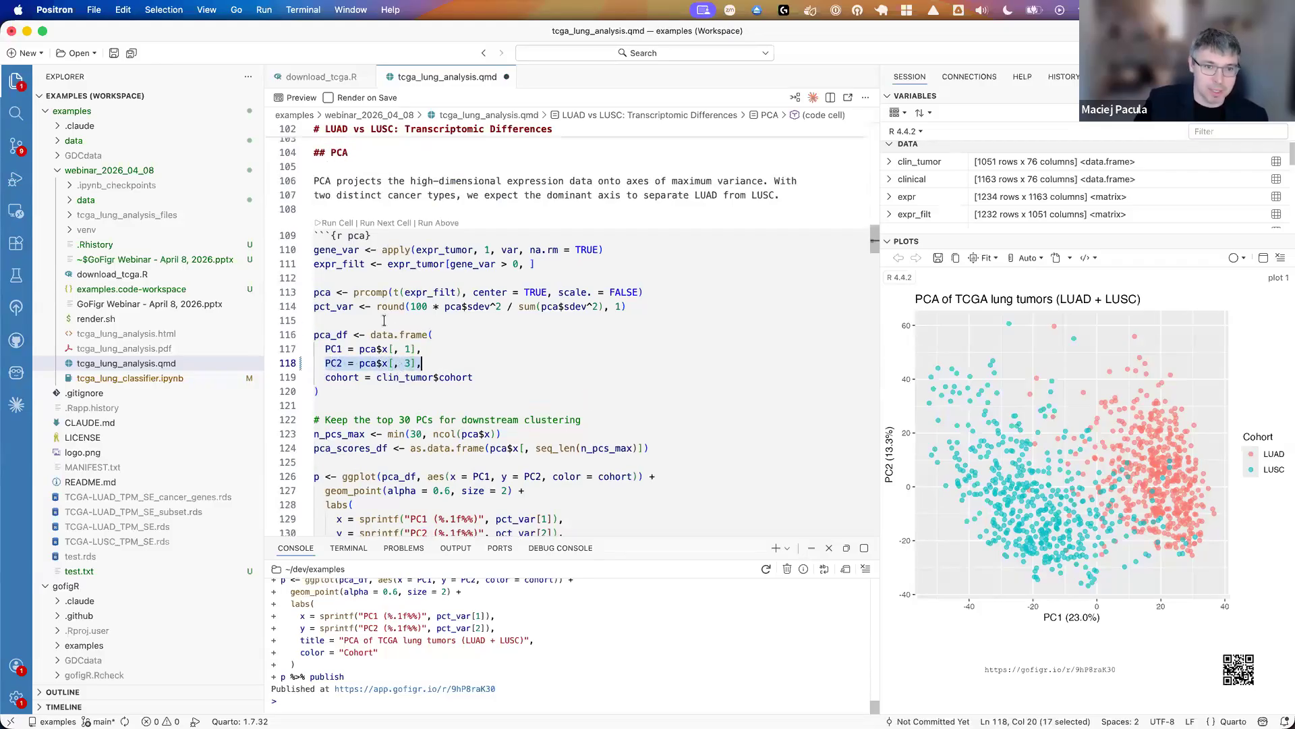
pyautogui.click(336, 224)
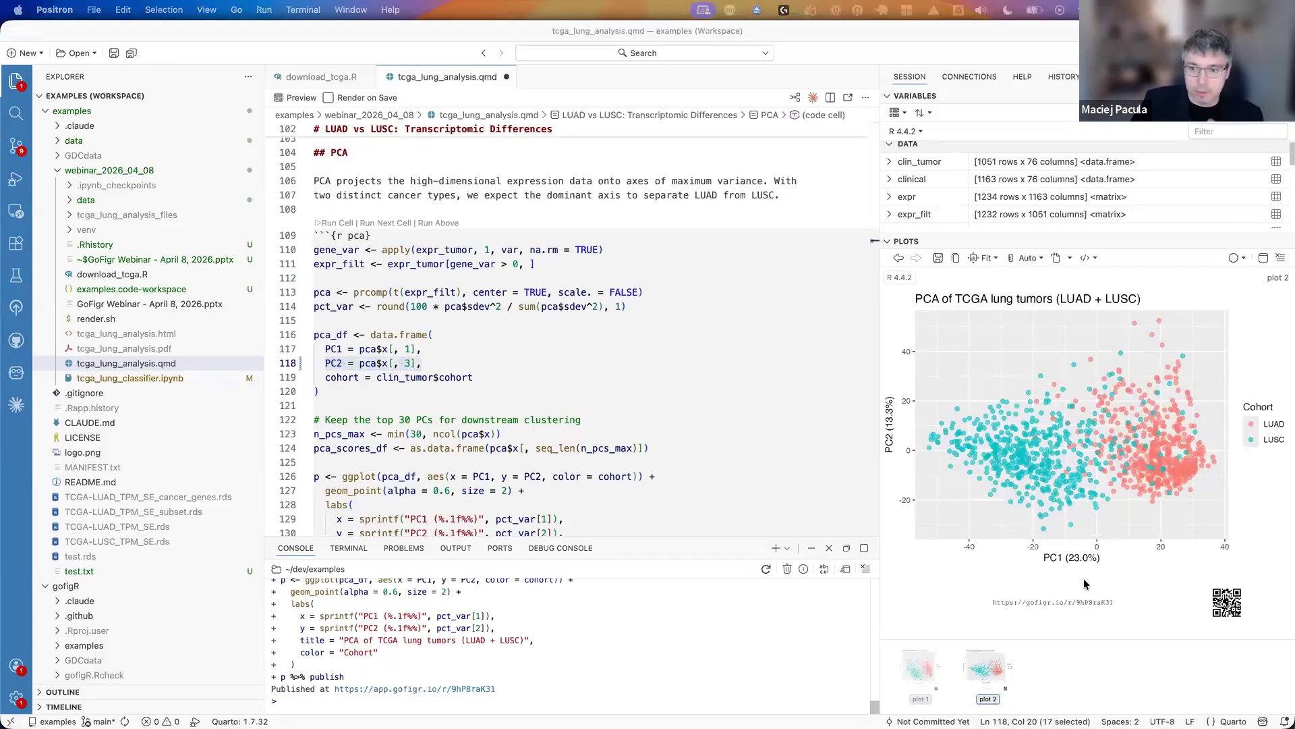
pyautogui.click(1080, 603)
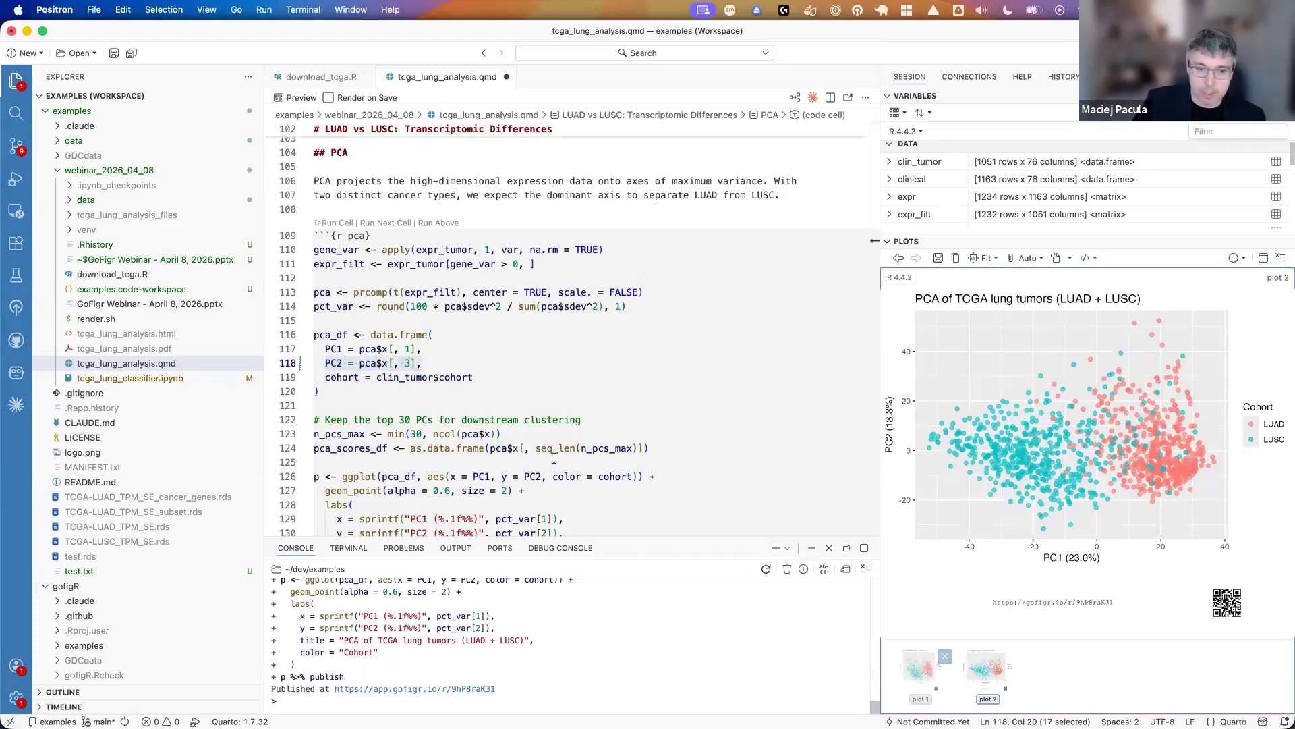
pyautogui.scroll(-5, 539, 452)
pyautogui.click(392, 691)
pyautogui.click(649, 369)
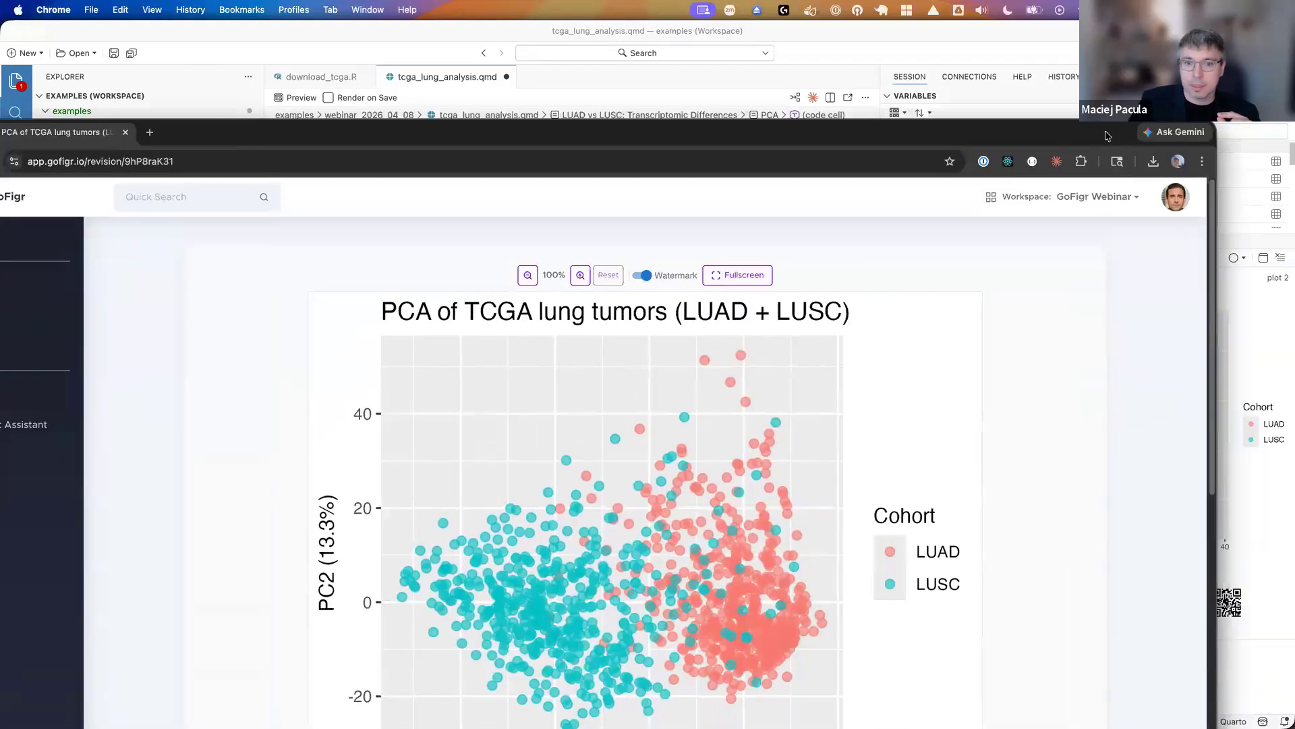
# - View the new revision's plot, its AI-generated description and its technical context
pyautogui.scroll(-5, 776, 463)
pyautogui.scroll(-5, 774, 466)
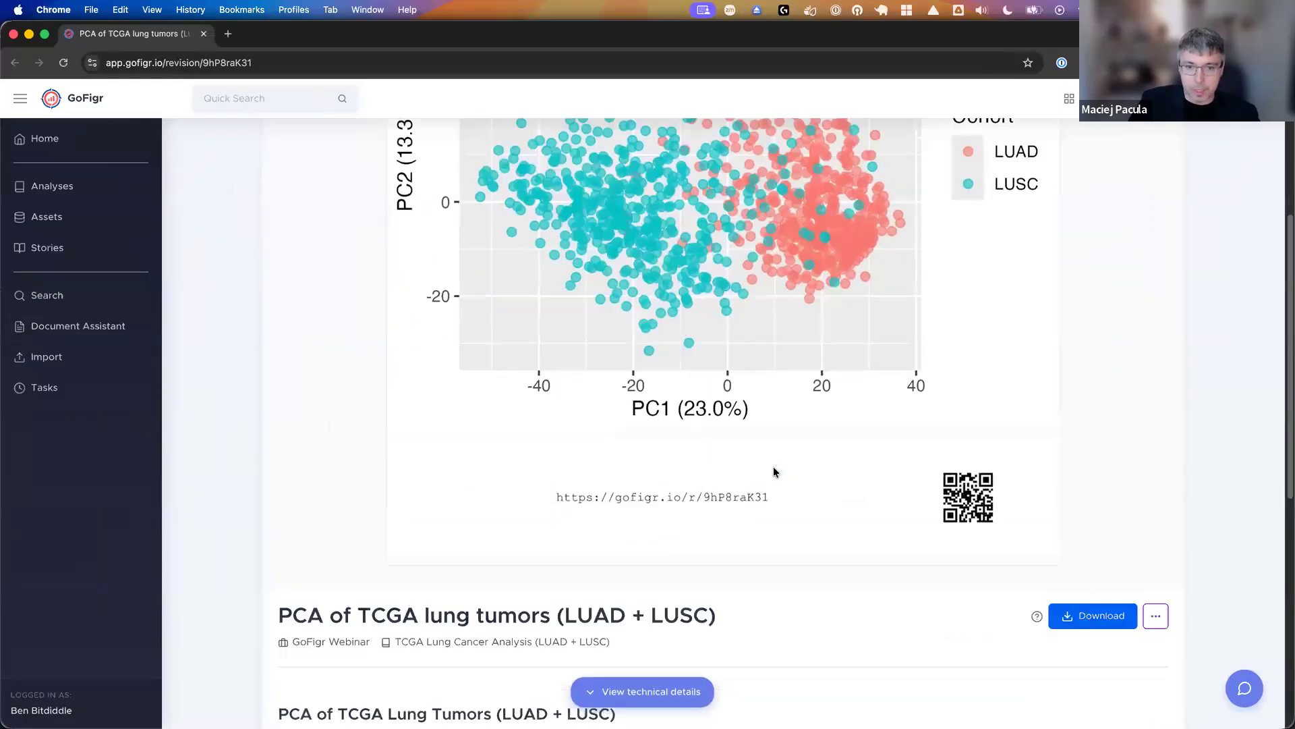
pyautogui.scroll(-7, 690, 463)
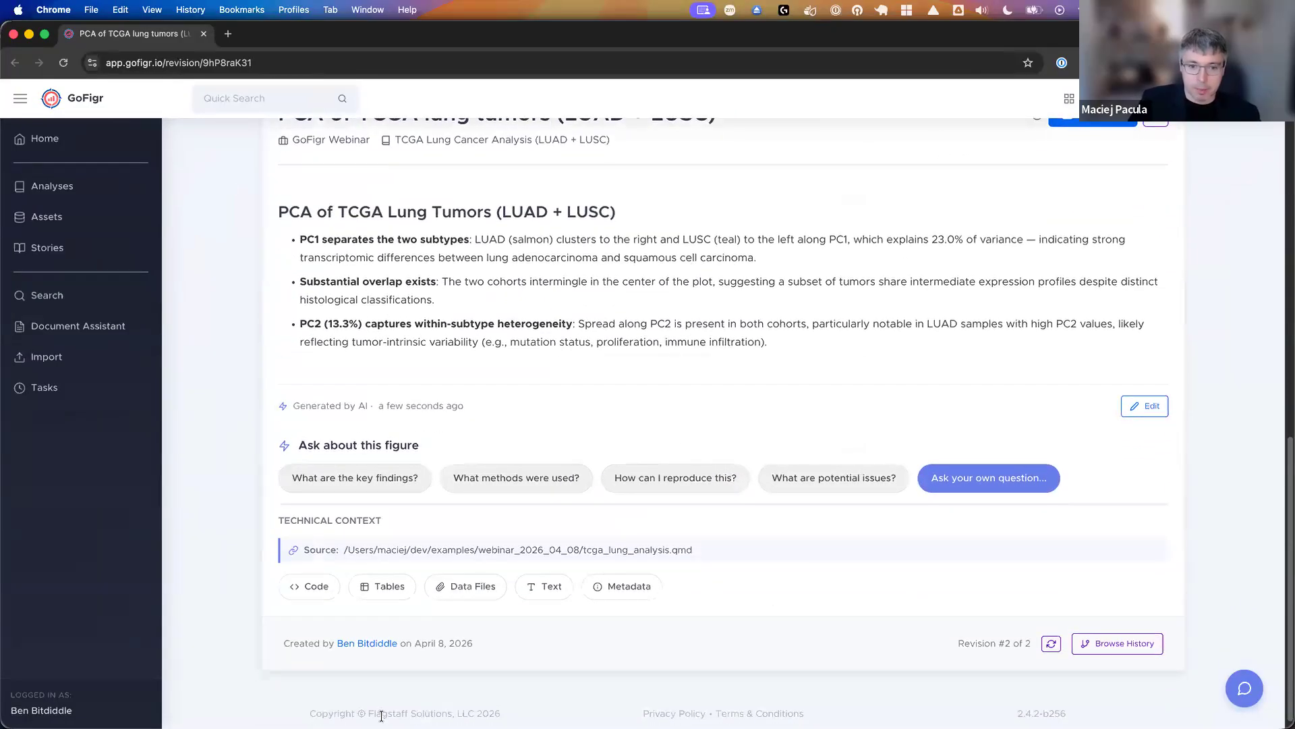
pyautogui.scroll(1, 517, 408)
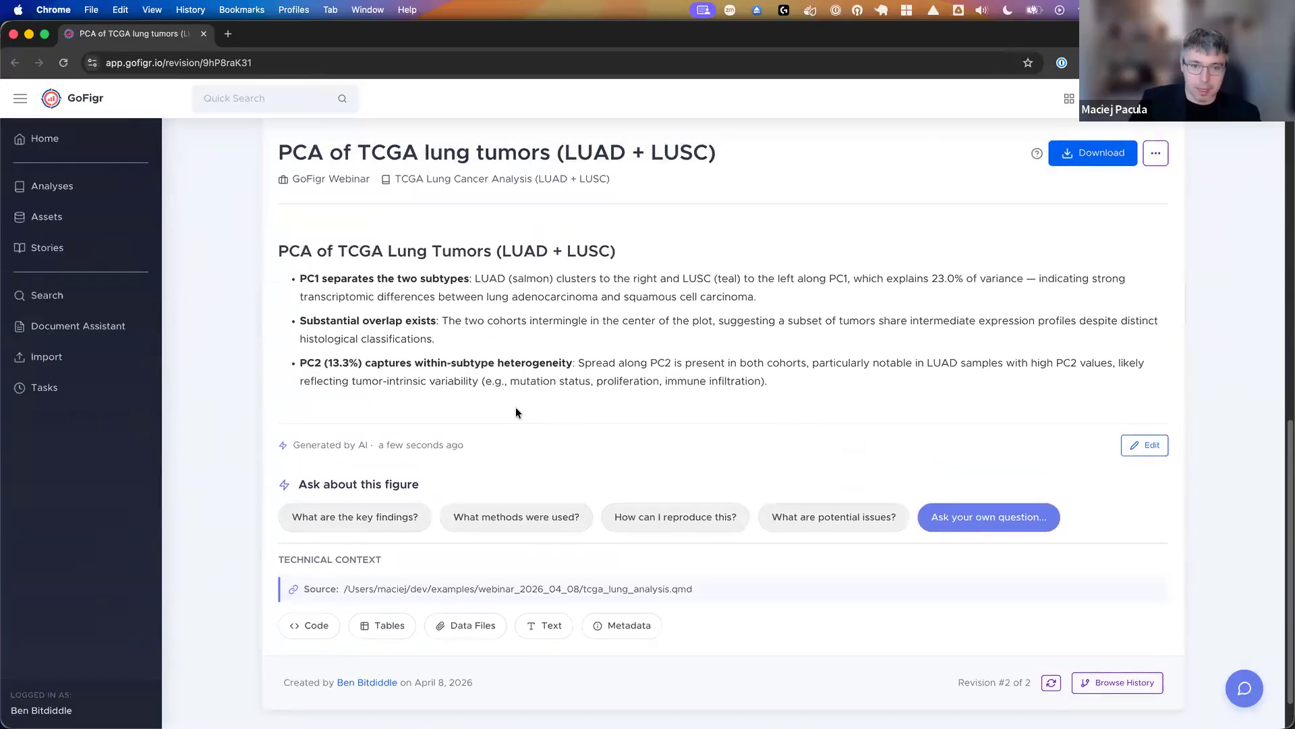
pyautogui.click(326, 633)
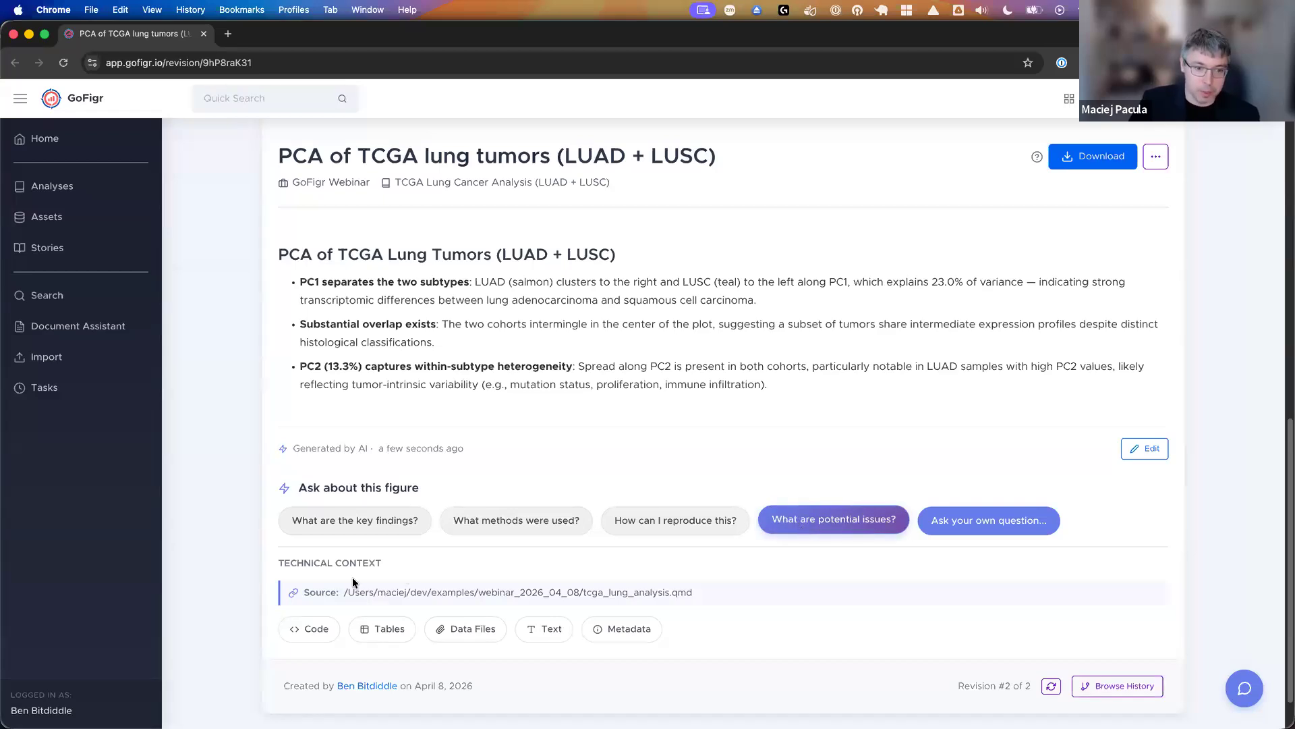
# - Ask GoFigr what the figure's potential issues are and read through the answer's listed issues and summary table
pyautogui.click(853, 520)
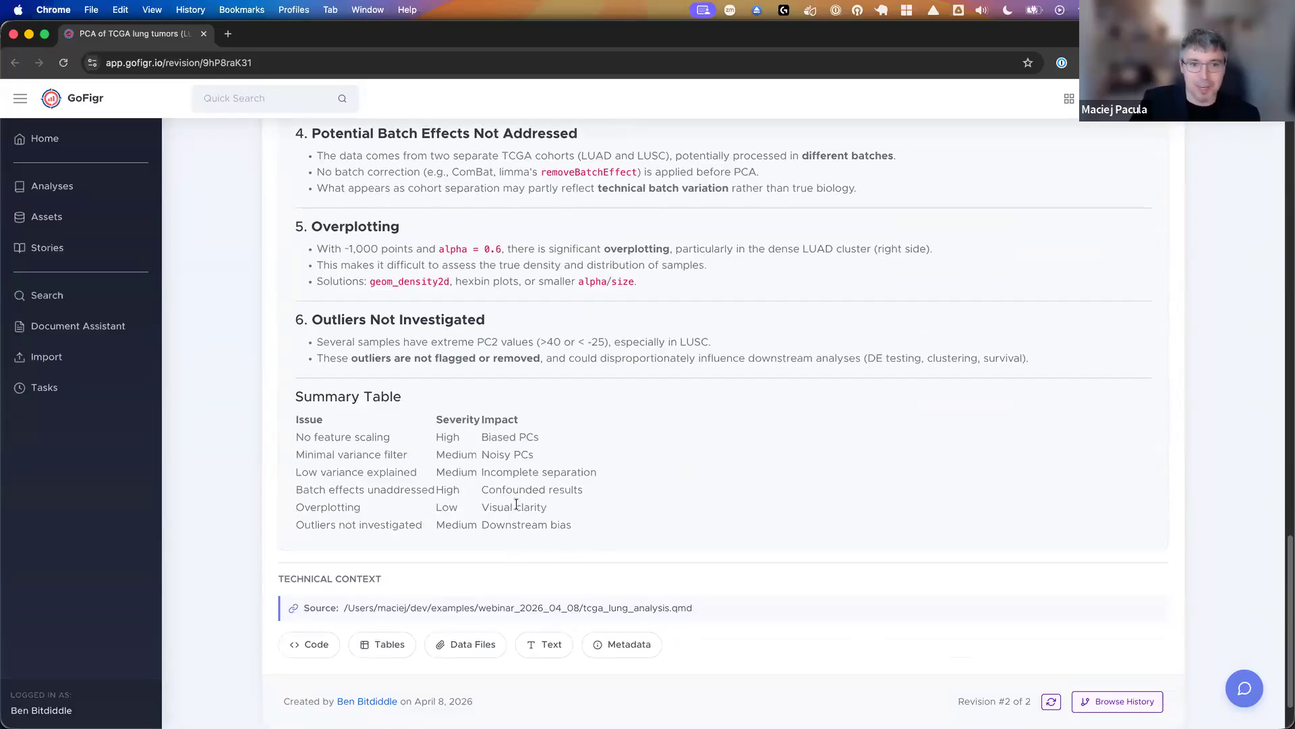
pyautogui.scroll(1, 516, 504)
pyautogui.scroll(5, 516, 504)
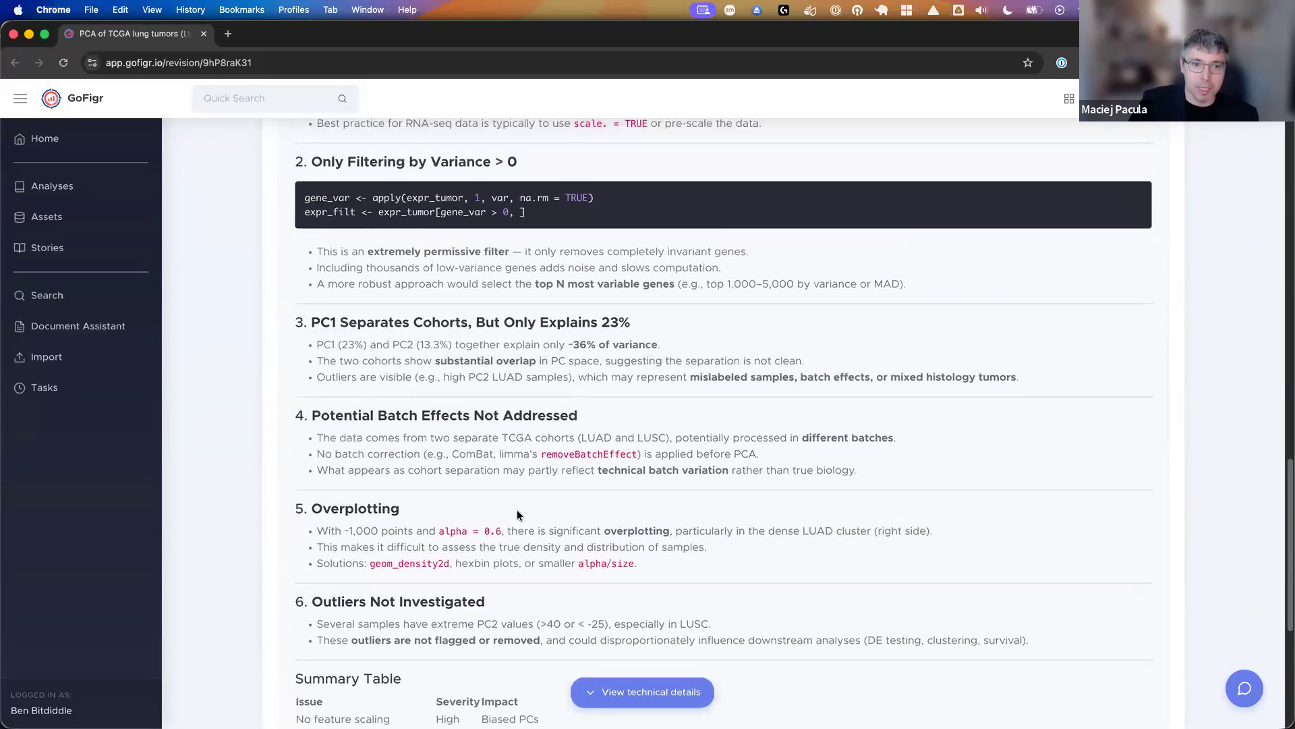
pyautogui.scroll(2, 516, 515)
pyautogui.scroll(1, 515, 518)
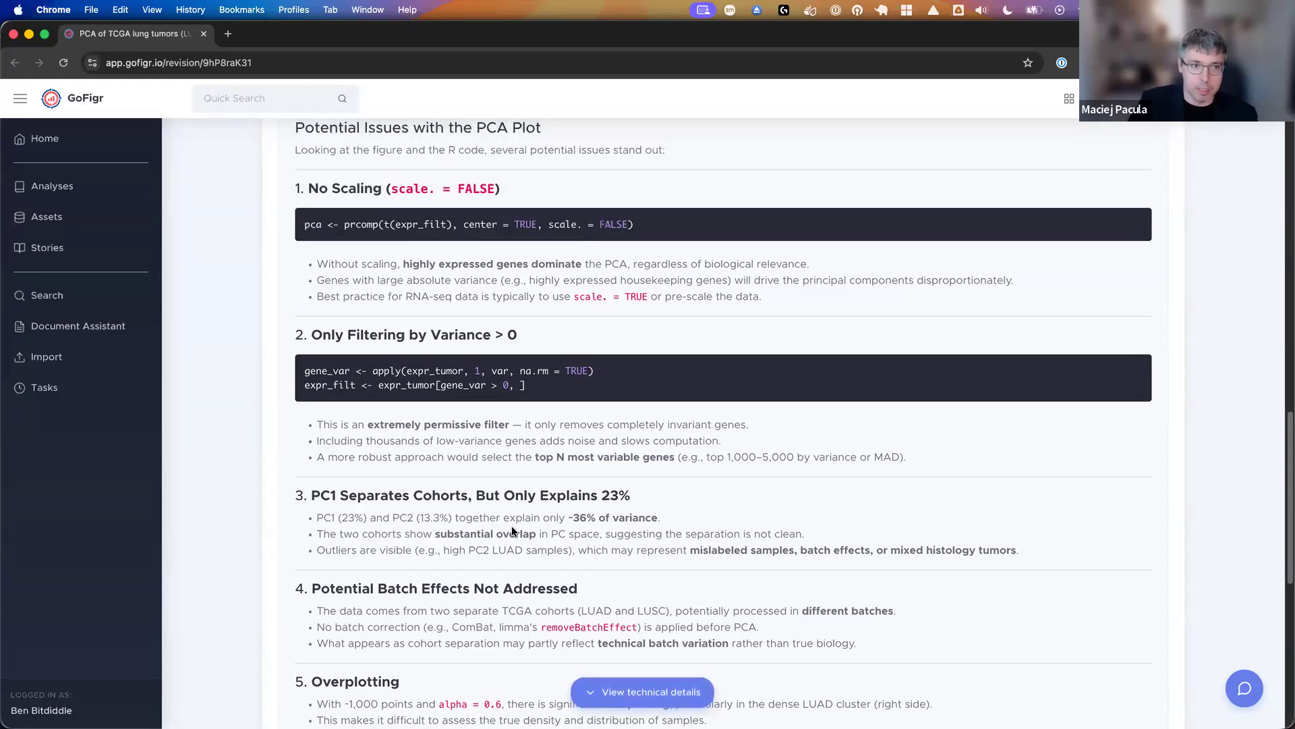
pyautogui.scroll(-9, 765, 539)
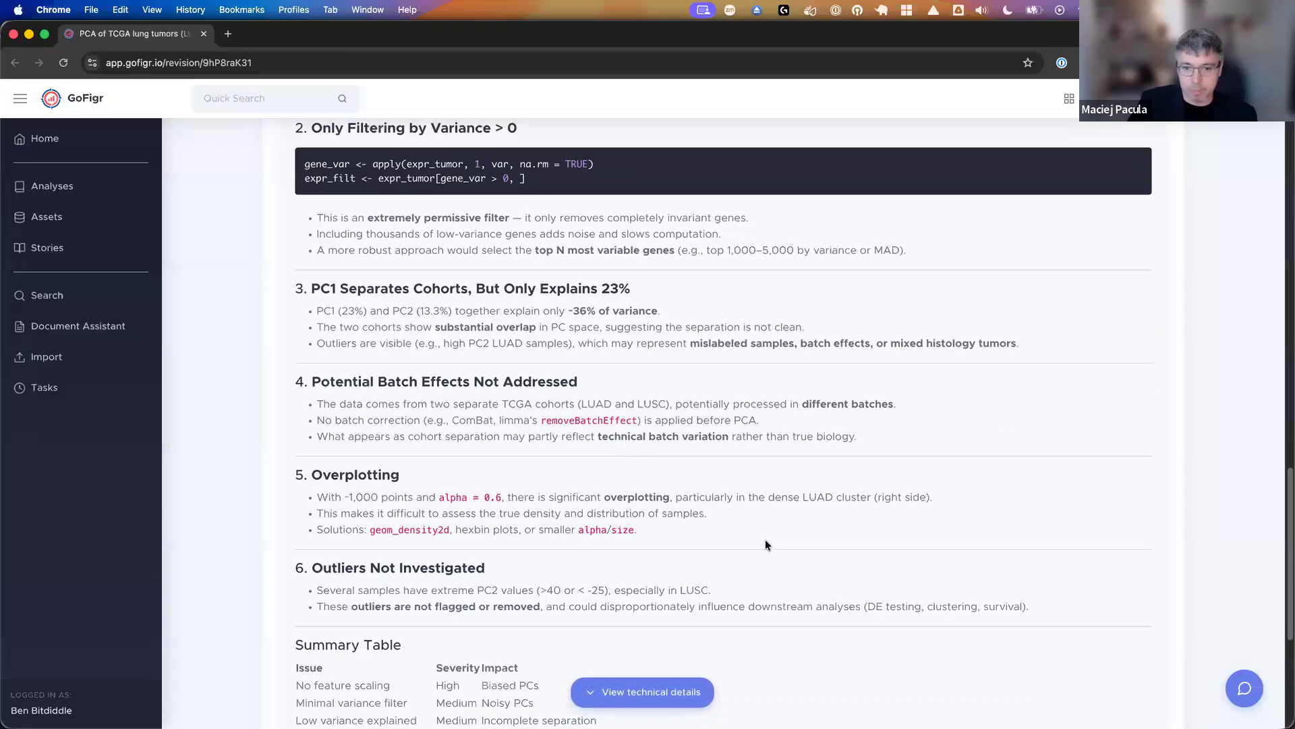
pyautogui.scroll(9, 831, 529)
pyautogui.scroll(10, 831, 529)
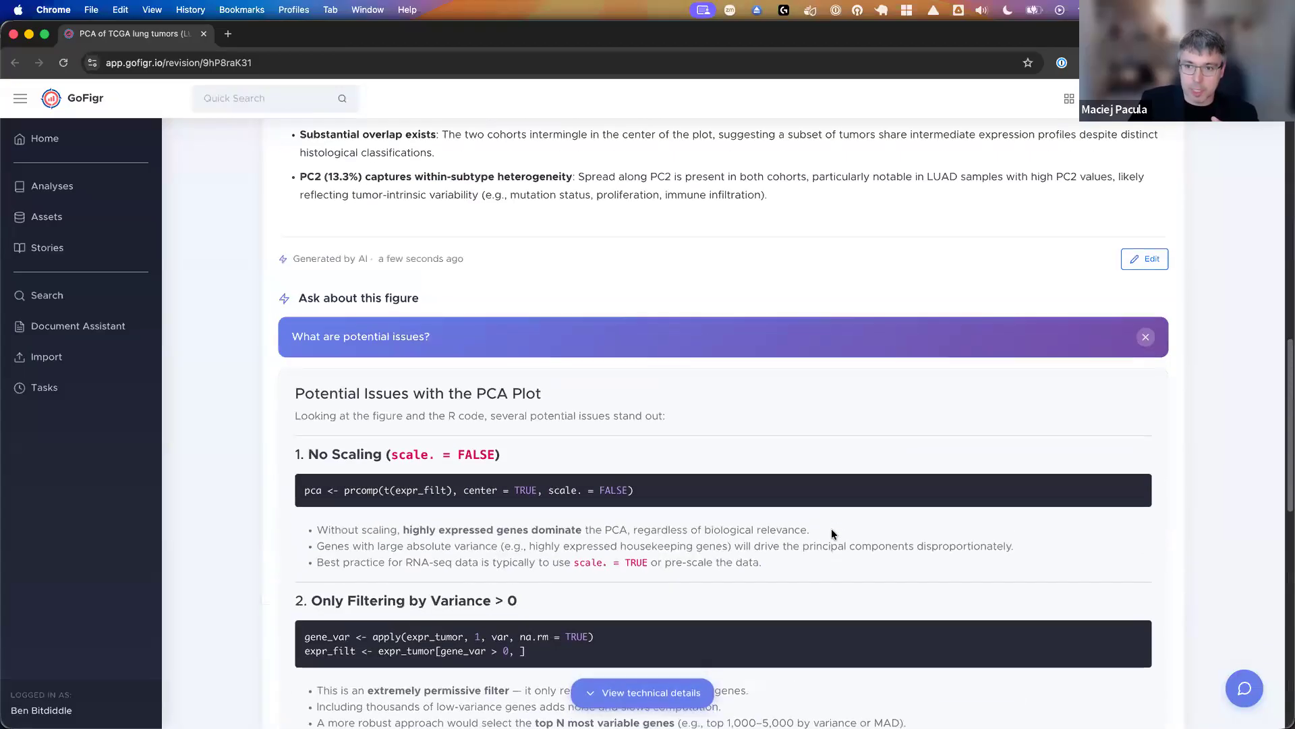
# - Compare revision #2 of the PCA figure with revision #1
pyautogui.scroll(6, 828, 544)
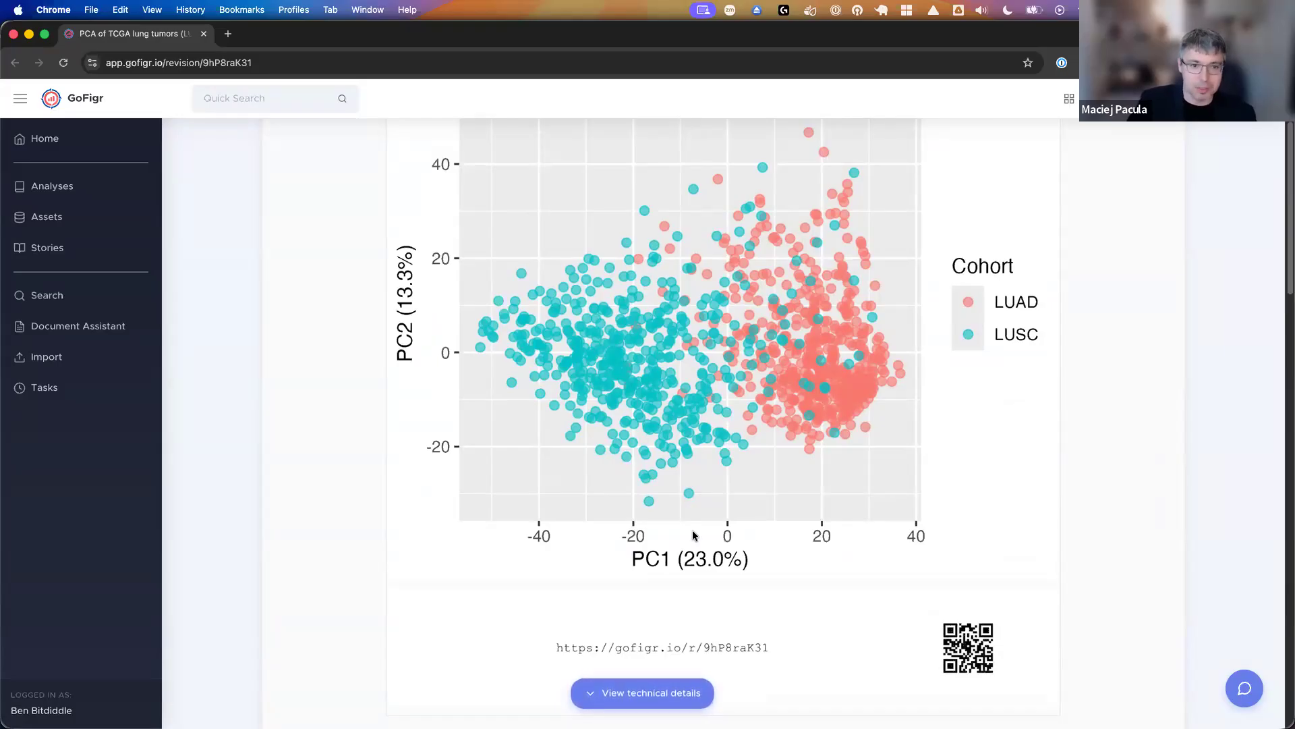
pyautogui.scroll(-3, 815, 556)
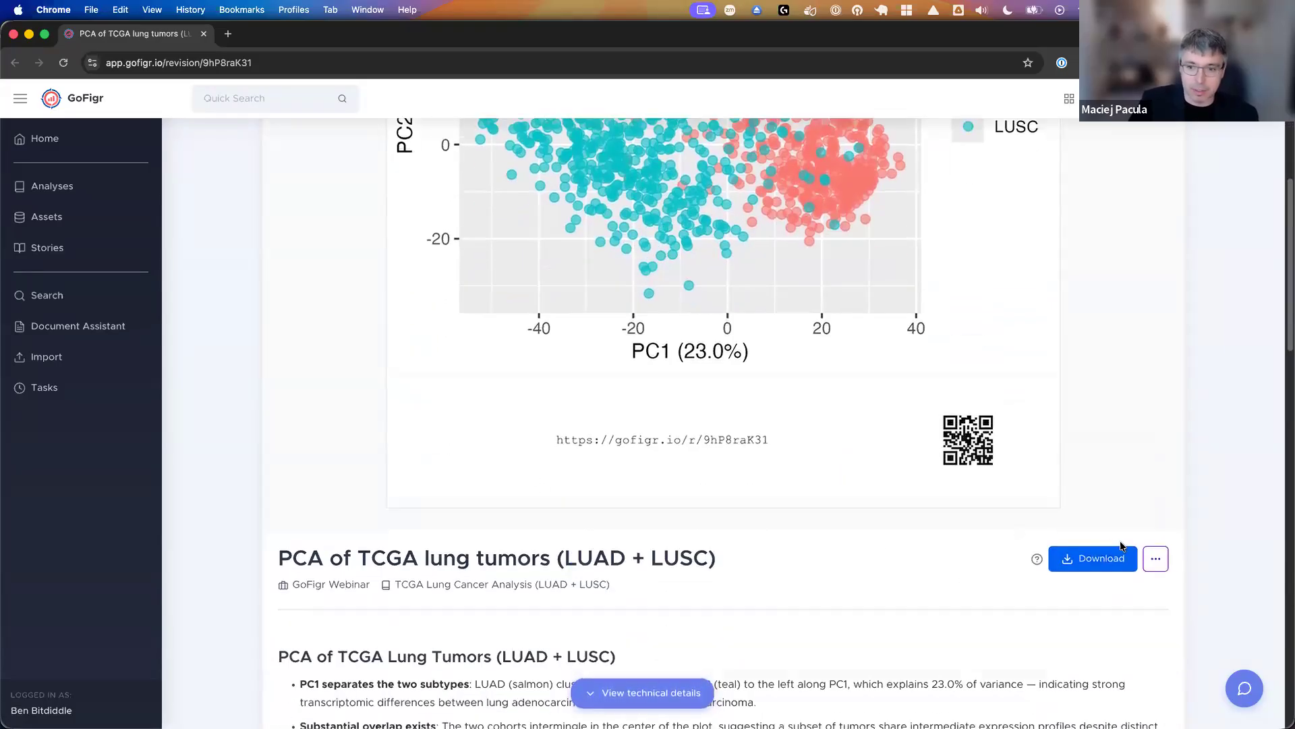
pyautogui.click(1149, 558)
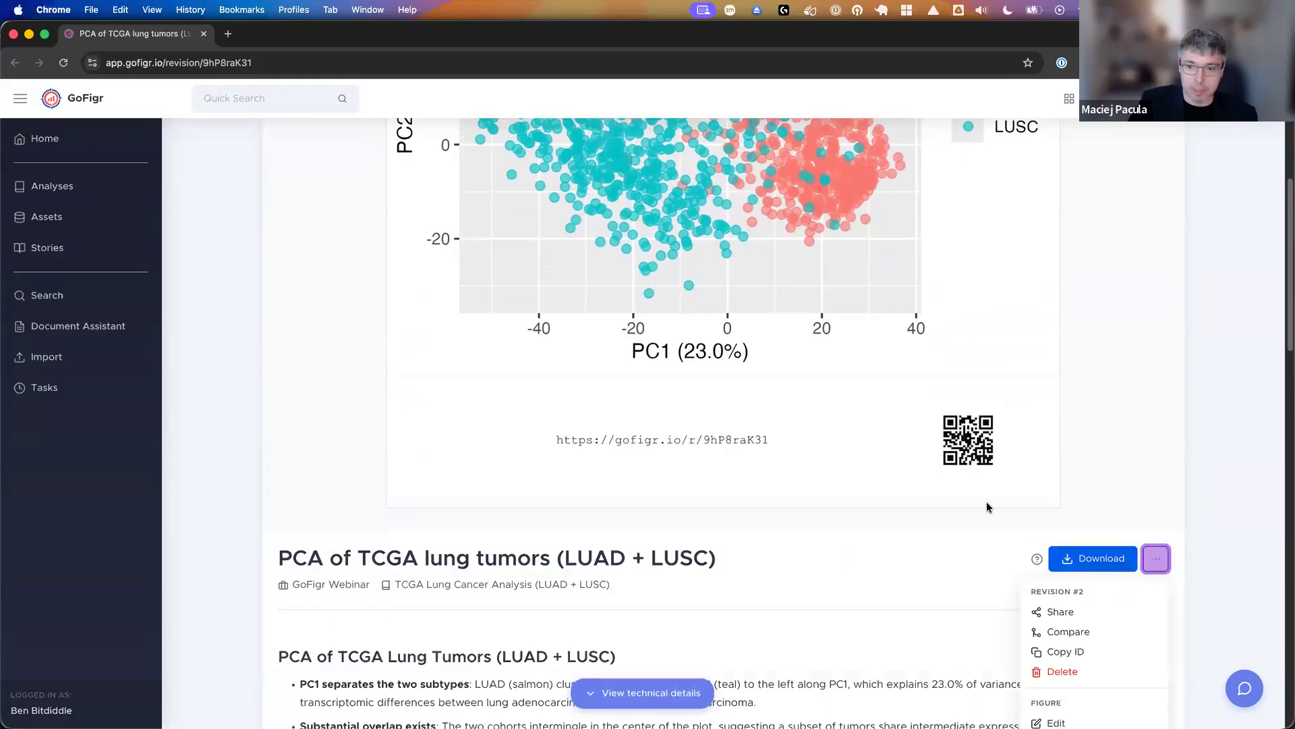
pyautogui.scroll(-2, 982, 502)
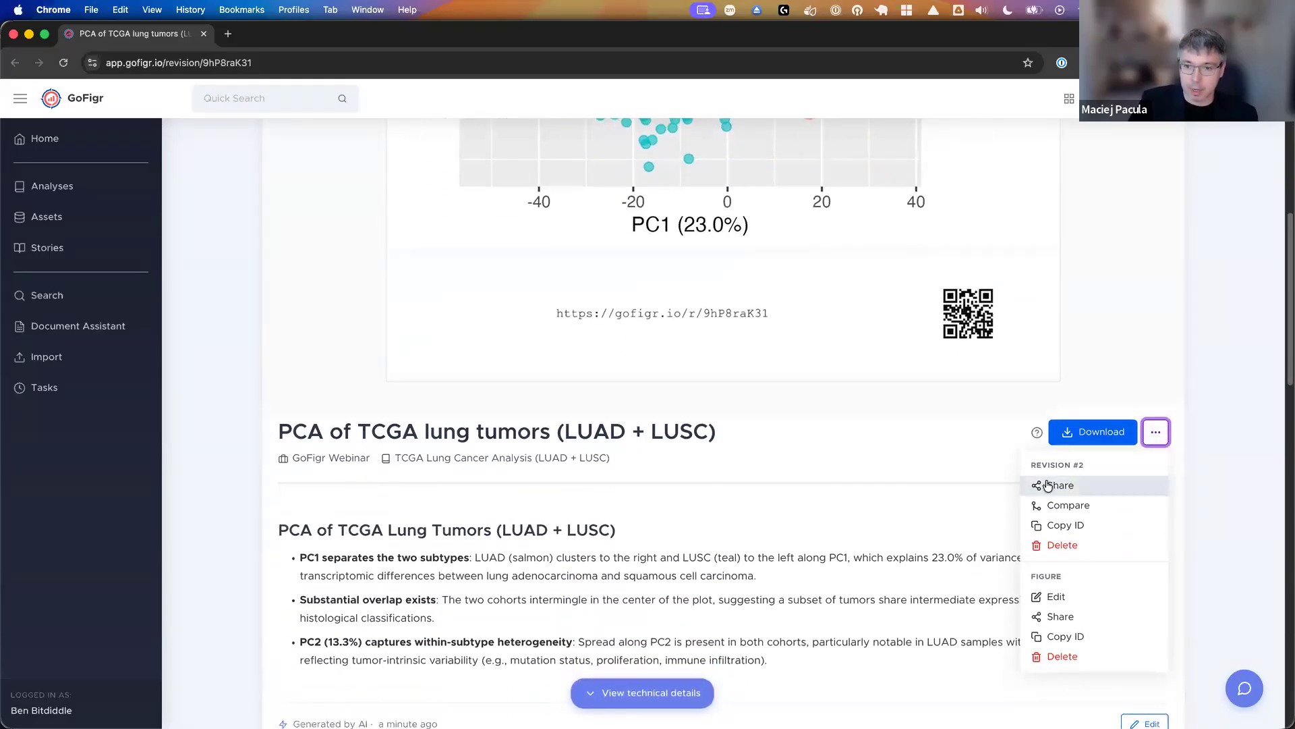
pyautogui.click(1071, 506)
pyautogui.click(729, 457)
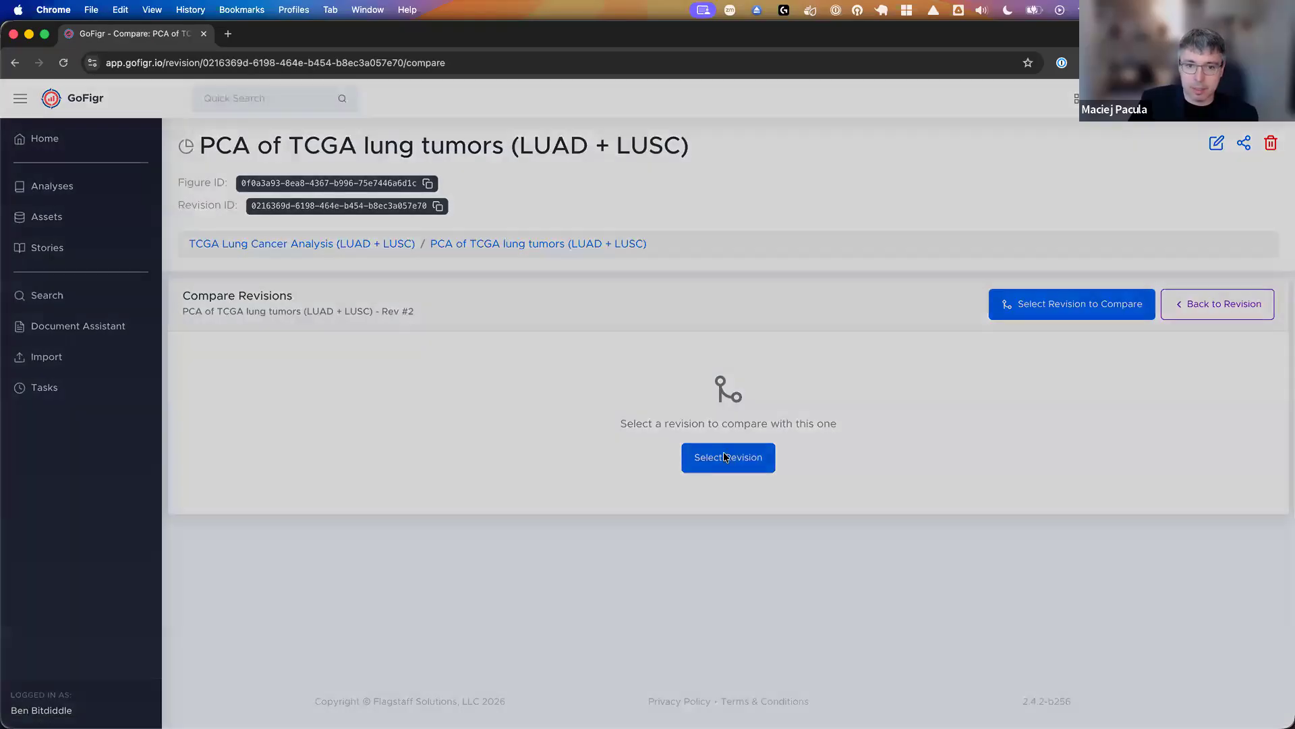
pyautogui.click(550, 243)
# - Look through the revision comparison from sessionInfo to installed packages, and examine the active document's diff around the PC2 line
pyautogui.scroll(-5, 675, 406)
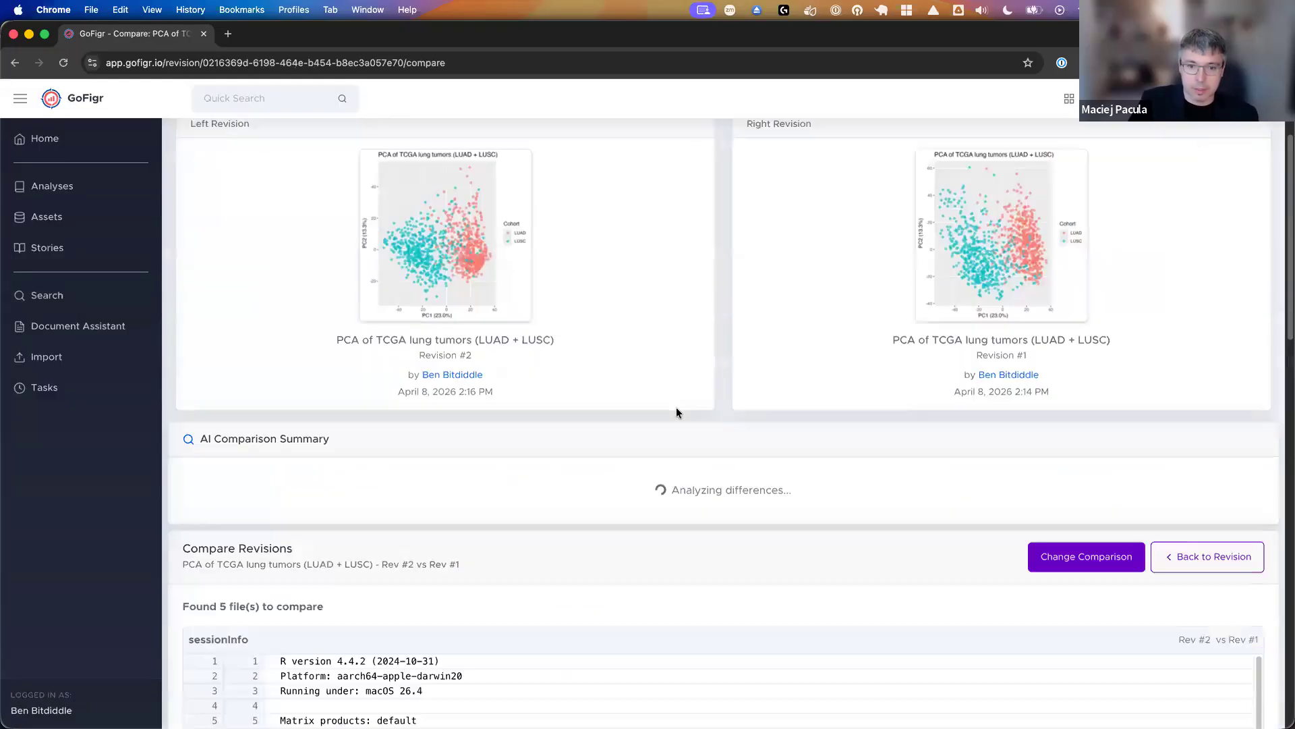
pyautogui.scroll(-4, 673, 407)
pyautogui.scroll(-4, 665, 375)
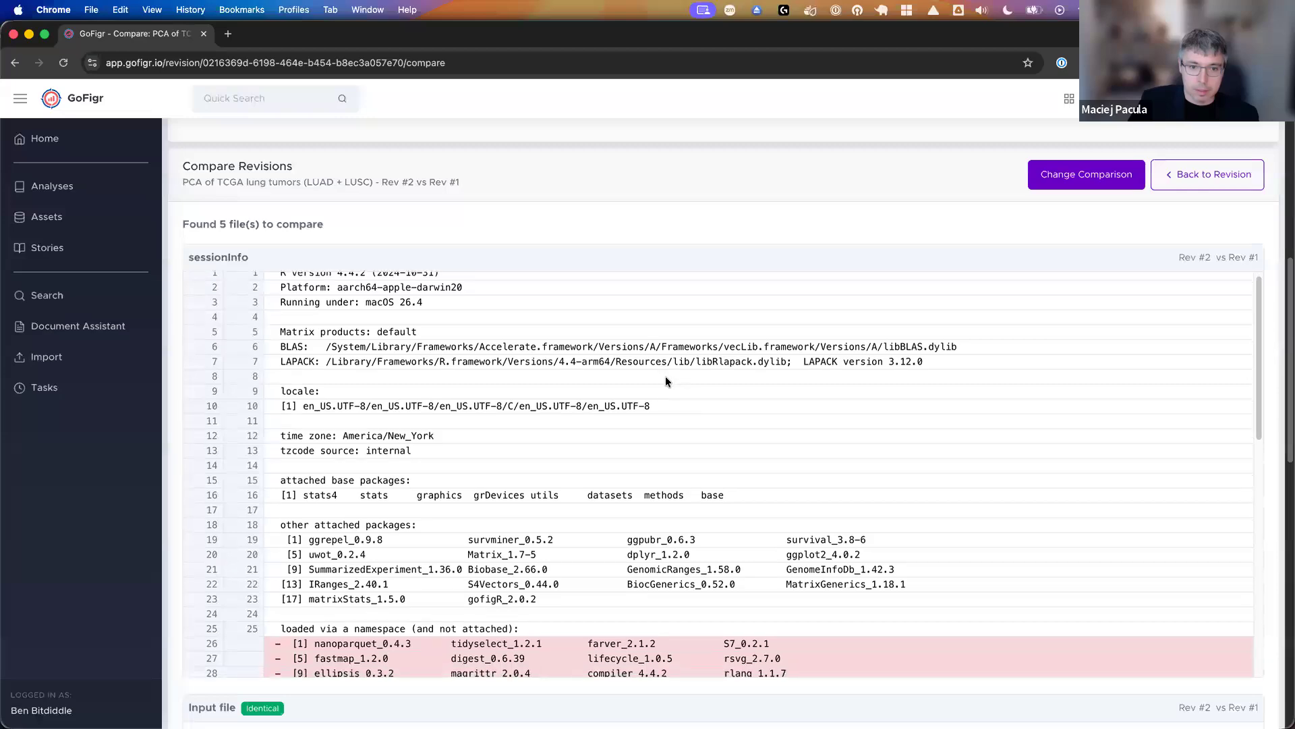
pyautogui.scroll(-5, 636, 285)
pyautogui.scroll(-5, 647, 162)
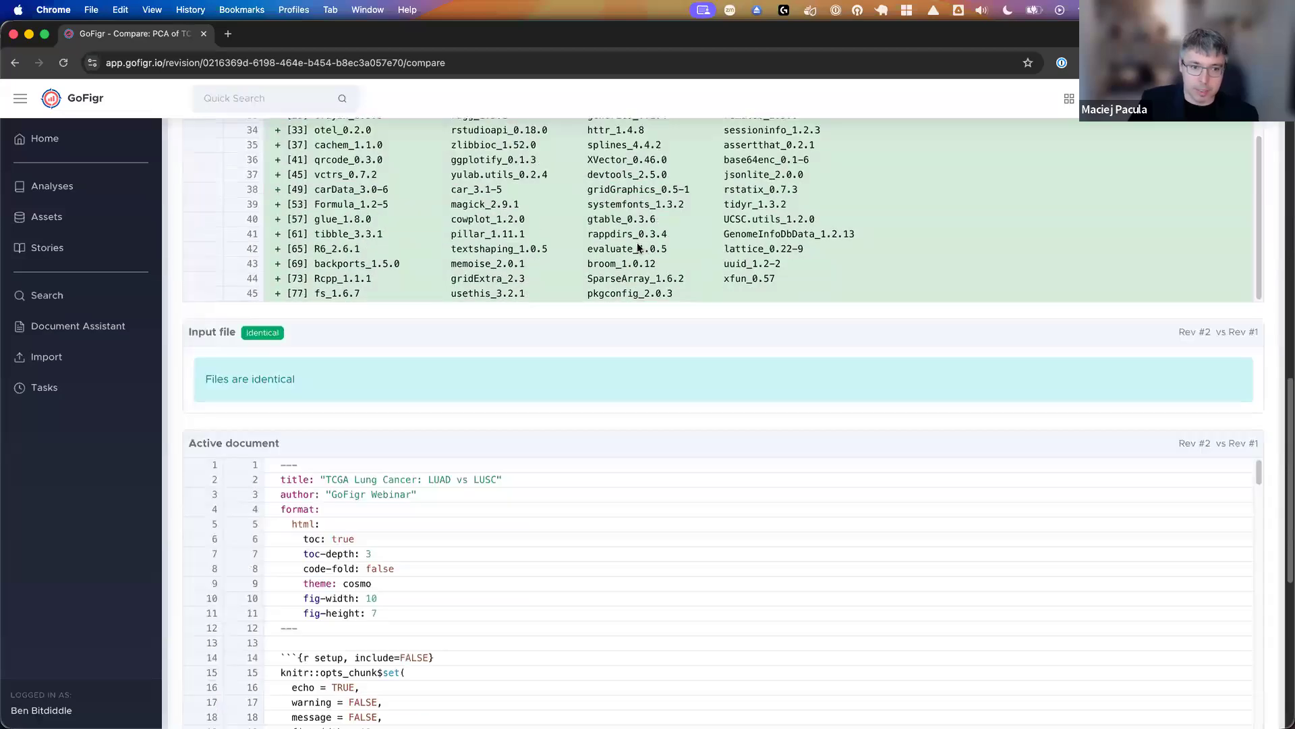
pyautogui.scroll(-6, 593, 397)
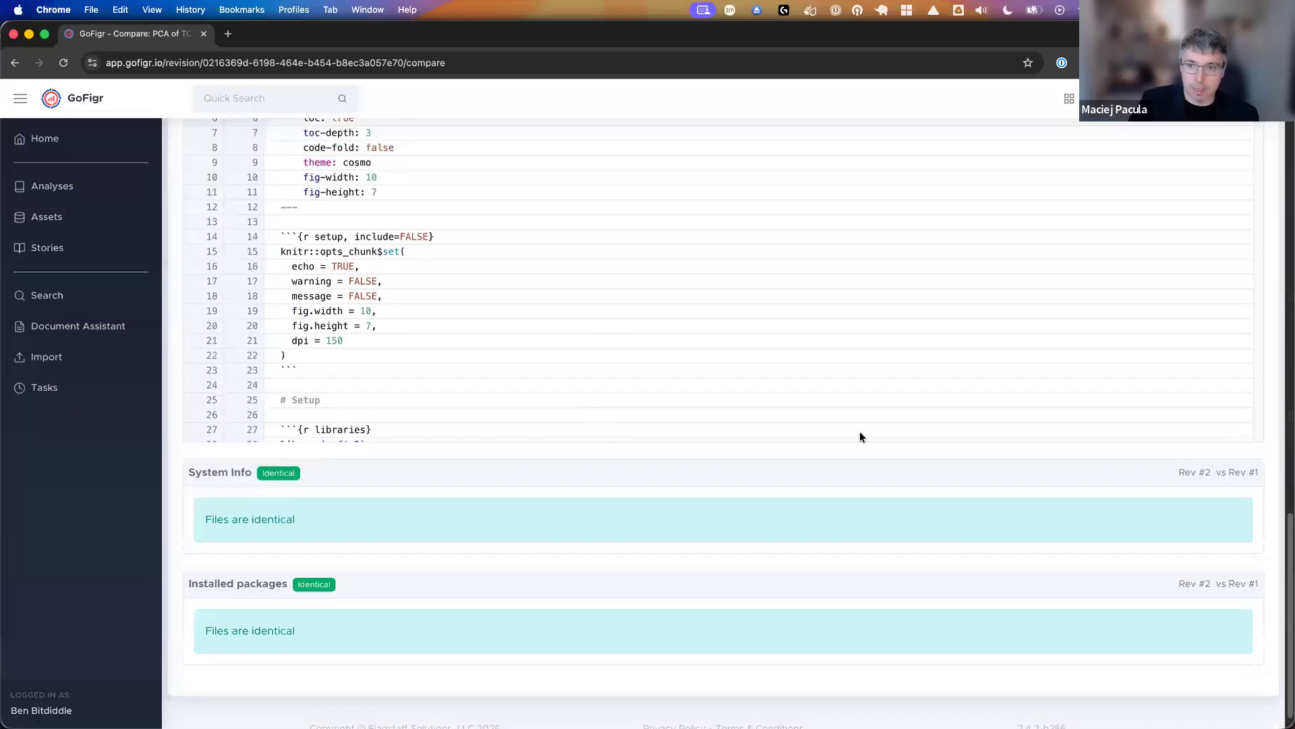
pyautogui.scroll(4, 1252, 331)
pyautogui.moveTo(1258, 325); pyautogui.dragTo(1253, 440)
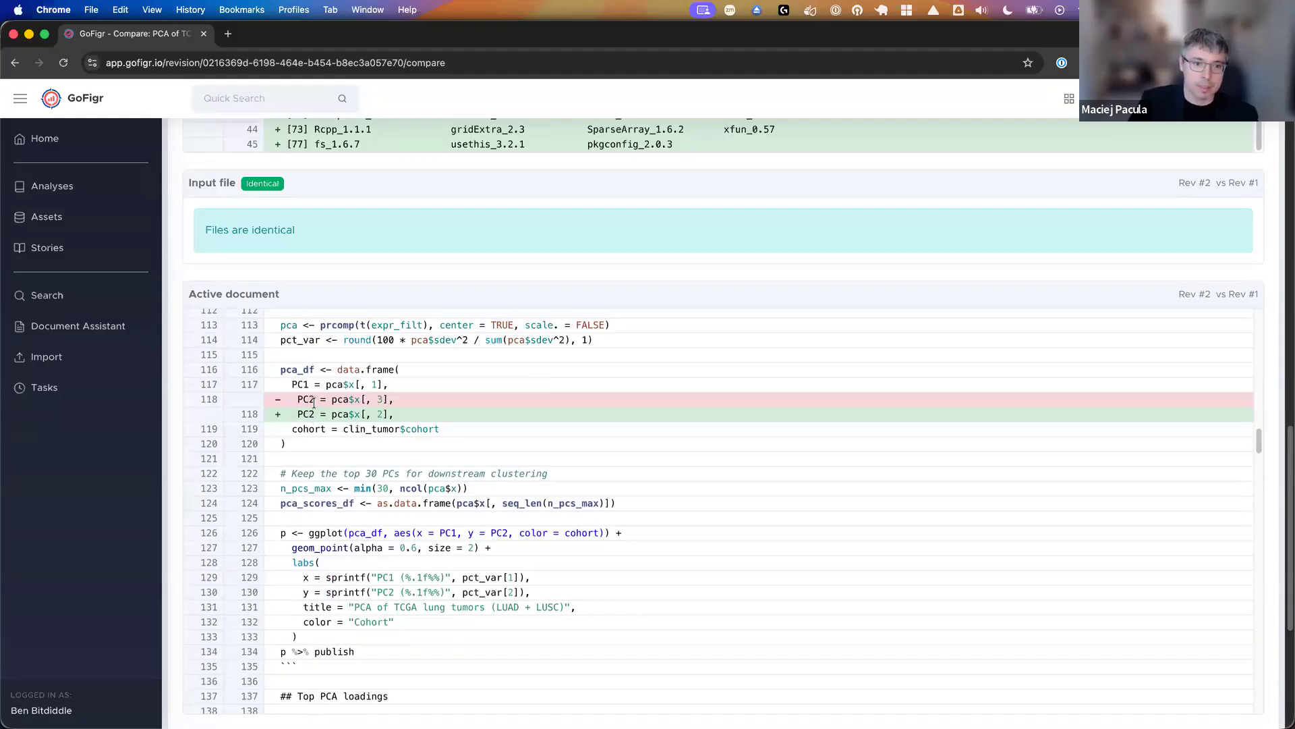
pyautogui.scroll(5, 598, 439)
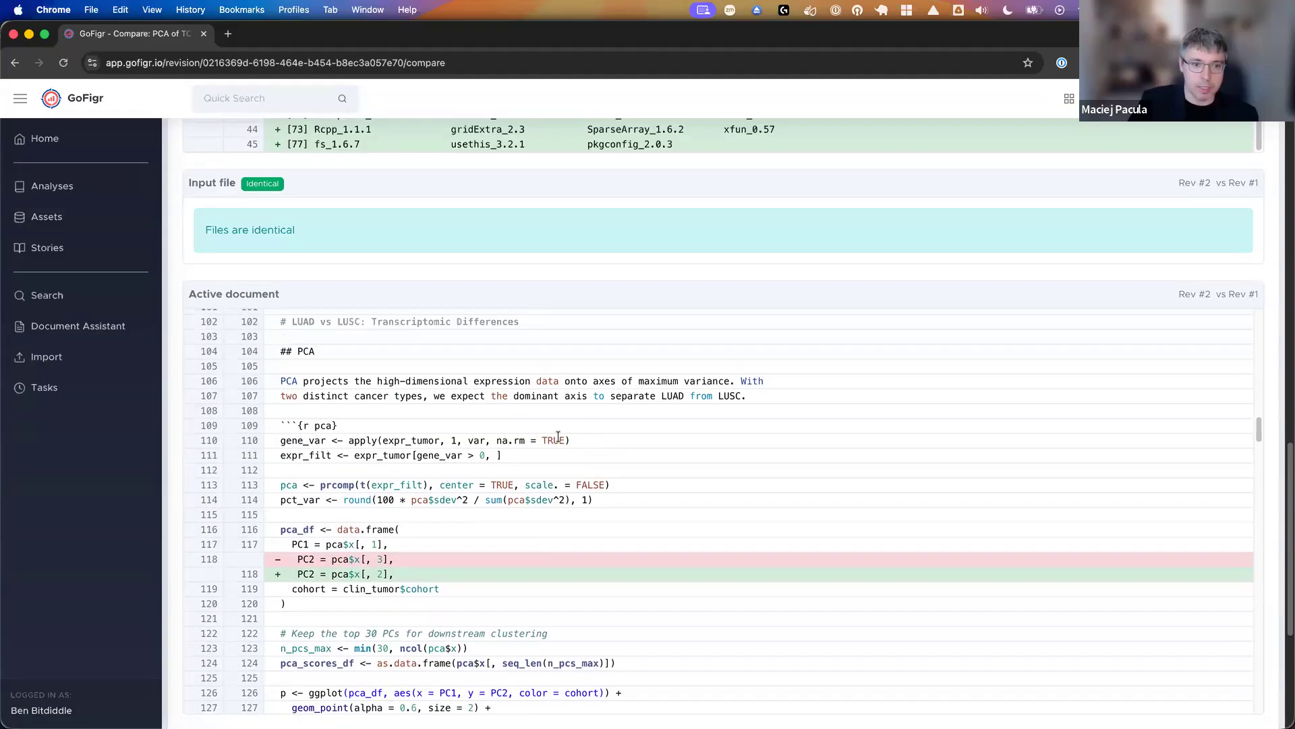
# - Switch back to Positron and view the Top PCA loadings section with its pca-loadings cell
pyautogui.moveTo(675, 722)
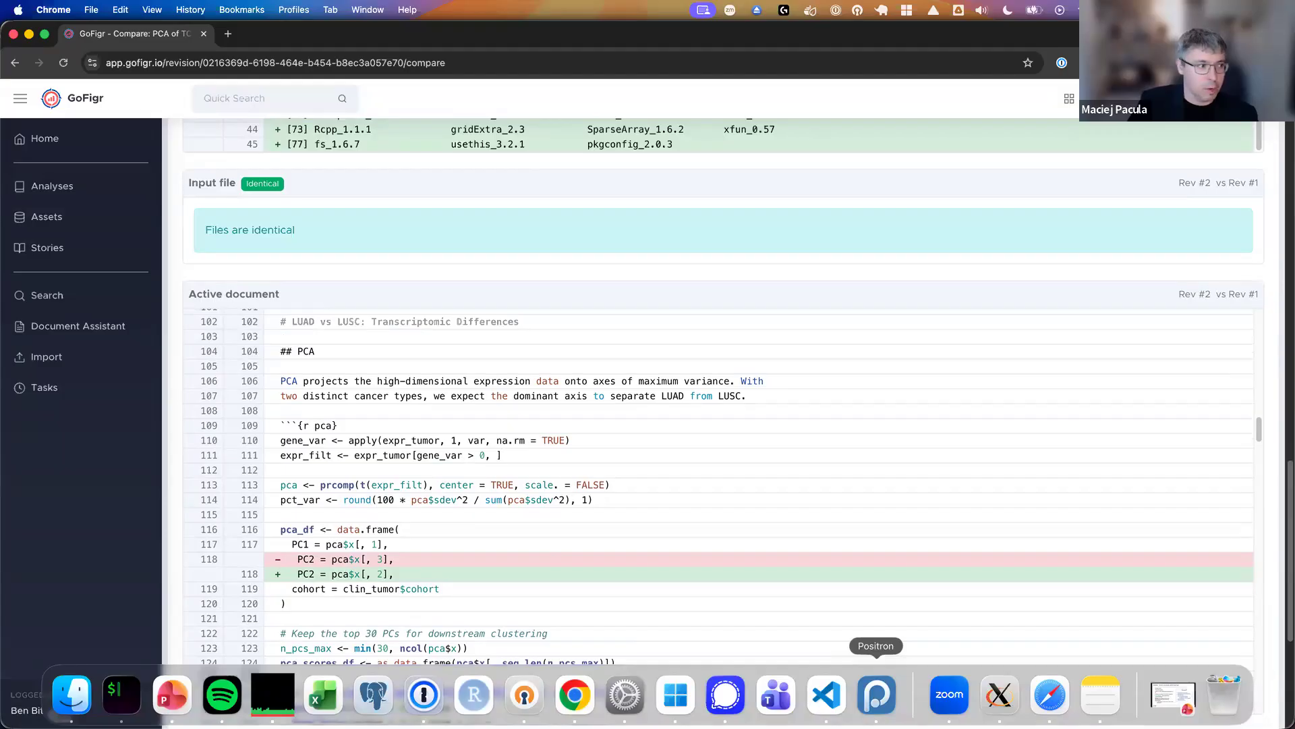
pyautogui.click(876, 695)
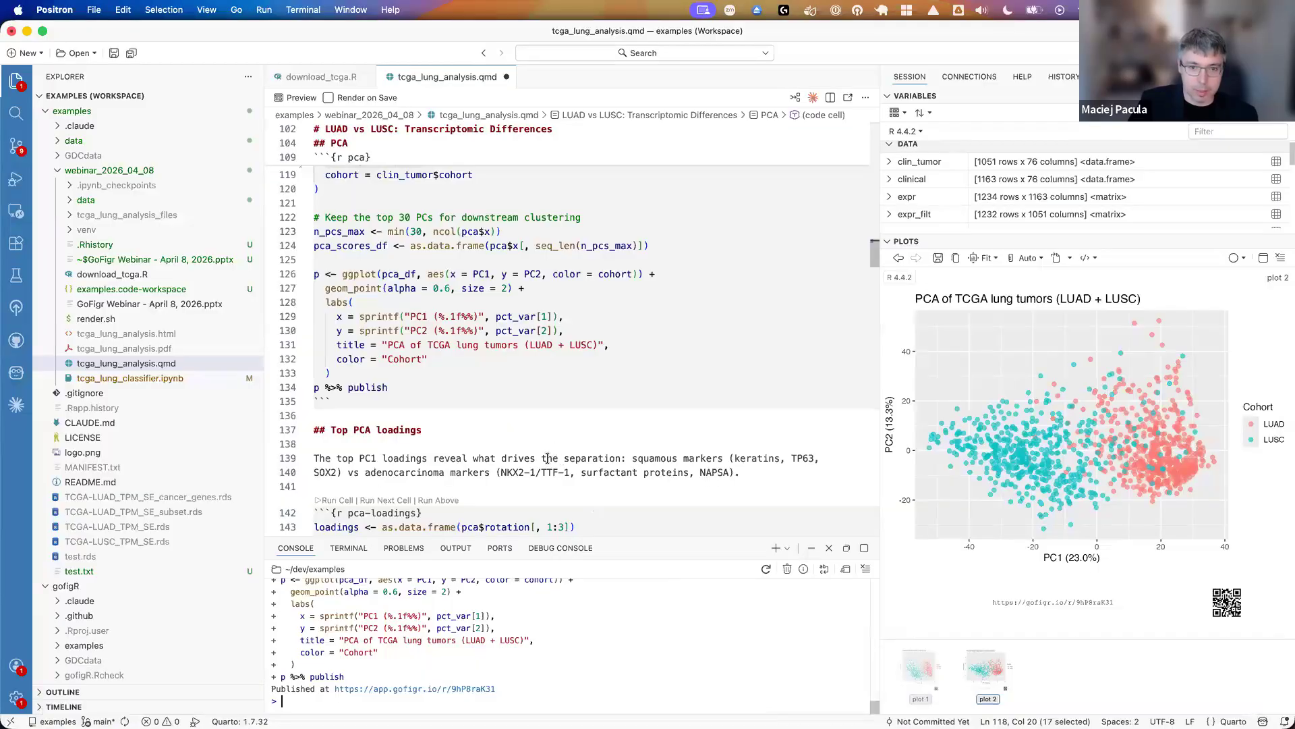
pyautogui.scroll(-2, 535, 469)
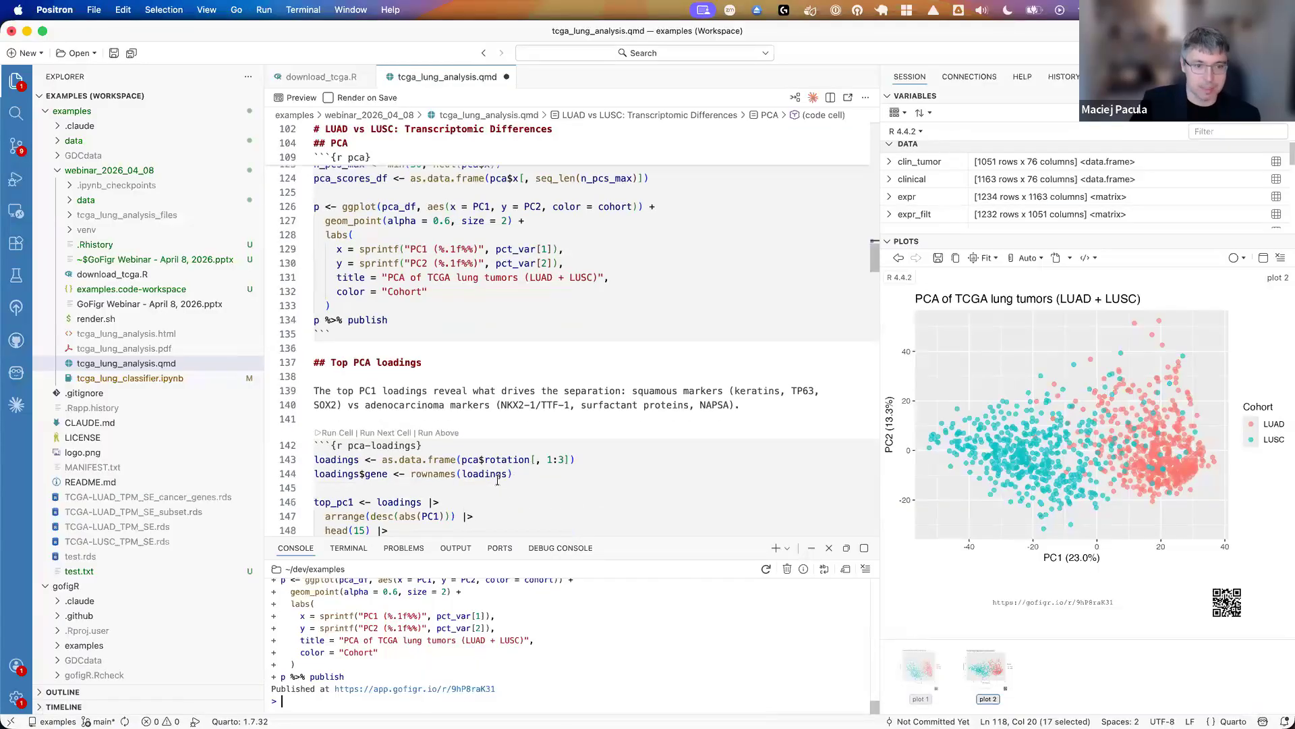
pyautogui.scroll(-2, 497, 479)
pyautogui.scroll(-3, 491, 482)
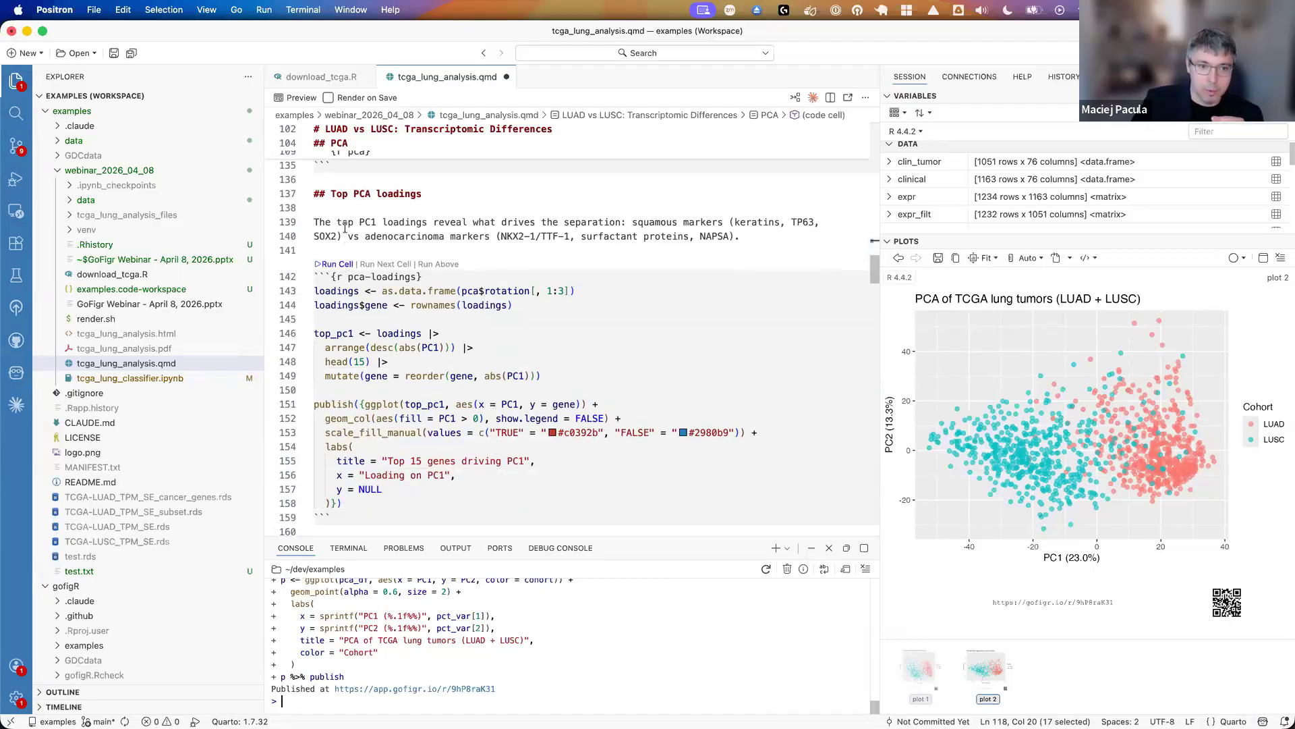
# - Highlight the publish call around the ggplot code and run the pca-loadings cell to publish the top 15 genes chart
pyautogui.moveTo(354, 194); pyautogui.dragTo(314, 208)
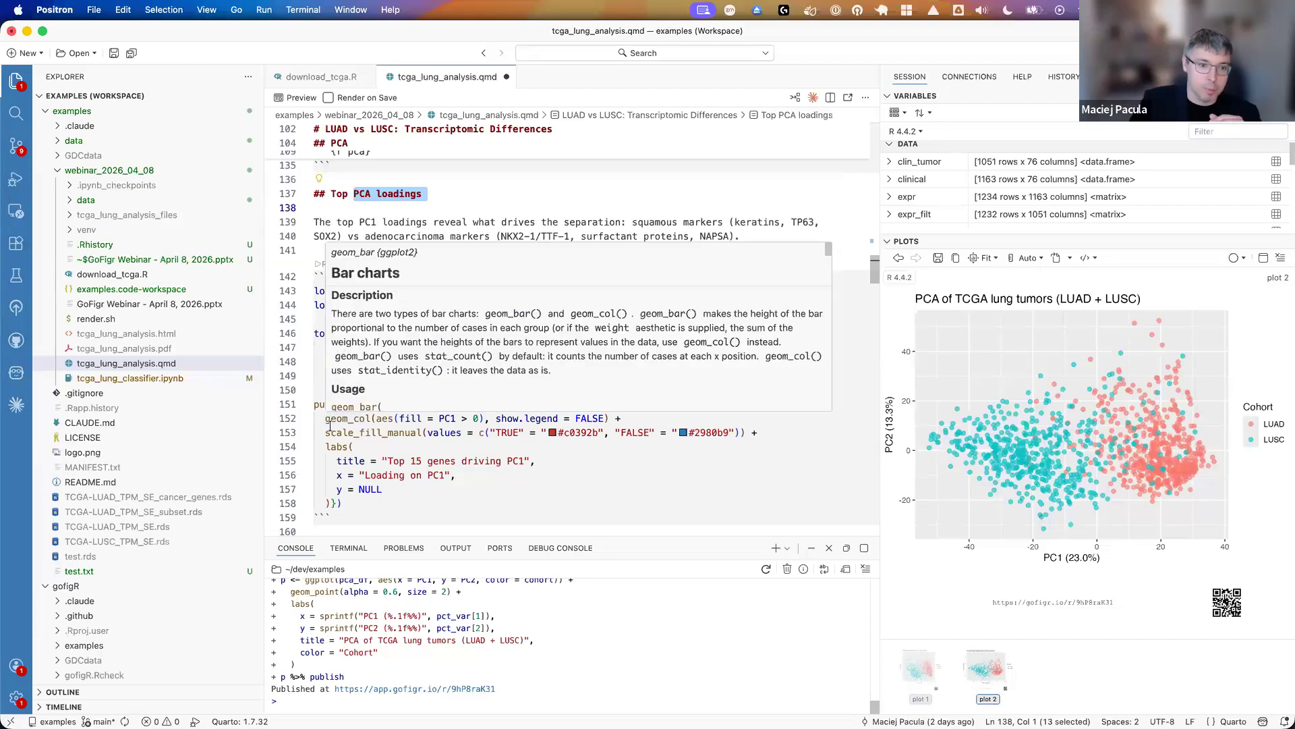
pyautogui.click(336, 405)
pyautogui.moveTo(360, 404); pyautogui.dragTo(331, 503)
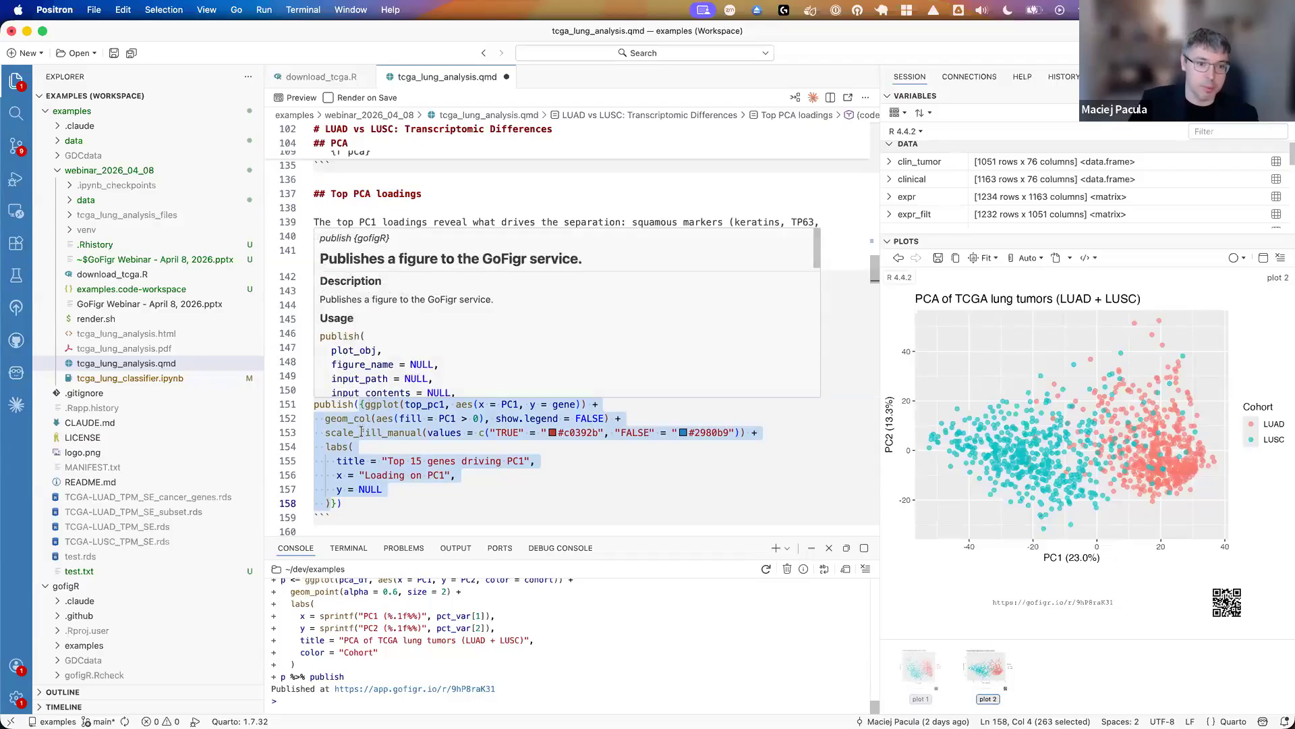
pyautogui.click(337, 265)
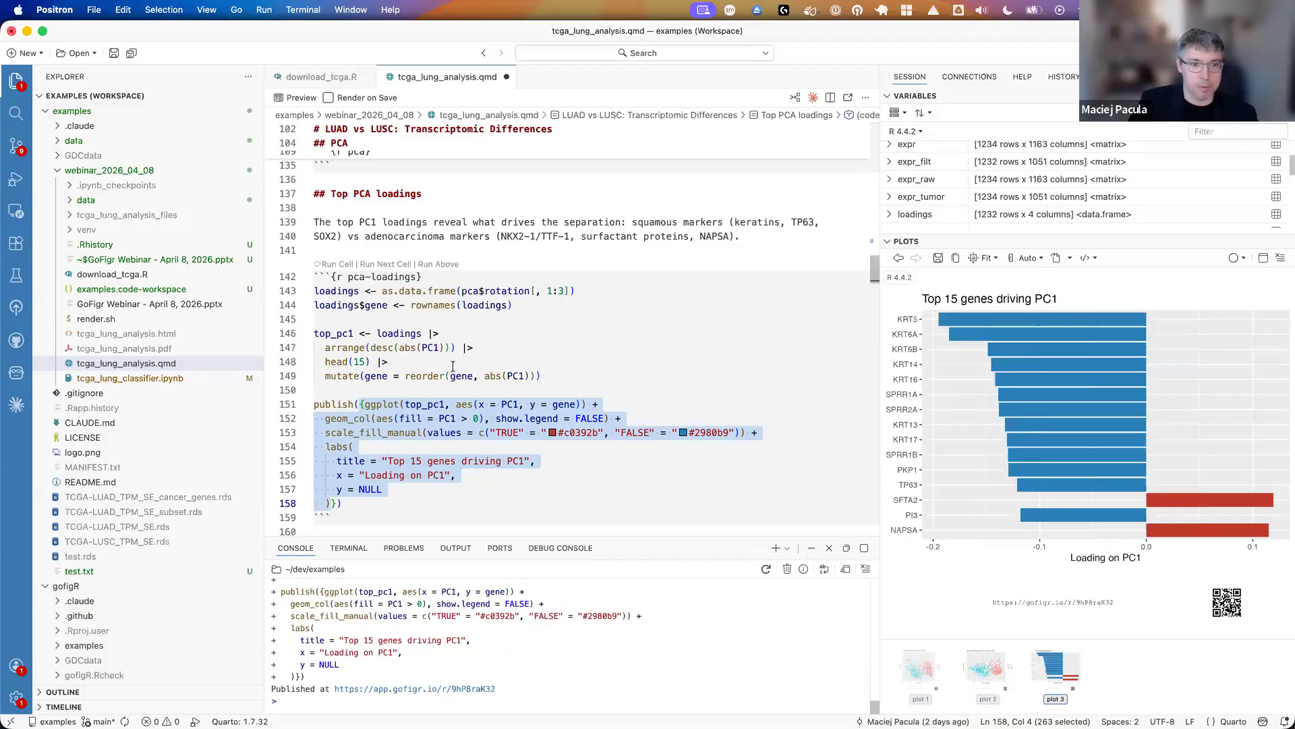
# - Run the de-luad-lusc cell in the Volcano plot section to publish the LUSC vs LUAD differential expression figure
pyautogui.scroll(-6, 456, 382)
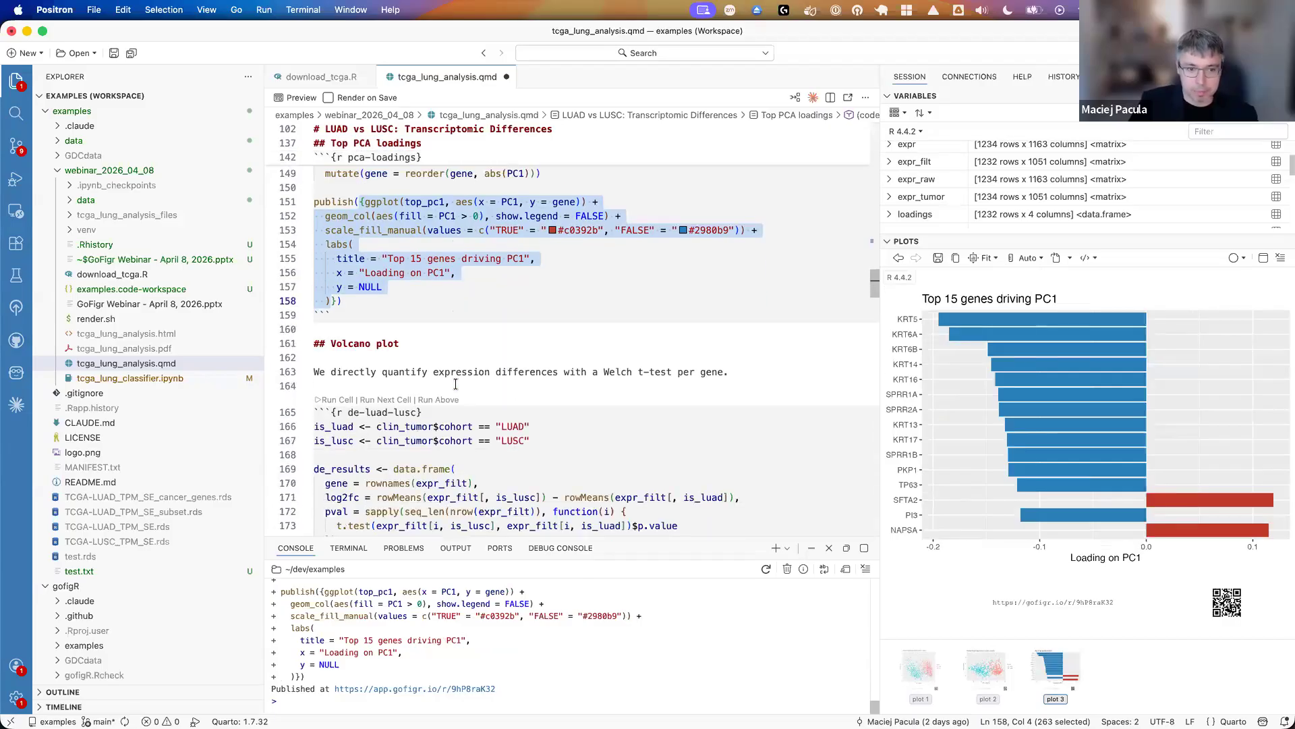
pyautogui.scroll(-4, 455, 382)
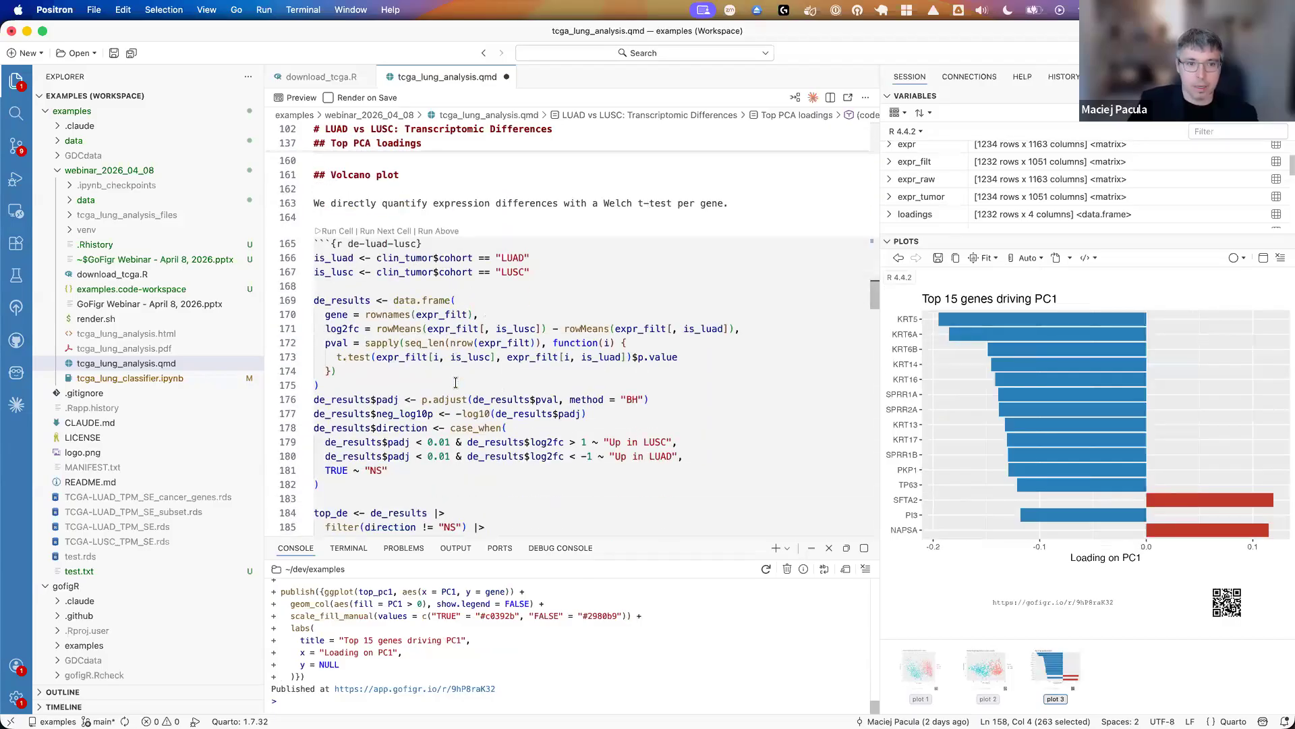
pyautogui.scroll(-2, 454, 383)
pyautogui.scroll(2, 429, 348)
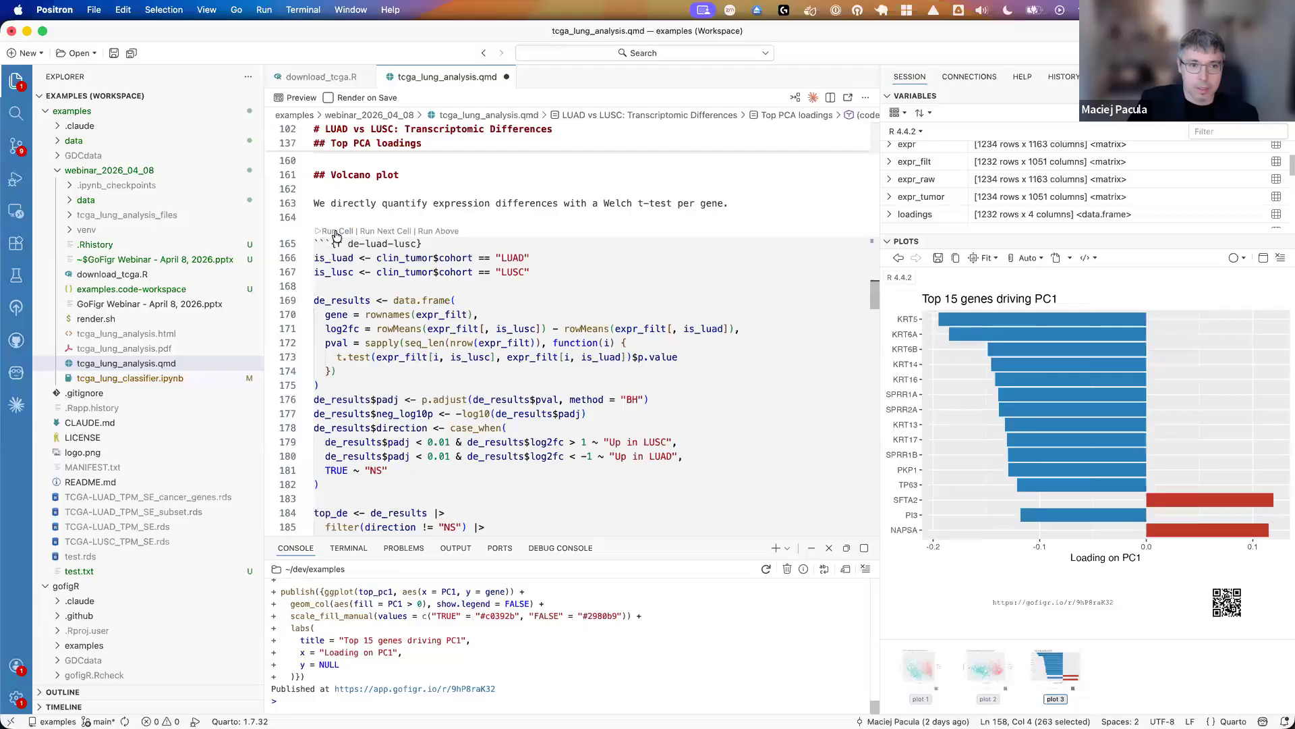
pyautogui.click(336, 231)
# - Highlight the volcano plot's ggplot code inside the publish call, down to the data=de_results argument
pyautogui.scroll(-5, 408, 399)
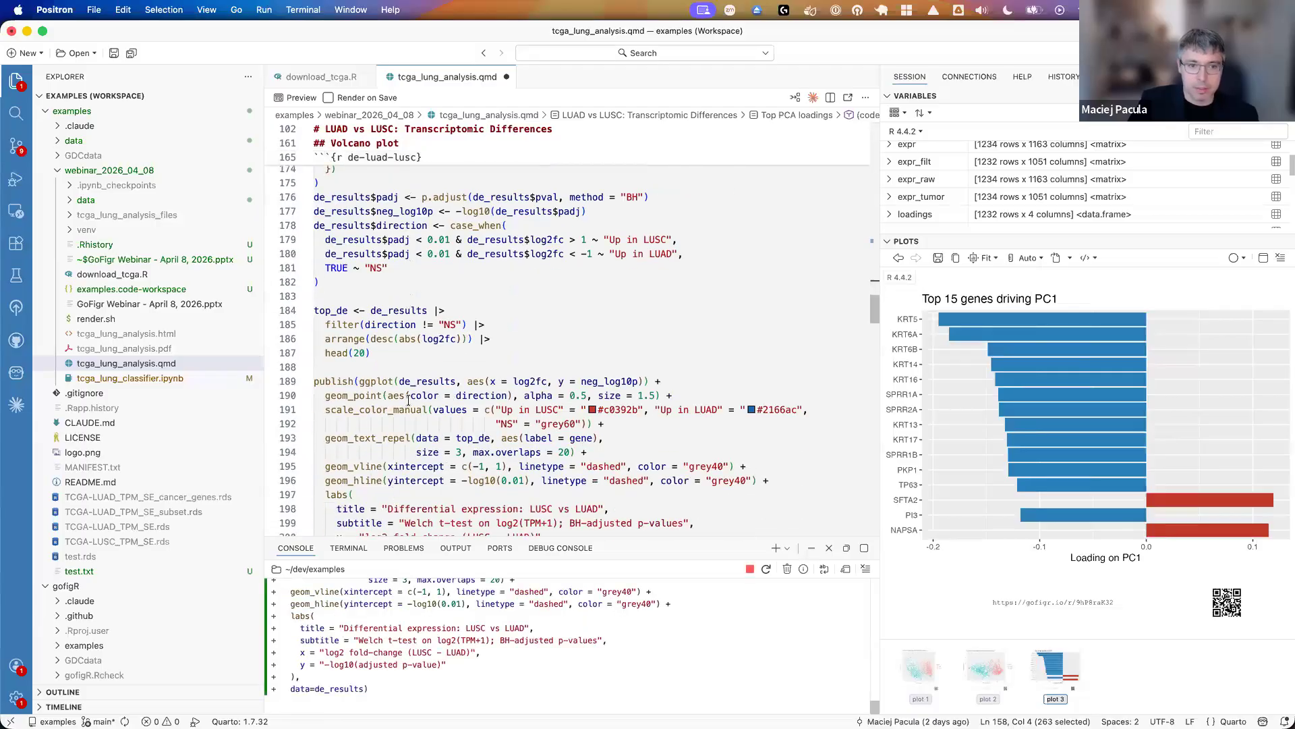
pyautogui.scroll(-3, 408, 399)
pyautogui.click(358, 314)
pyautogui.hotkey('shift', 'Down')
pyautogui.hotkey('shift', 'Down')
pyautogui.hotkey('shift', 'Down')
pyautogui.hotkey('shift', 'Down')
pyautogui.hotkey('shift', 'Down')
pyautogui.hotkey('shift', 'Down')
pyautogui.hotkey('shift', 'Down')
pyautogui.hotkey('shift', 'Down')
pyautogui.hotkey('shift', 'Down')
pyautogui.hotkey('shift', 'Down')
pyautogui.hotkey('shift', 'Down')
pyautogui.hotkey('shift', 'Down')
pyautogui.hotkey('shift', 'Down')
pyautogui.hotkey('shift', 'Down')
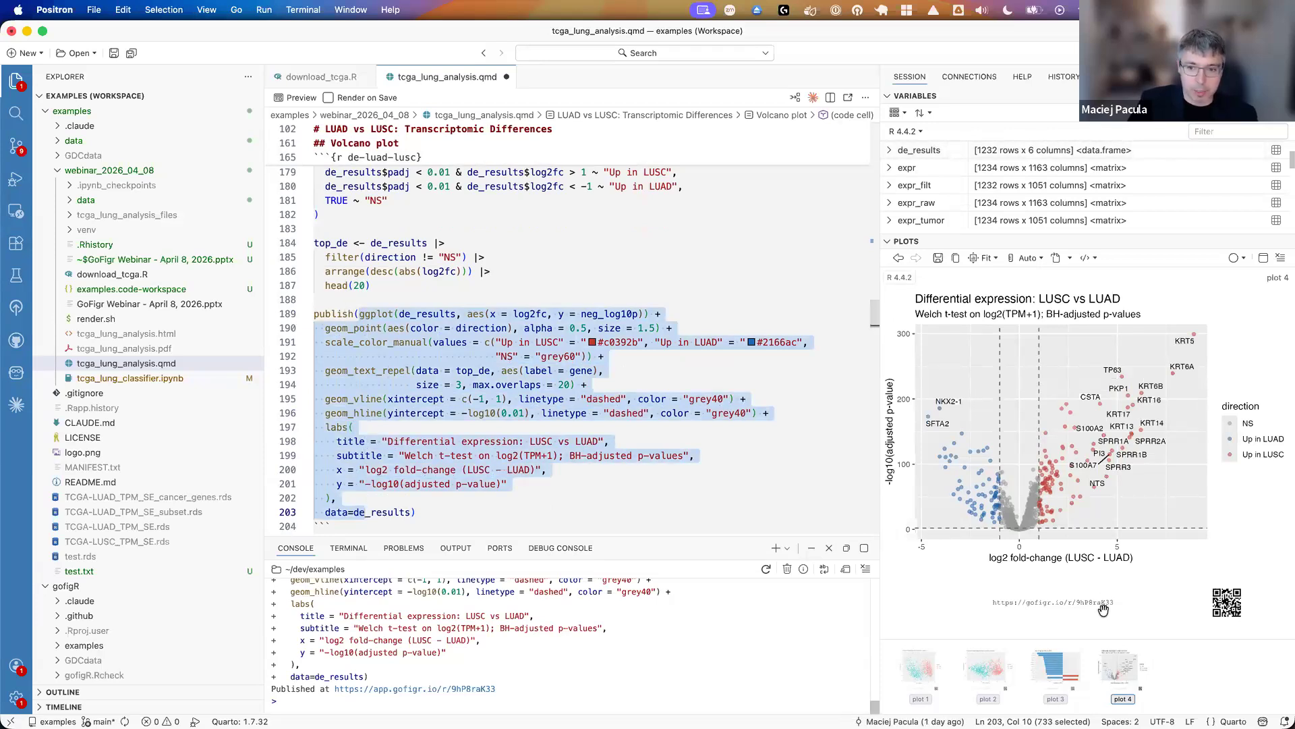
# - Run the umap cell in the UMAP section to publish the UMAP embedding of TCGA lung tumors
pyautogui.scroll(-5, 551, 453)
pyautogui.scroll(-4, 551, 453)
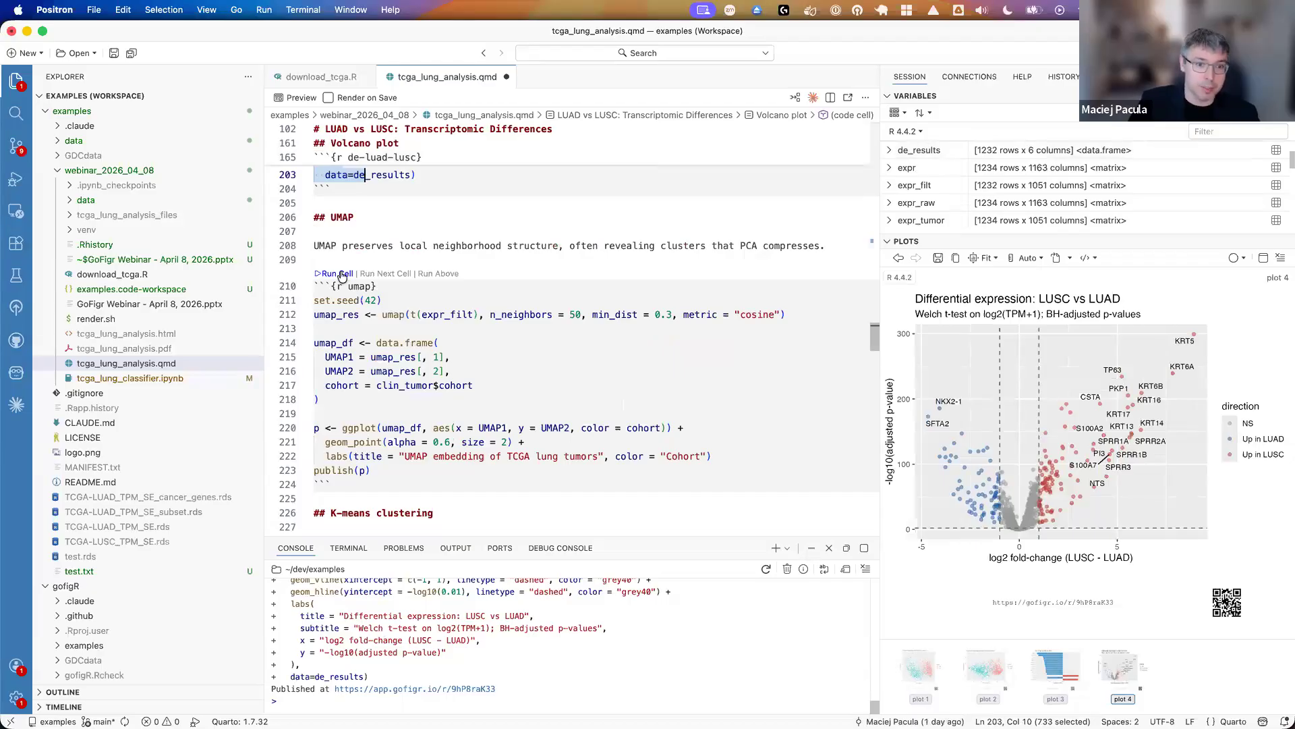
pyautogui.click(342, 277)
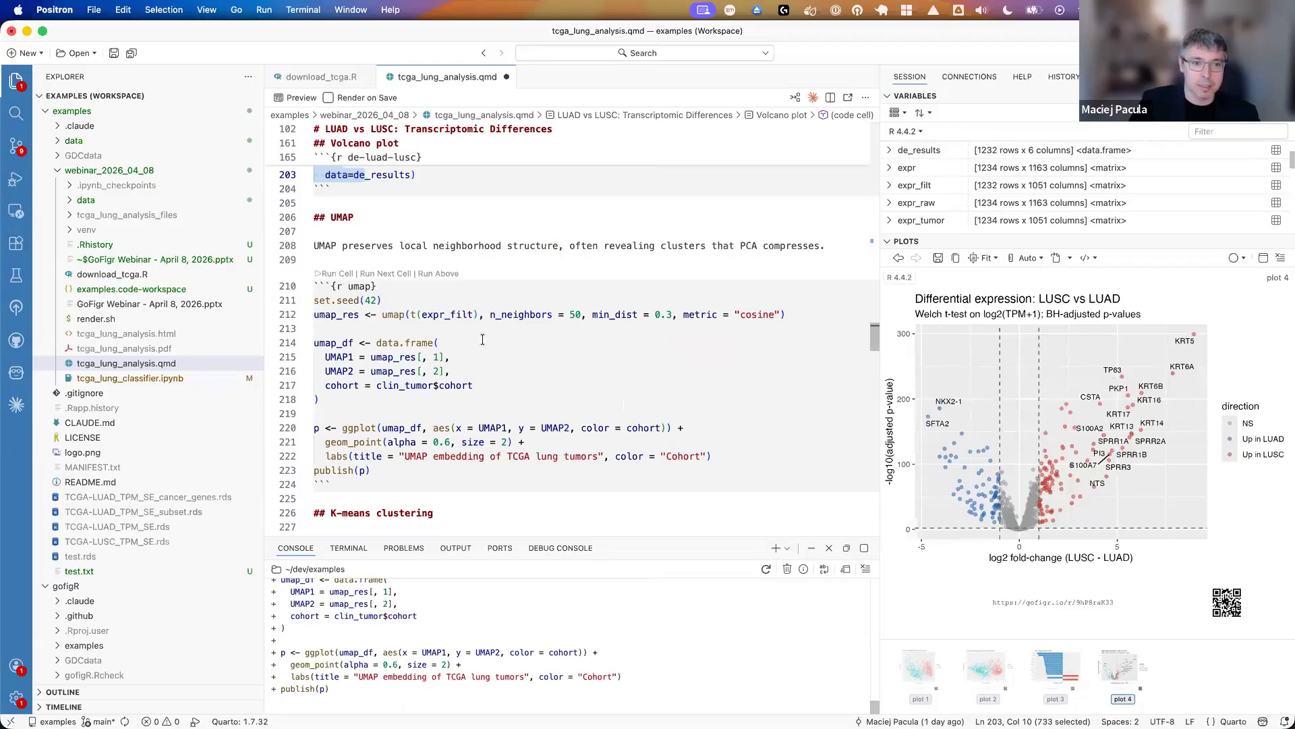
# - Examine the kmeans cell, highlighting the reproducible wrapper, its function keyword, the pca_scores parameter and the function body with the publish call
pyautogui.scroll(-3, 494, 345)
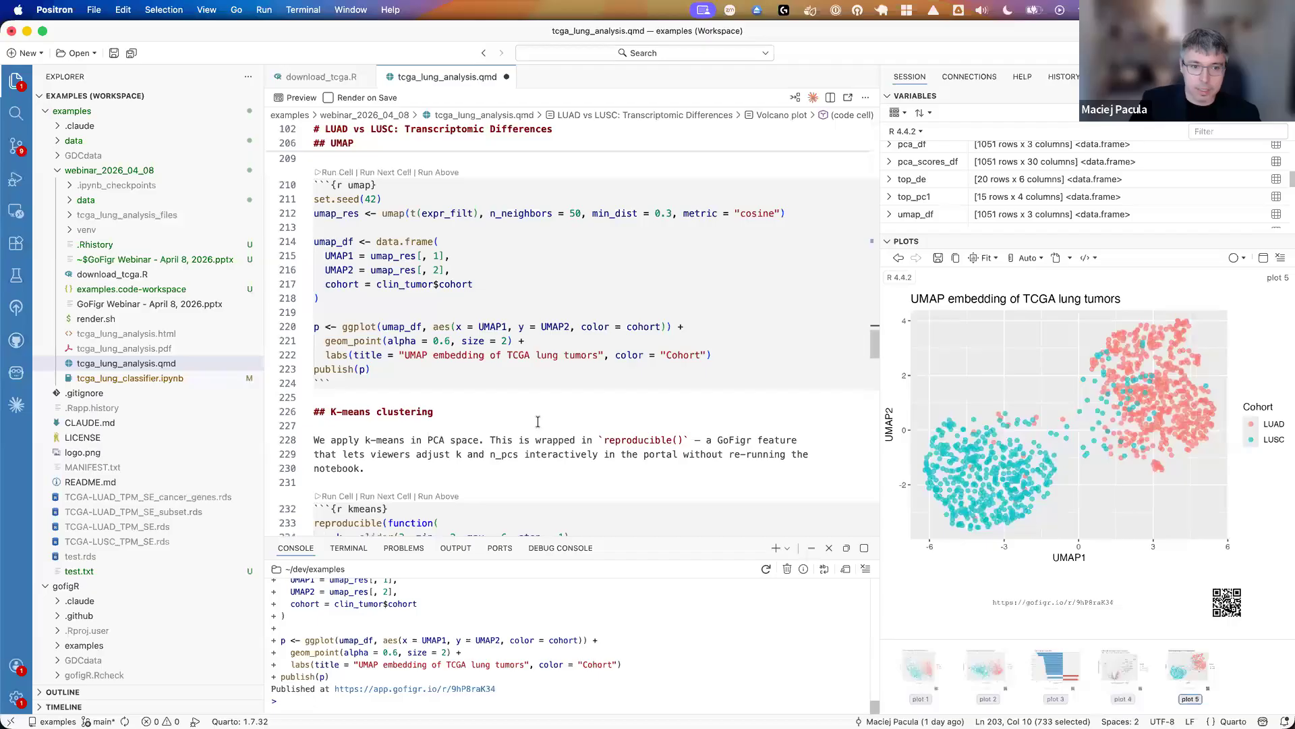
pyautogui.scroll(-2, 537, 422)
pyautogui.scroll(-3, 537, 421)
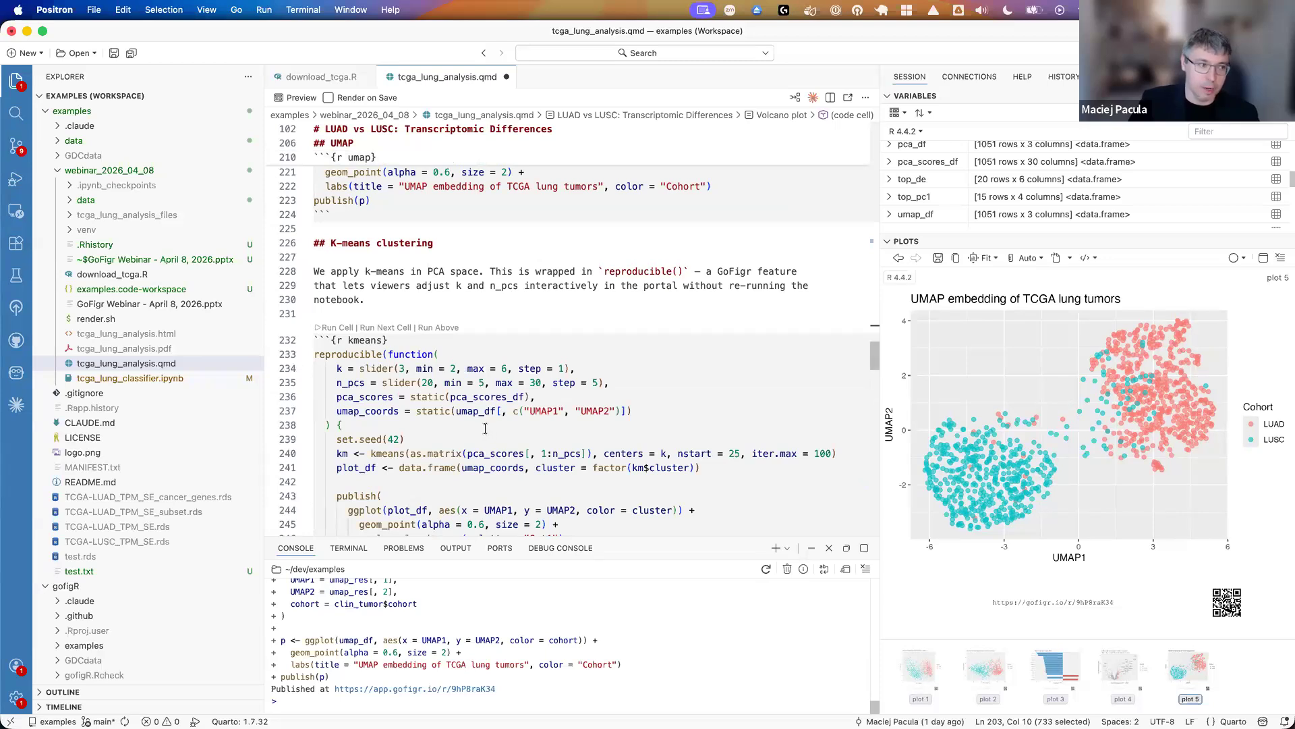
pyautogui.scroll(-3, 480, 438)
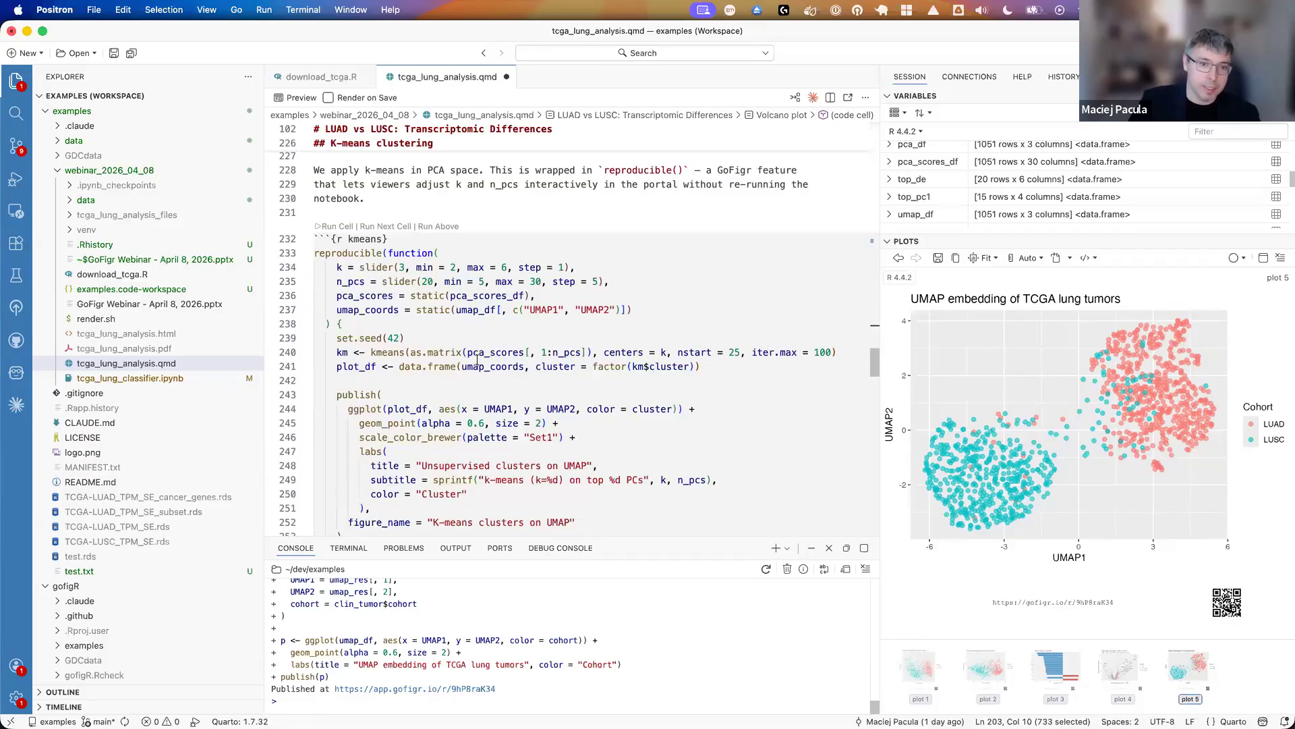
pyautogui.doubleClick(344, 255)
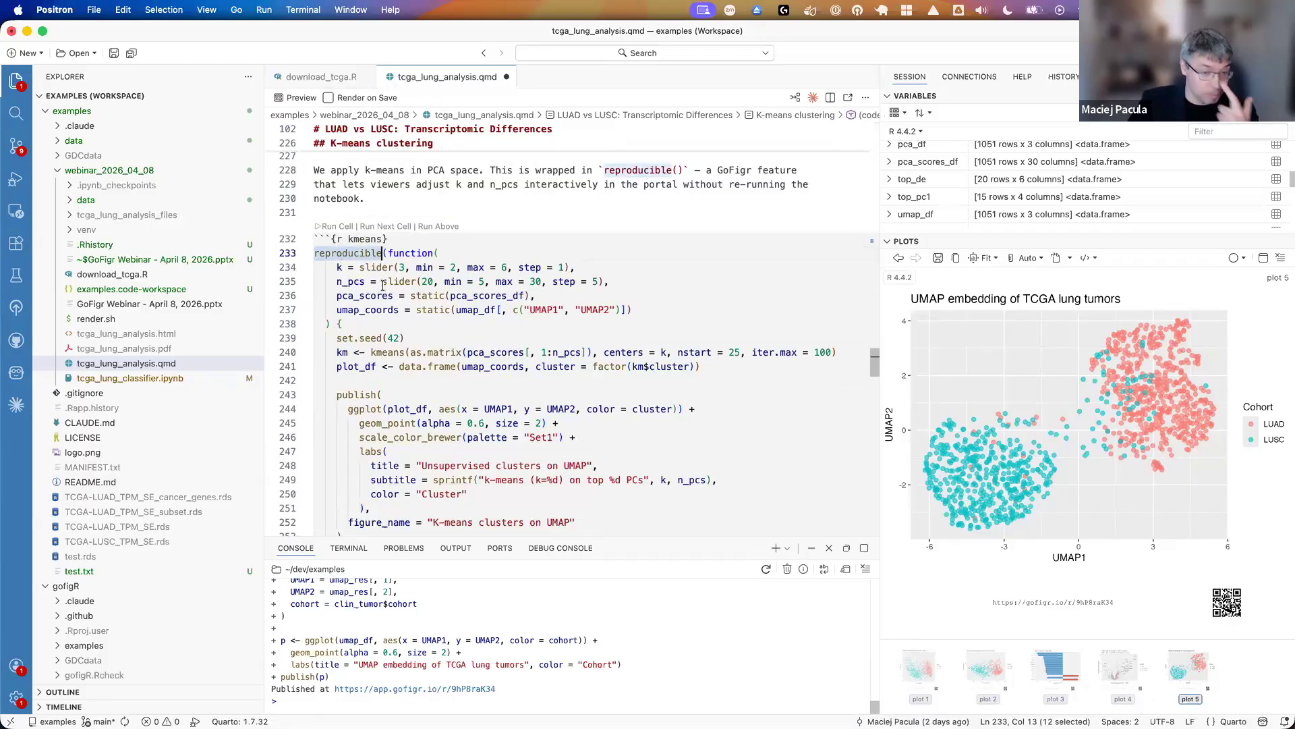
pyautogui.moveTo(392, 253); pyautogui.dragTo(429, 253)
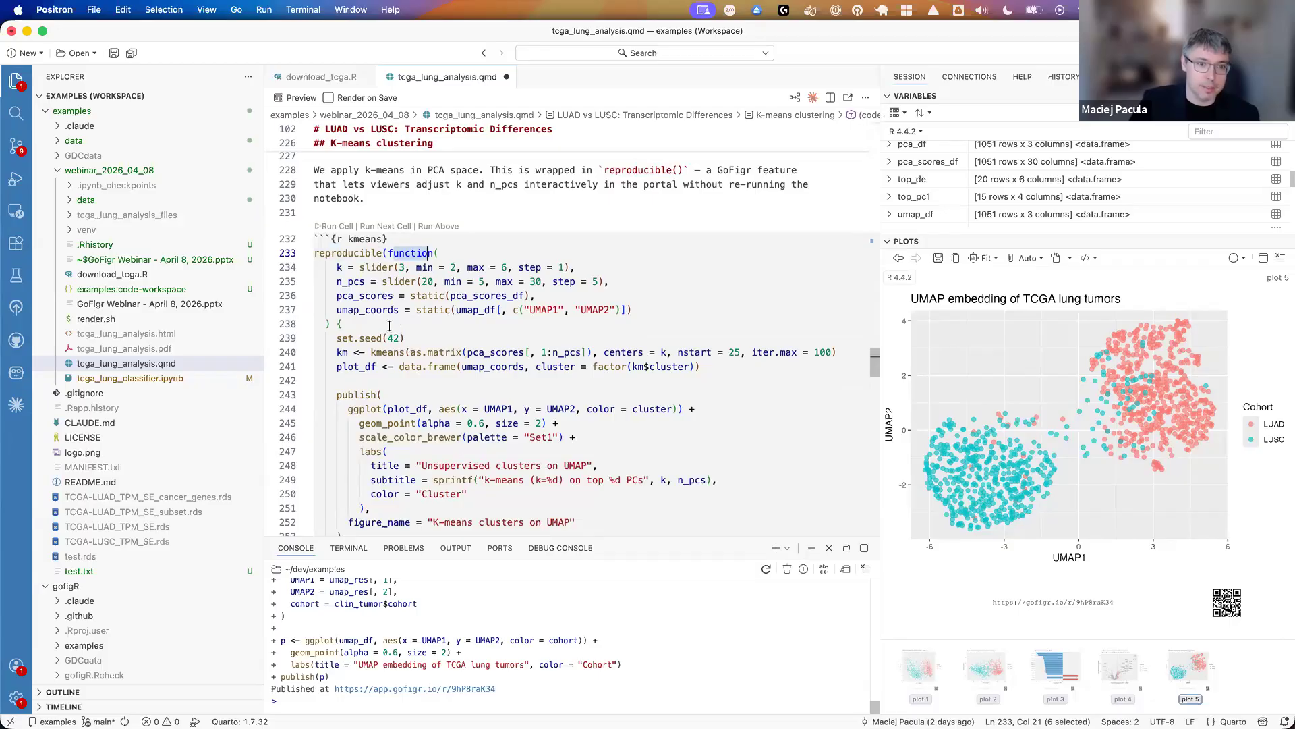
pyautogui.moveTo(342, 296); pyautogui.dragTo(393, 296)
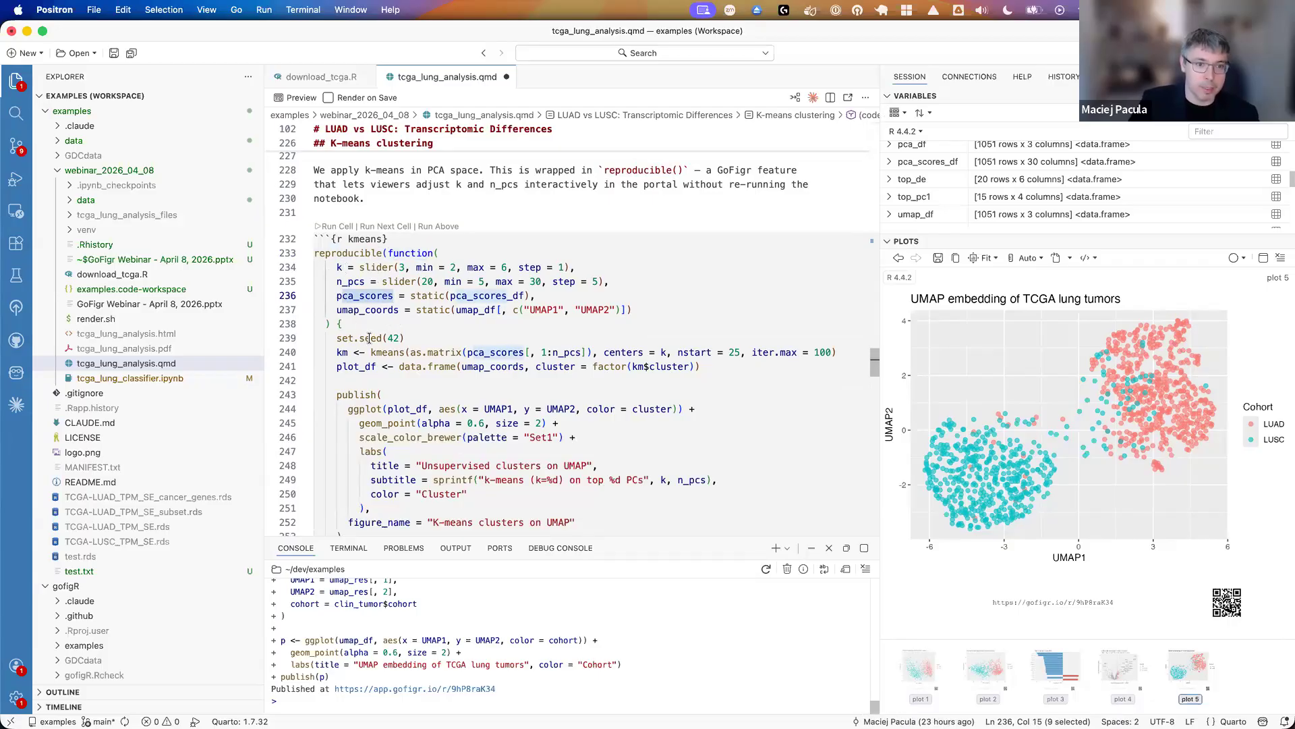
pyautogui.scroll(-2, 370, 338)
pyautogui.moveTo(340, 271); pyautogui.dragTo(484, 469)
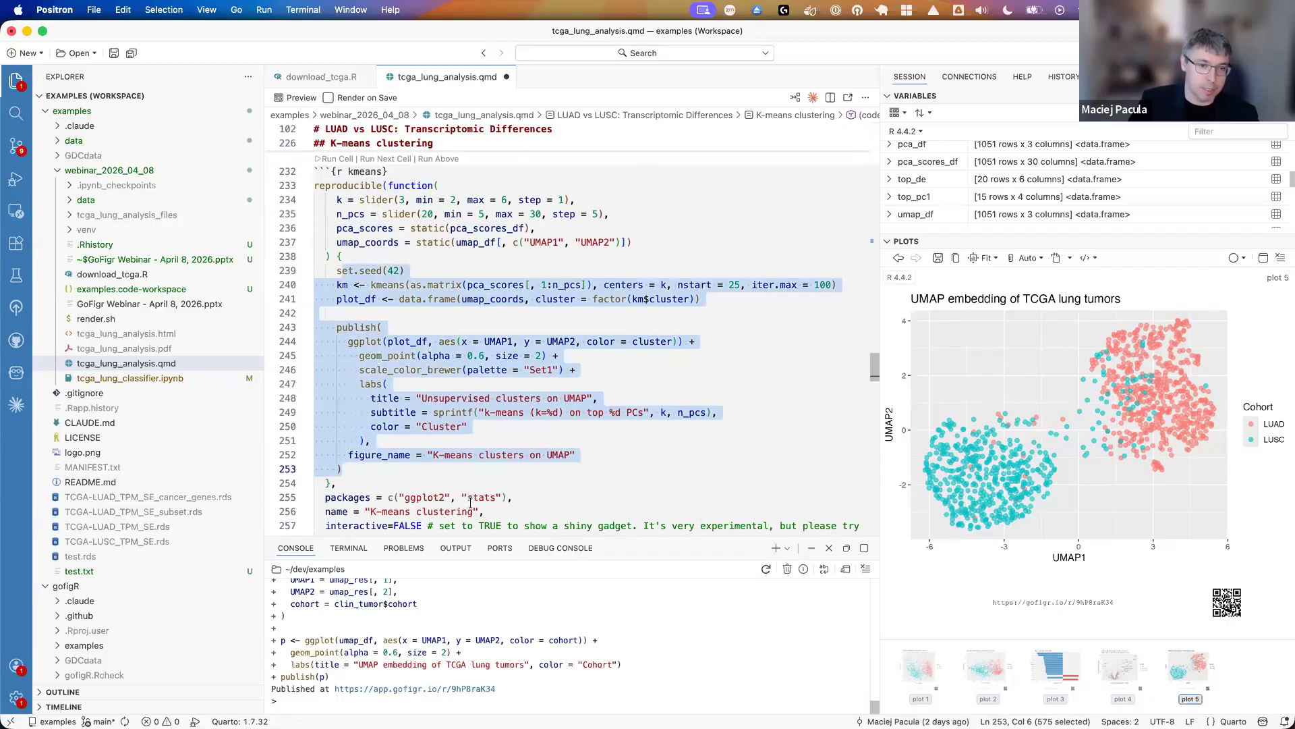
# - Run the kmeans cell to publish the unsupervised clusters figure, and open its published GoFigr link in Chrome
pyautogui.scroll(1, 466, 472)
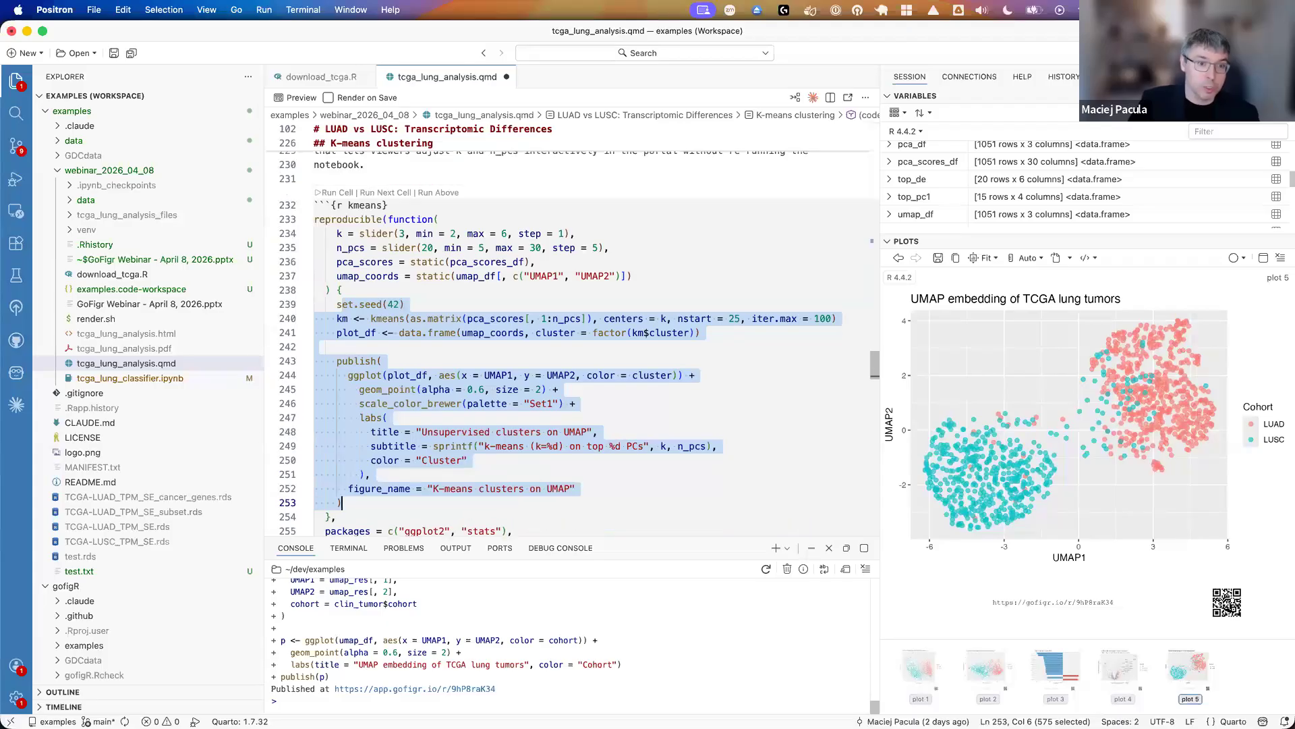
pyautogui.click(344, 196)
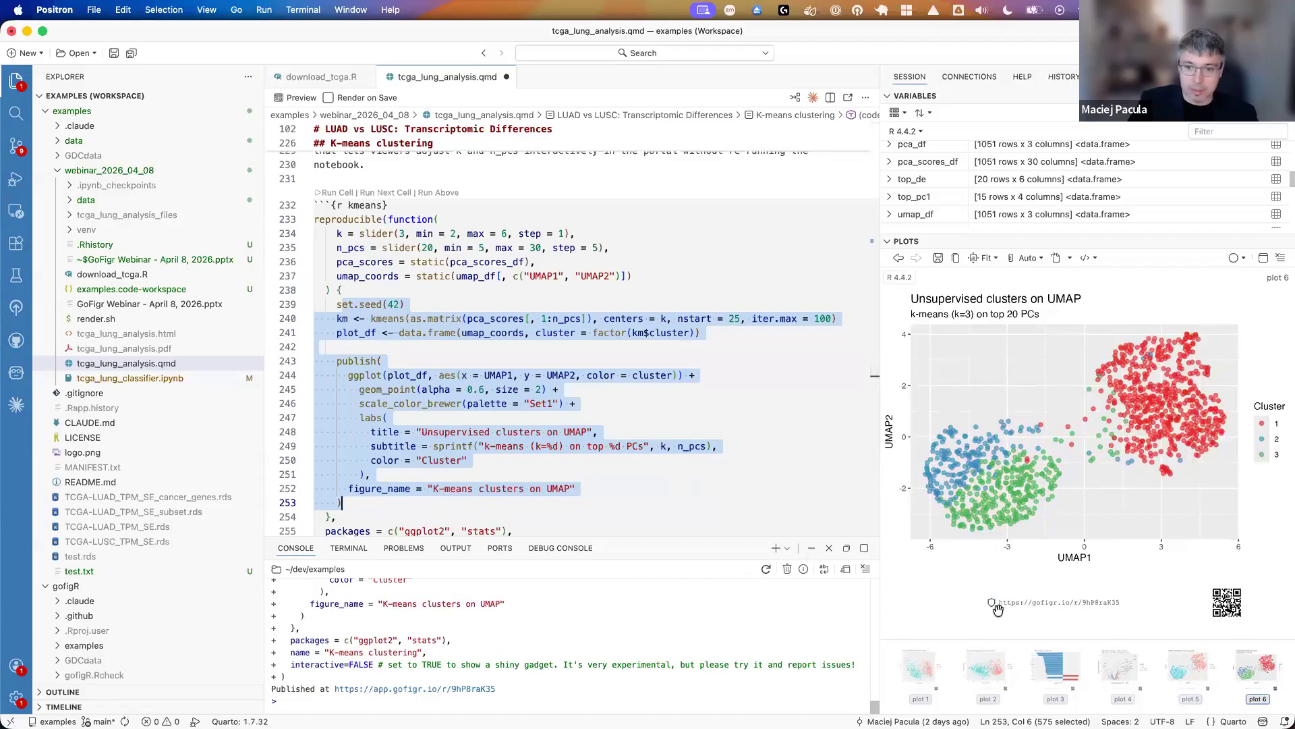
pyautogui.scroll(-2, 597, 460)
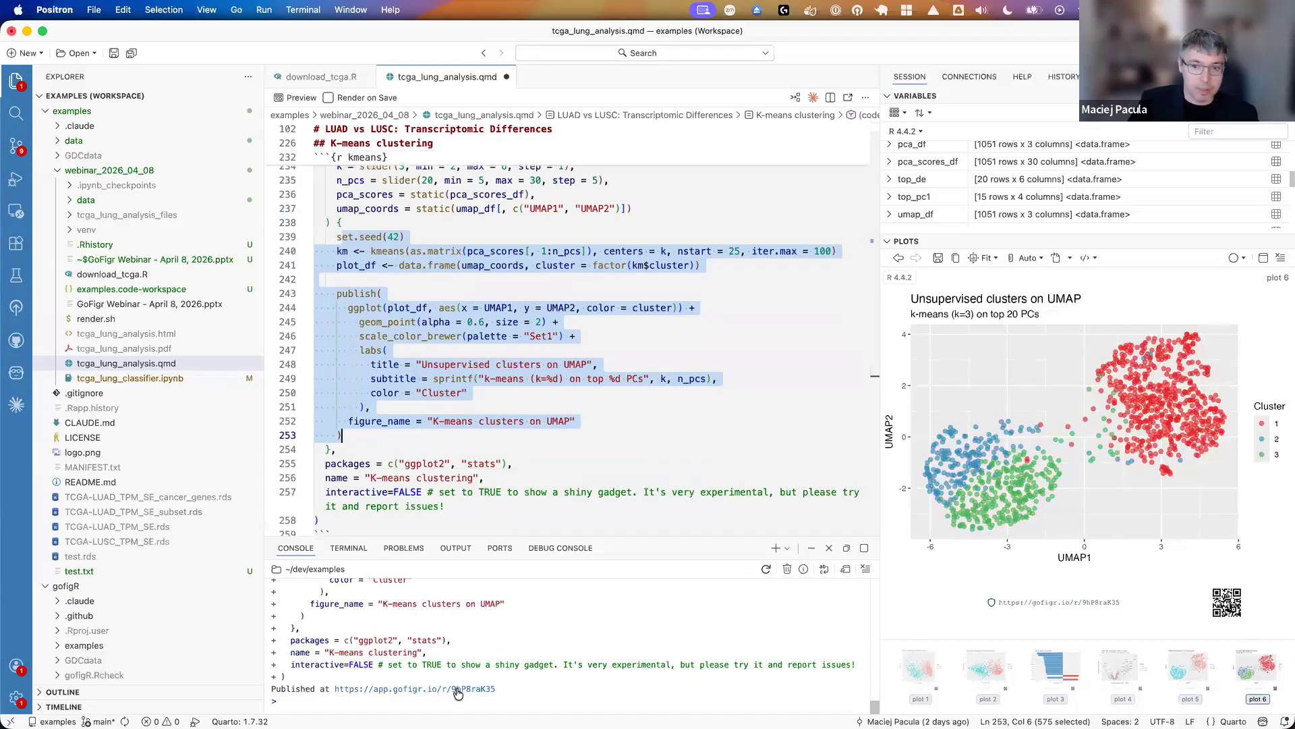
pyautogui.click(427, 691)
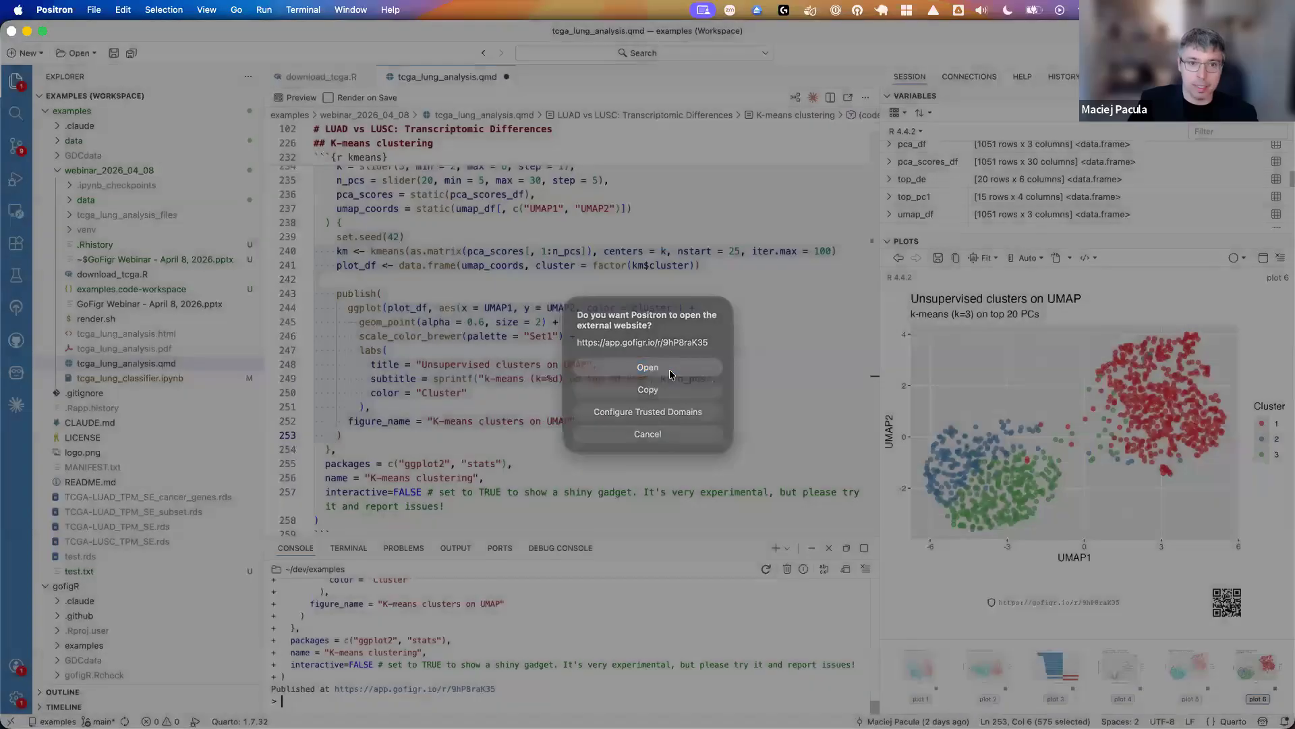
pyautogui.click(669, 371)
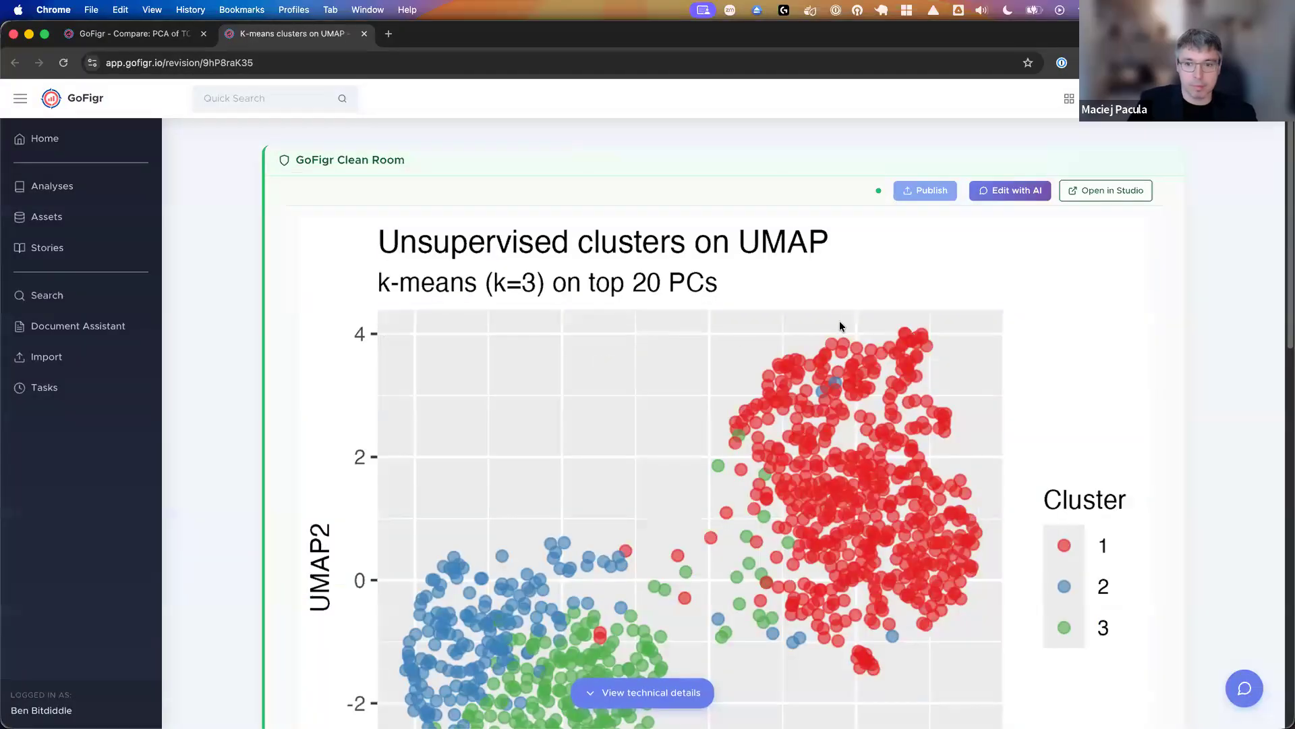
# - Raise k to 4 and on to 5 for the Clean Room k-means figure, and view the re-rendered clusters
pyautogui.scroll(-5, 924, 334)
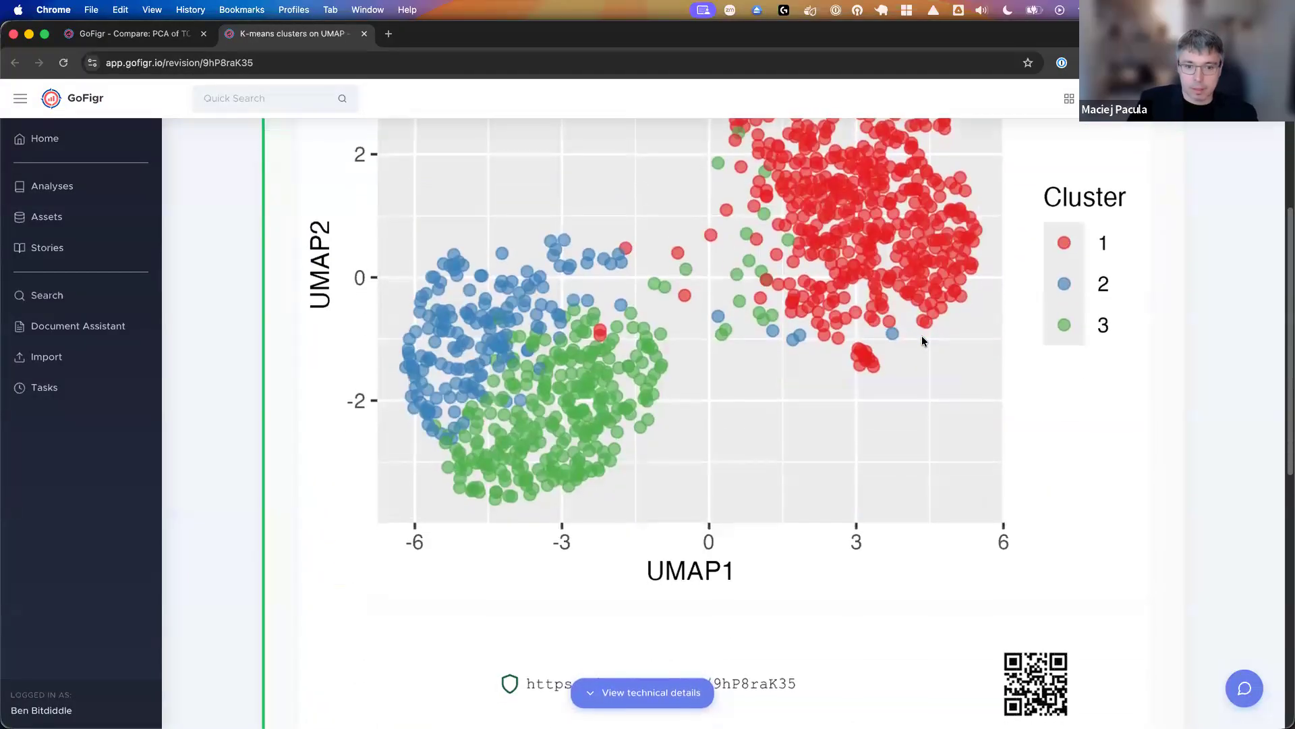
pyautogui.scroll(-5, 915, 339)
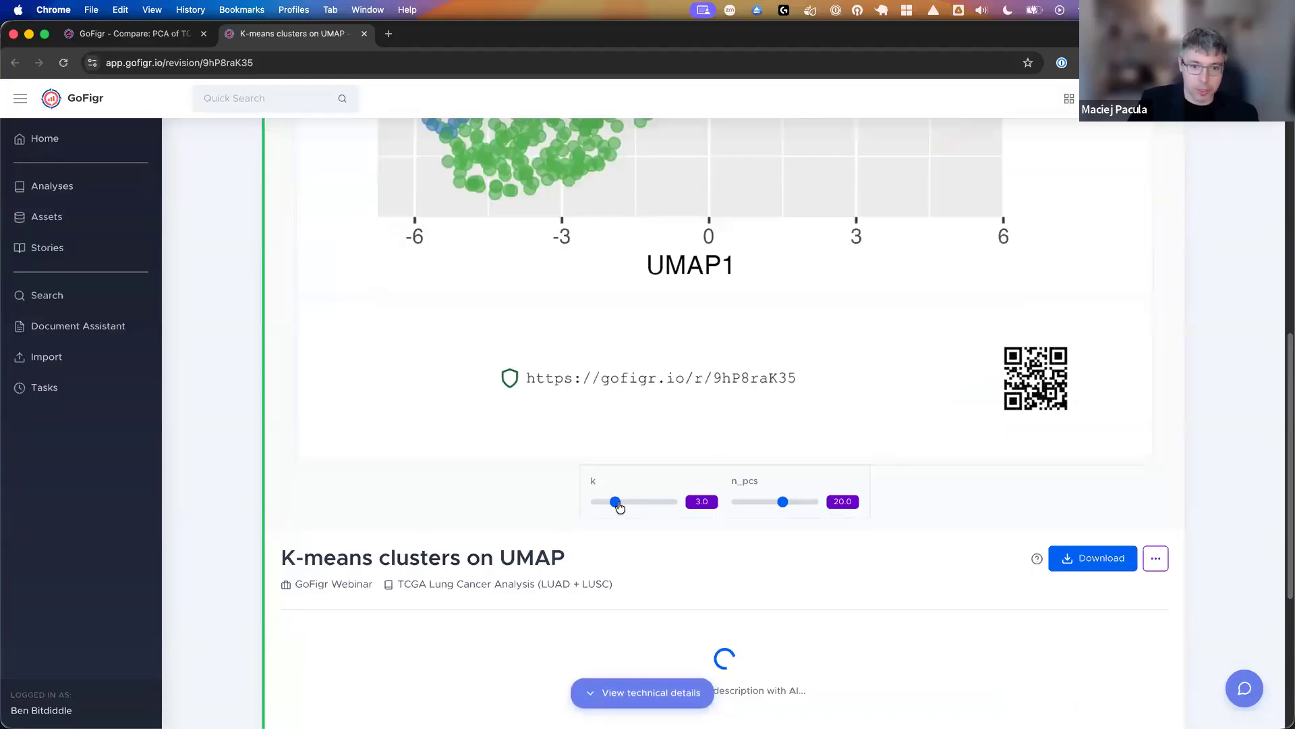
pyautogui.moveTo(619, 506); pyautogui.dragTo(634, 503)
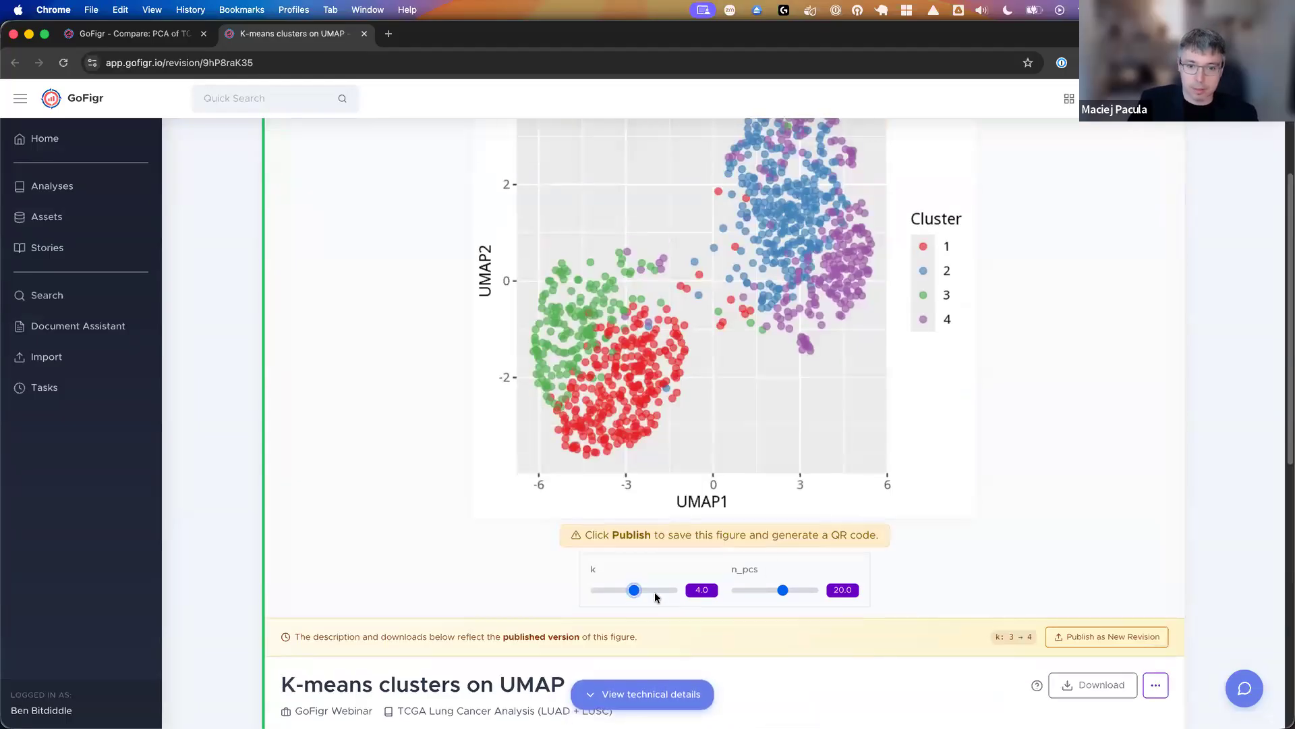
pyautogui.moveTo(638, 590); pyautogui.dragTo(653, 589)
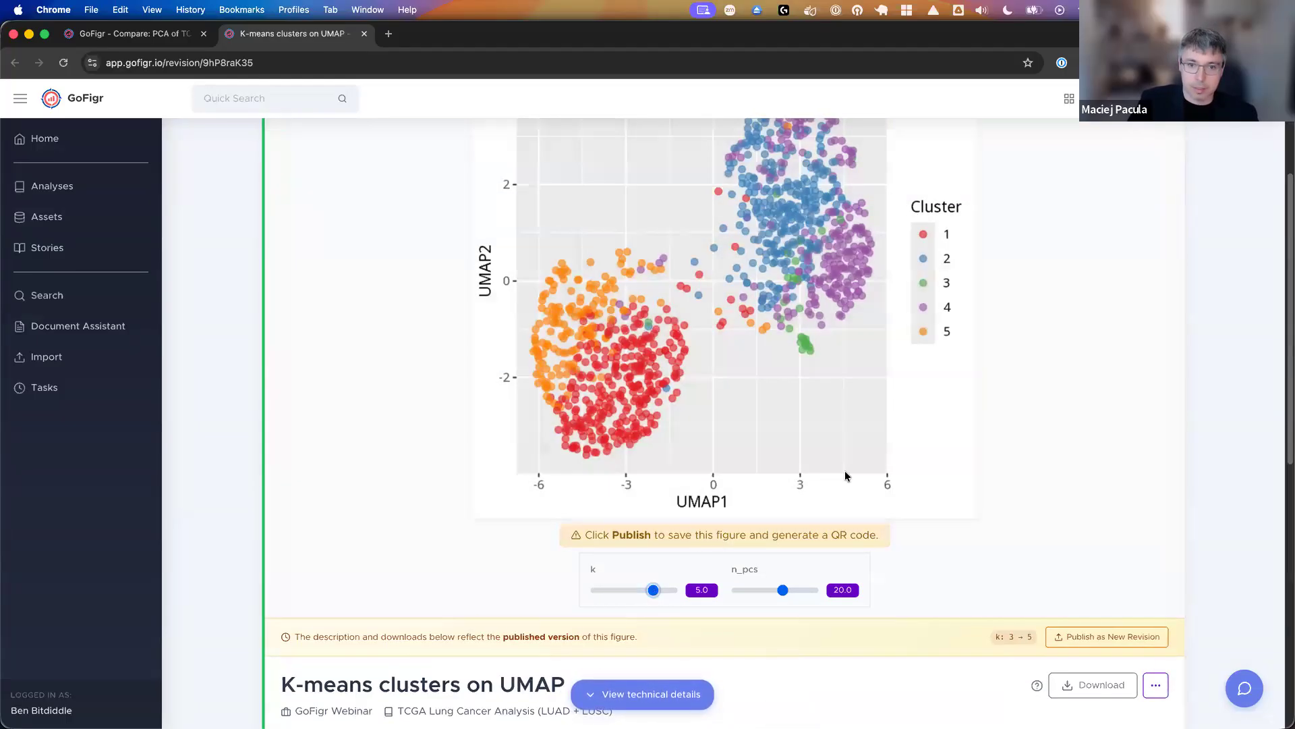
pyautogui.scroll(4, 844, 471)
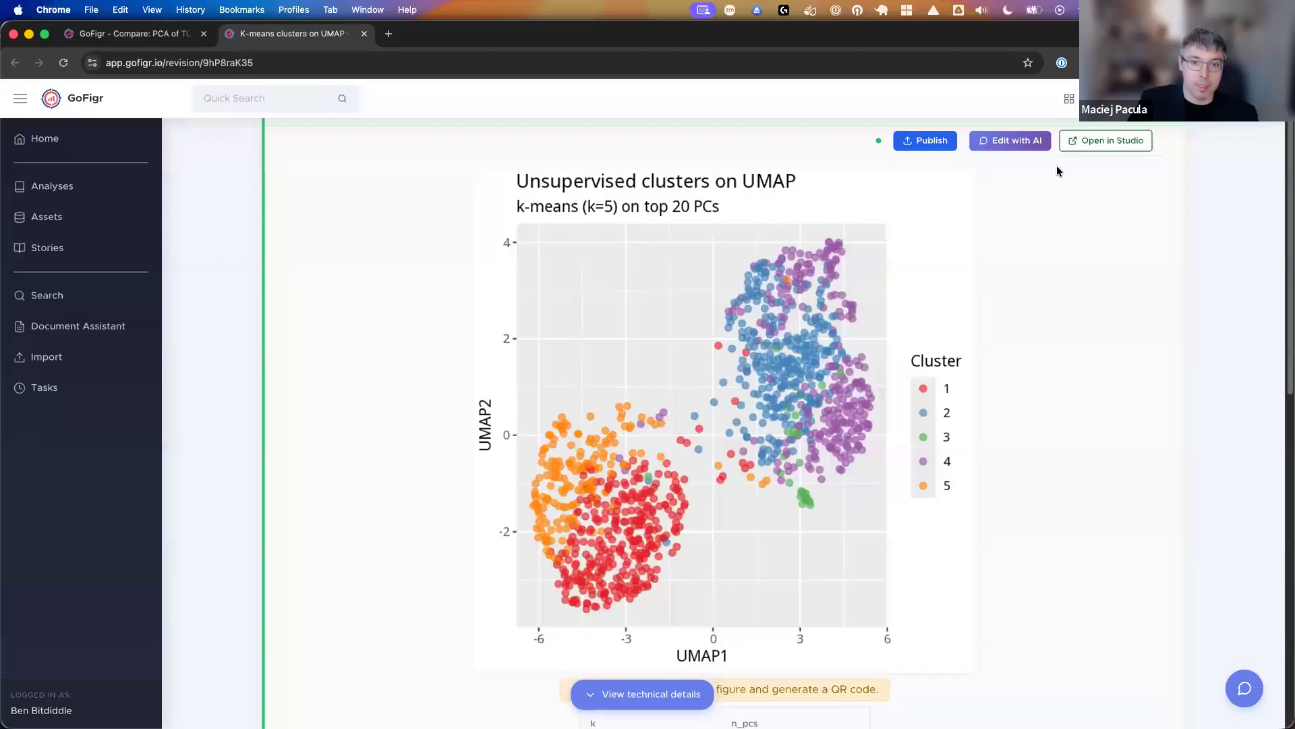
# - Open the K-means clusters on UMAP figure in Studio and view its code beside the plot
pyautogui.click(1083, 140)
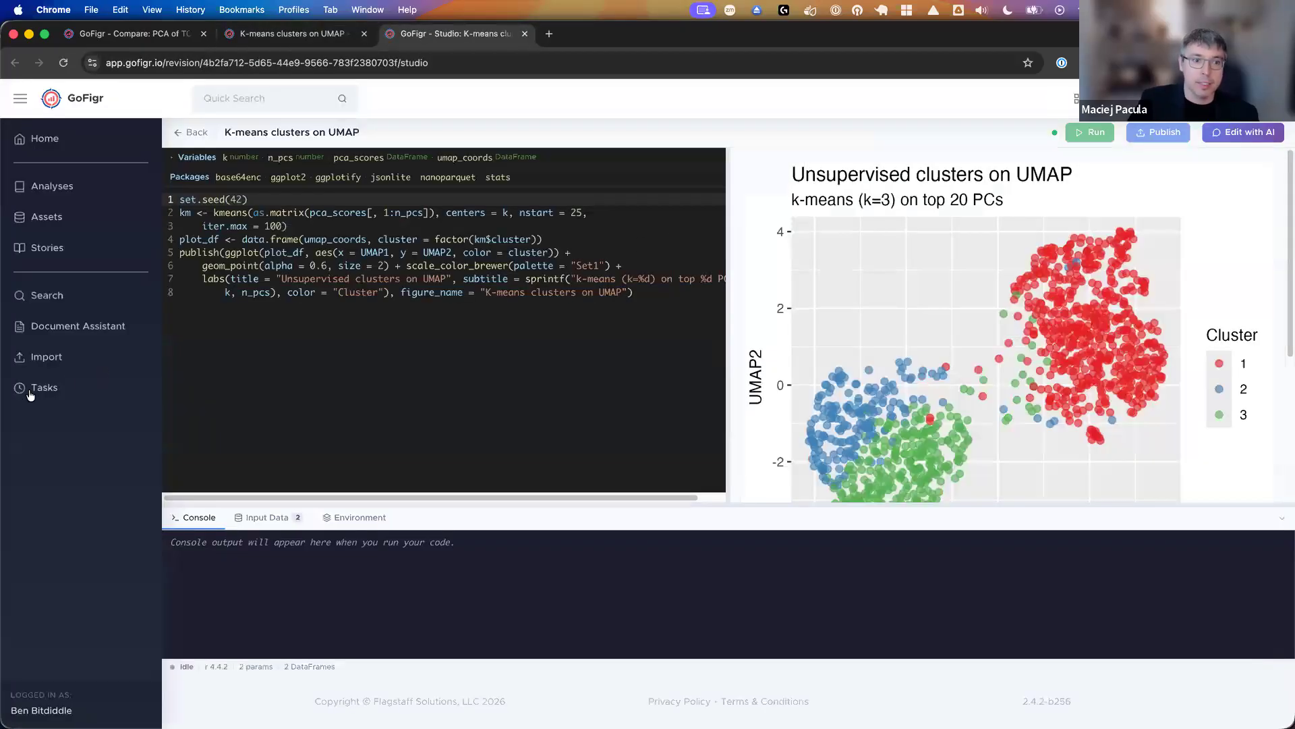
pyautogui.moveTo(434, 347); pyautogui.dragTo(260, 353)
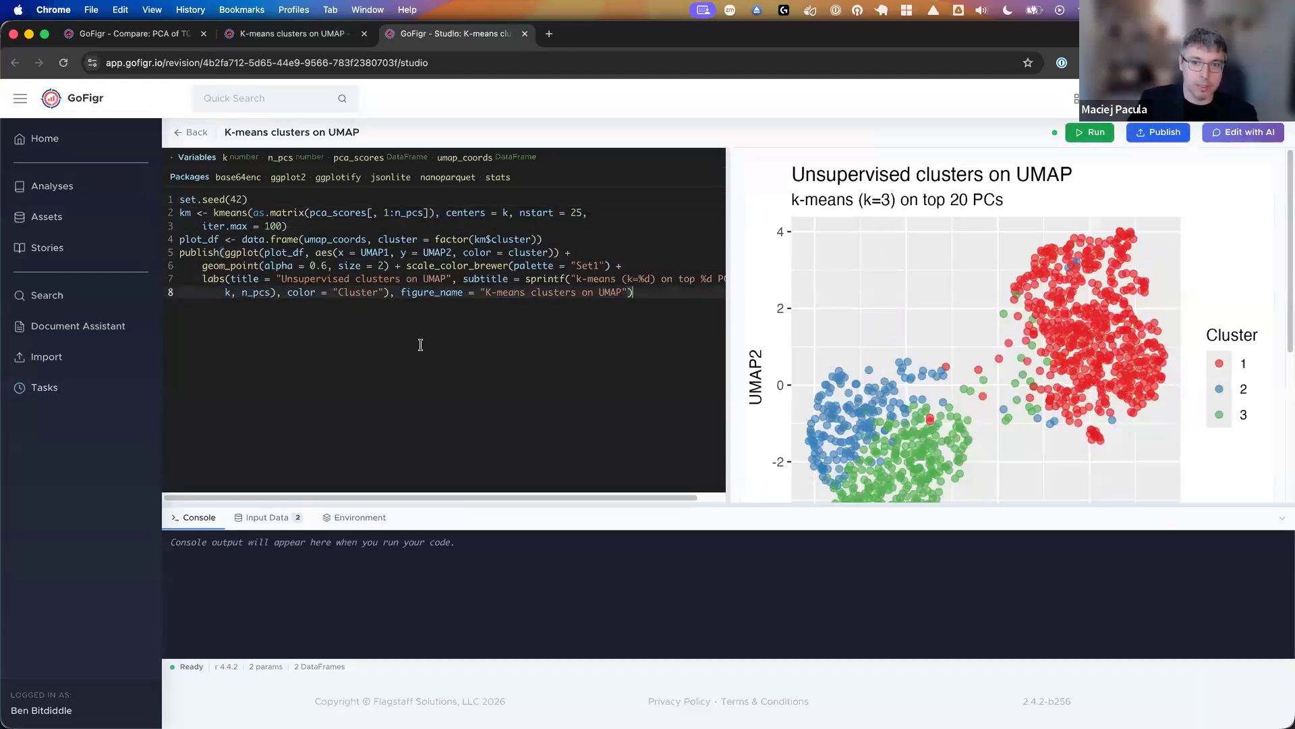
pyautogui.scroll(-1, 825, 302)
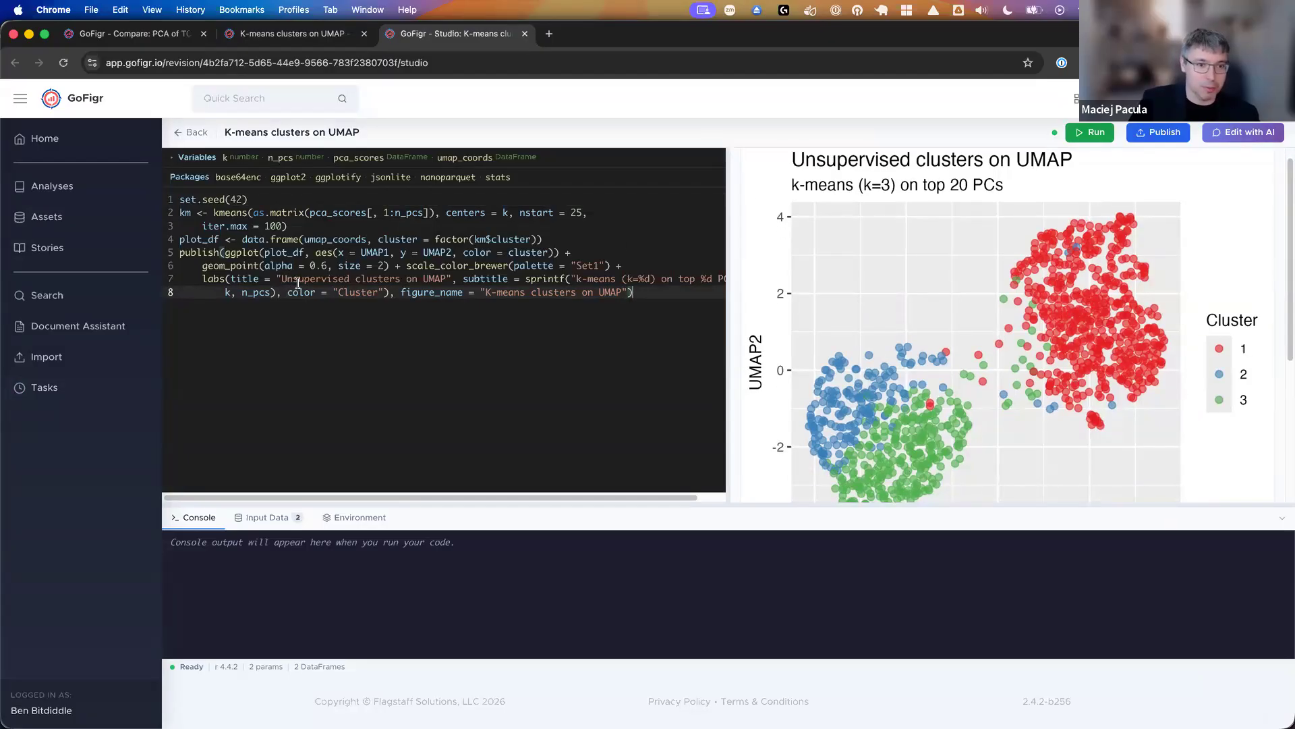
# - Shorten the plot title in the code to "Clusters on UMAP", rerun the code and view the updated figure
pyautogui.click(318, 281)
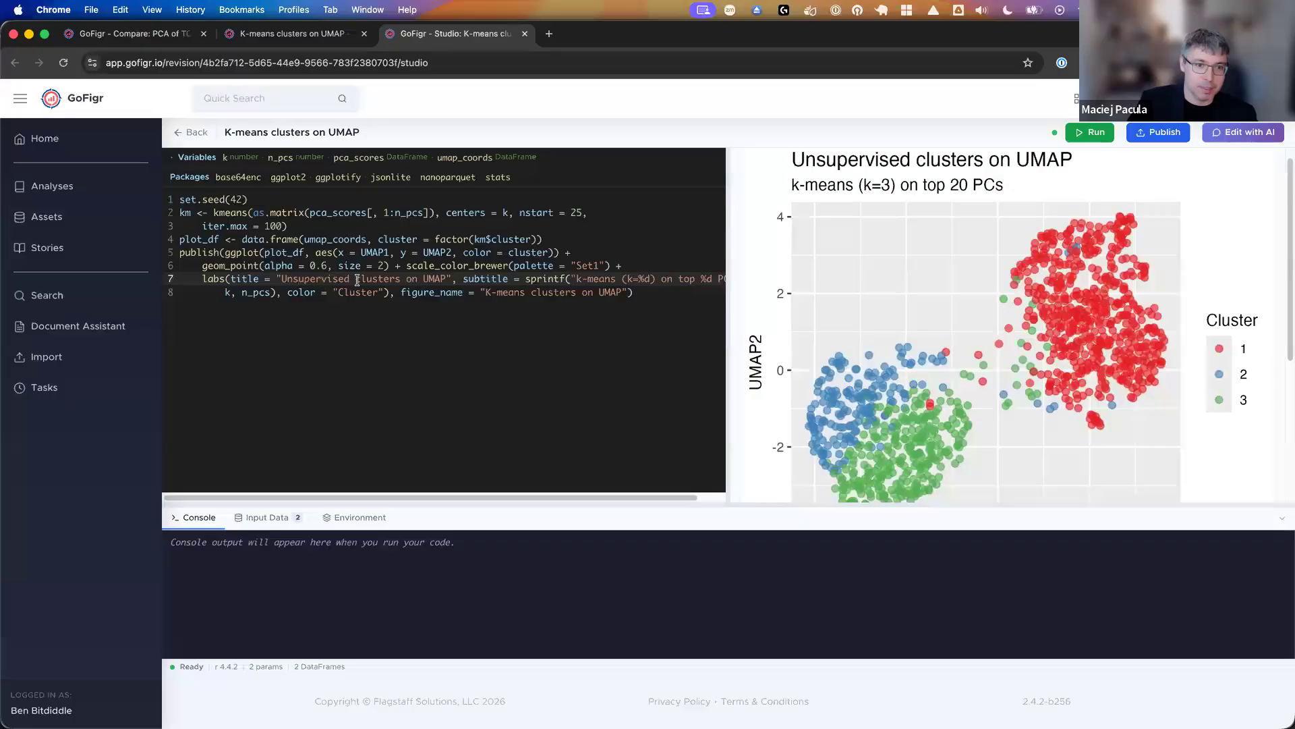
pyautogui.moveTo(360, 280); pyautogui.dragTo(285, 279)
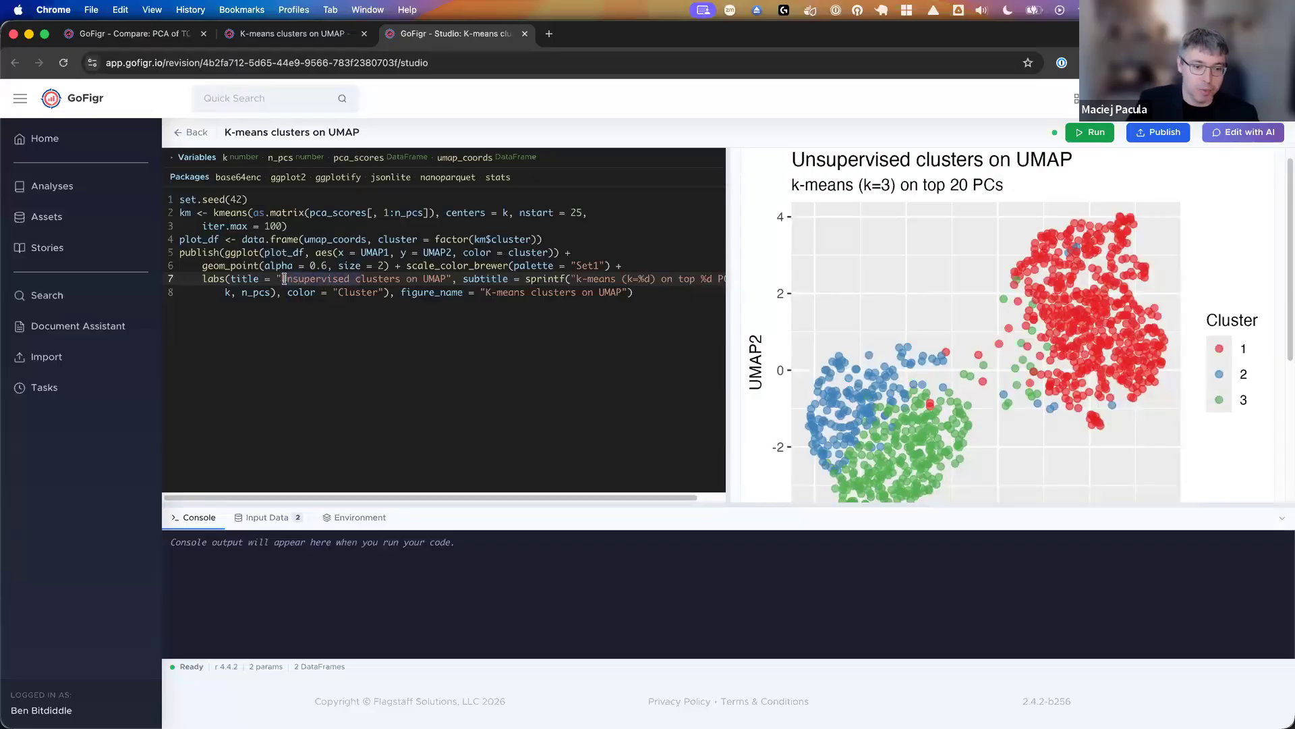
pyautogui.write('C')
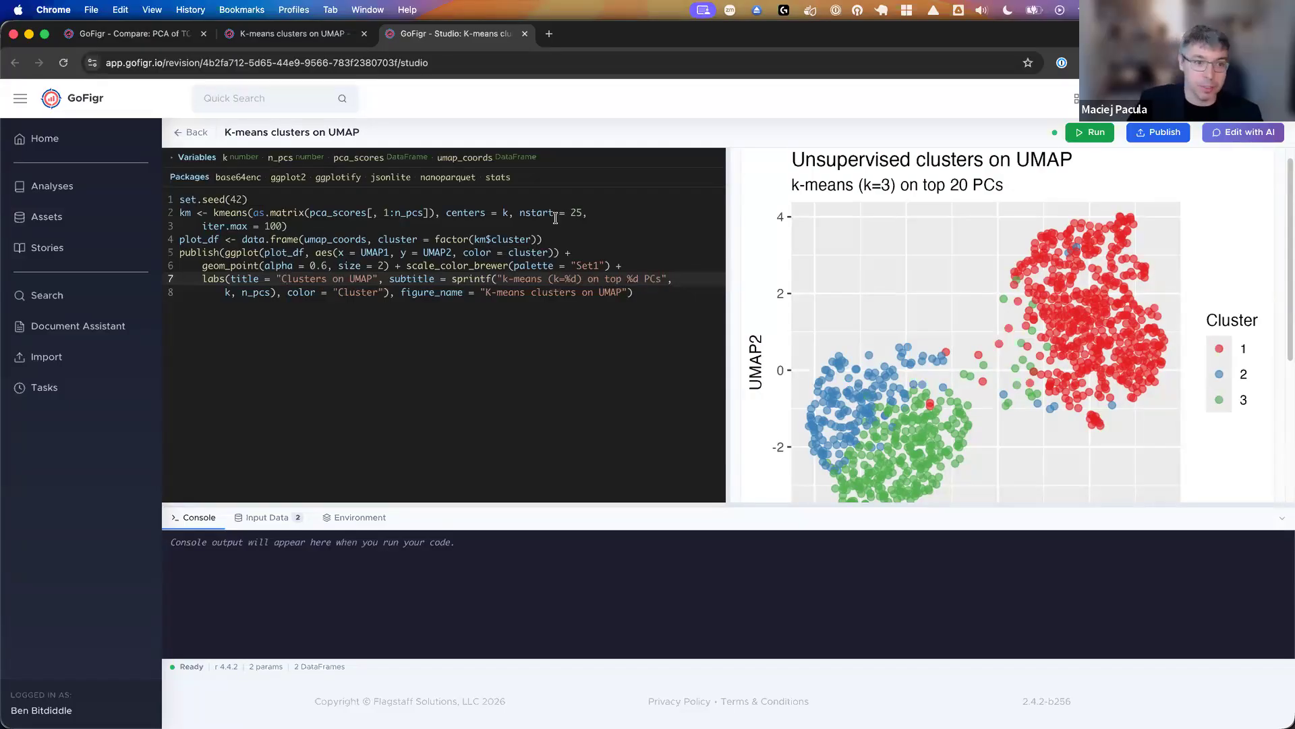
pyautogui.click(1077, 135)
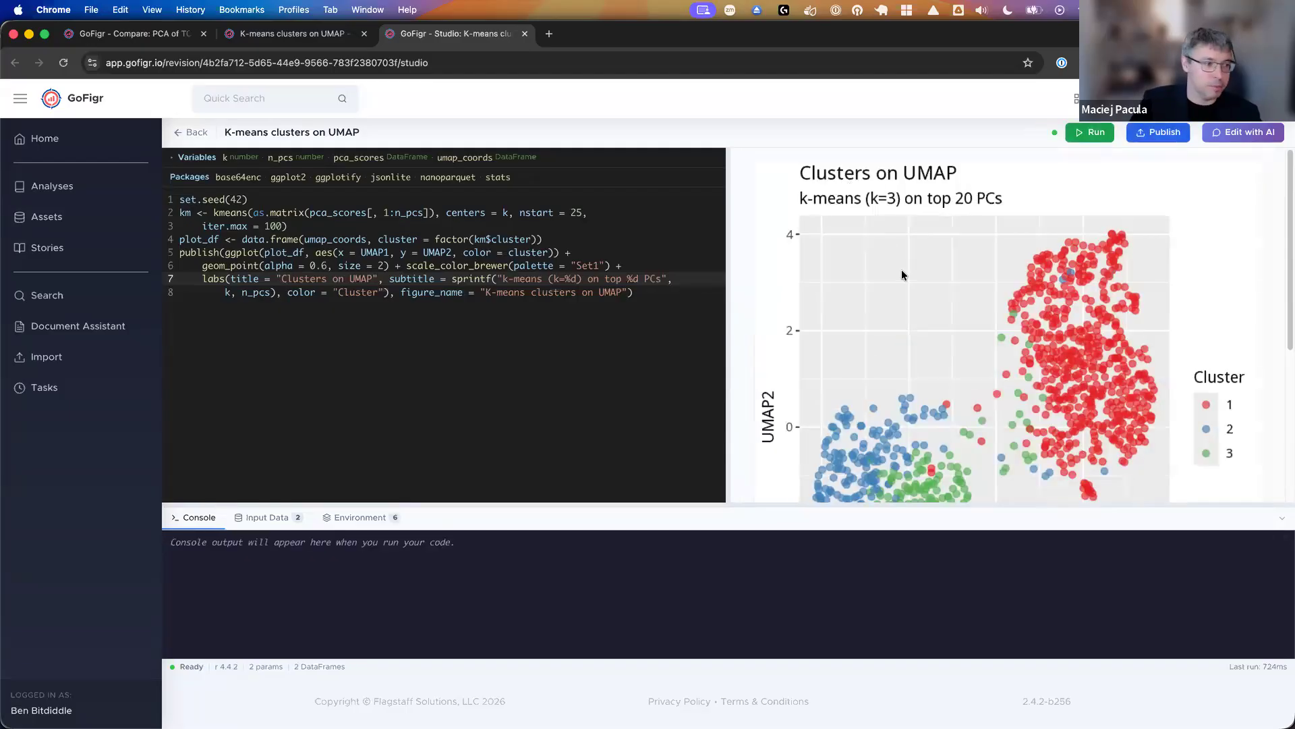
pyautogui.scroll(-2, 902, 269)
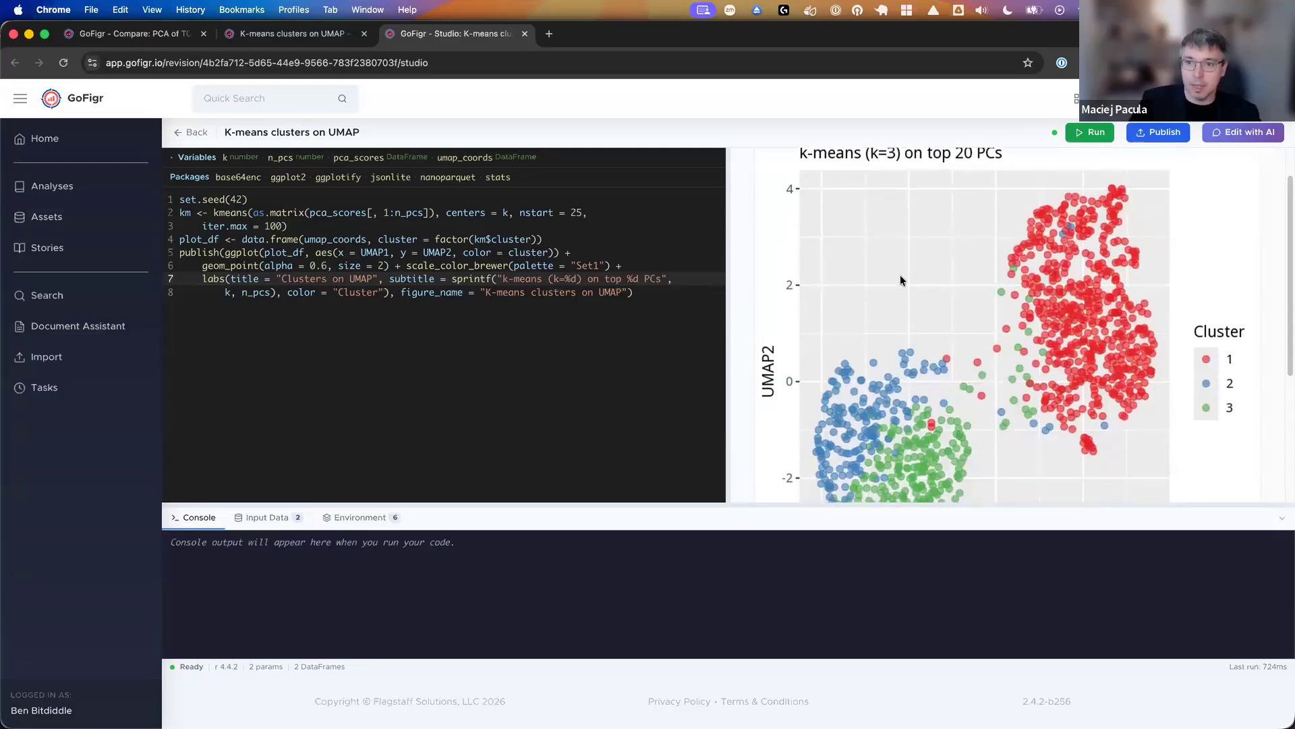
pyautogui.scroll(-4, 900, 276)
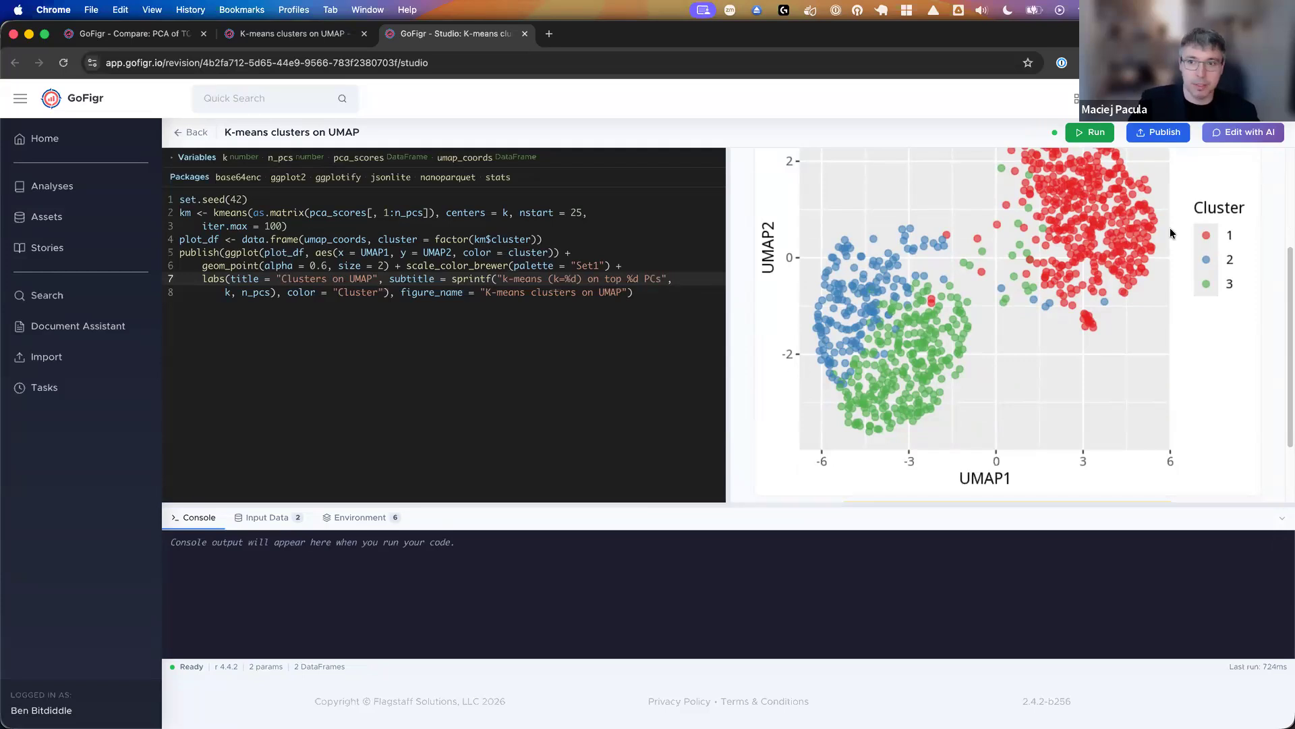
# - Ask the AI Figure Assistant "Can you change the color pallette" to recolor the K-means clusters figure in Studio
pyautogui.click(1240, 132)
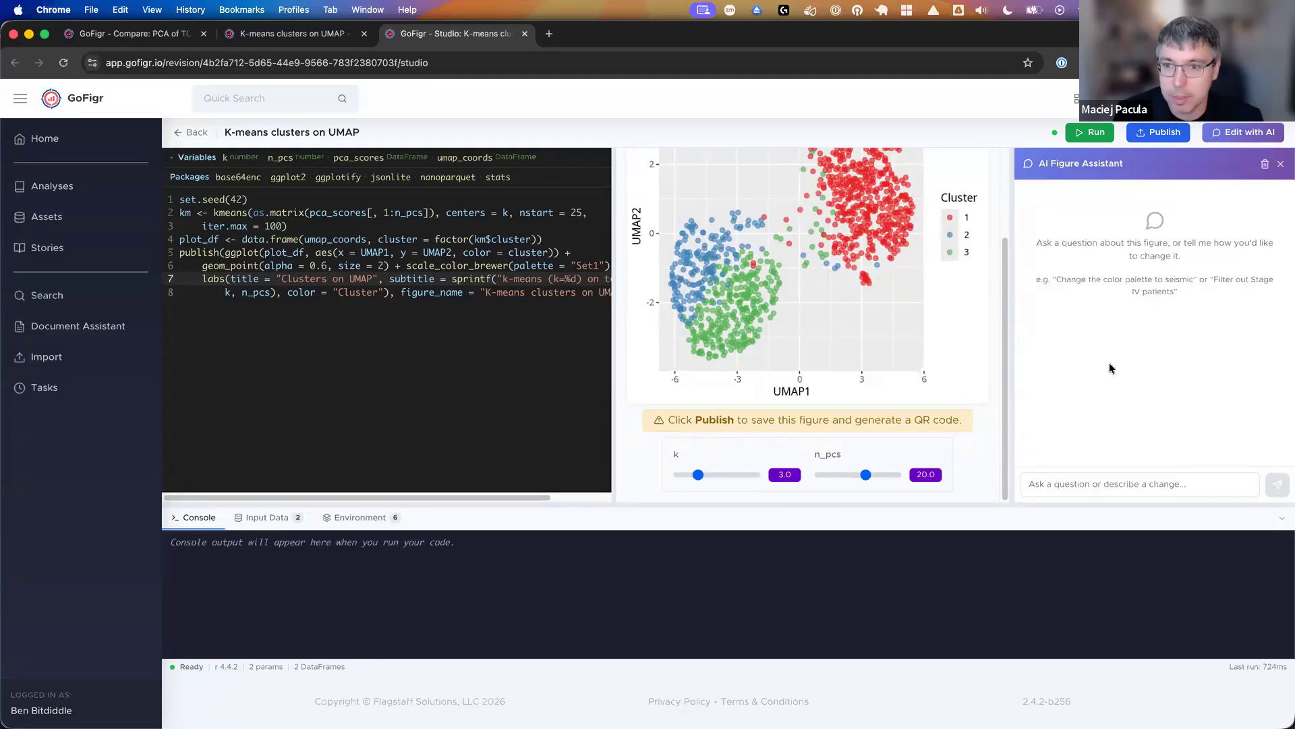
pyautogui.click(1134, 483)
pyautogui.write('Can you change the color')
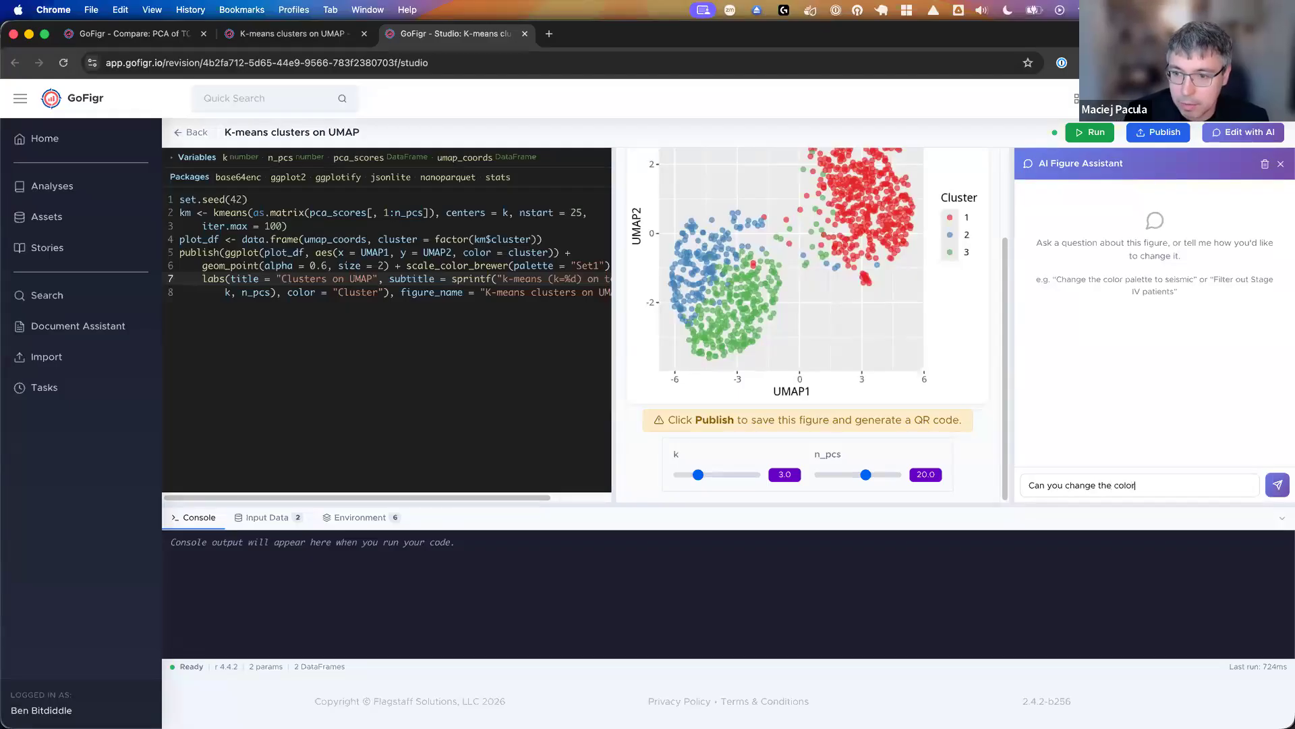
pyautogui.write(' pallette')
pyautogui.press('Return')
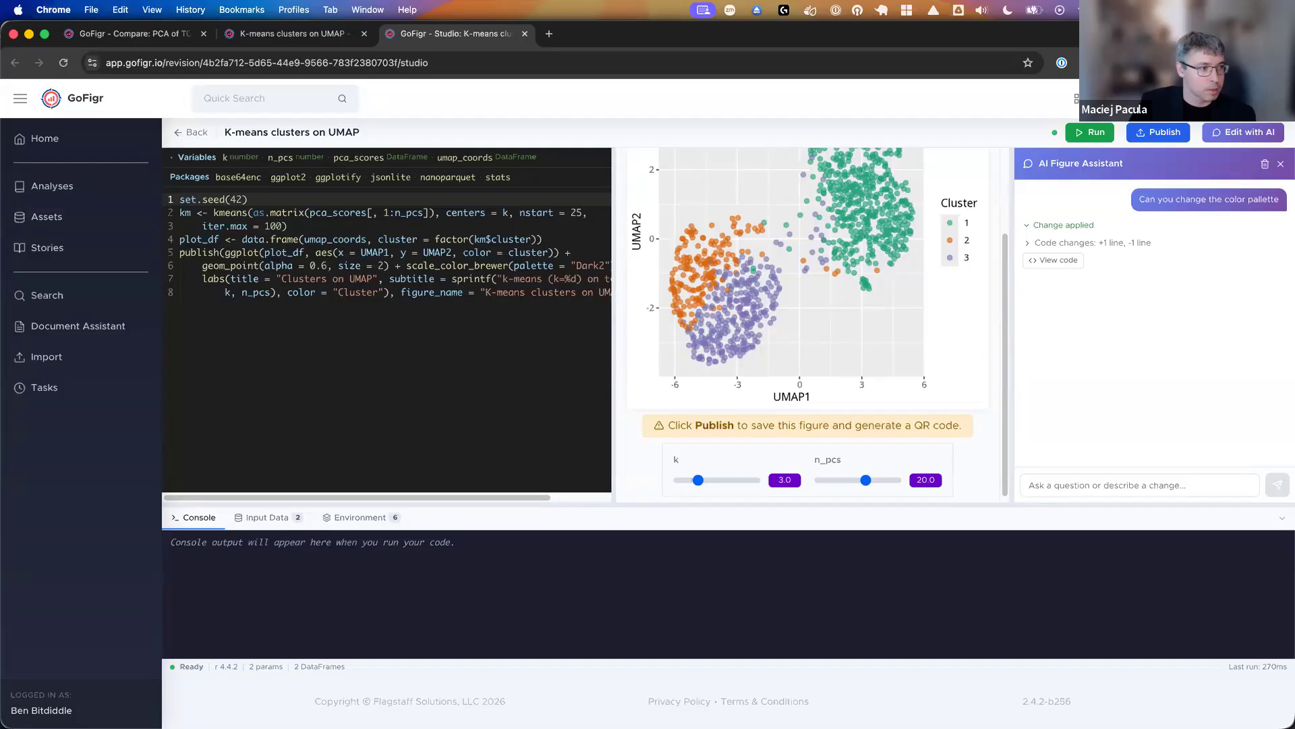
# - Switch to Positron and run the survival-prep cell in the Survival Analysis section of tcga_lung_analysis.qmd
pyautogui.moveTo(775, 705)
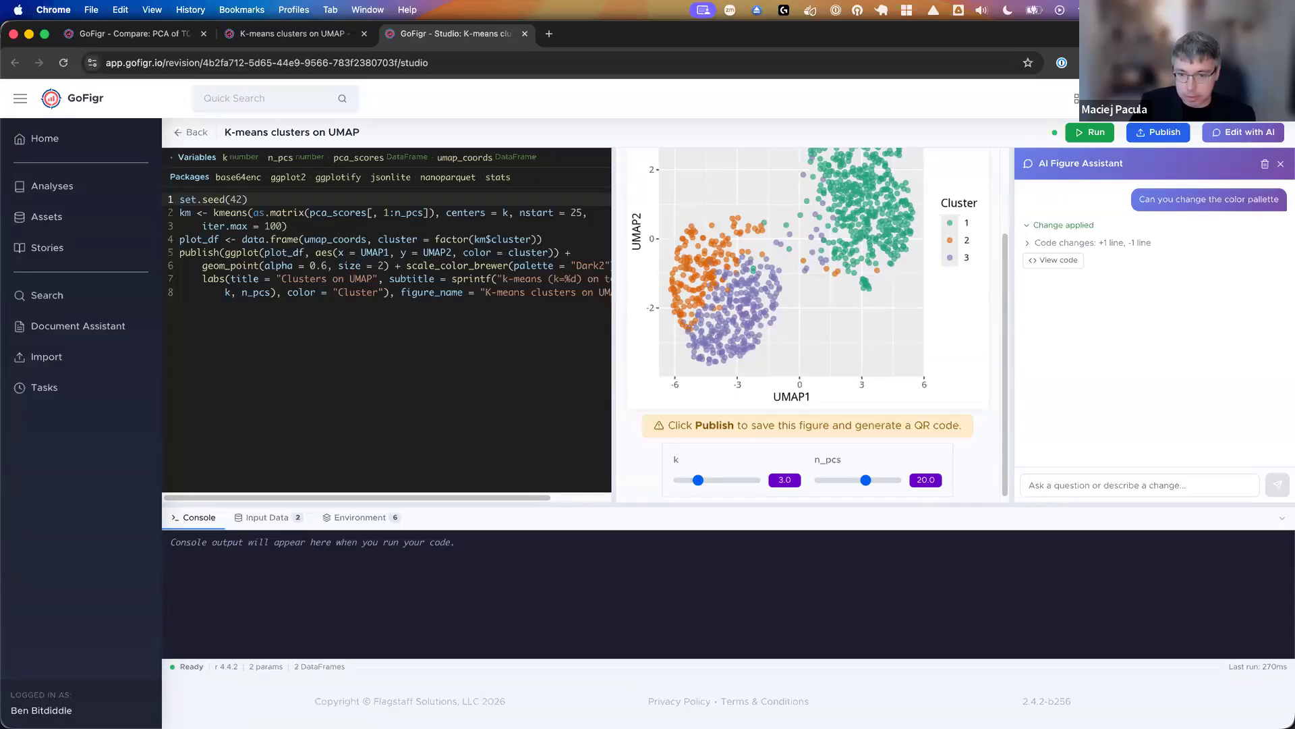
pyautogui.click(875, 695)
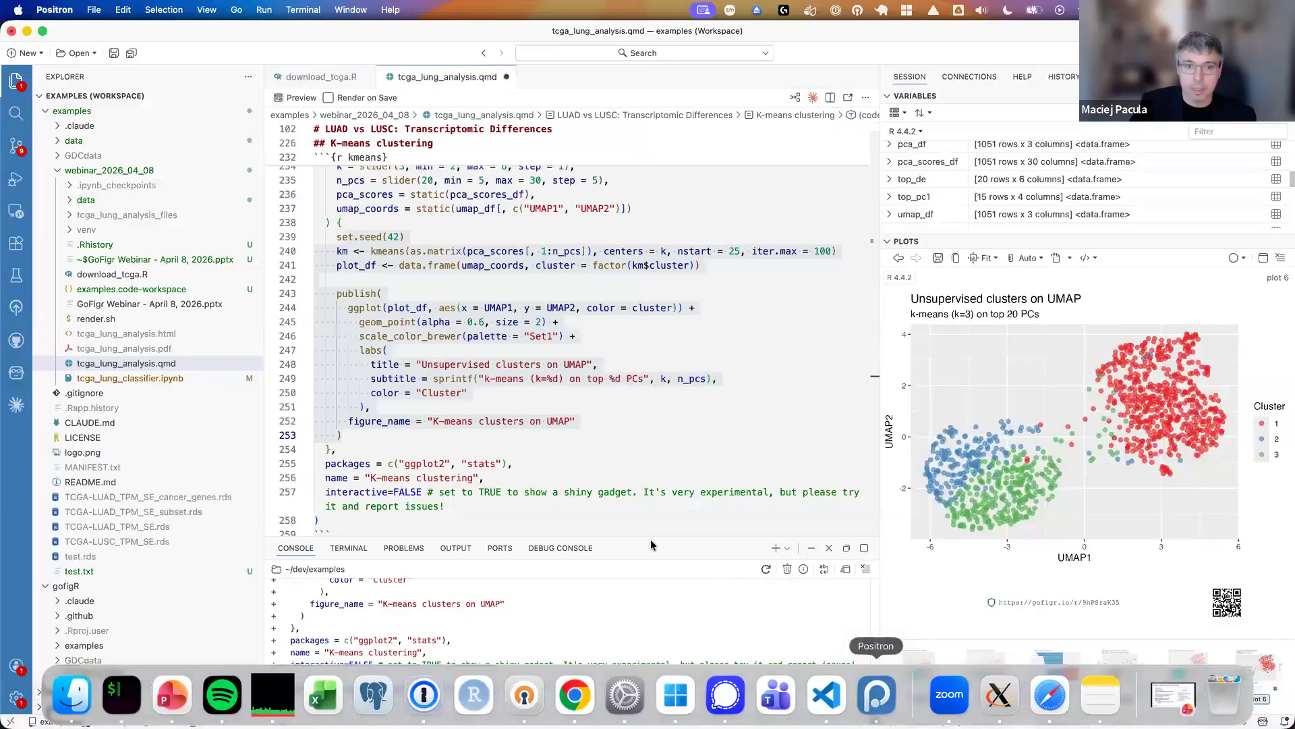
pyautogui.scroll(-3, 646, 476)
pyautogui.scroll(-8, 646, 476)
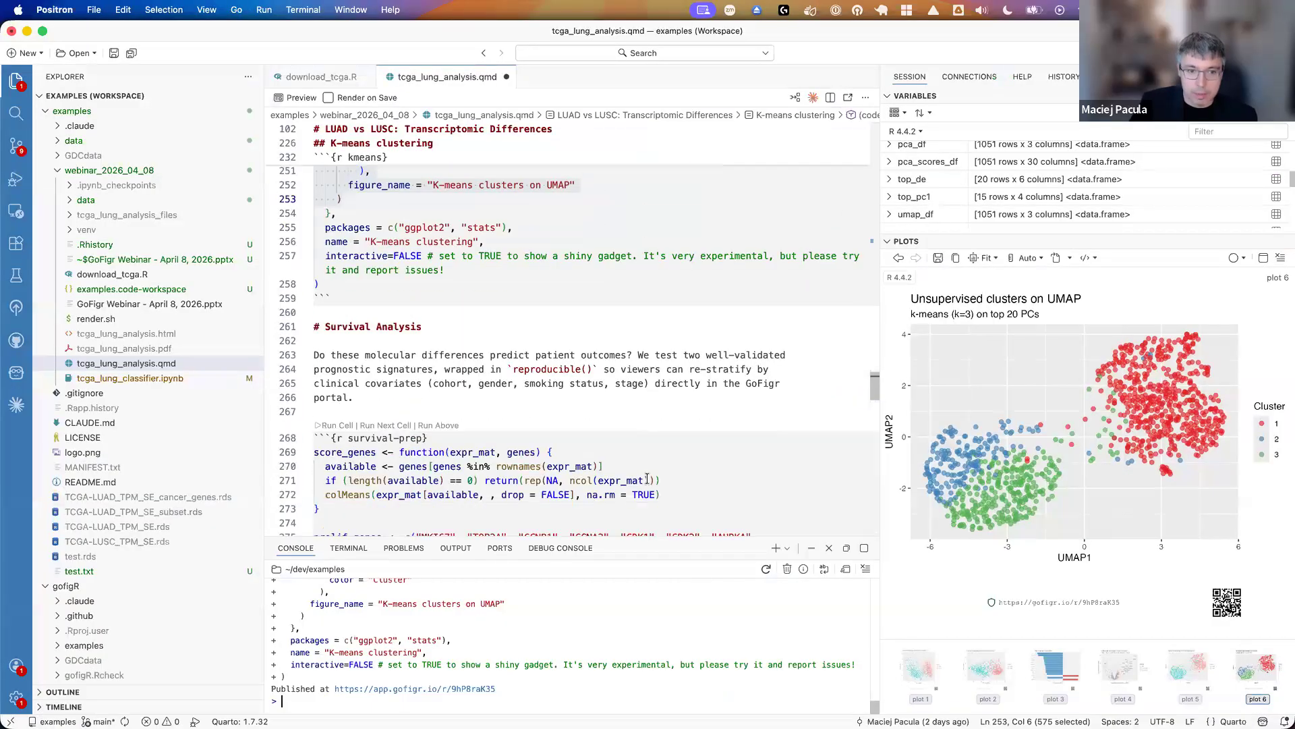
pyautogui.scroll(-1, 647, 480)
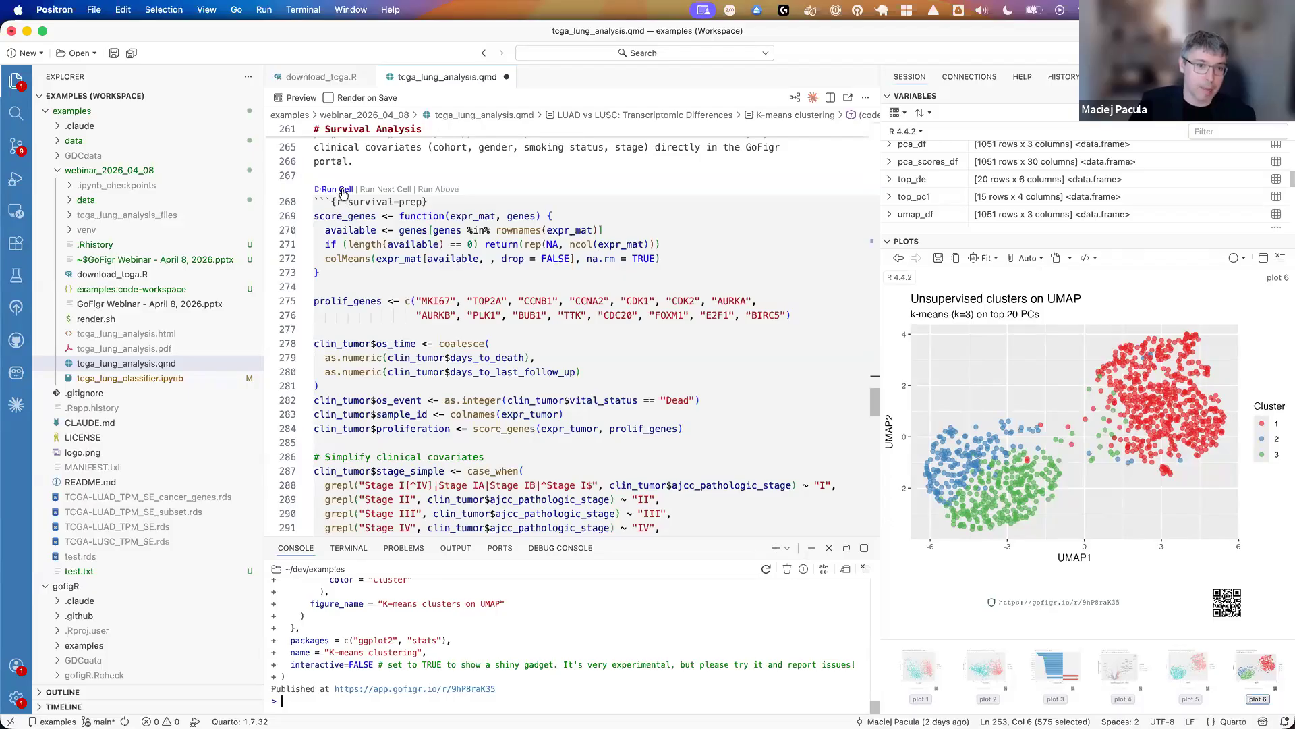
pyautogui.moveTo(375, 236)
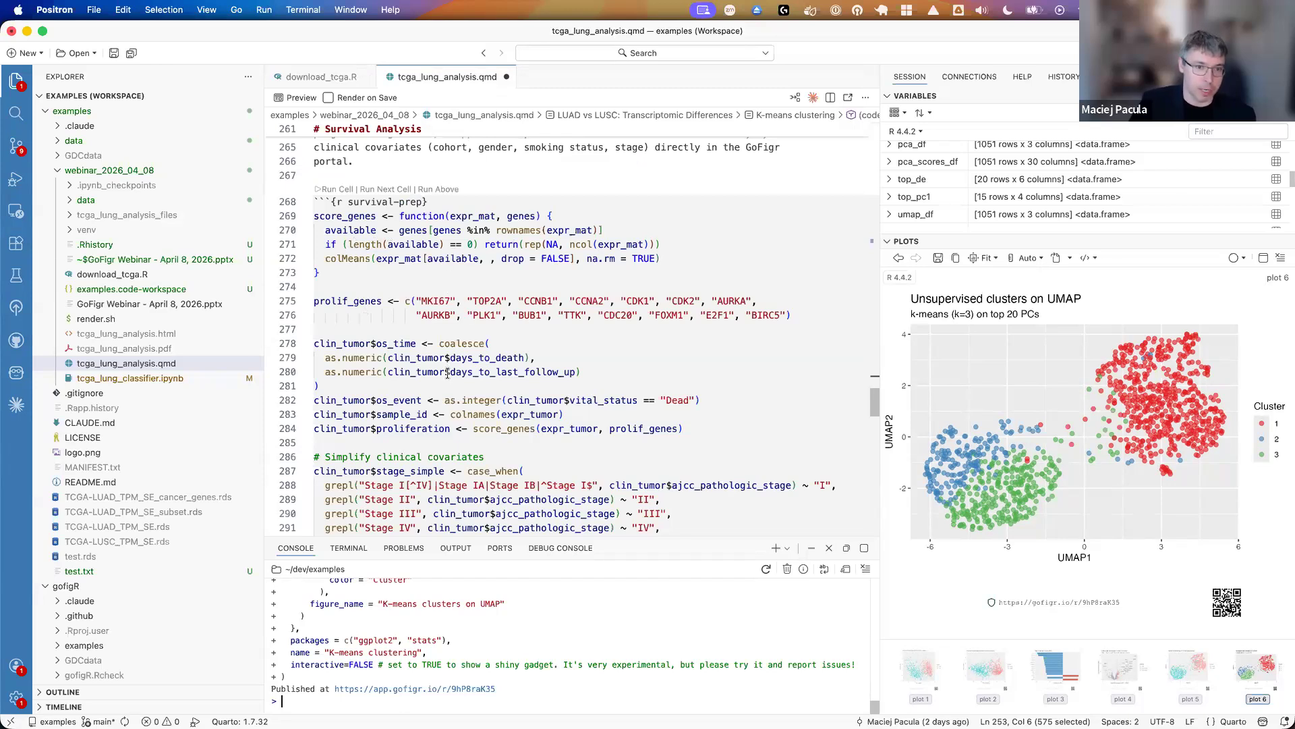
pyautogui.scroll(-2, 412, 343)
pyautogui.scroll(2, 412, 343)
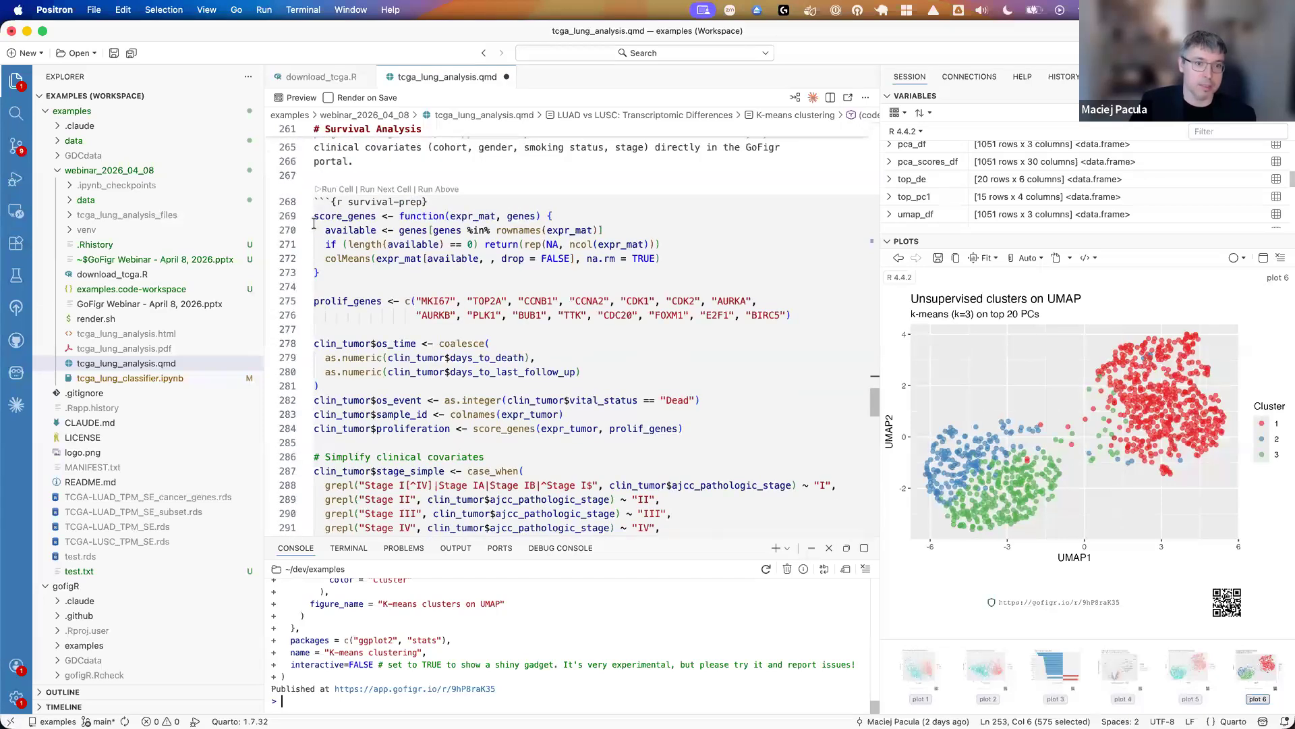
pyautogui.click(338, 189)
# - Examine the clinical covariate code in survival-prep and the dropdown parameters, filtering and plotting code of the km-proliferation cell
pyautogui.scroll(-2, 388, 368)
pyautogui.scroll(-6, 388, 366)
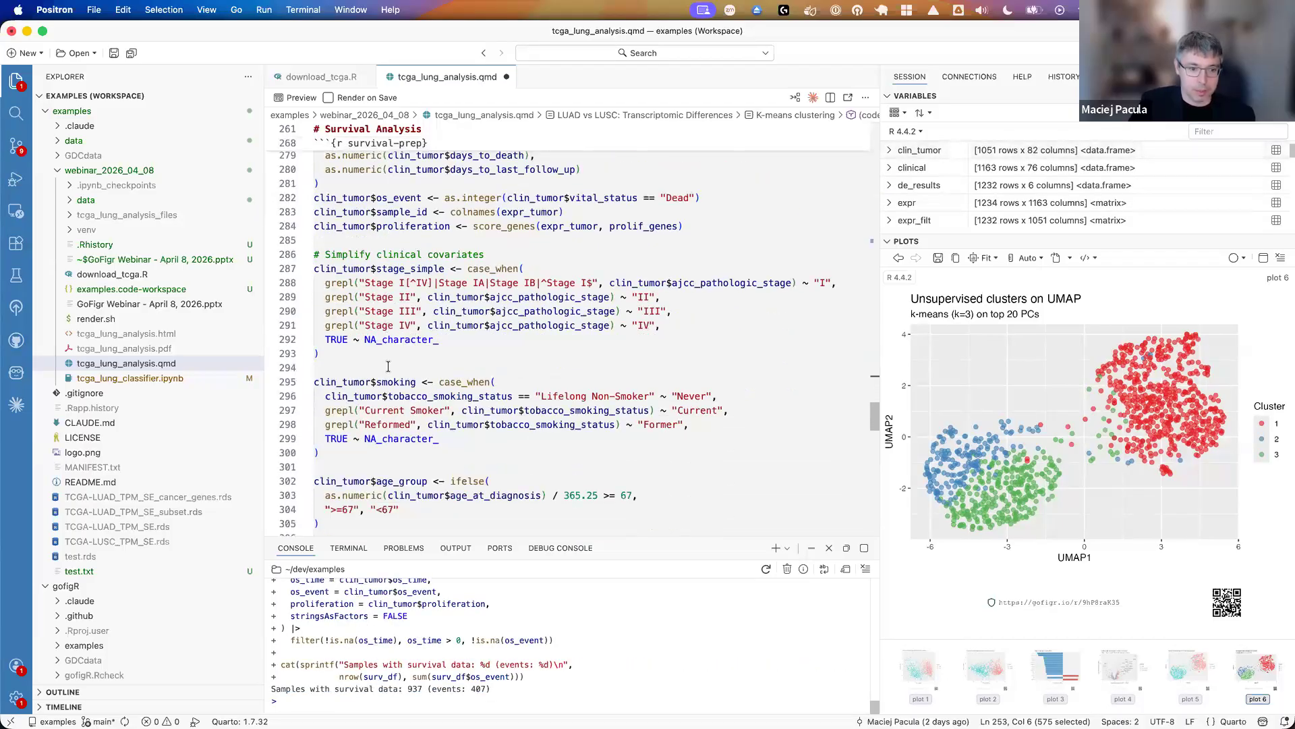
pyautogui.moveTo(375, 378); pyautogui.dragTo(336, 519)
pyautogui.scroll(-2, 405, 499)
pyautogui.scroll(-6, 444, 489)
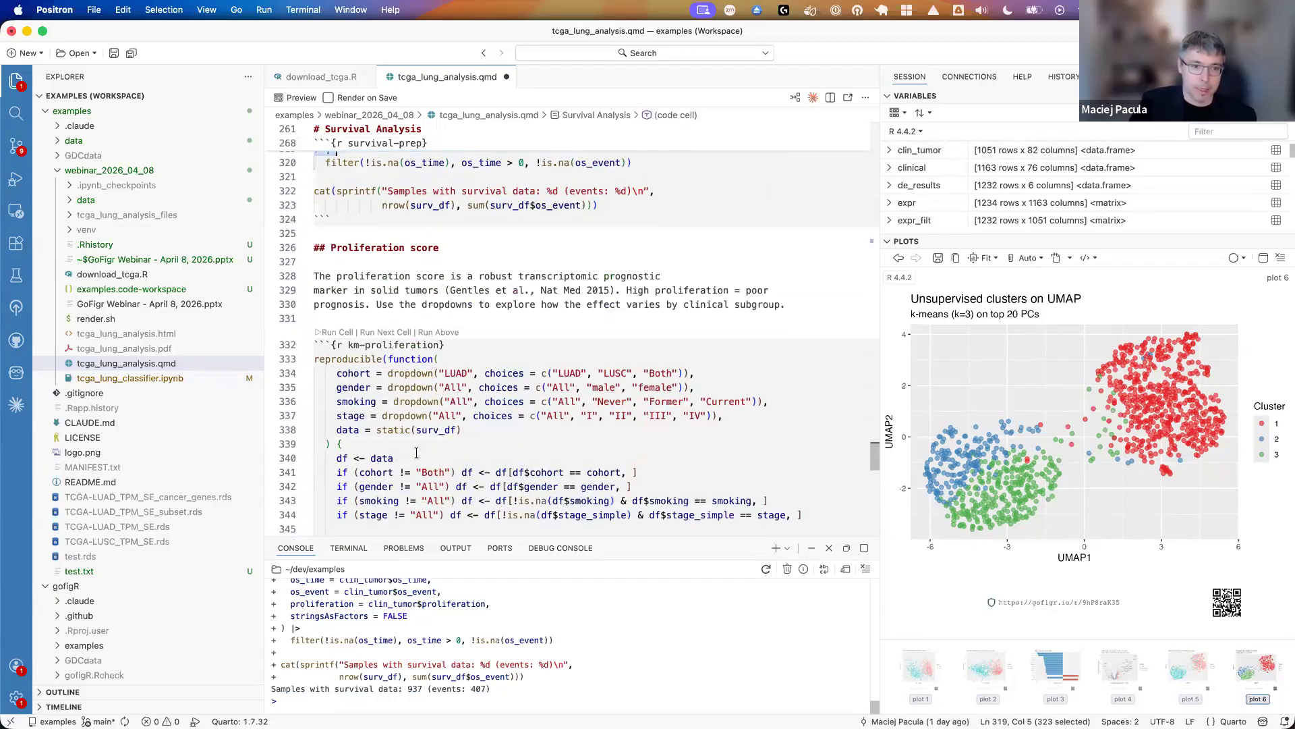
pyautogui.scroll(-2, 344, 347)
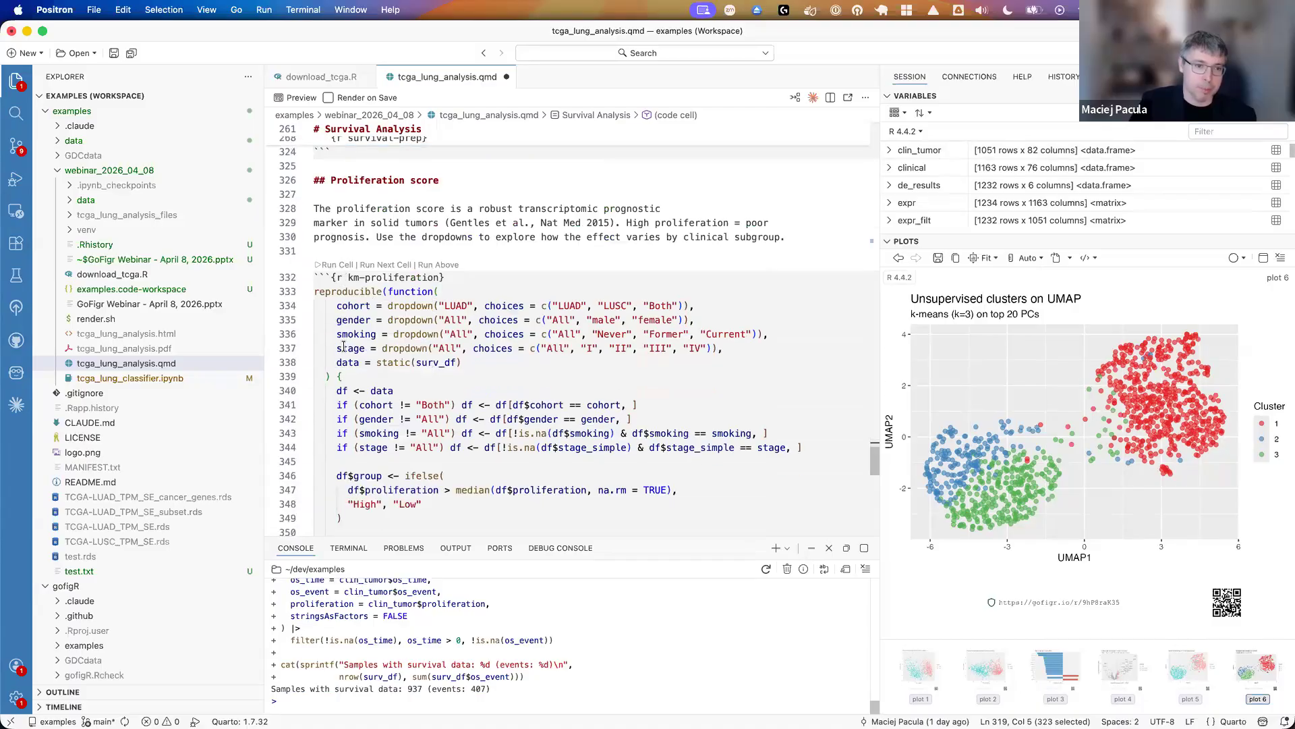
pyautogui.doubleClick(352, 290)
pyautogui.click(404, 334)
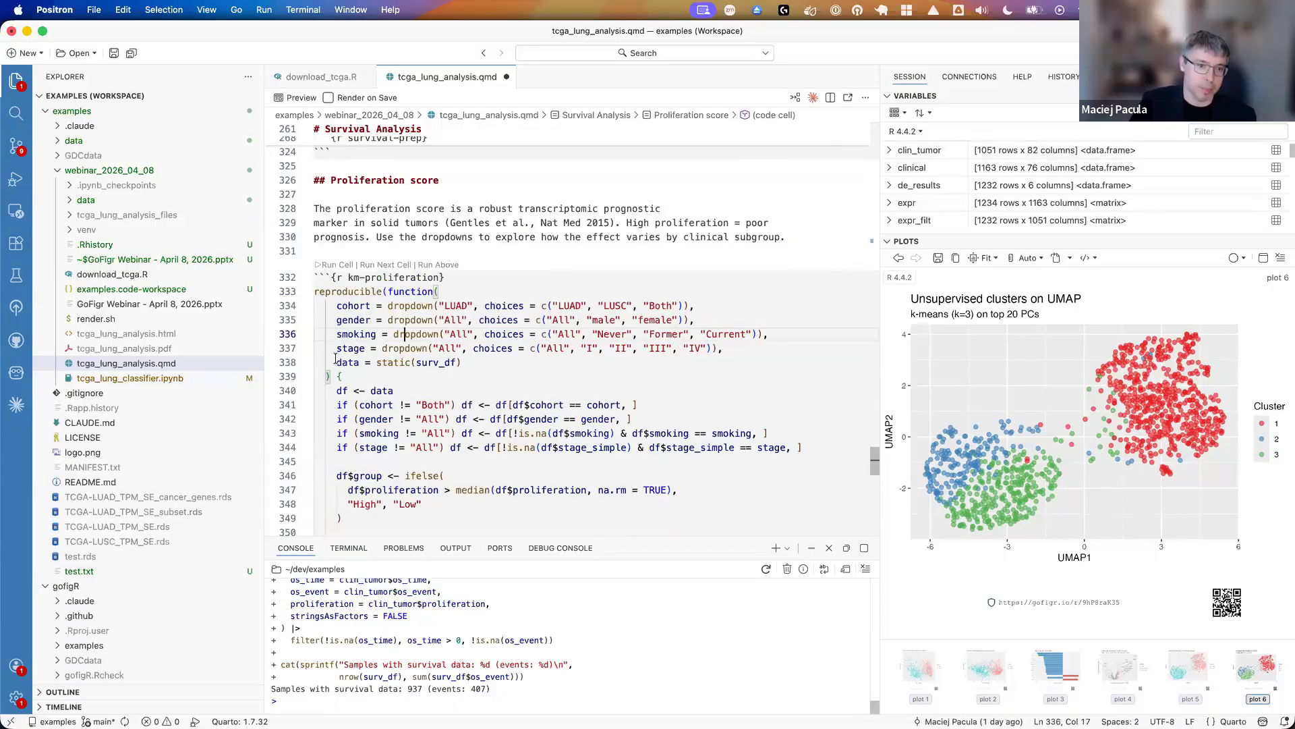
pyautogui.scroll(-2, 369, 370)
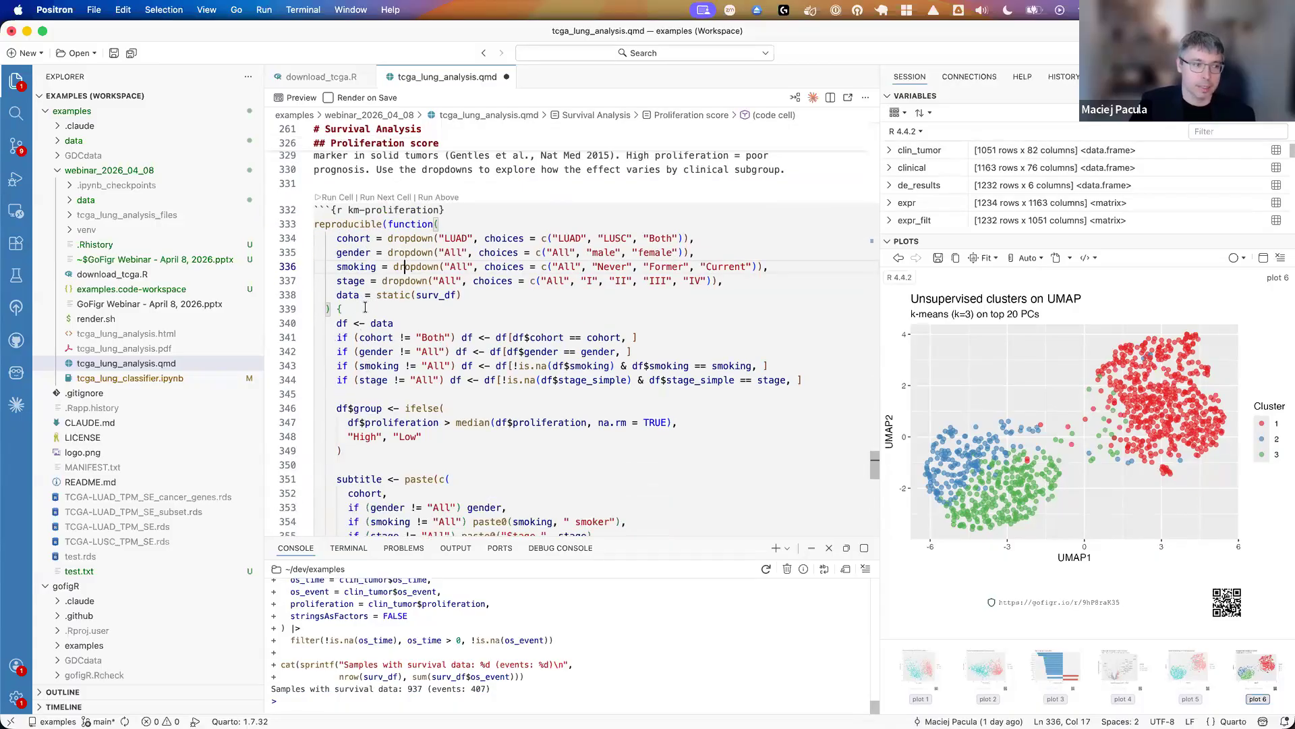
pyautogui.moveTo(365, 308); pyautogui.dragTo(437, 437)
pyautogui.scroll(-3, 437, 437)
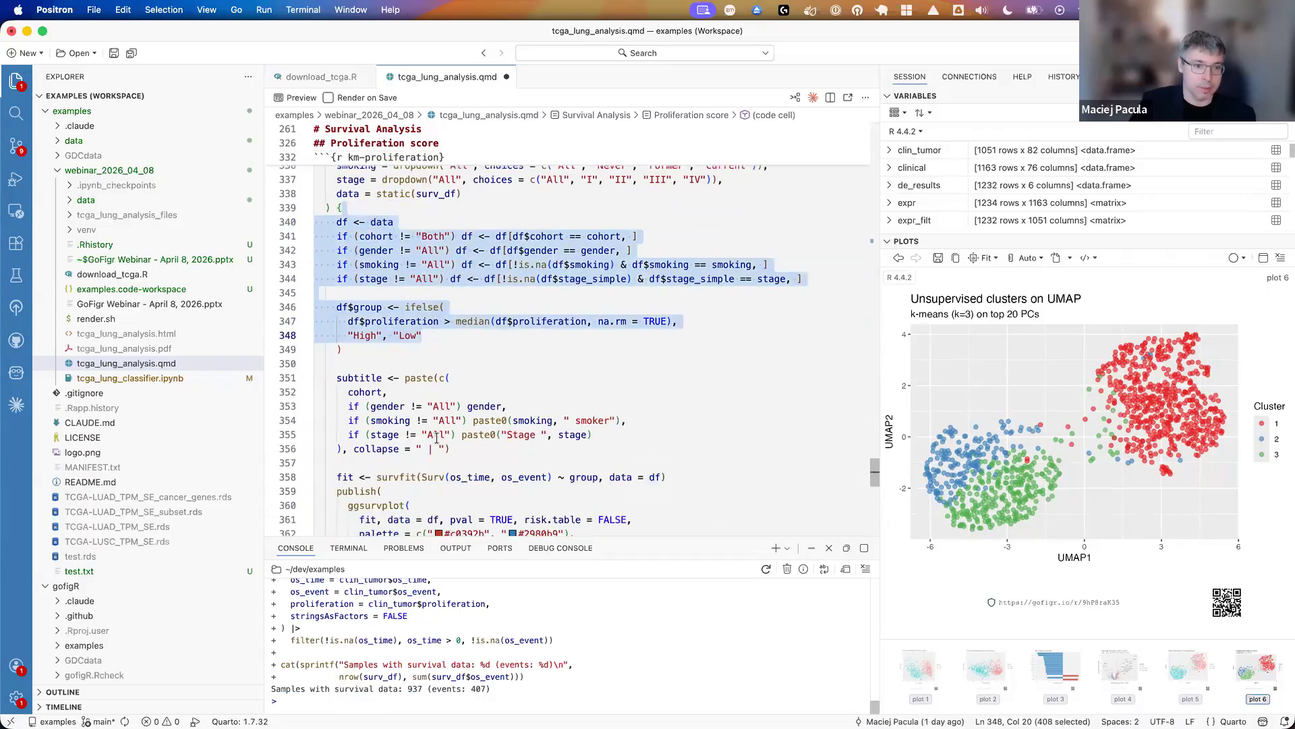
pyautogui.scroll(-5, 437, 438)
pyautogui.scroll(10, 407, 430)
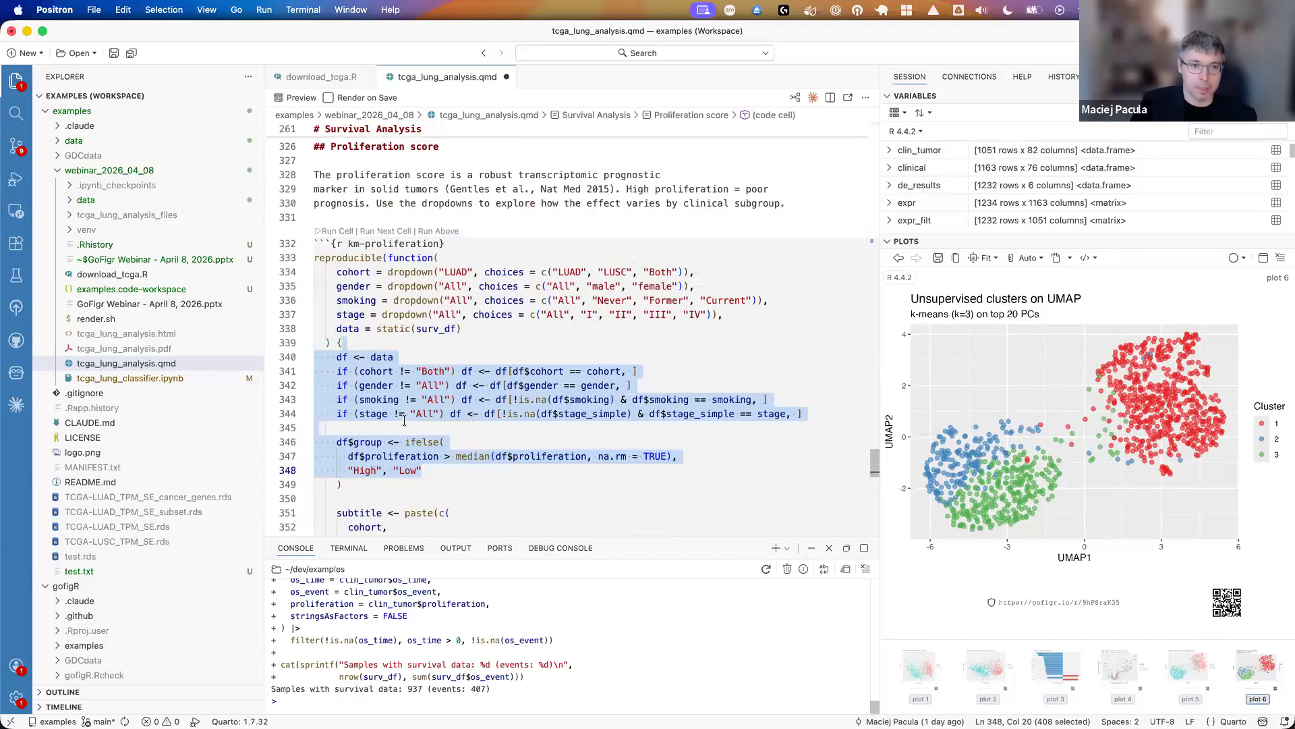
# - Run the km-proliferation cell to publish the survival figure, and open its published GoFigr link in Chrome
pyautogui.click(340, 297)
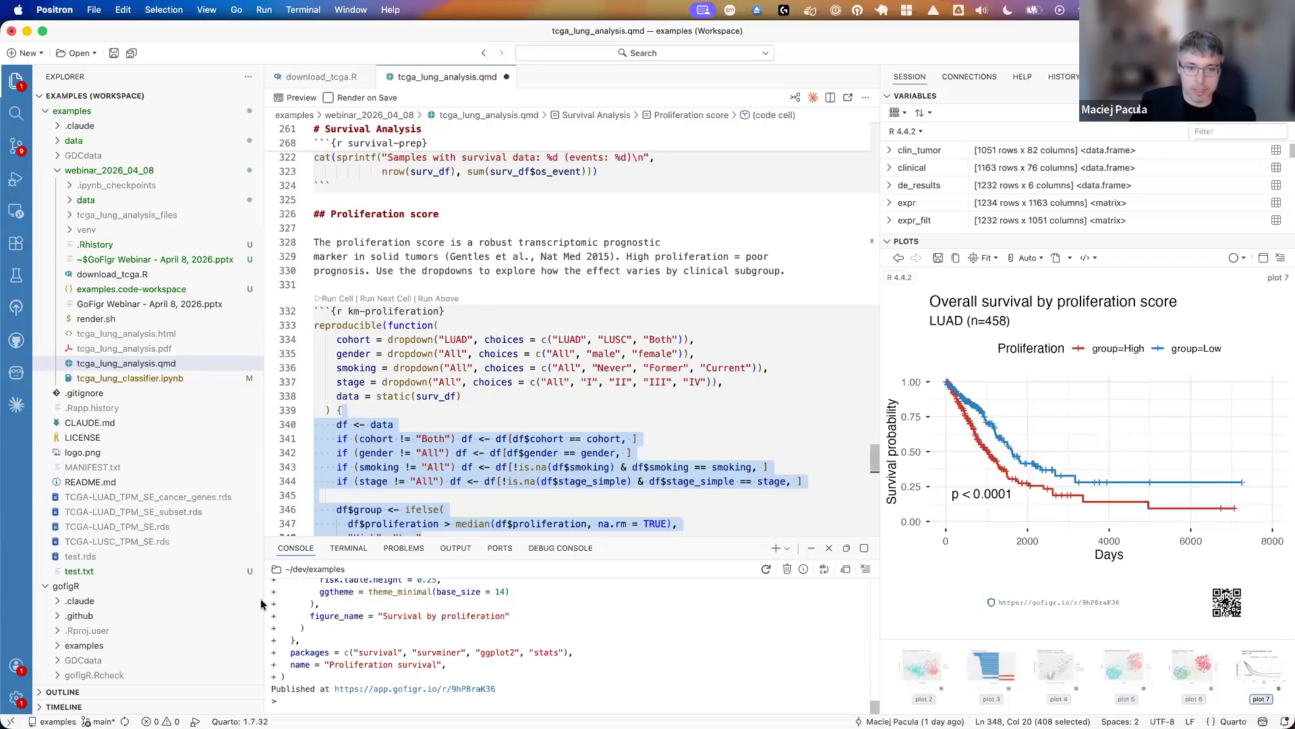
pyautogui.click(376, 688)
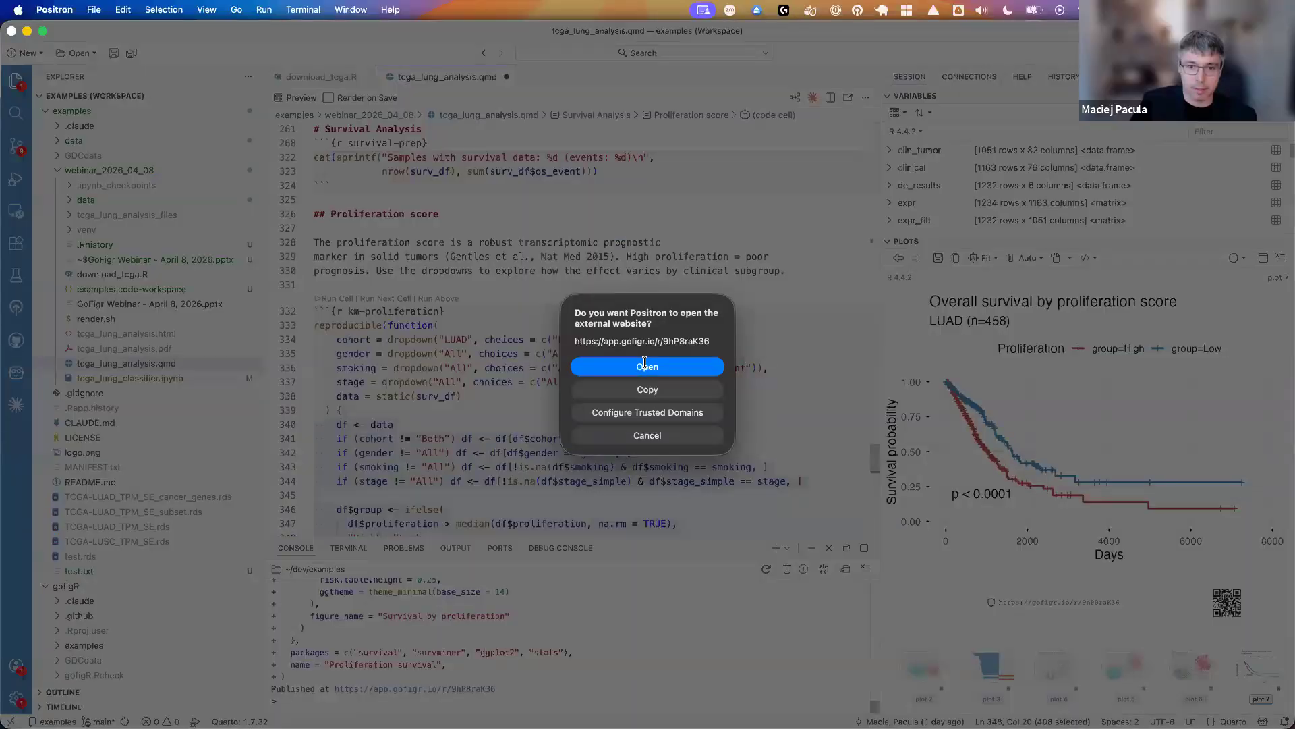
pyautogui.click(644, 365)
# - Set the cohort of the Survival by proliferation figure to LUSC
pyautogui.scroll(-5, 634, 363)
pyautogui.scroll(-2, 650, 442)
pyautogui.scroll(-2, 651, 439)
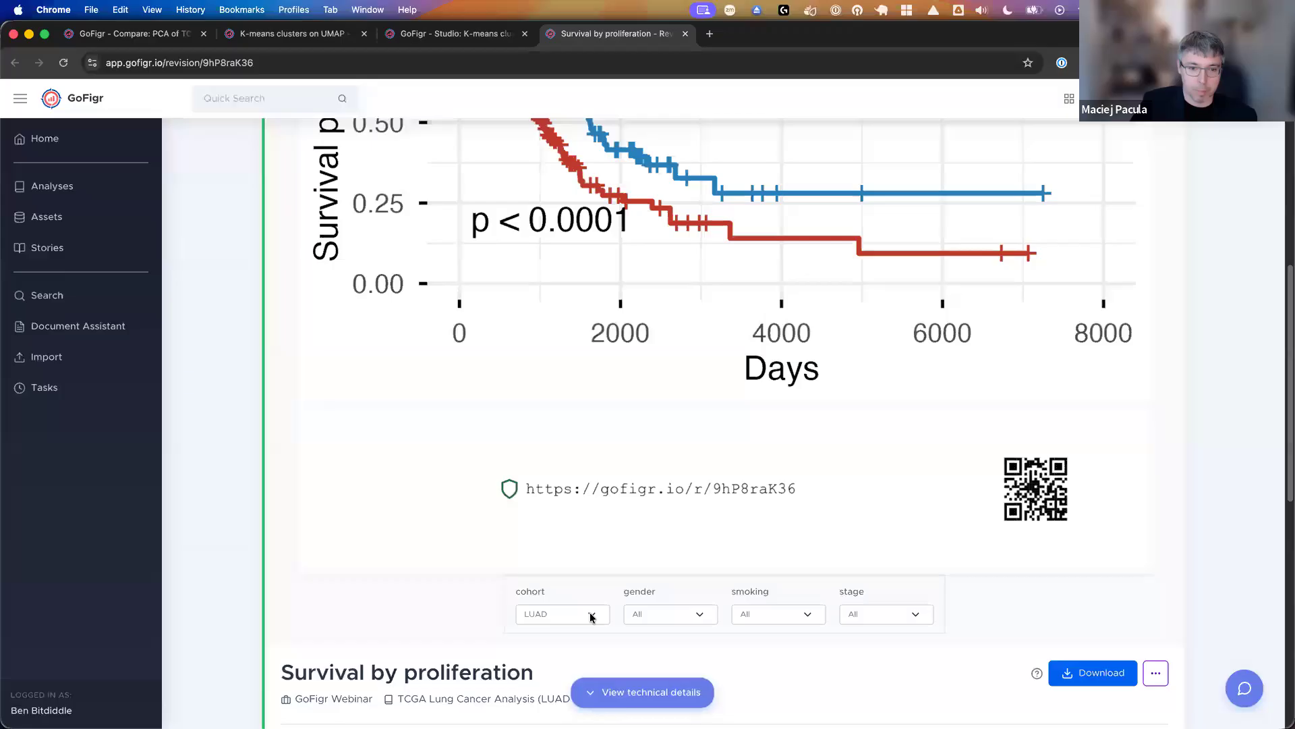
pyautogui.click(591, 617)
pyautogui.click(774, 451)
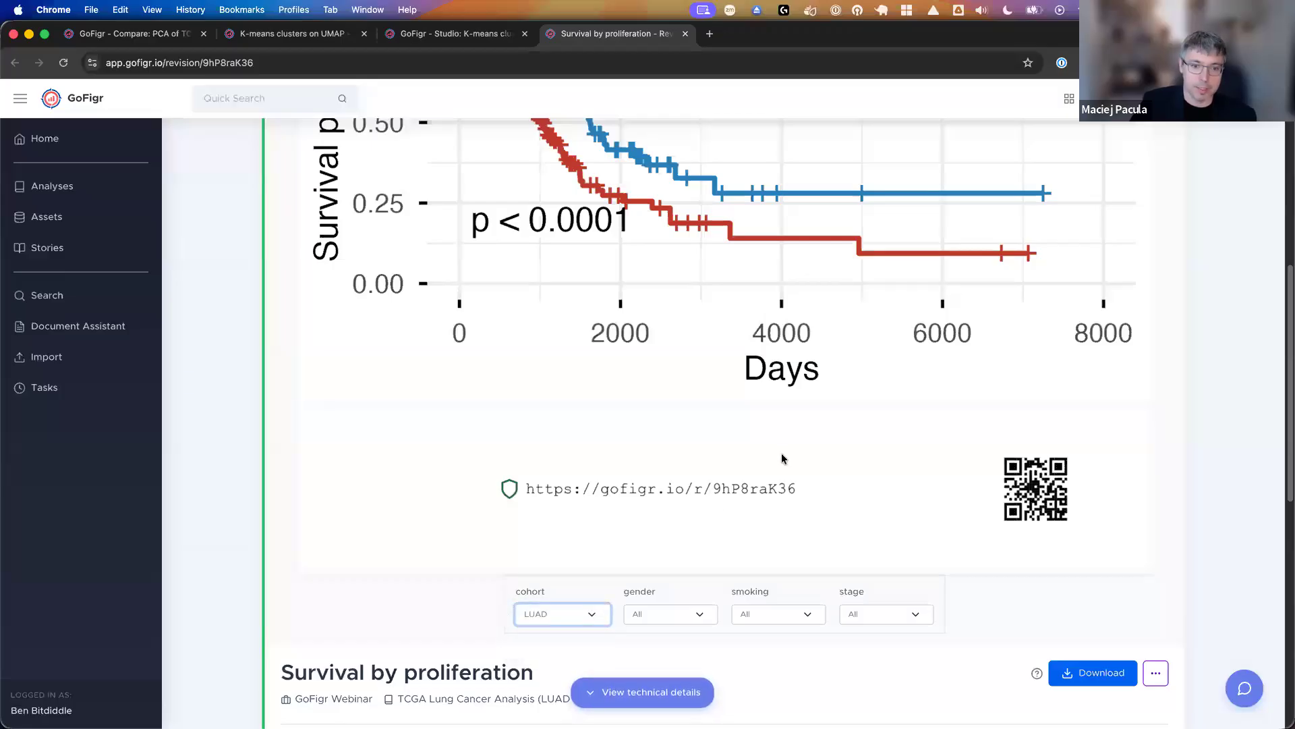
pyautogui.scroll(6, 781, 453)
pyautogui.scroll(-6, 773, 459)
pyautogui.click(560, 588)
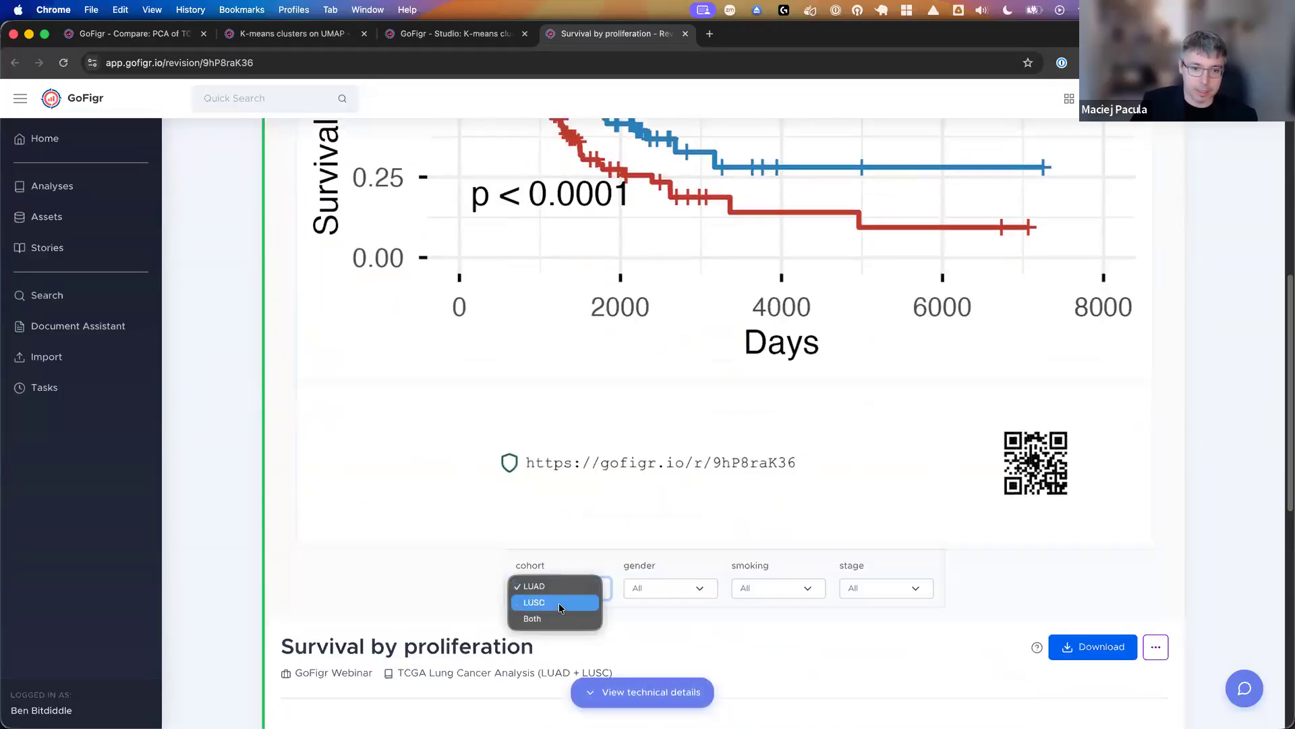
pyautogui.click(558, 602)
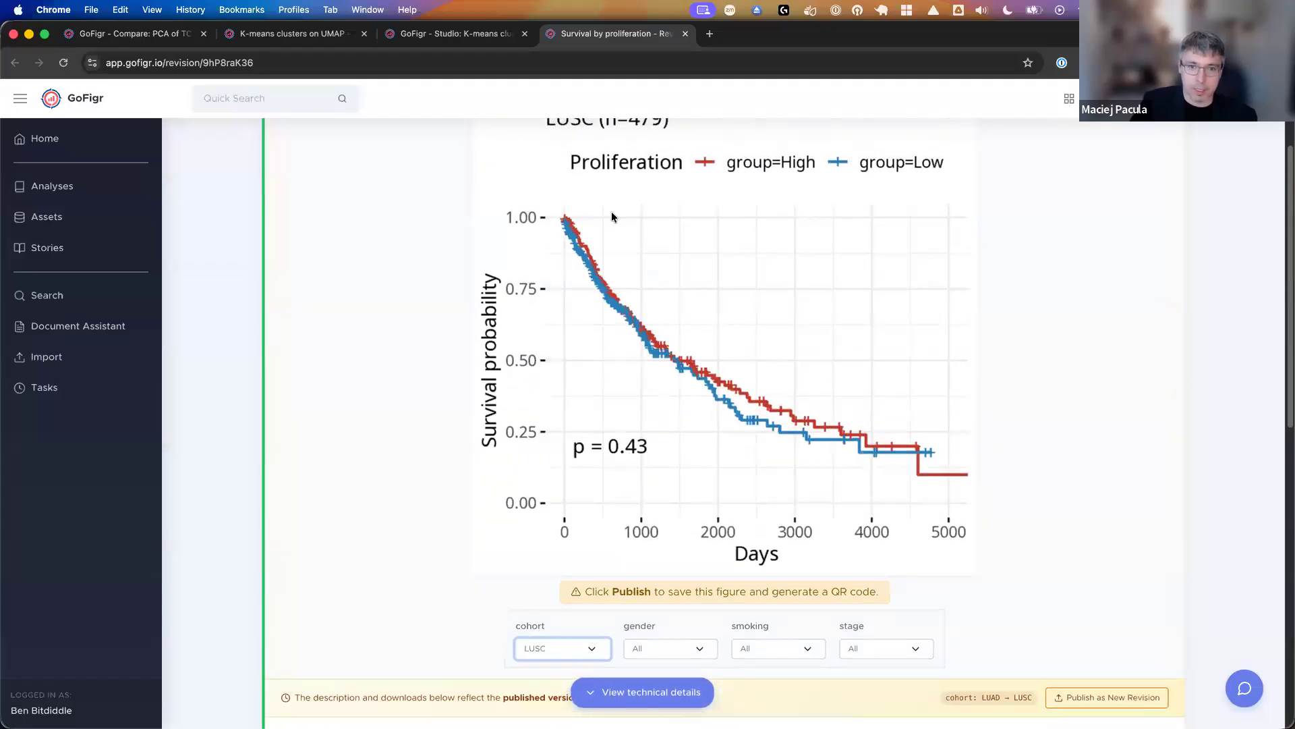
# - View the re-rendered LUSC survival curves and set the figure's smoking filter to Never
pyautogui.scroll(1, 612, 216)
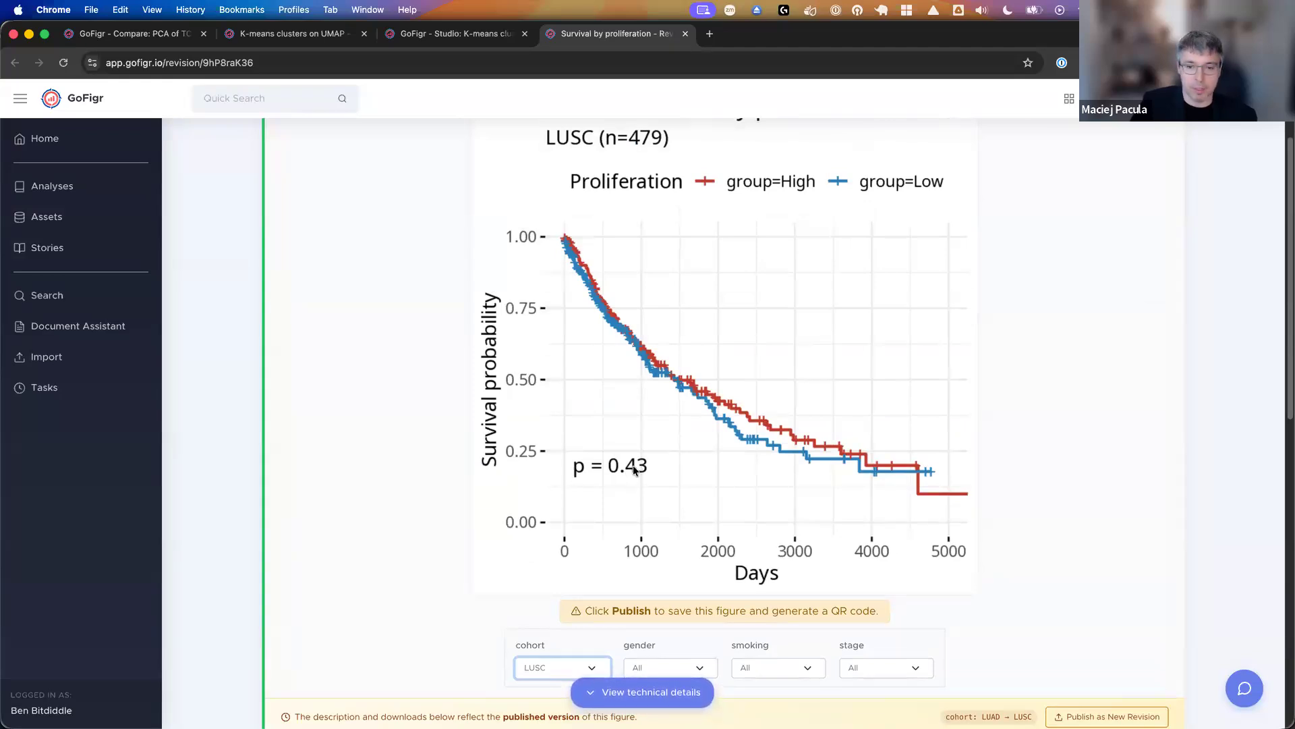
pyautogui.scroll(2, 702, 403)
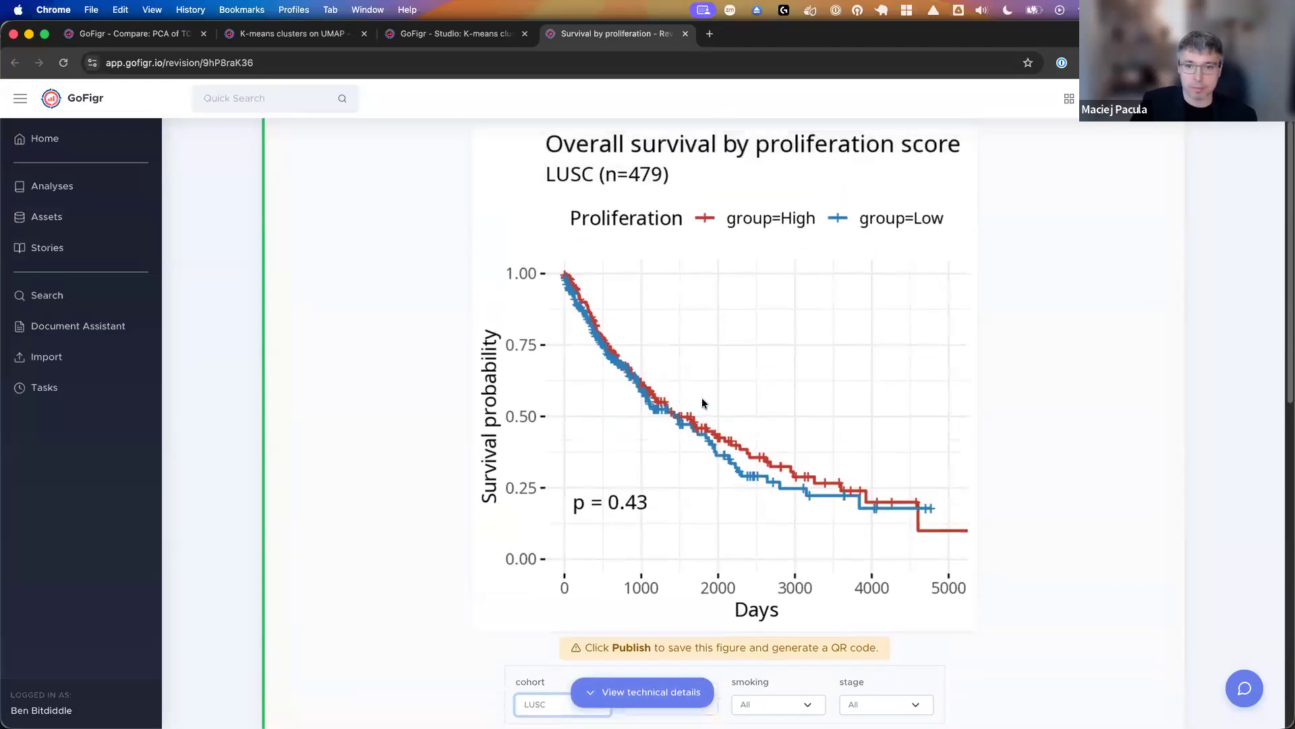
pyautogui.scroll(4, 701, 403)
pyautogui.scroll(-6, 724, 577)
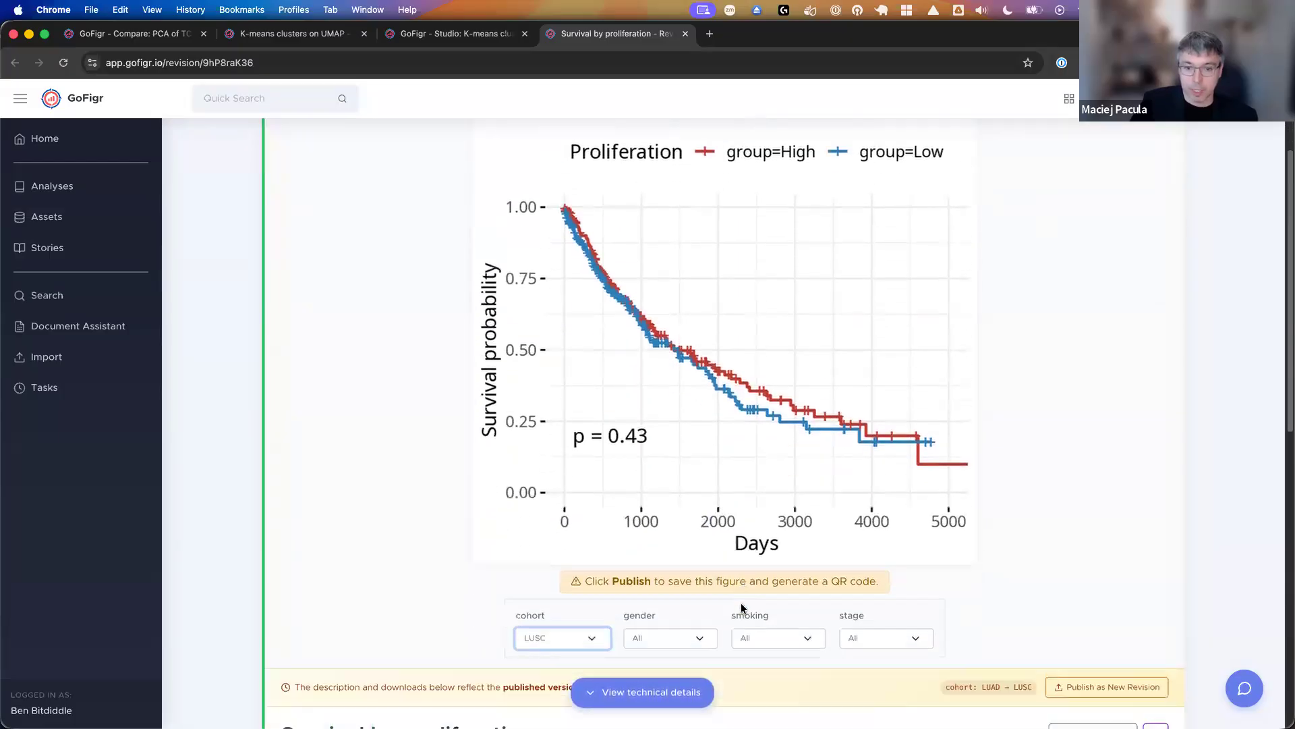
pyautogui.click(749, 619)
pyautogui.click(752, 634)
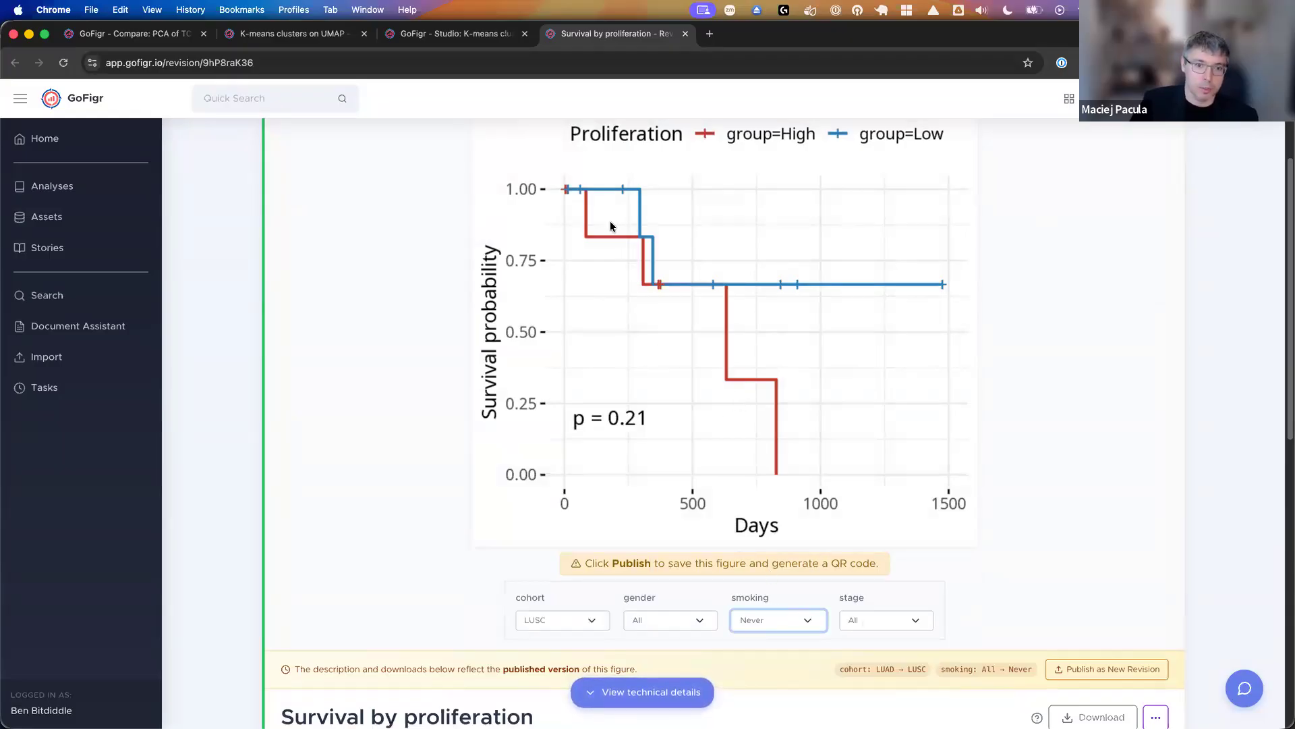
# - Publish the LUSC never-smoker survival figure as a new revision, then open that revision and view it
pyautogui.scroll(1, 795, 293)
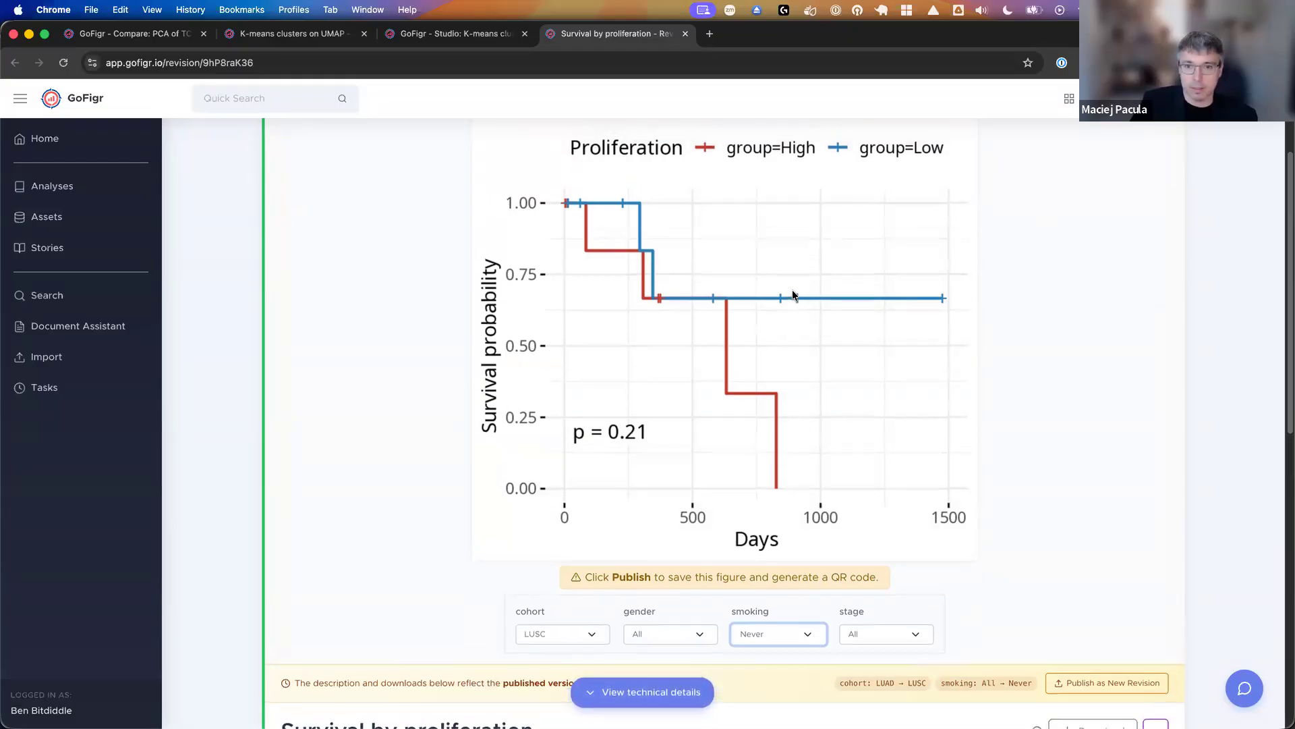
pyautogui.scroll(3, 794, 294)
pyautogui.click(916, 172)
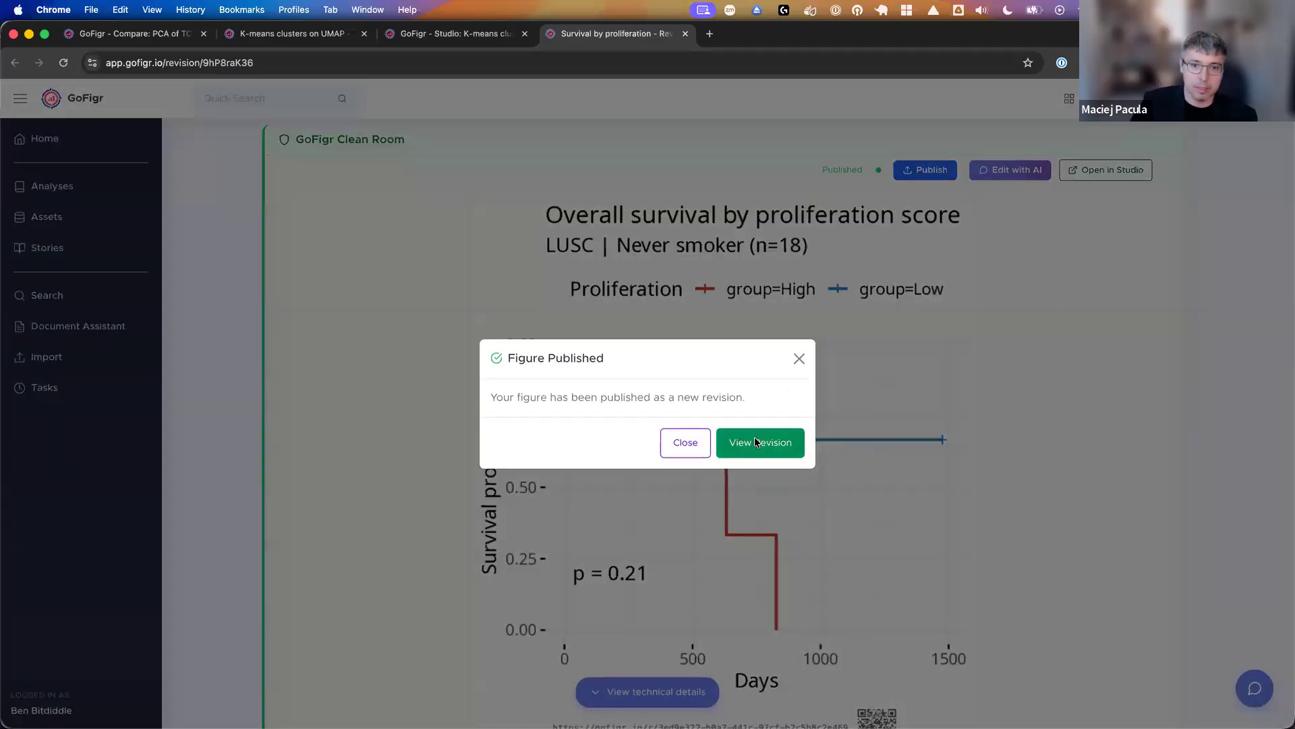
pyautogui.click(754, 437)
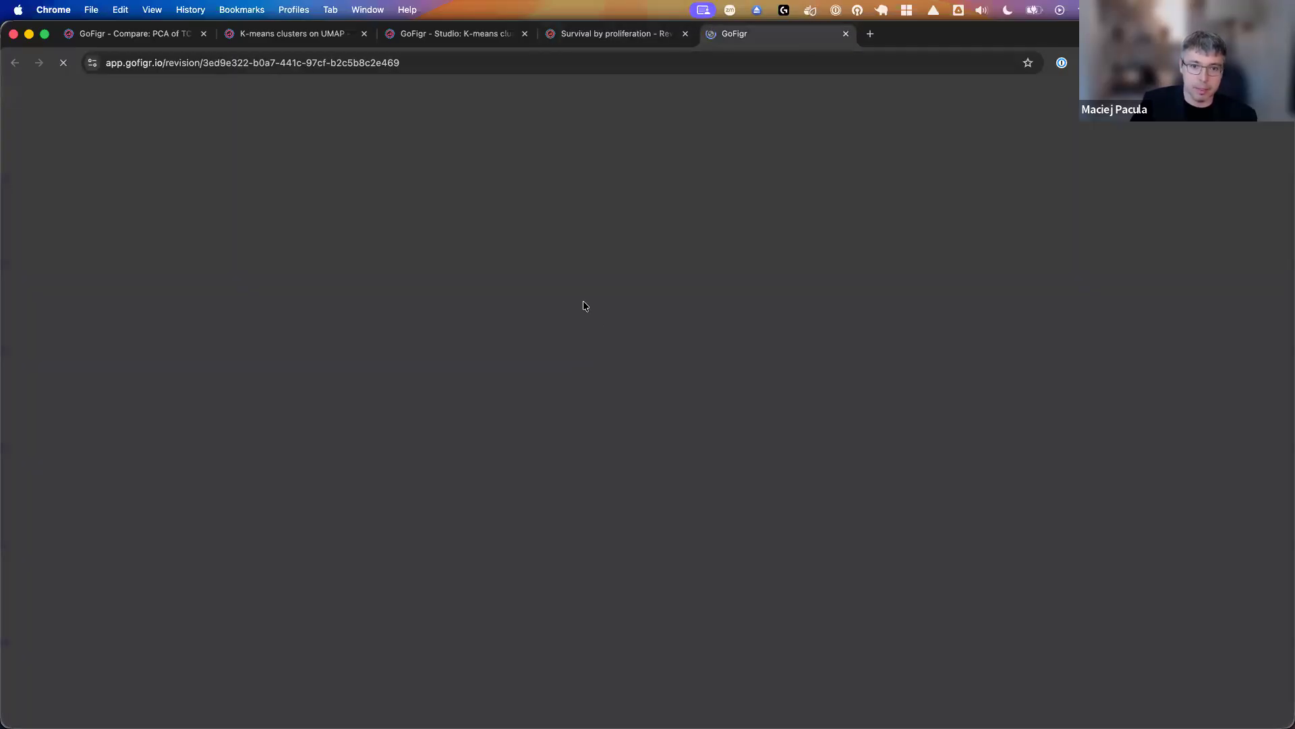
pyautogui.scroll(-3, 647, 506)
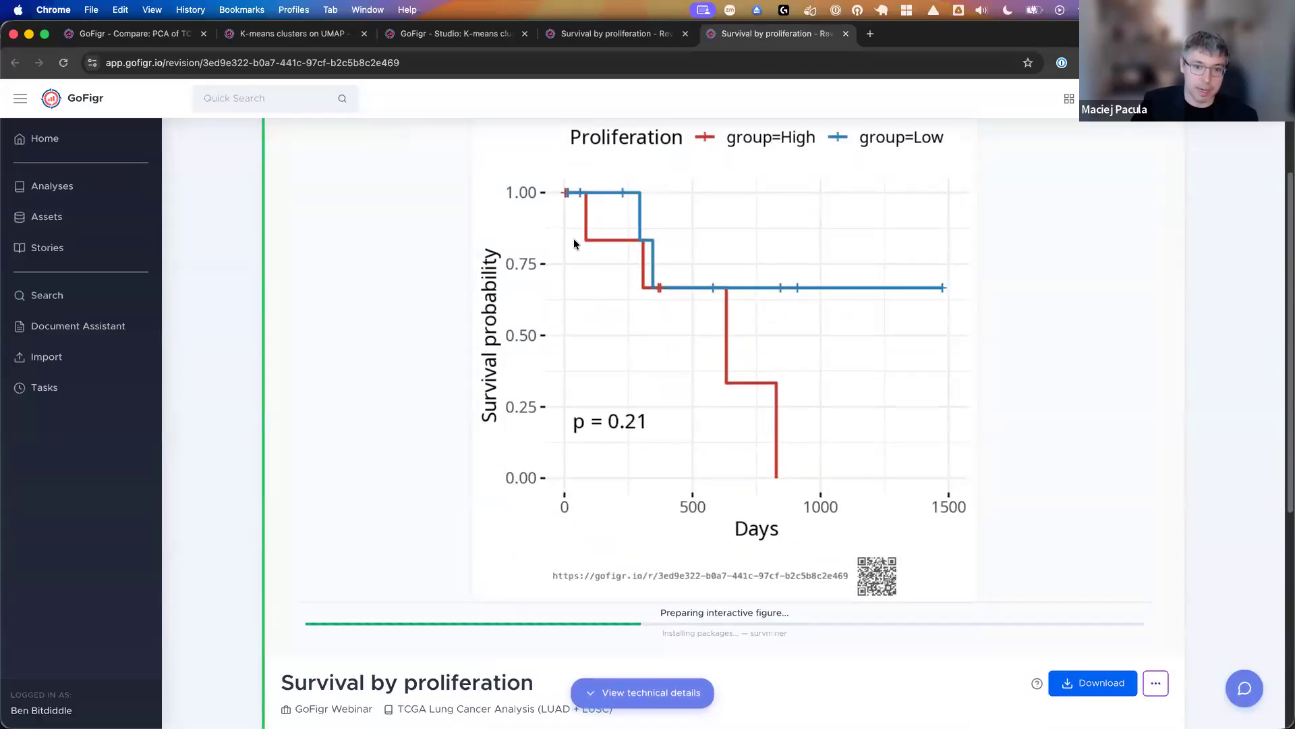
pyautogui.scroll(1, 576, 277)
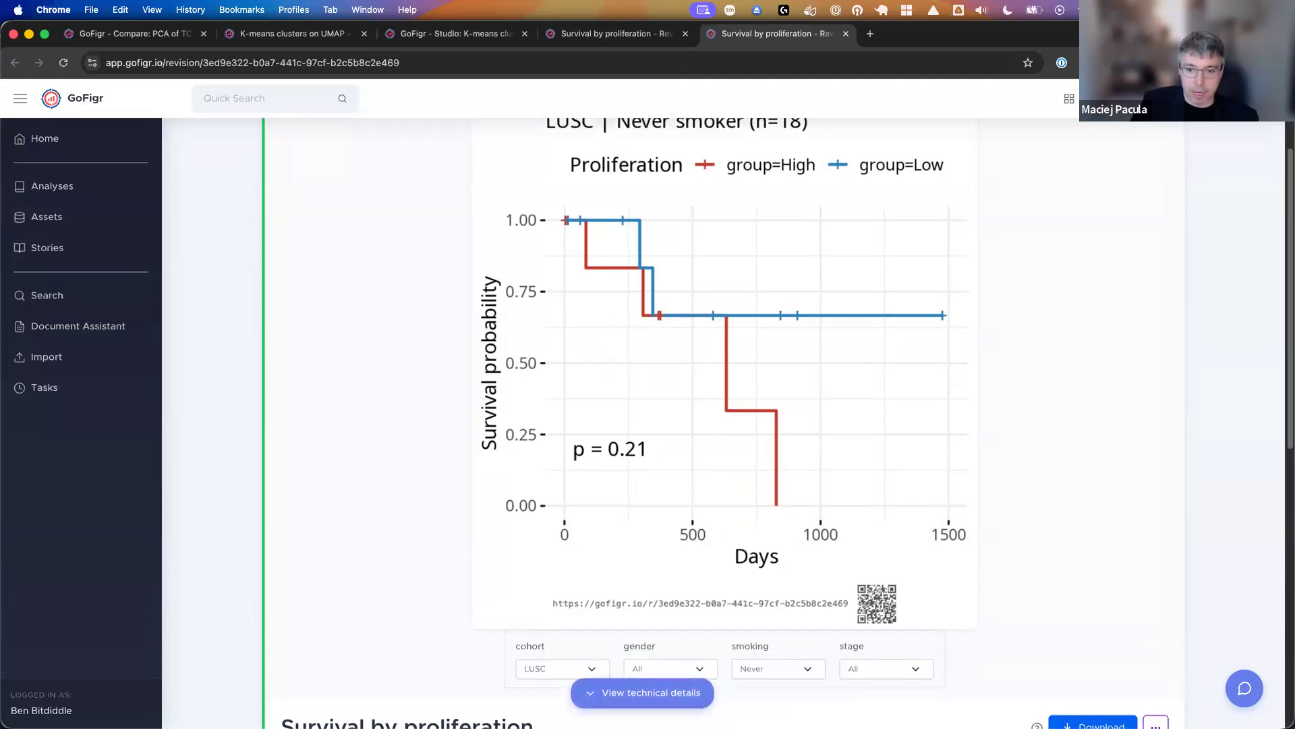
# - Switch to Positron to look over the end of the document through Session Info, and return to the published revision in Chrome
pyautogui.click(877, 694)
pyautogui.scroll(-10, 590, 468)
pyautogui.scroll(-3, 591, 468)
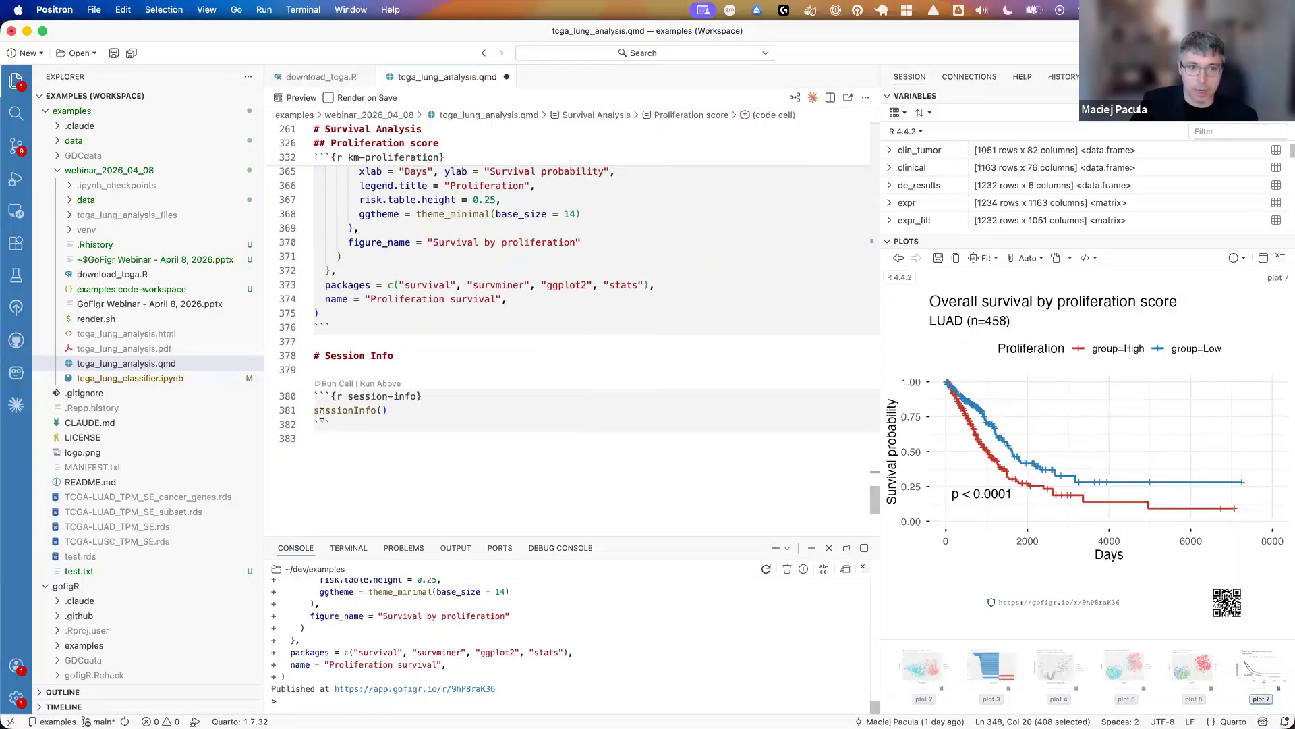
pyautogui.moveTo(321, 414)
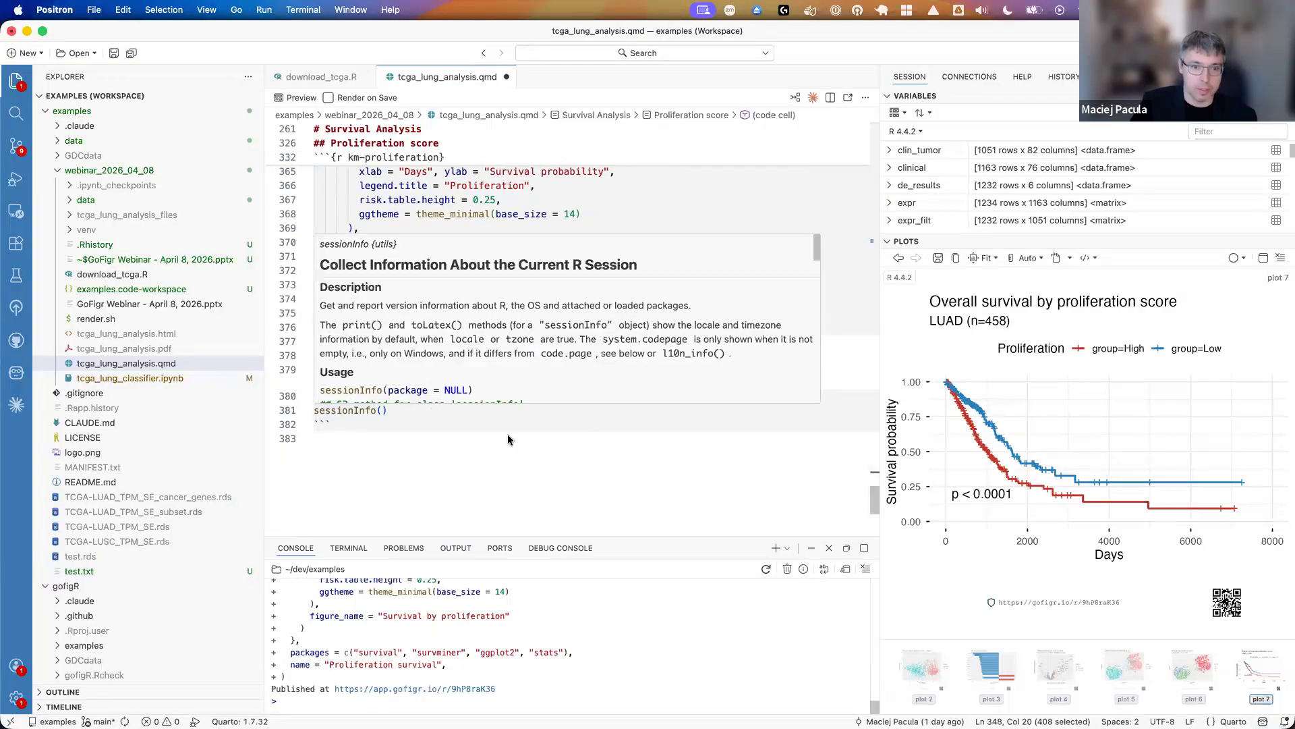
pyautogui.moveTo(575, 702)
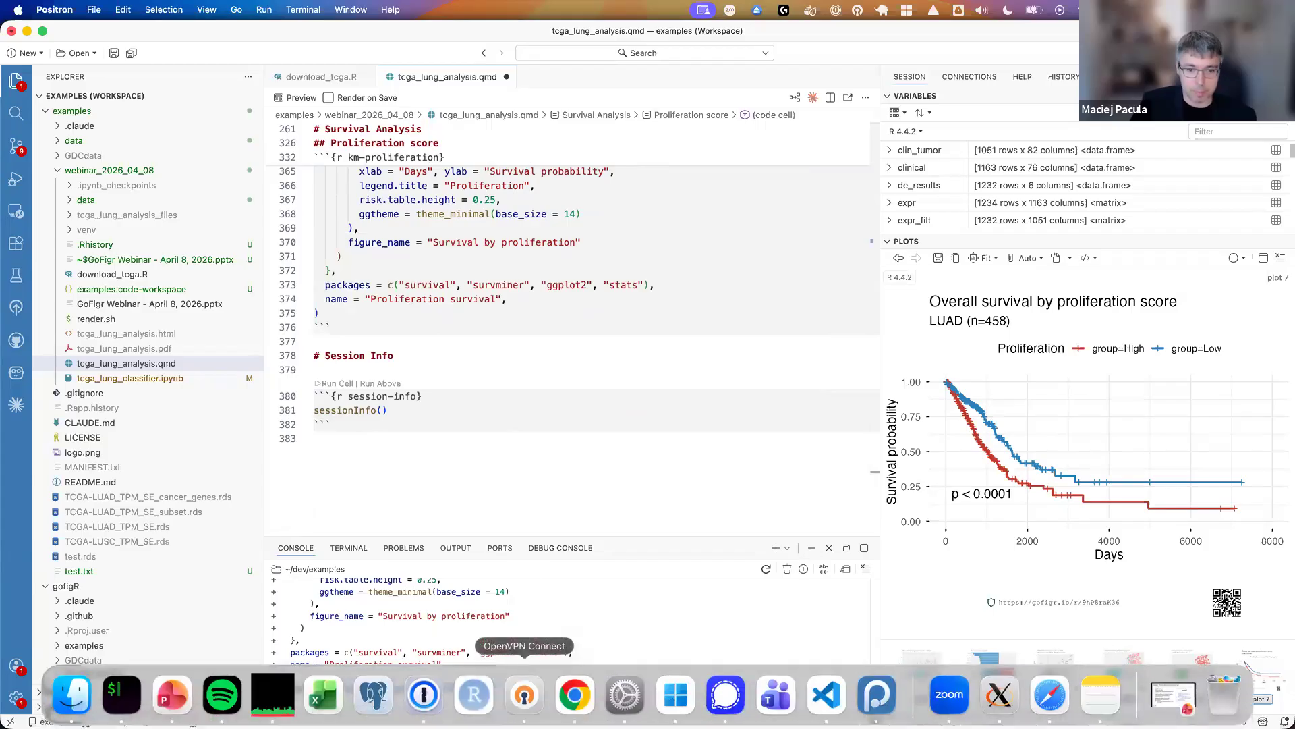
pyautogui.click(575, 695)
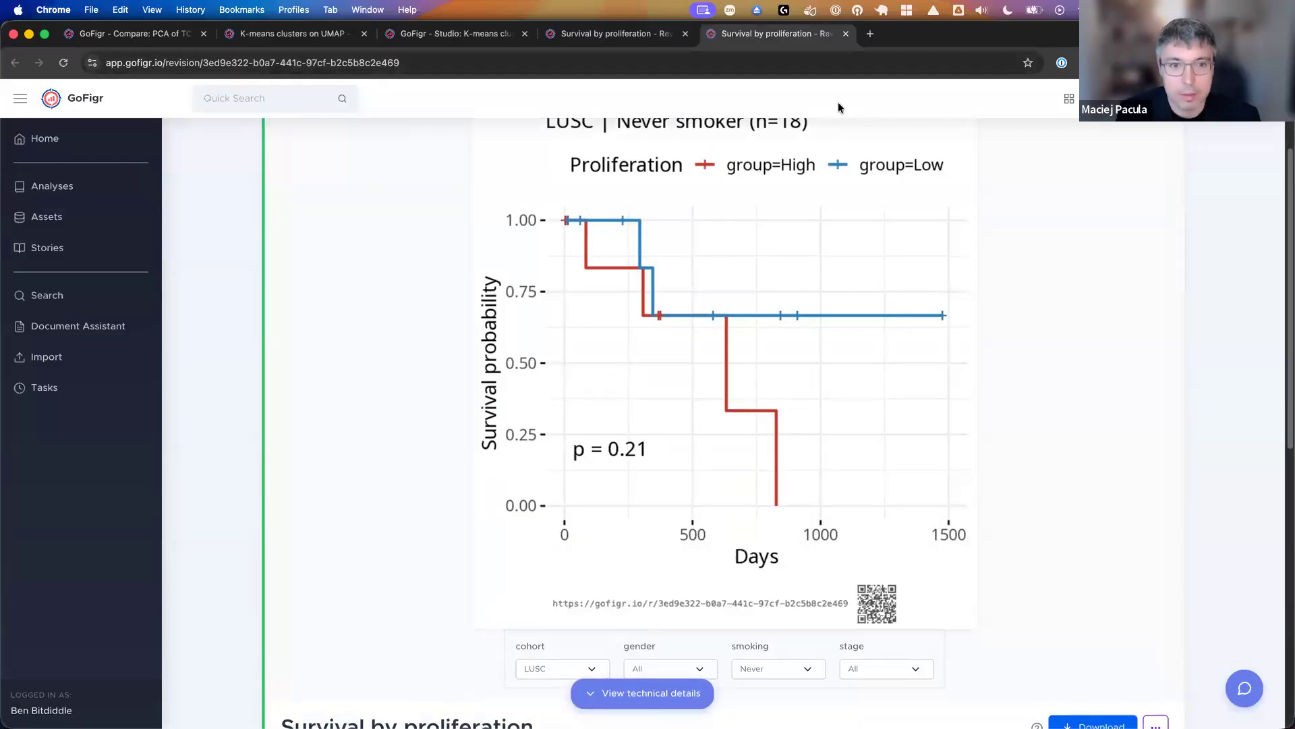
# - Open JupyterLab at localhost:8888/lab in a new browser tab and open tcga_lung_classifier.ipynb from the webinar_2026_04_08 folder
pyautogui.press('super+t')
pyautogui.write('localhost:8888/lab')
pyautogui.press('Down')
pyautogui.press('Down')
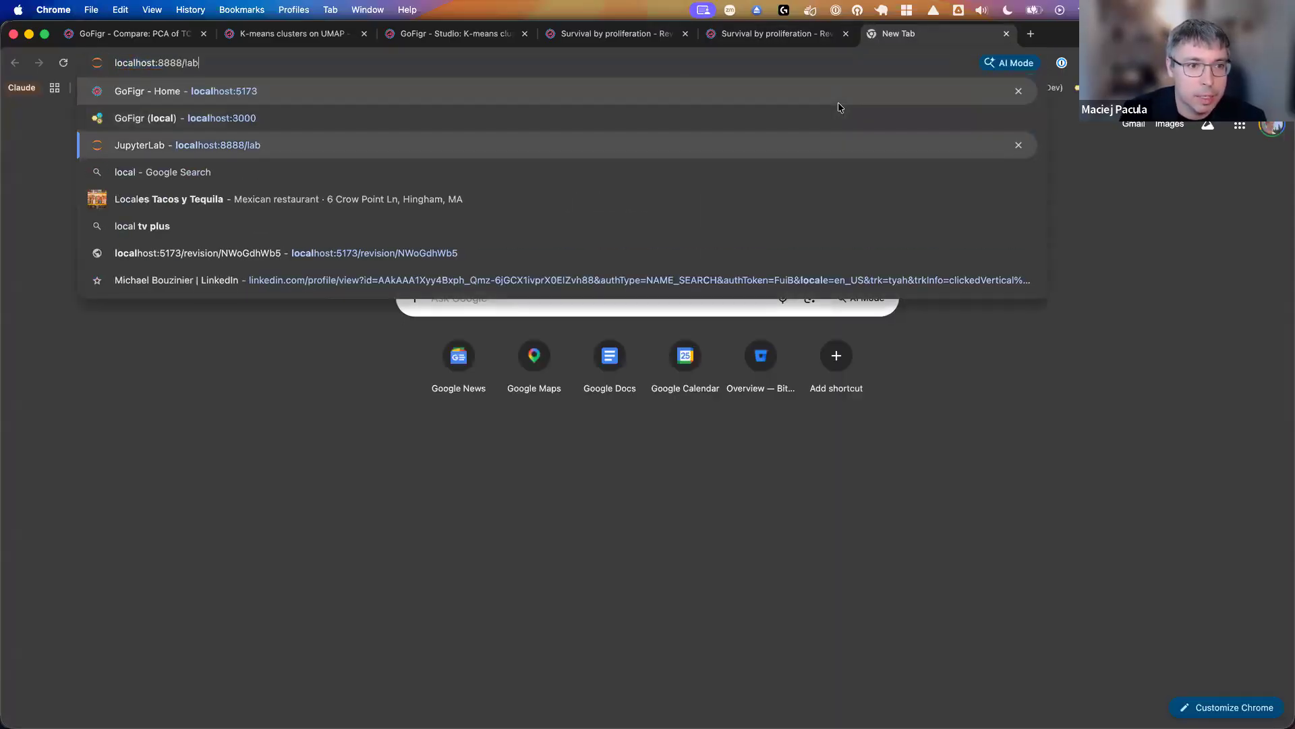
pyautogui.press('Return')
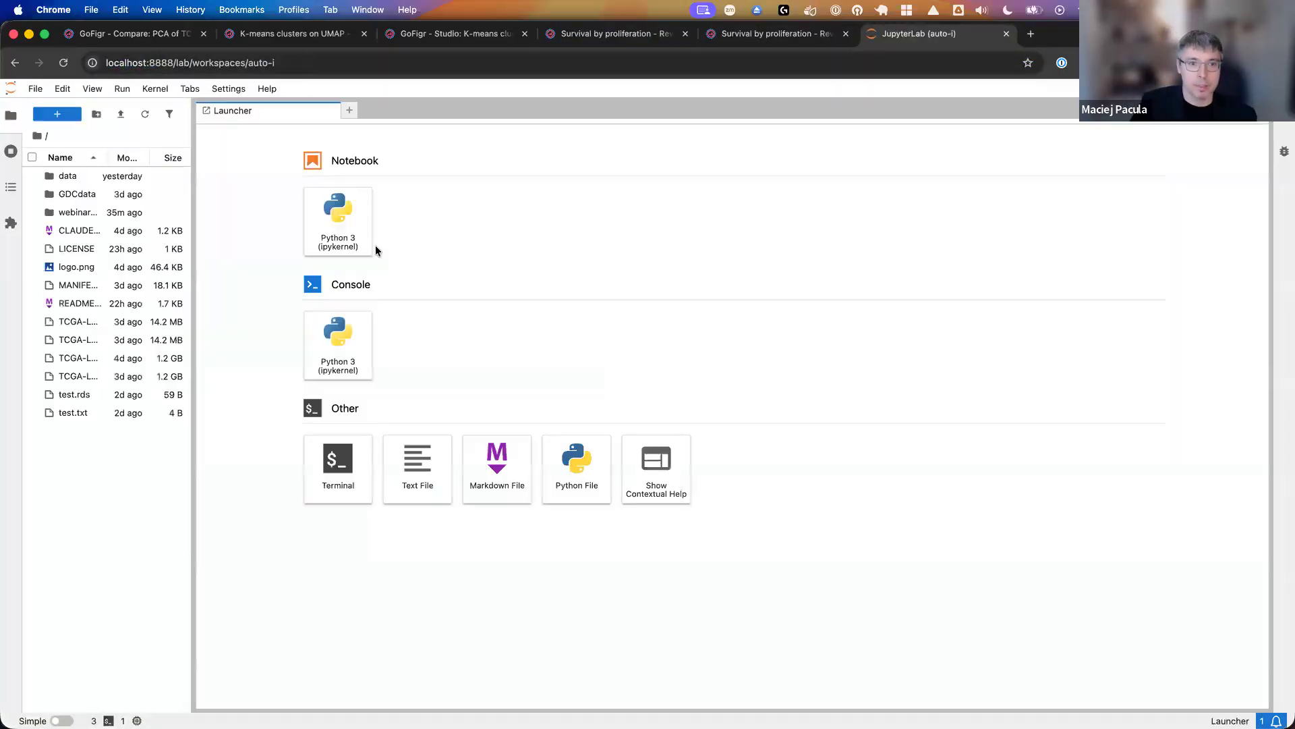
pyautogui.doubleClick(90, 212)
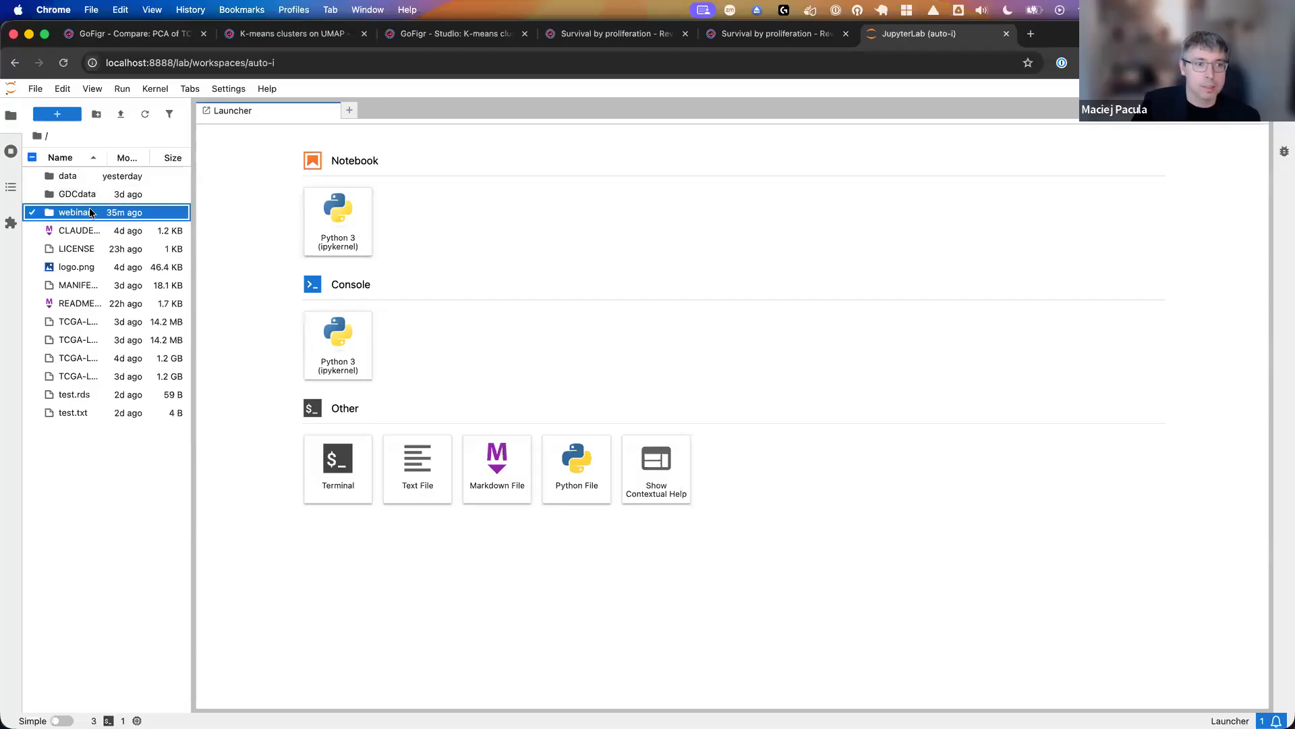
pyautogui.doubleClick(103, 231)
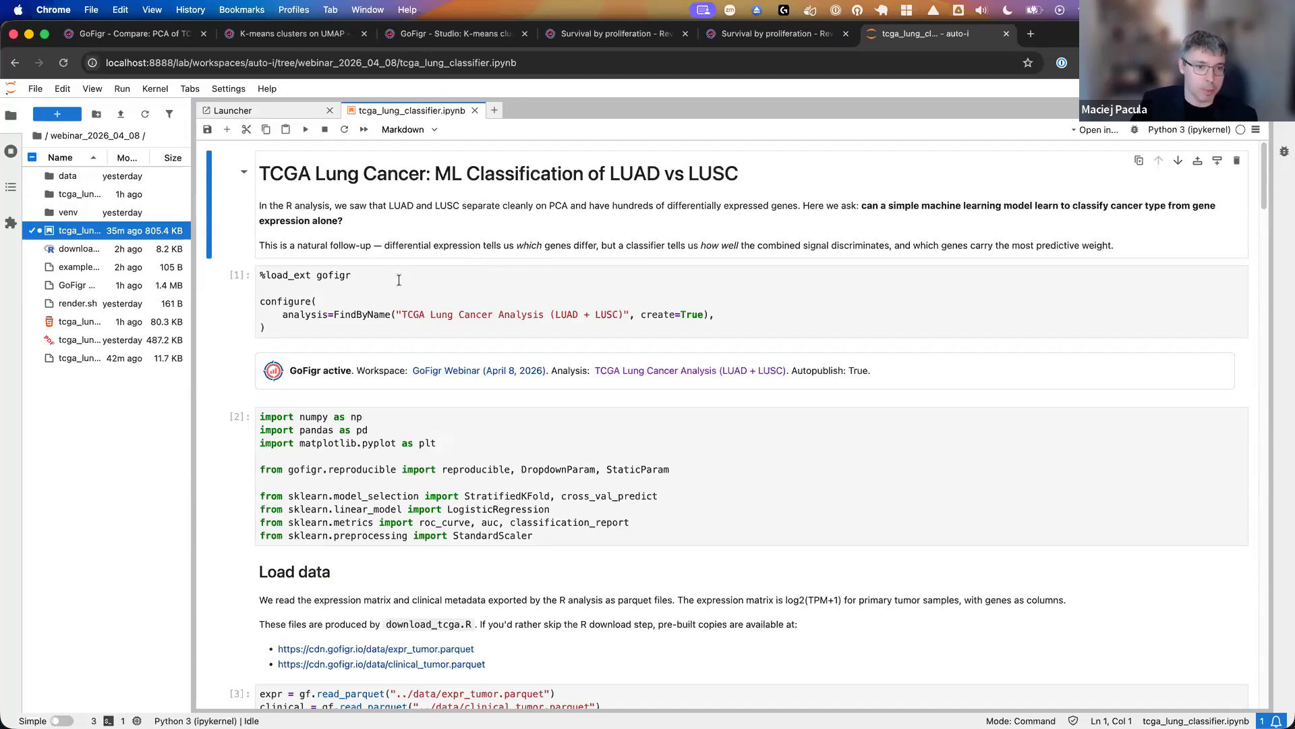
# - Run the notebook's first two code cells, which load and configure the gofigr extension and import the Python libraries
pyautogui.click(361, 312)
pyautogui.moveTo(318, 275); pyautogui.dragTo(345, 276)
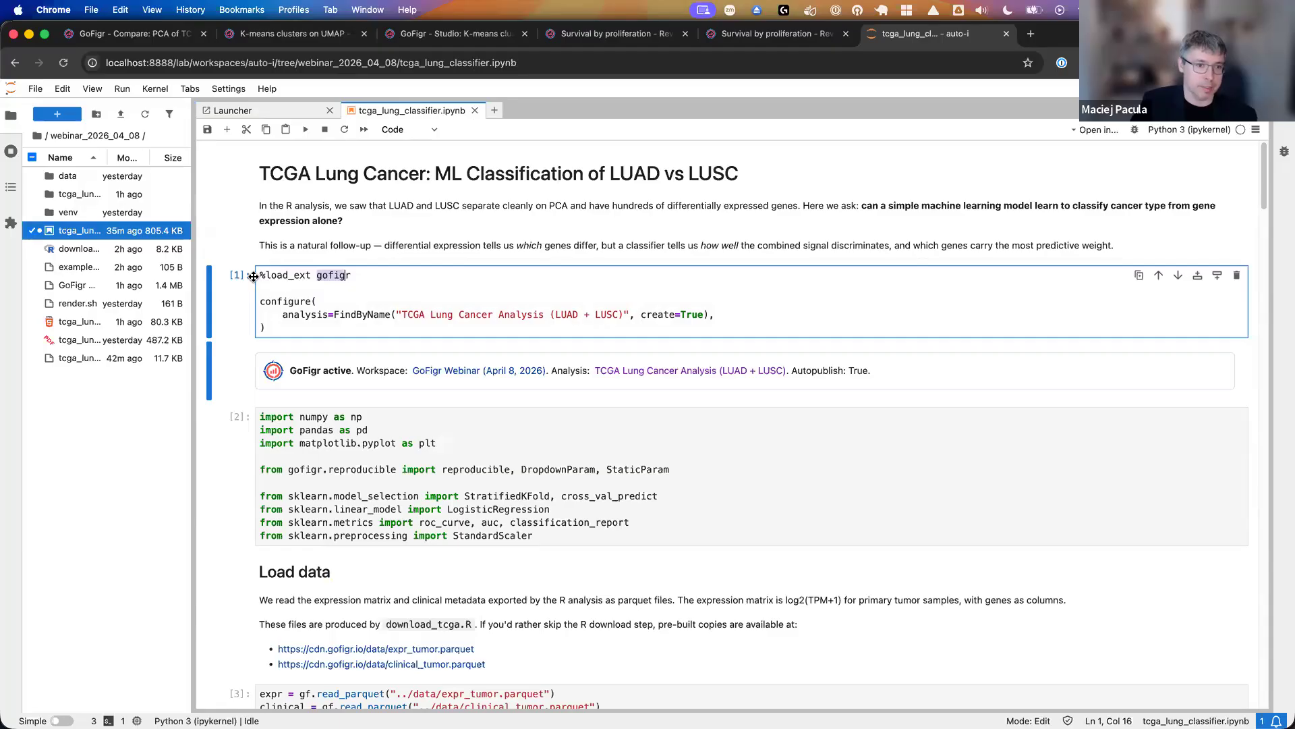
pyautogui.moveTo(260, 275); pyautogui.dragTo(311, 282)
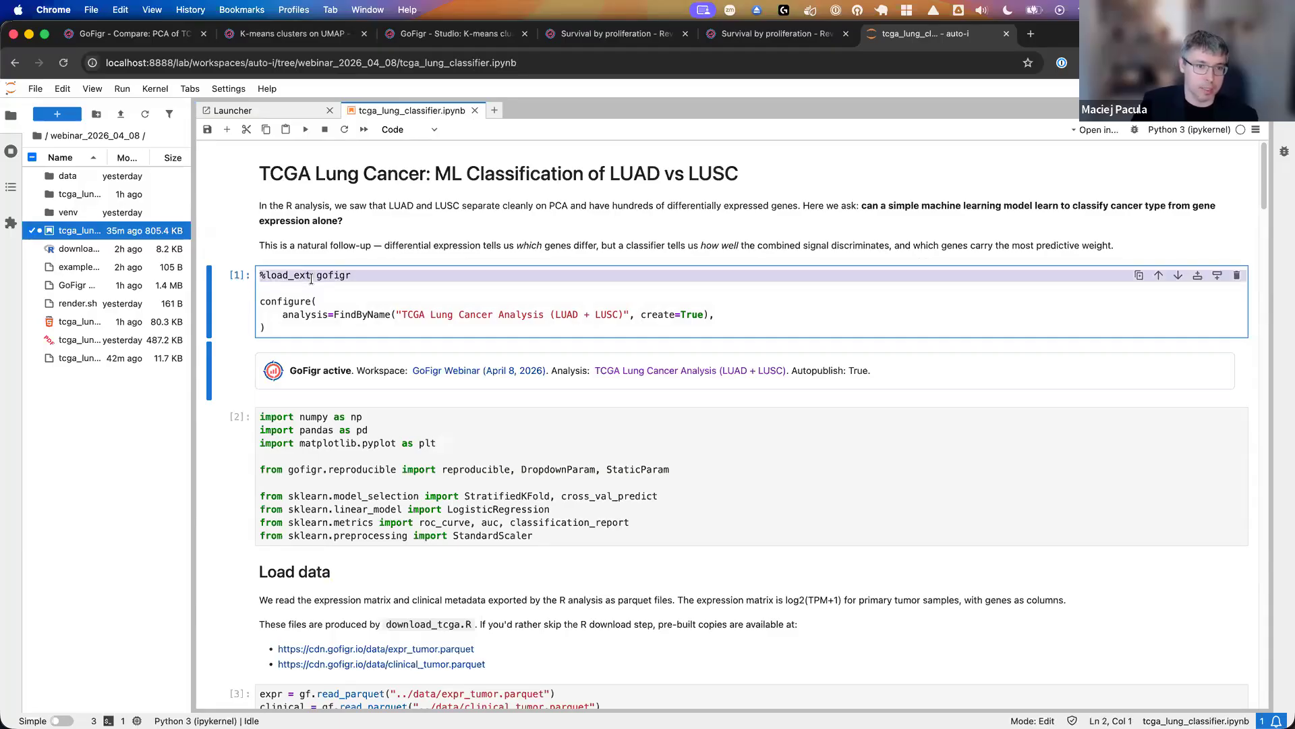
pyautogui.click(311, 278)
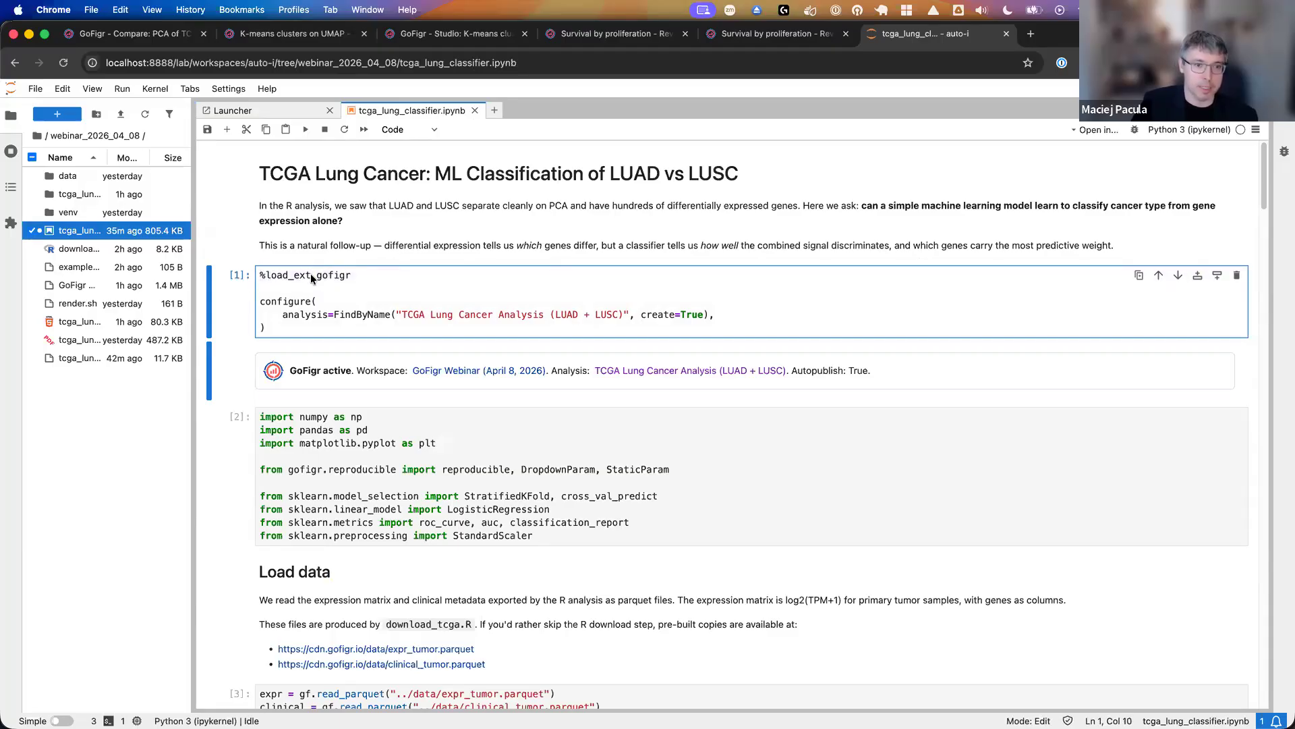
pyautogui.click(303, 132)
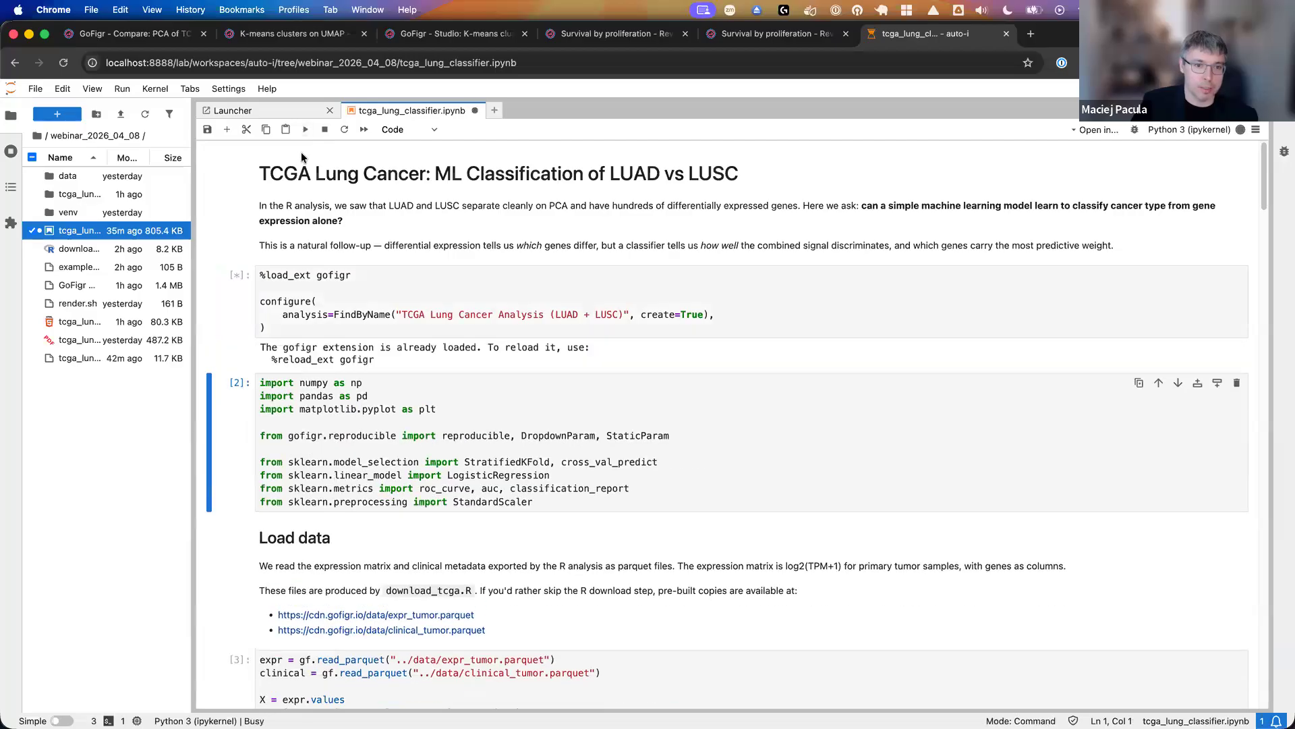
pyautogui.scroll(-1, 413, 337)
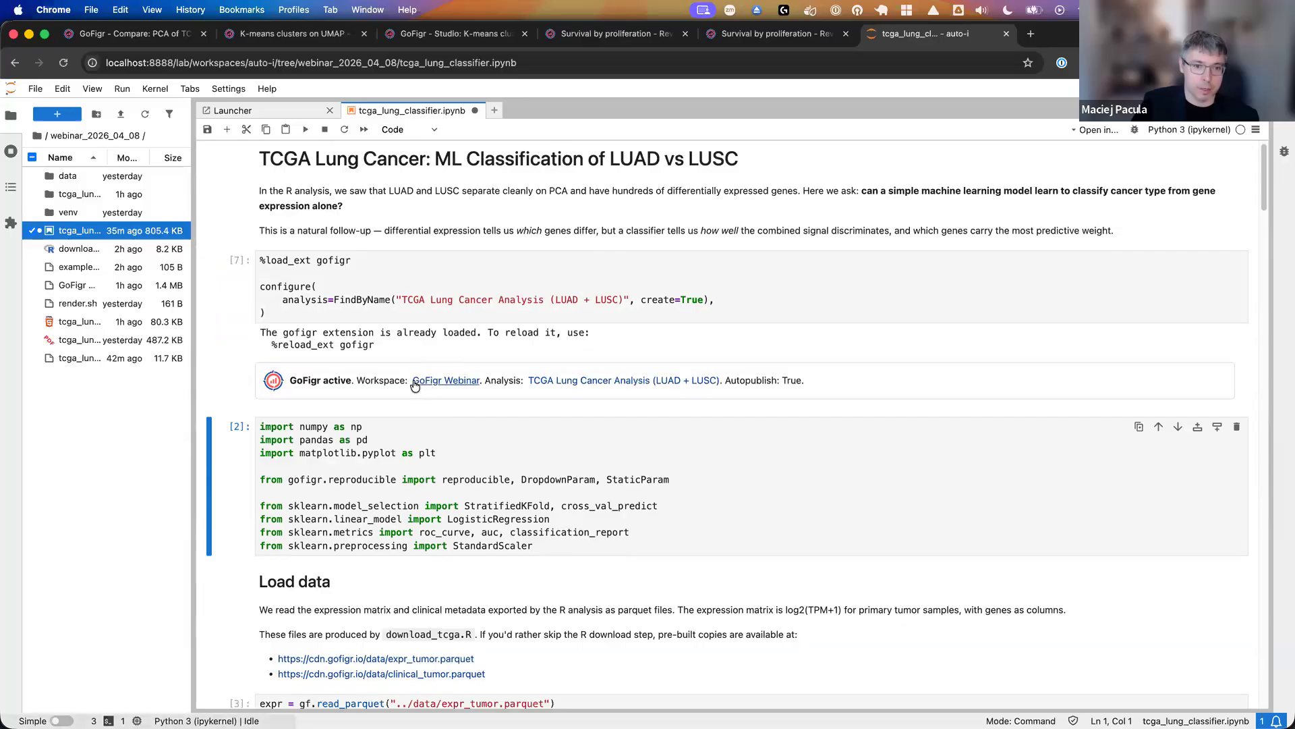
pyautogui.scroll(-2, 296, 423)
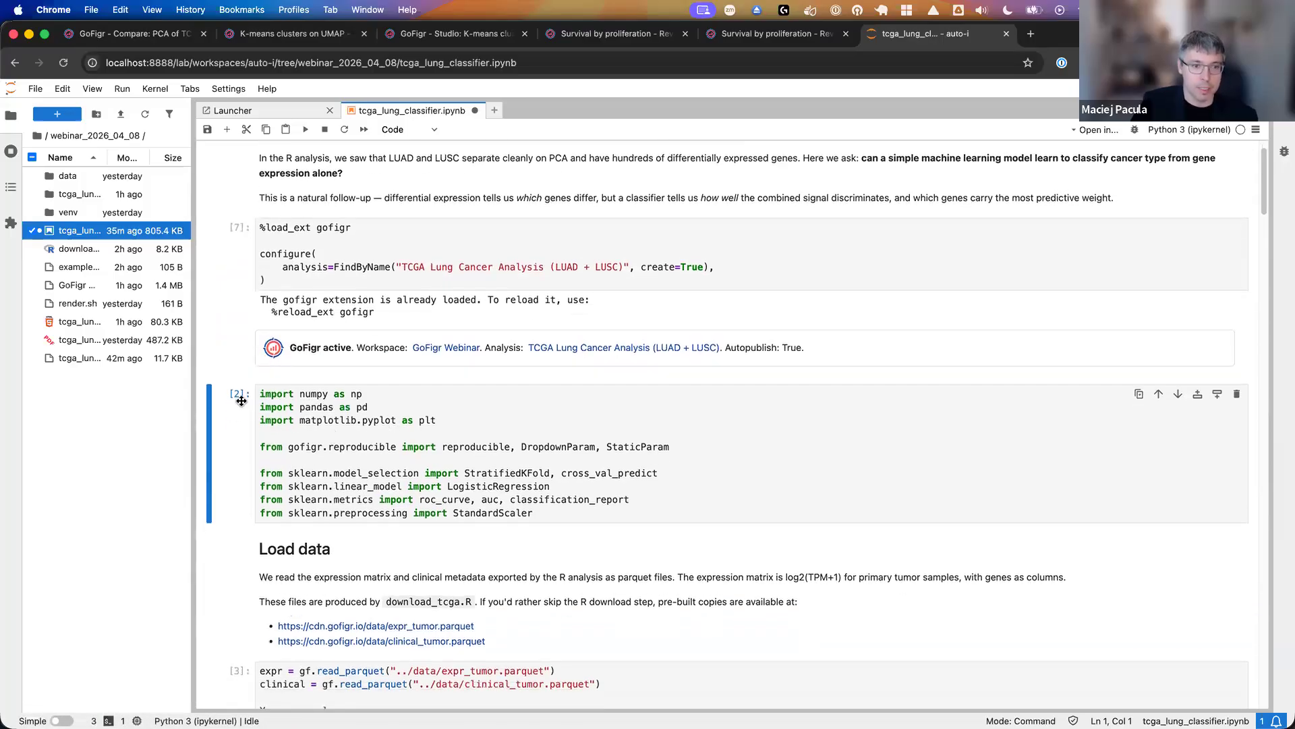
pyautogui.click(305, 129)
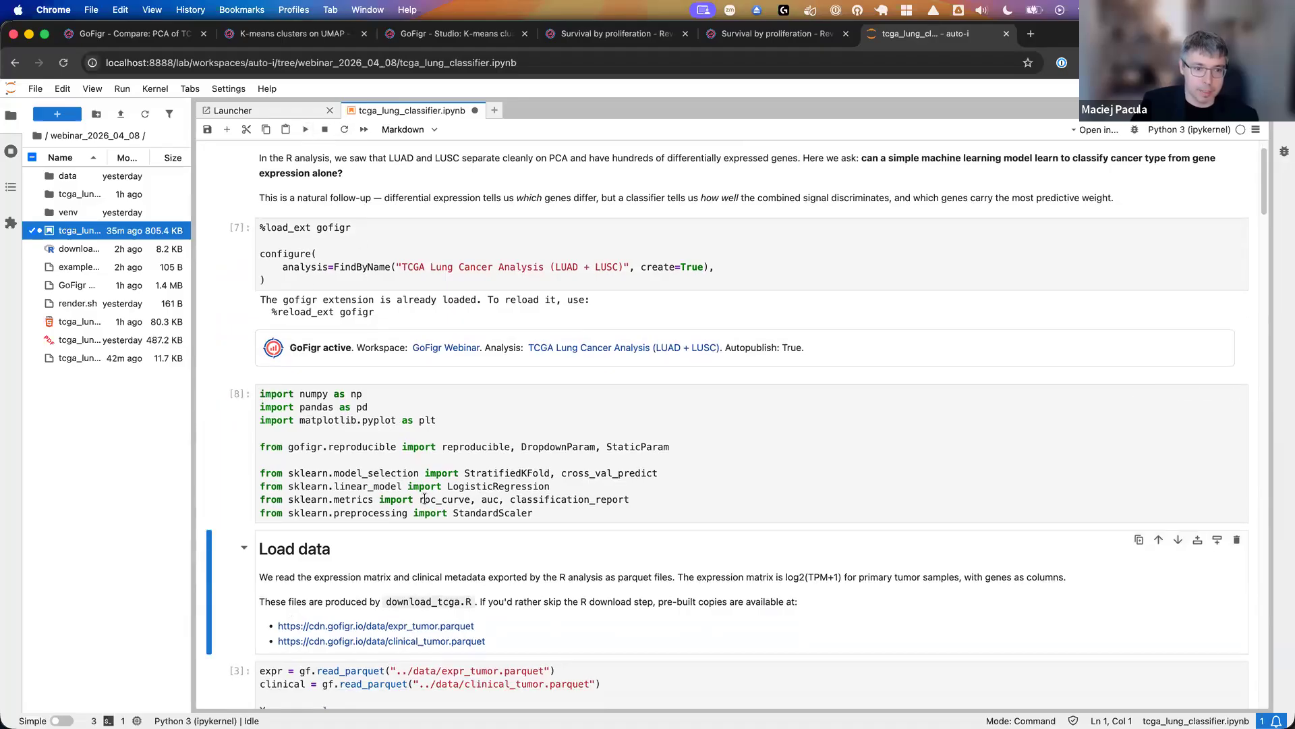
# - Run the Load data cell that reads expr_tumor.parquet and clinical_tumor.parquet with gf.read_parquet
pyautogui.scroll(-8, 424, 499)
pyautogui.scroll(-4, 411, 479)
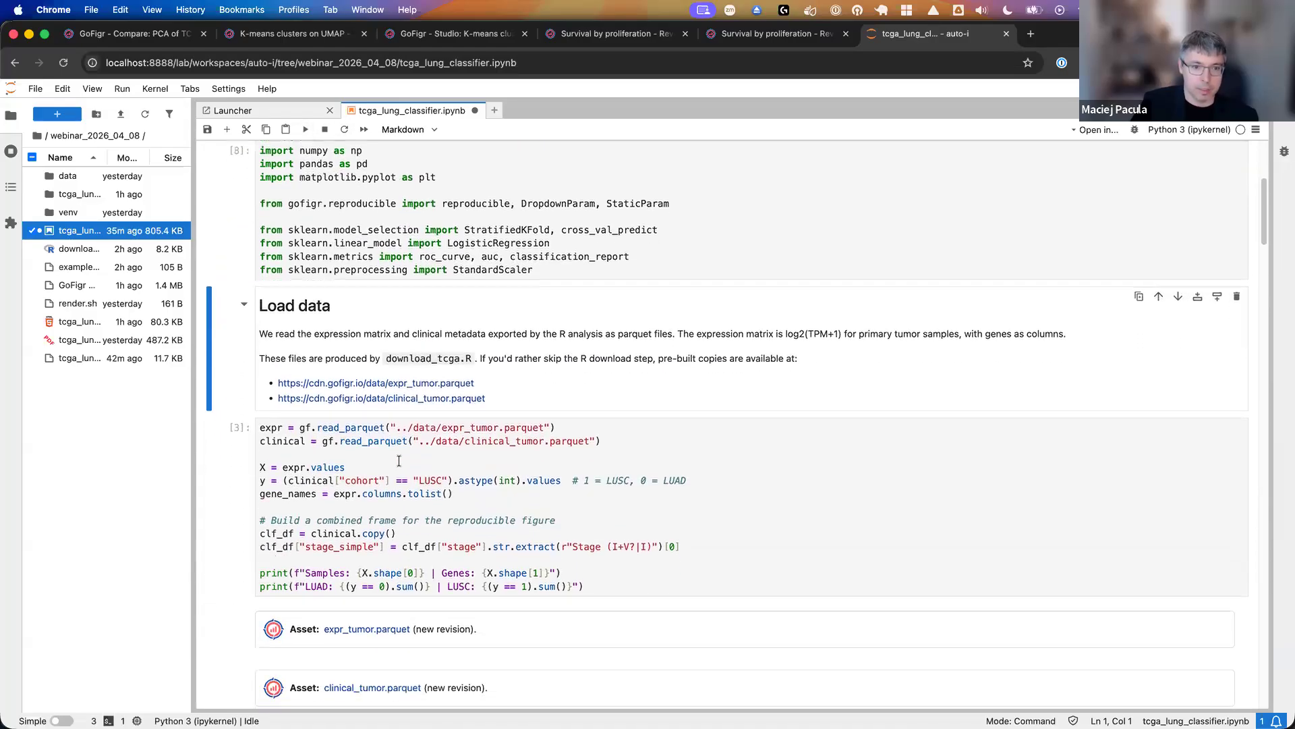
pyautogui.click(368, 443)
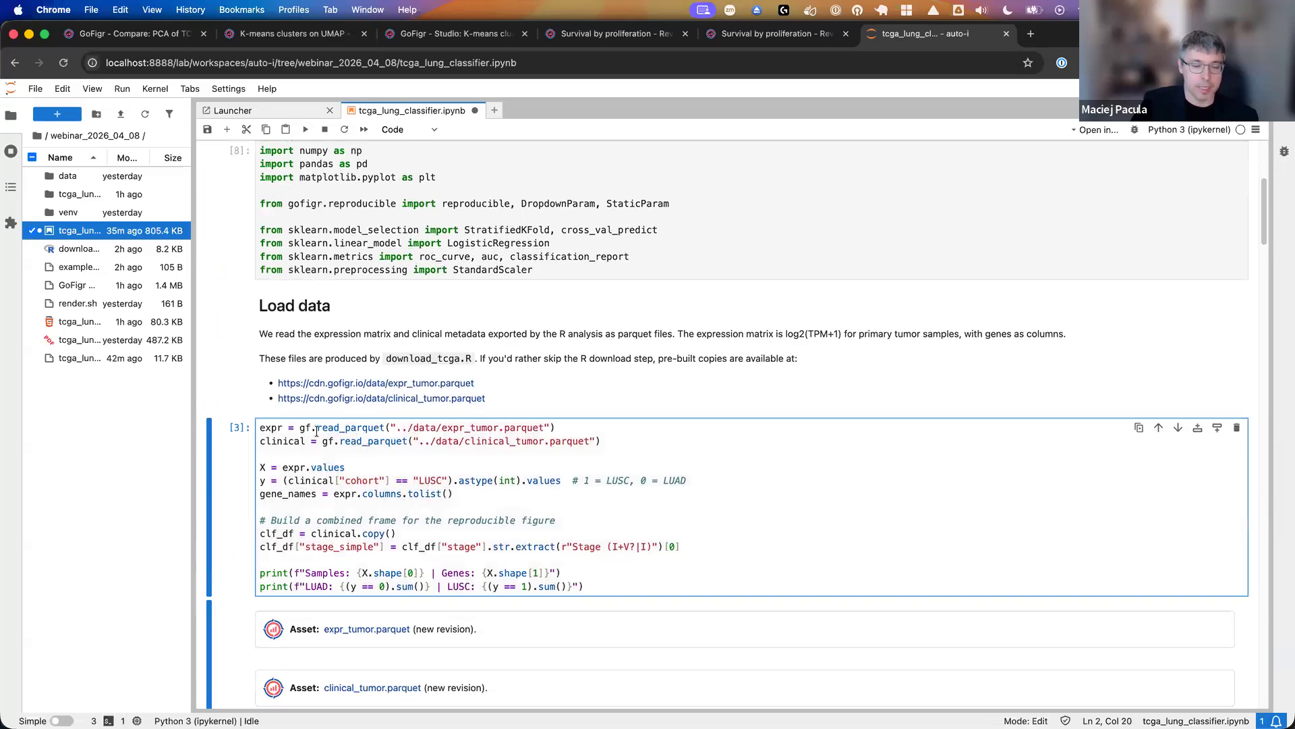
pyautogui.moveTo(300, 428); pyautogui.dragTo(386, 432)
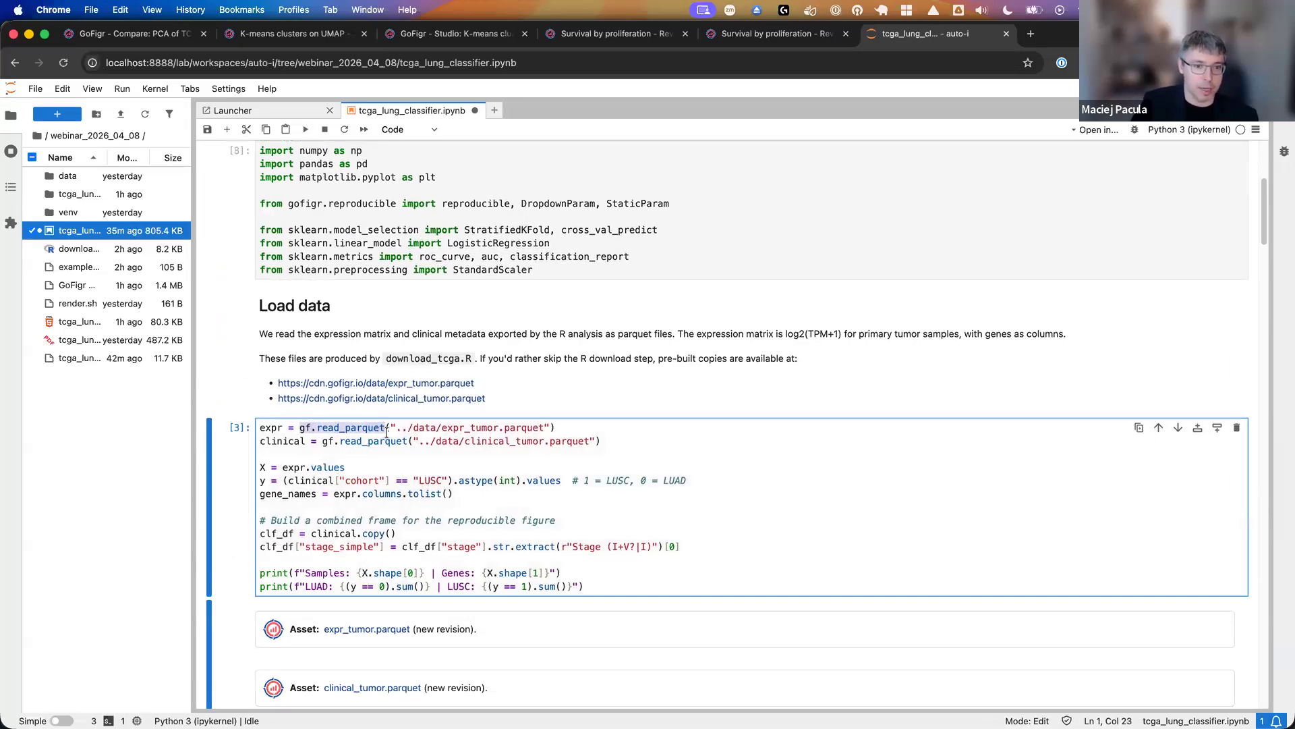
pyautogui.click(332, 450)
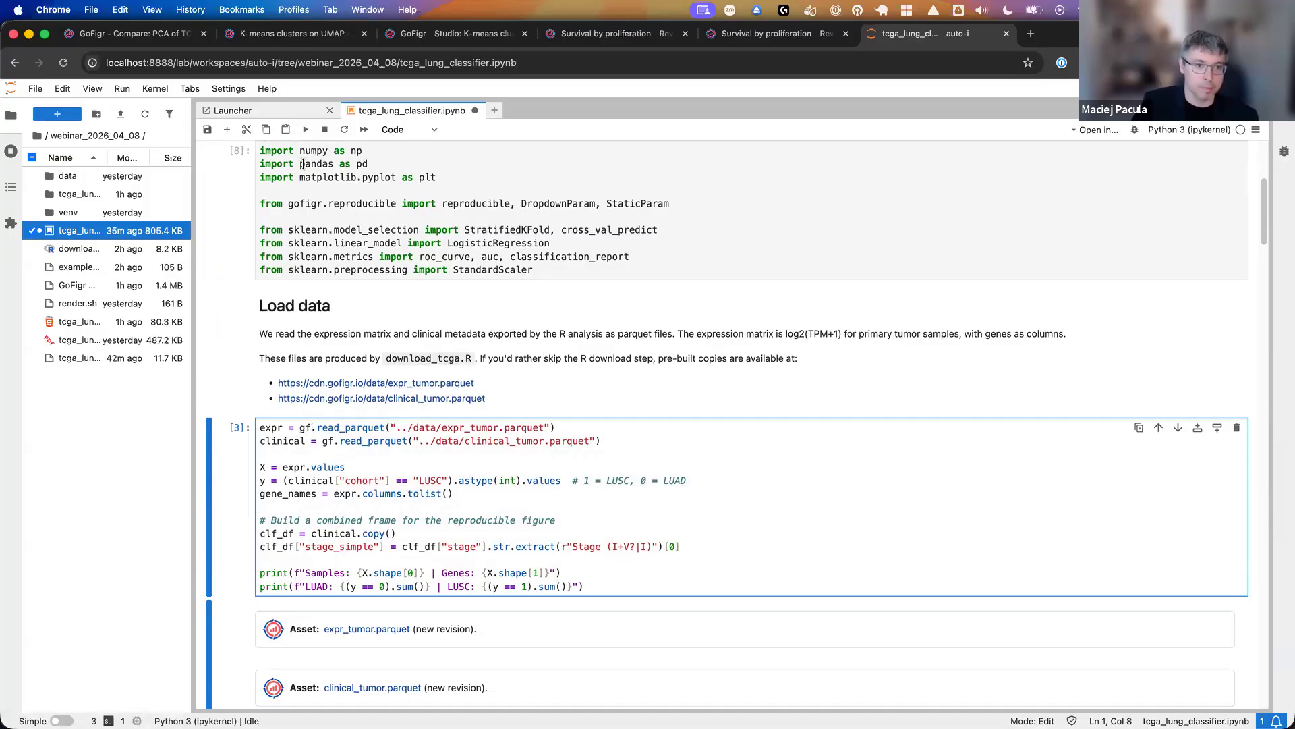
pyautogui.click(305, 129)
pyautogui.scroll(5, 405, 378)
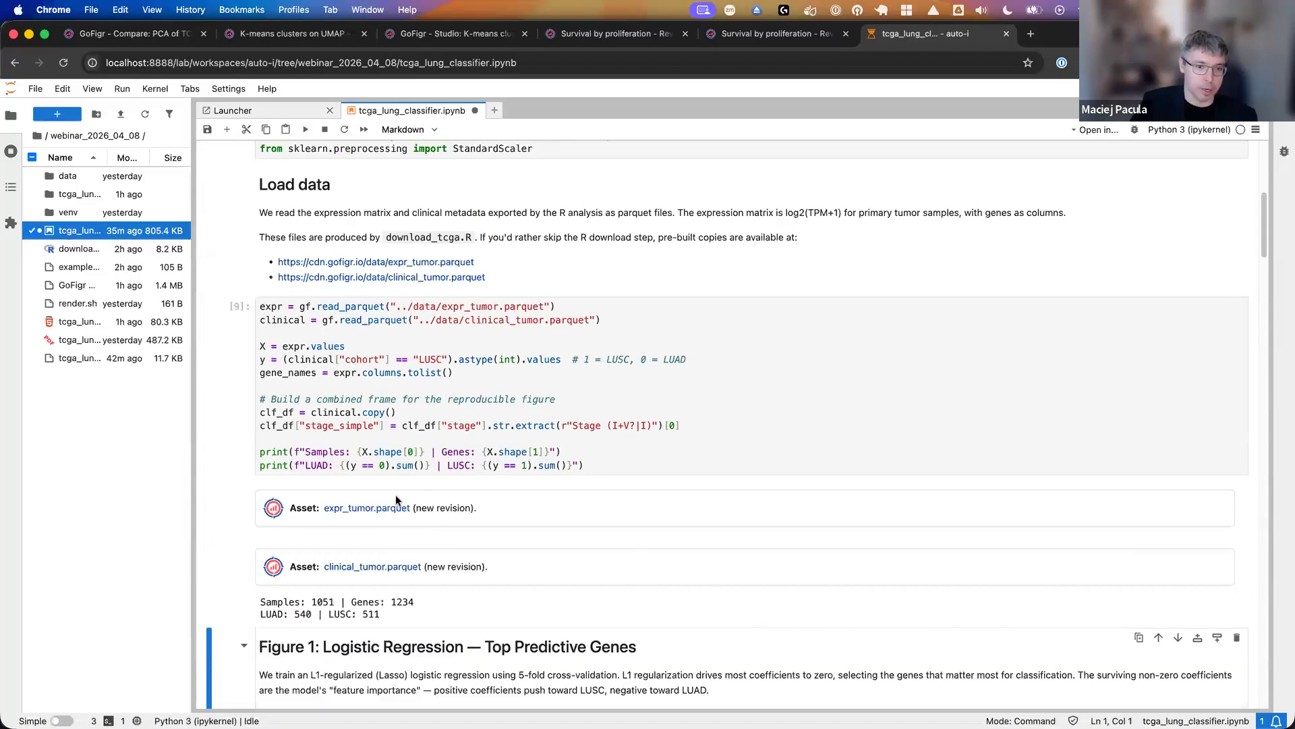
# - View the expr_tumor.parquet asset revision in GoFigr and return to the notebook
pyautogui.scroll(-3, 381, 519)
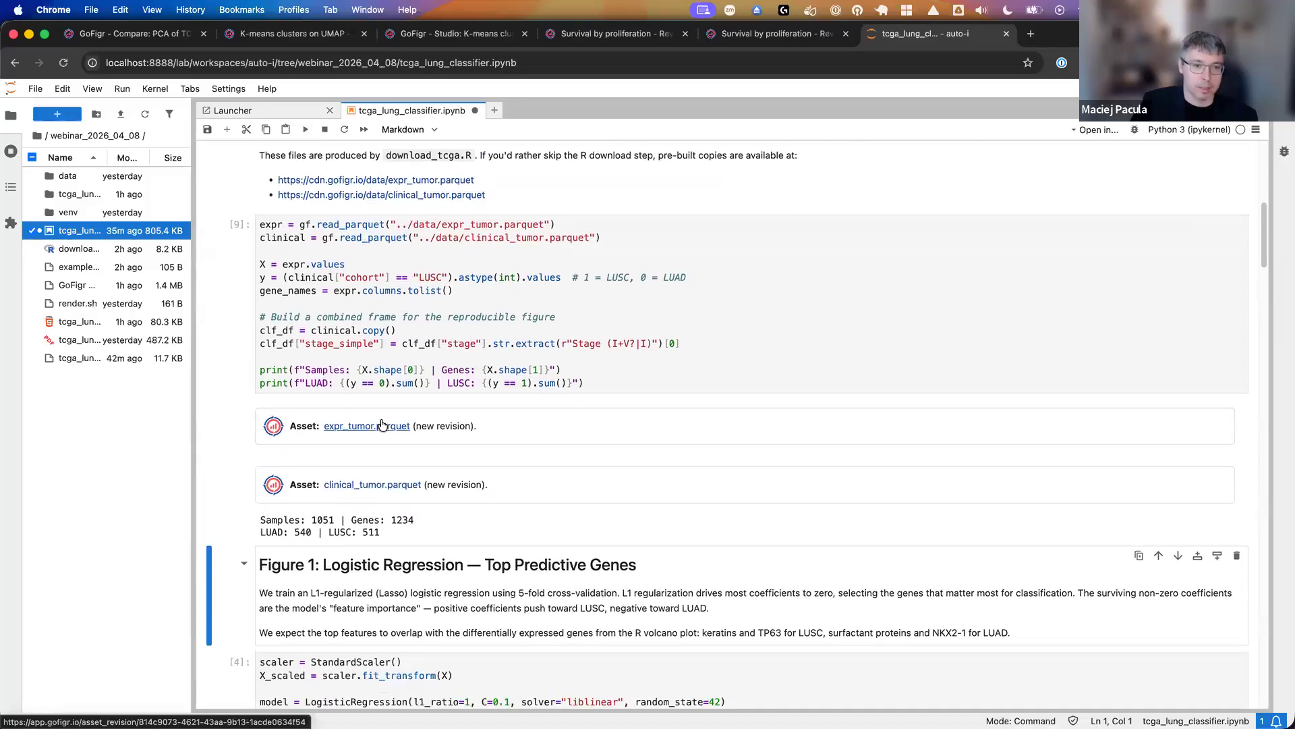
pyautogui.click(382, 425)
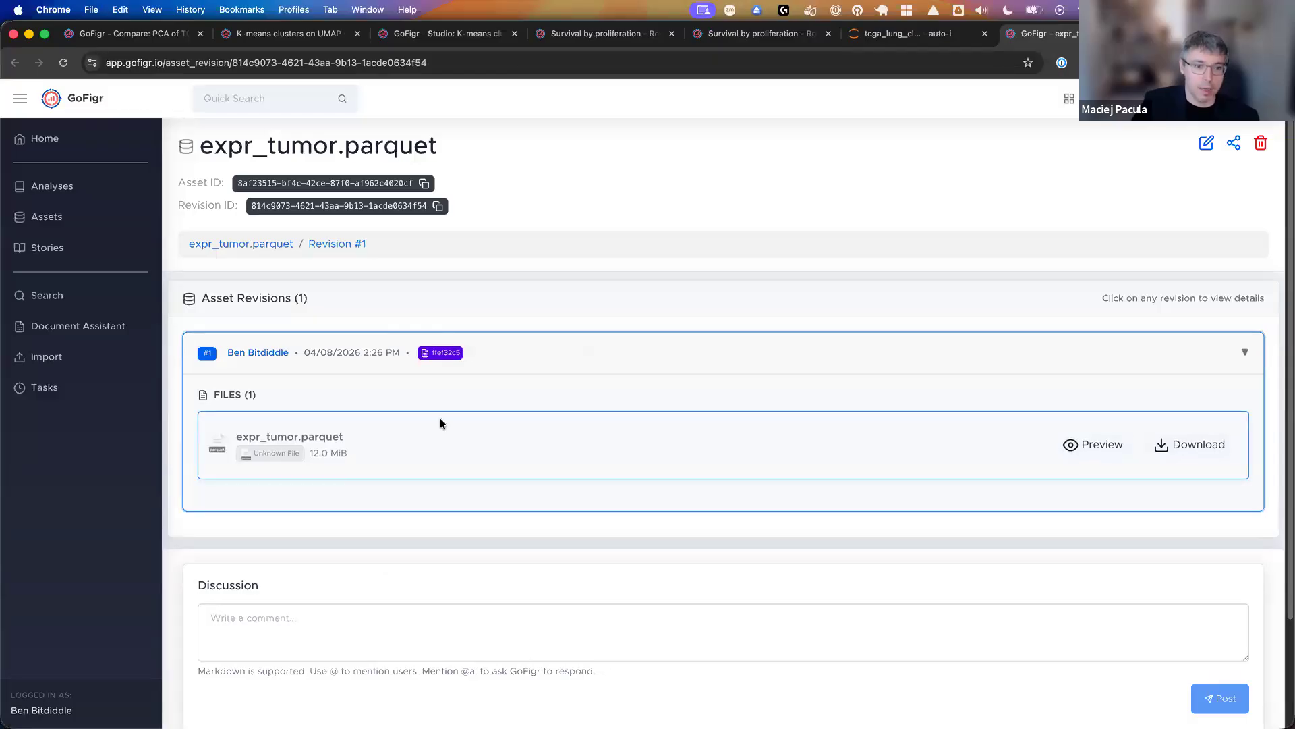
pyautogui.click(963, 43)
# - Review the code of the Figure 1 logistic regression cell and run it to plot the top 20 predictive genes
pyautogui.scroll(-4, 639, 383)
pyautogui.scroll(-2, 641, 385)
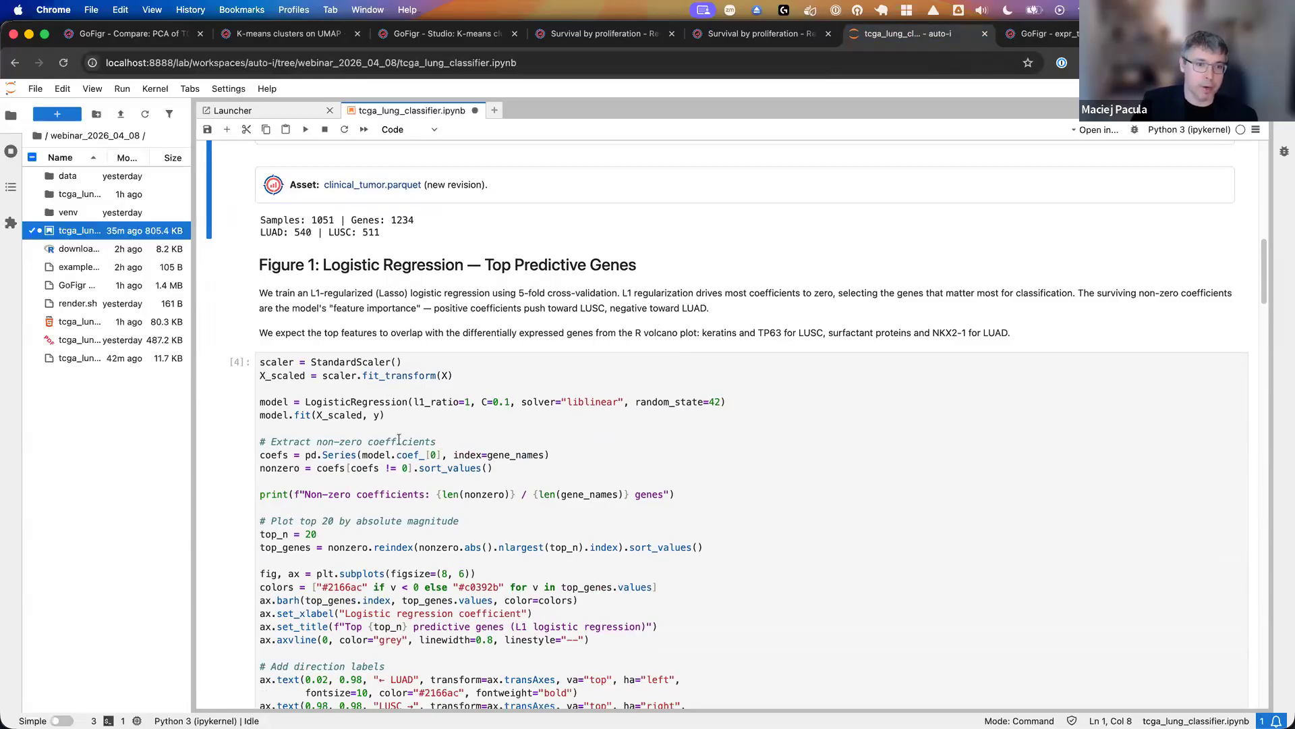
pyautogui.scroll(-3, 379, 428)
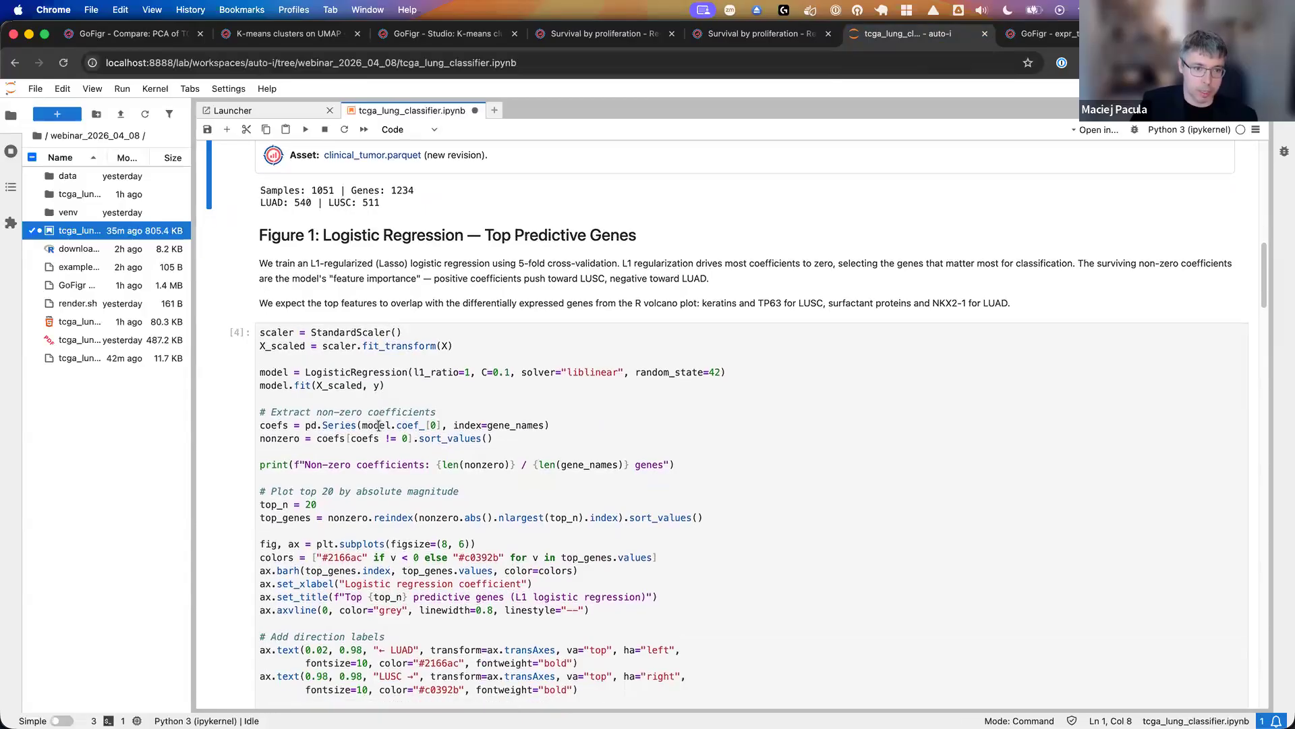
pyautogui.scroll(-1, 374, 566)
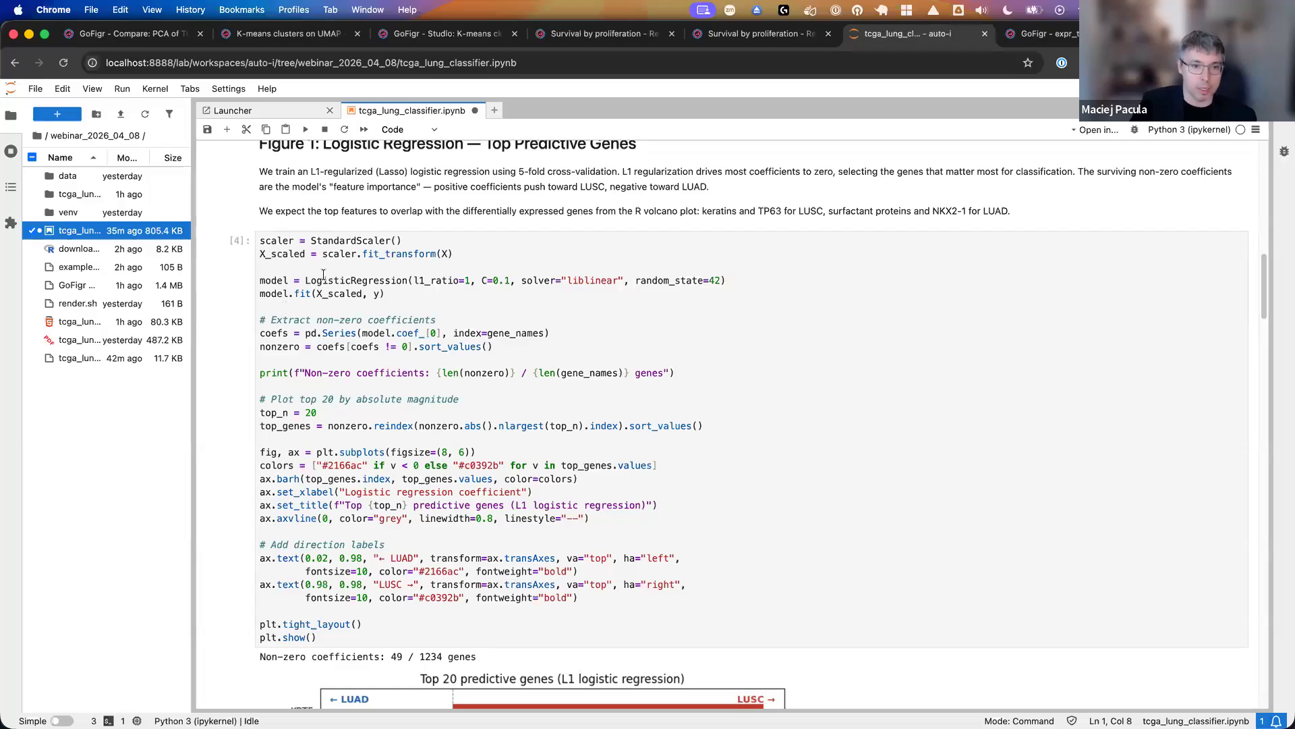
pyautogui.scroll(-1, 334, 345)
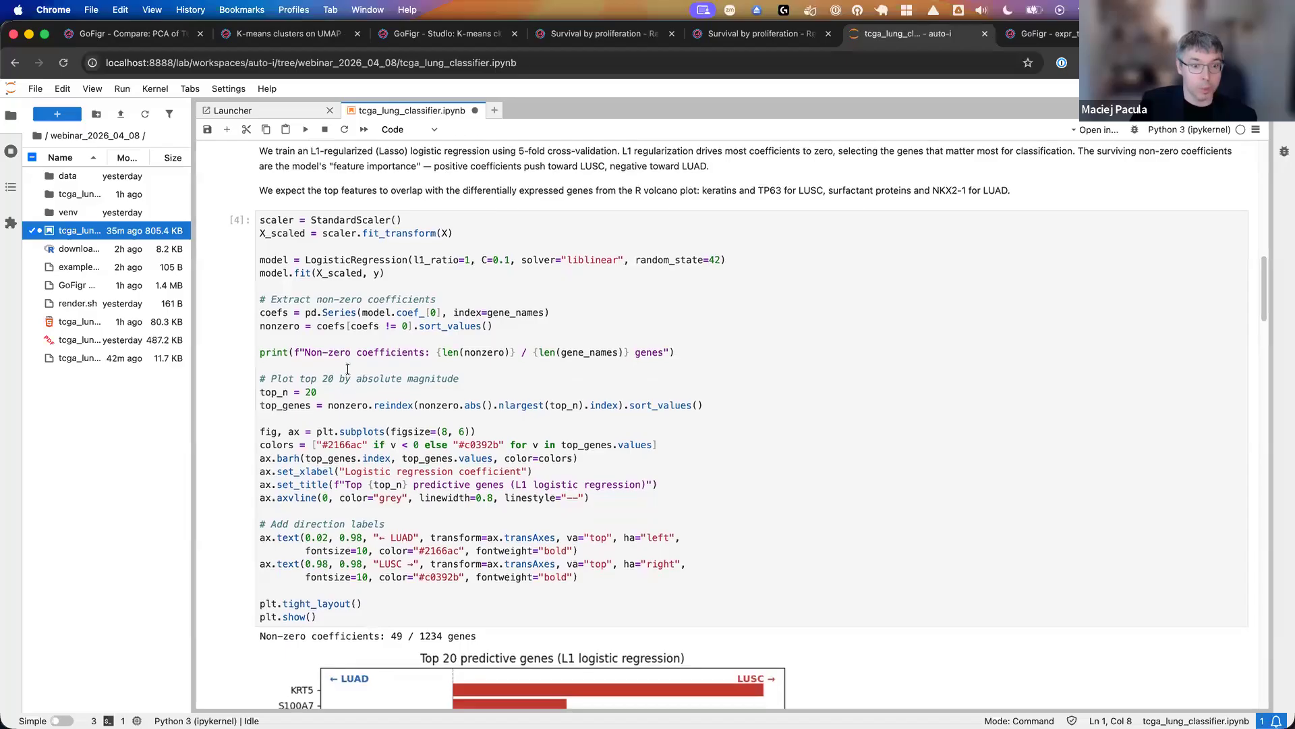
pyautogui.moveTo(336, 618); pyautogui.dragTo(246, 219)
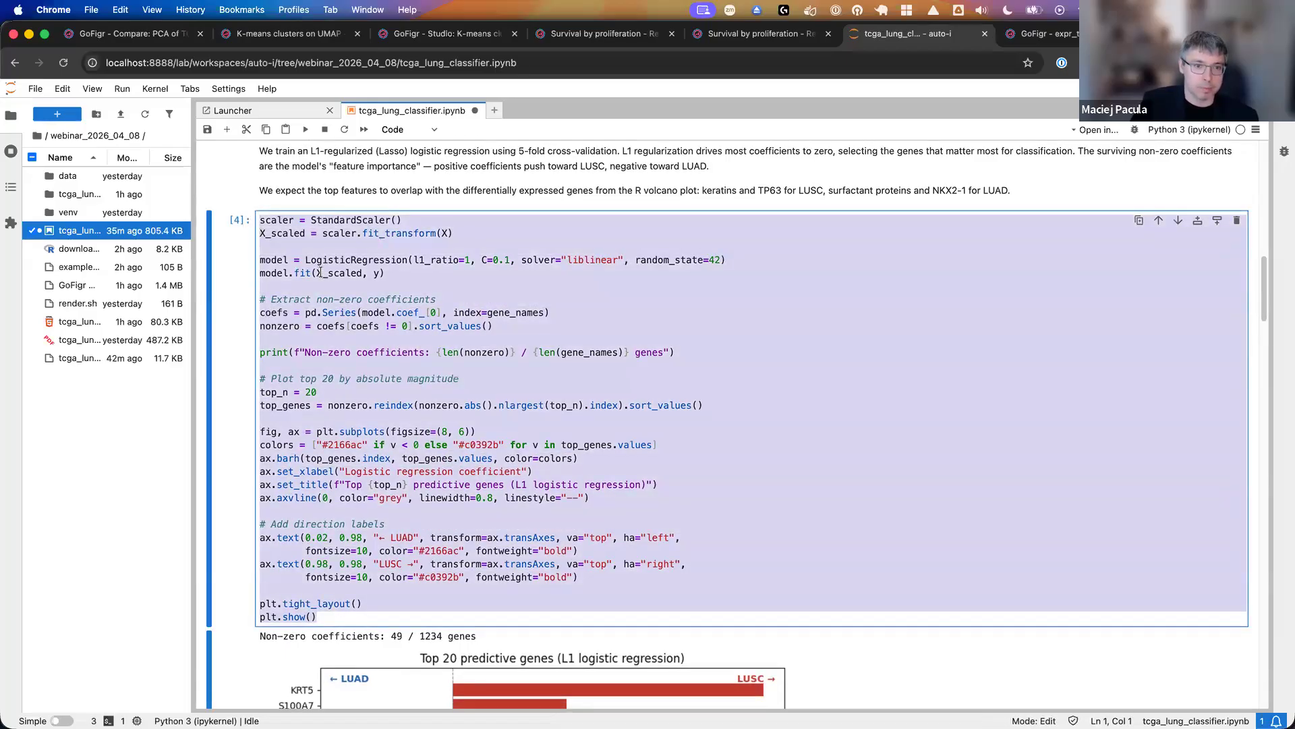
pyautogui.scroll(-1, 448, 265)
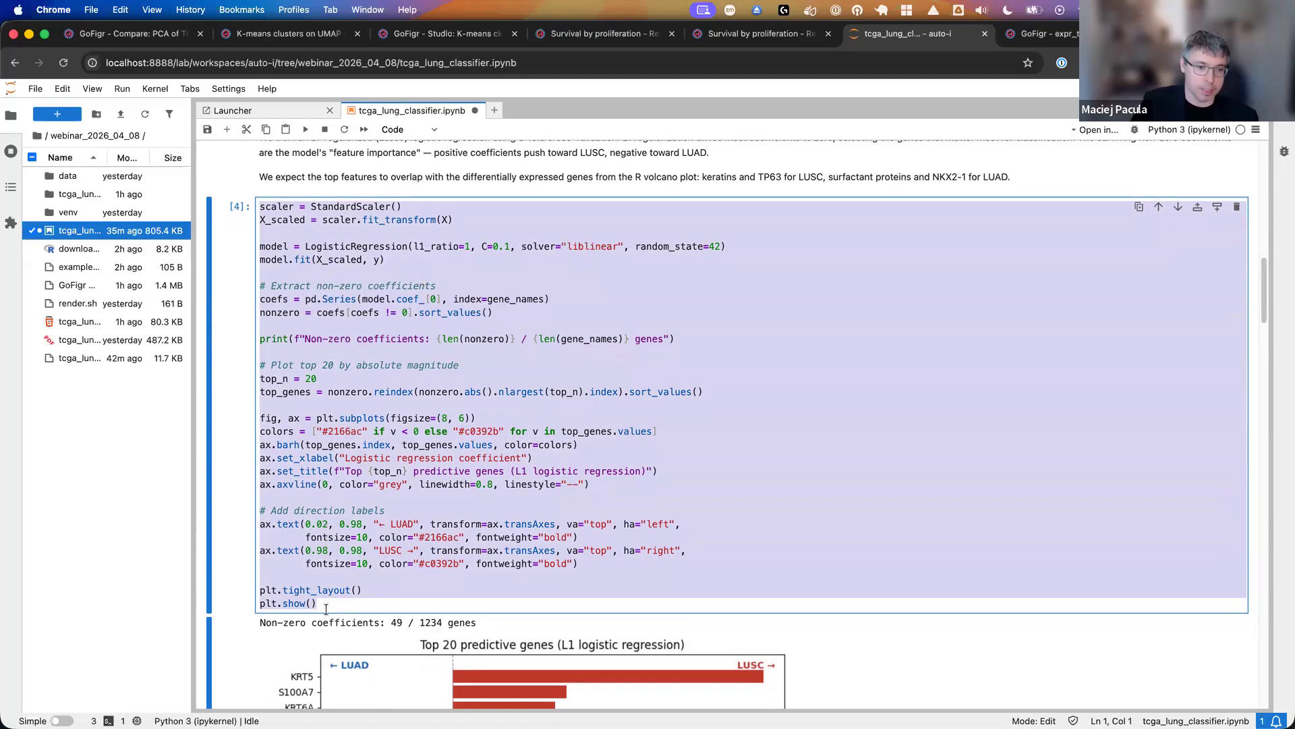
pyautogui.moveTo(326, 604); pyautogui.dragTo(258, 265)
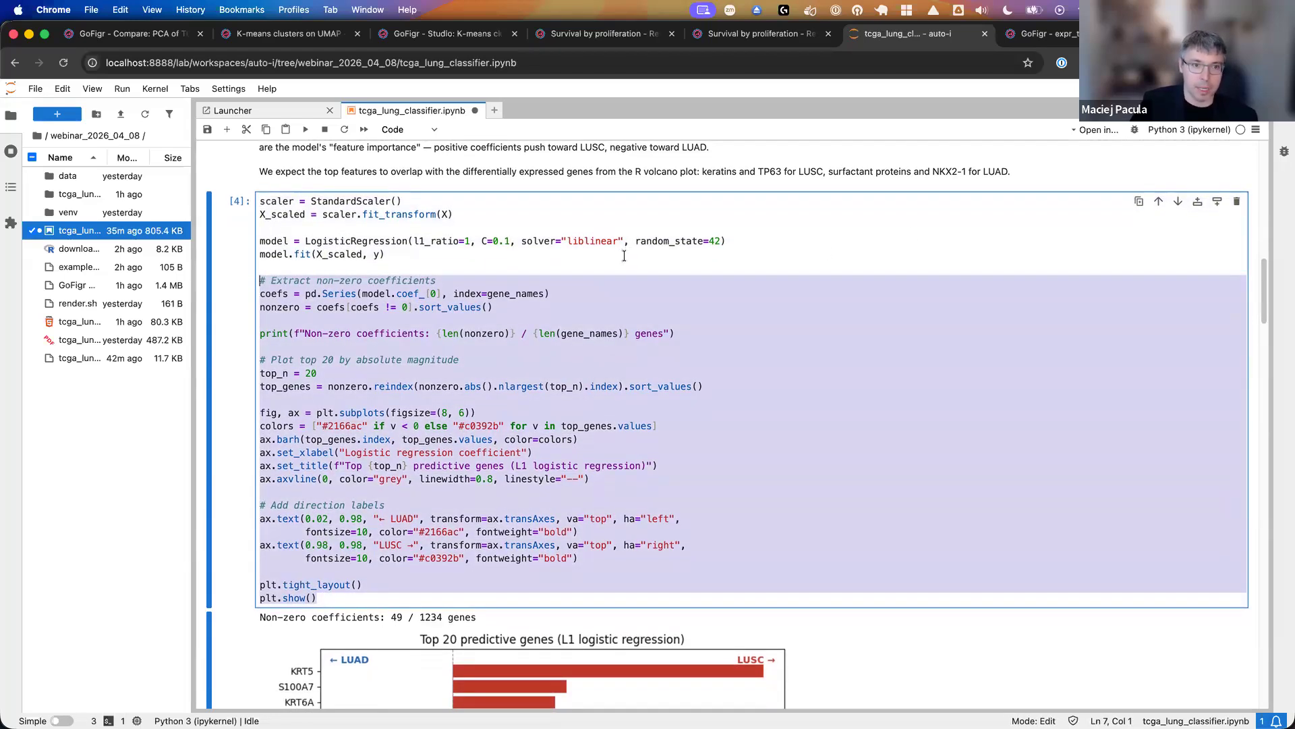
pyautogui.press('Escape')
pyautogui.click(305, 129)
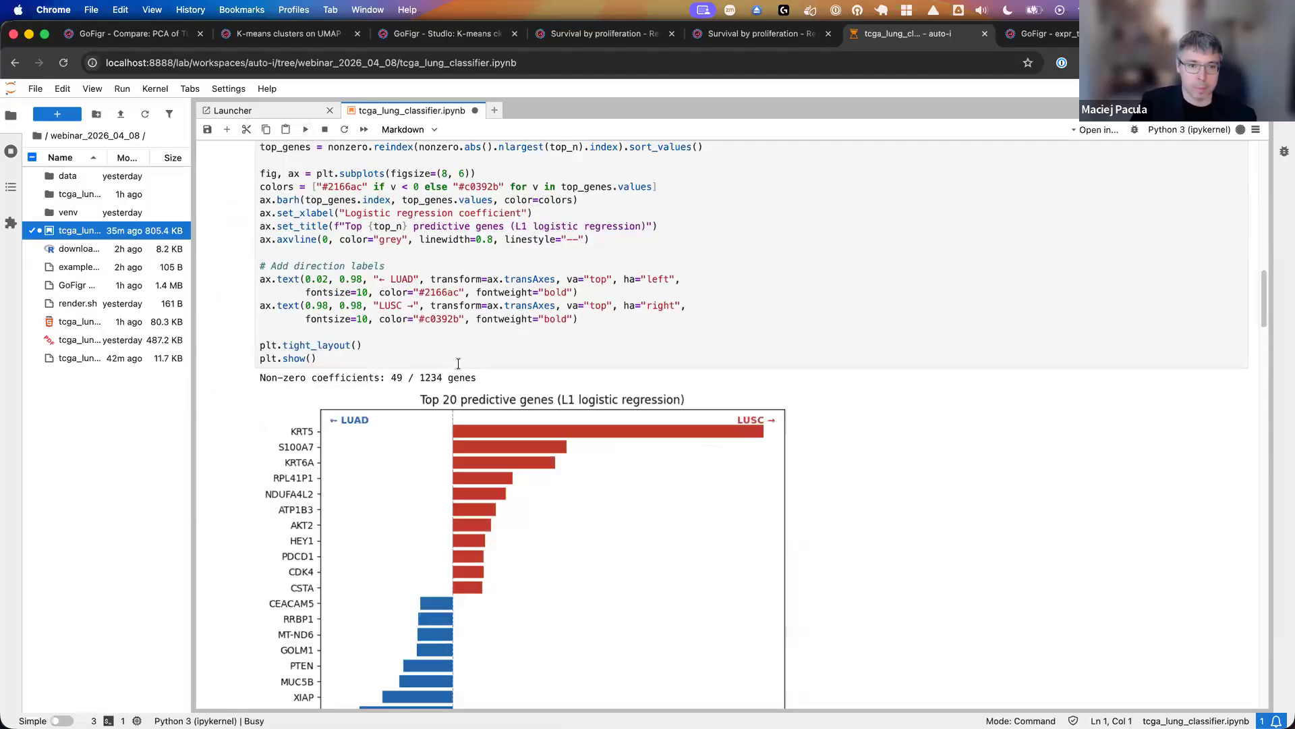
# - Open the newly published Top 20 predictive genes figure in GoFigr from the notebook output
pyautogui.scroll(-1, 459, 367)
pyautogui.scroll(-2, 459, 369)
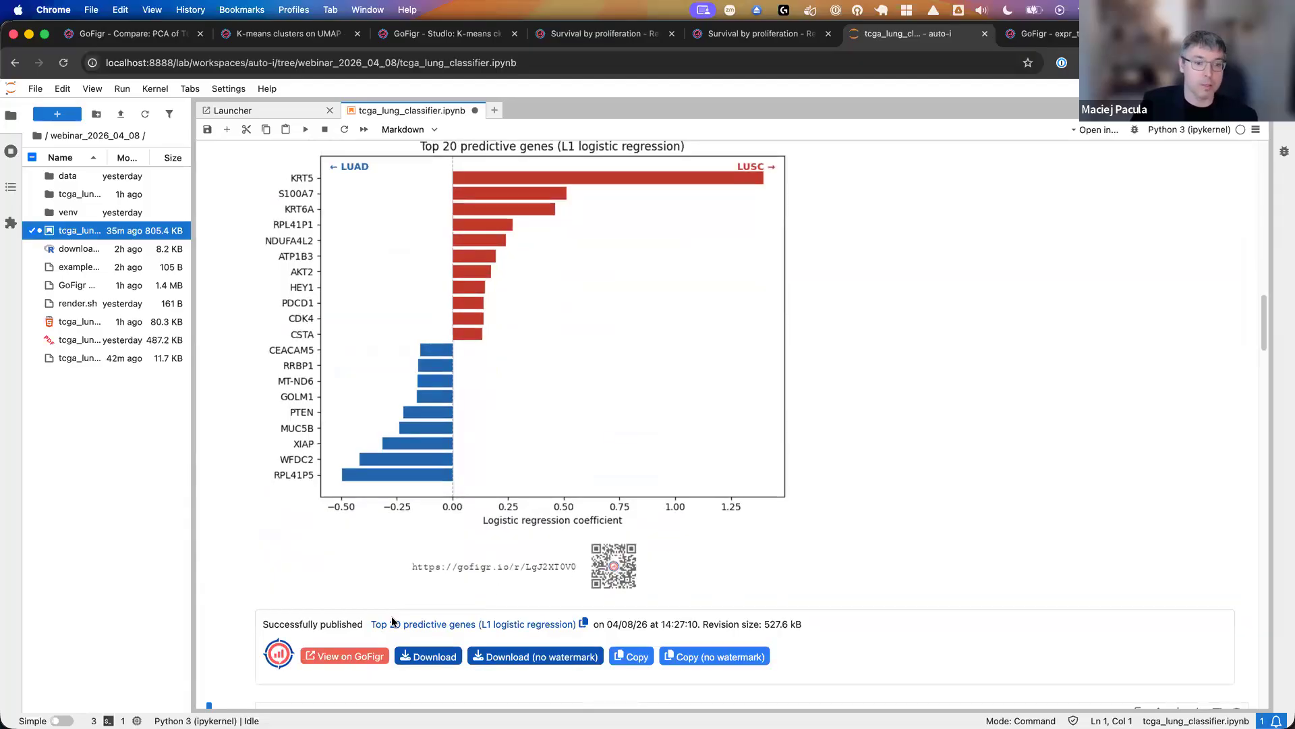
pyautogui.click(368, 654)
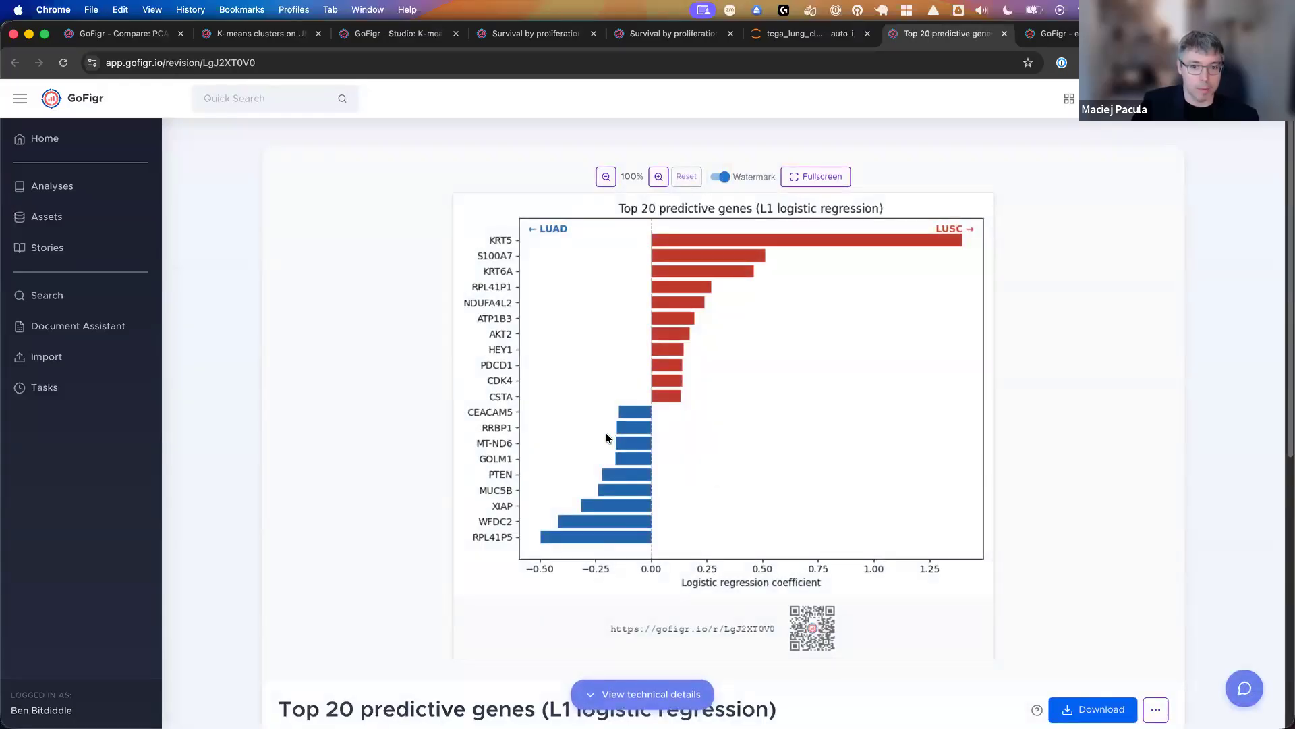
# - Look over the figure page and check which download formats are offered, without downloading anything
pyautogui.scroll(-3, 605, 440)
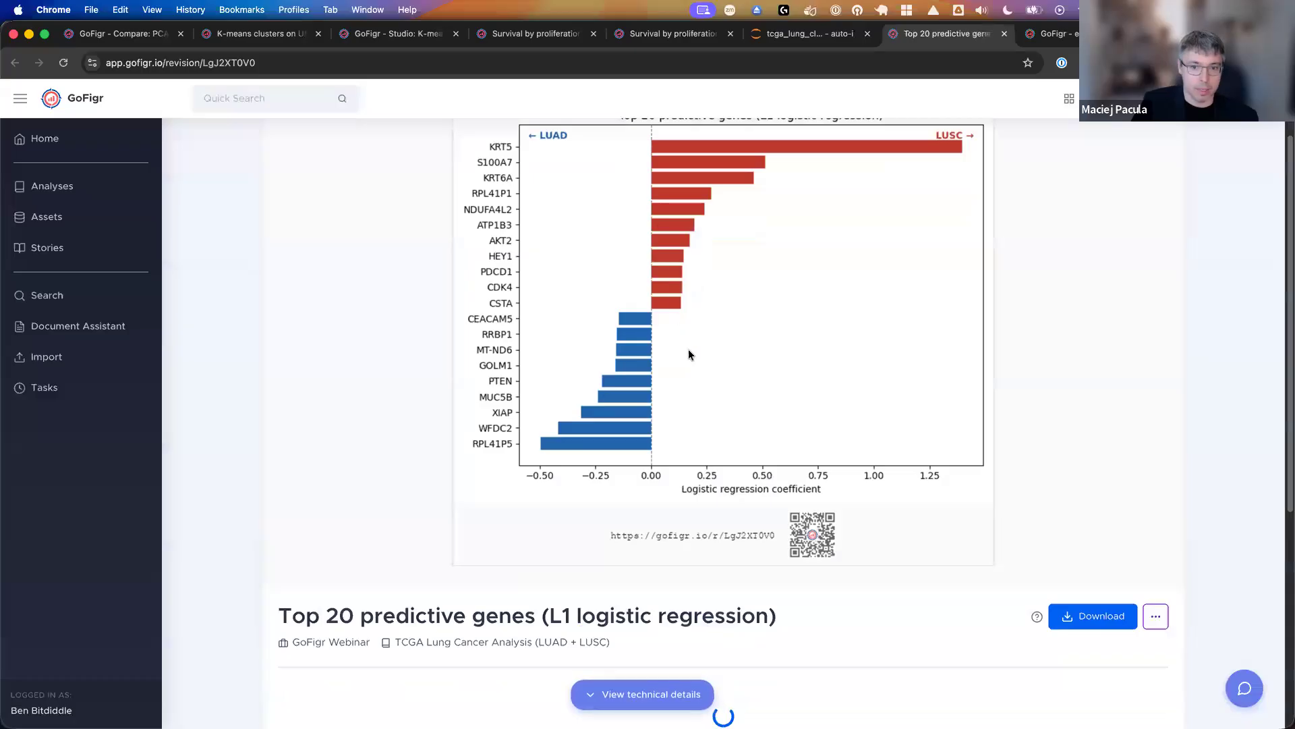
pyautogui.click(1083, 617)
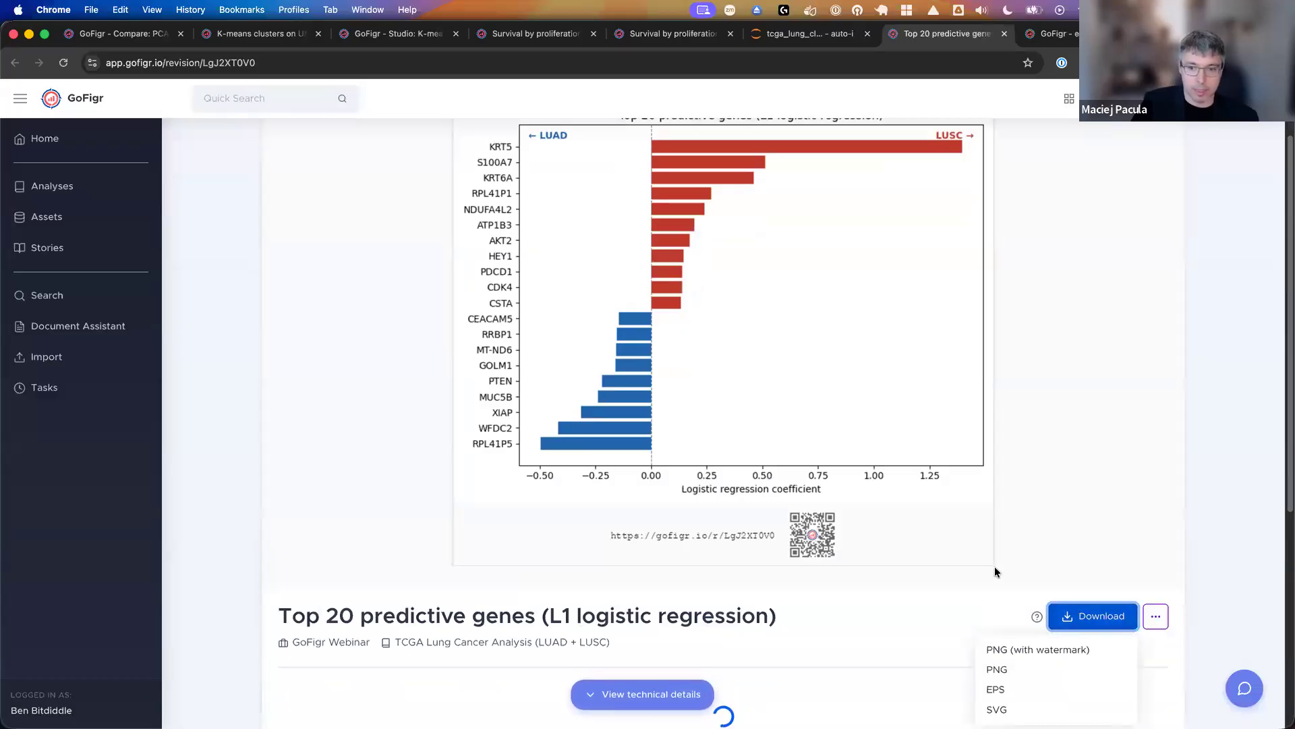
pyautogui.scroll(-3, 997, 570)
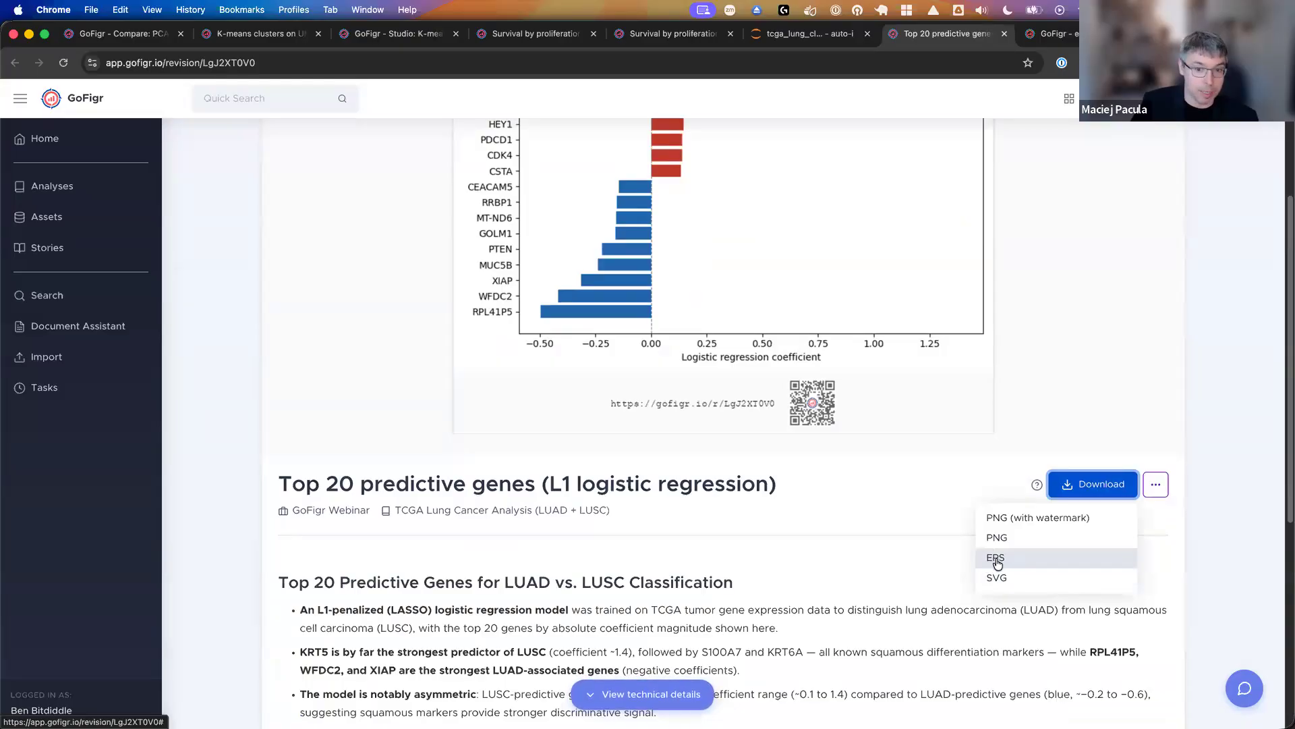
pyautogui.click(753, 524)
# - Read the AI-generated description of the Top 20 predictive genes figure and its source notebook path under the technical context
pyautogui.scroll(-2, 753, 524)
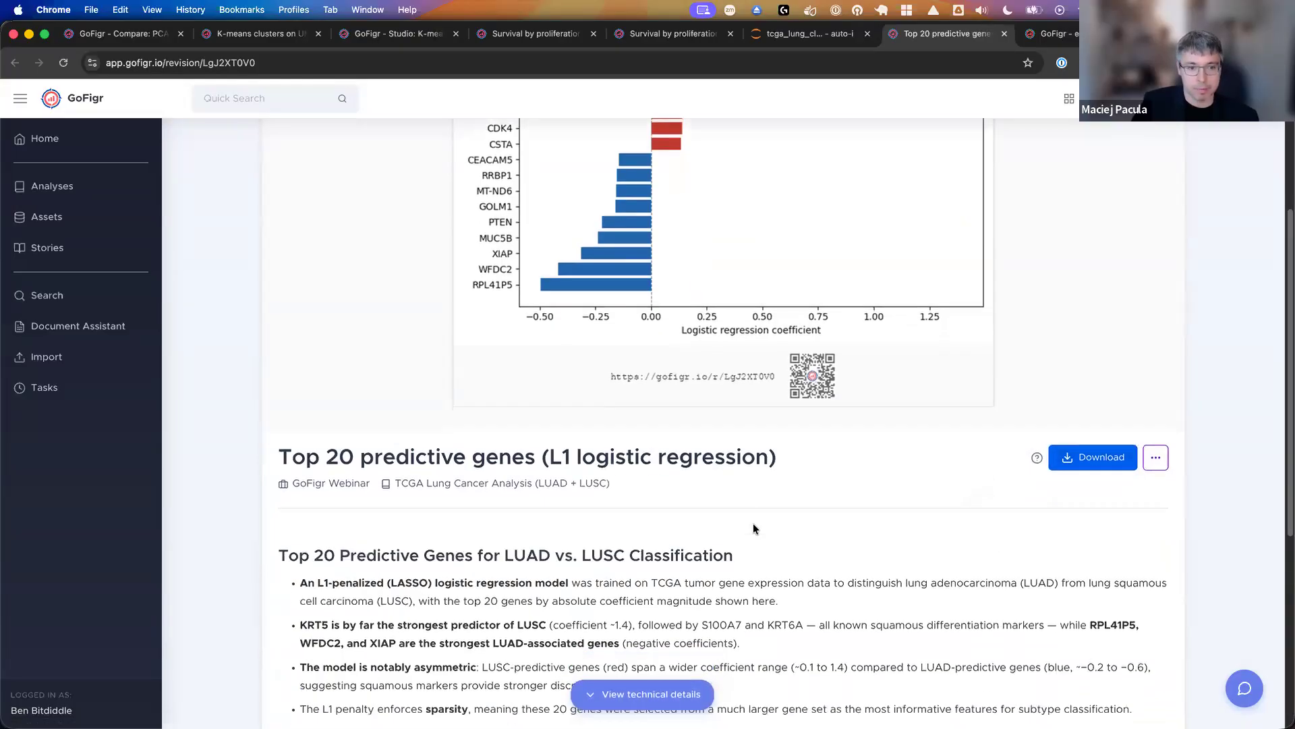
pyautogui.scroll(-3, 705, 519)
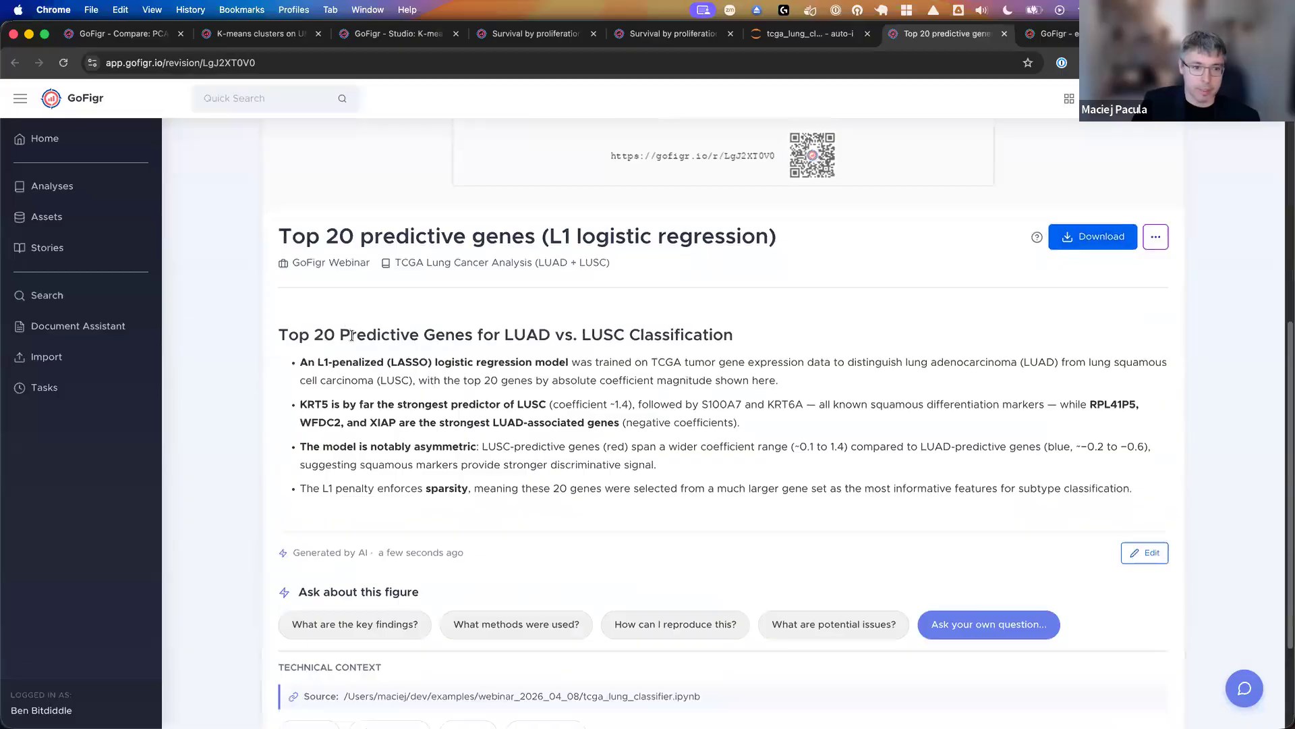
pyautogui.scroll(-3, 367, 370)
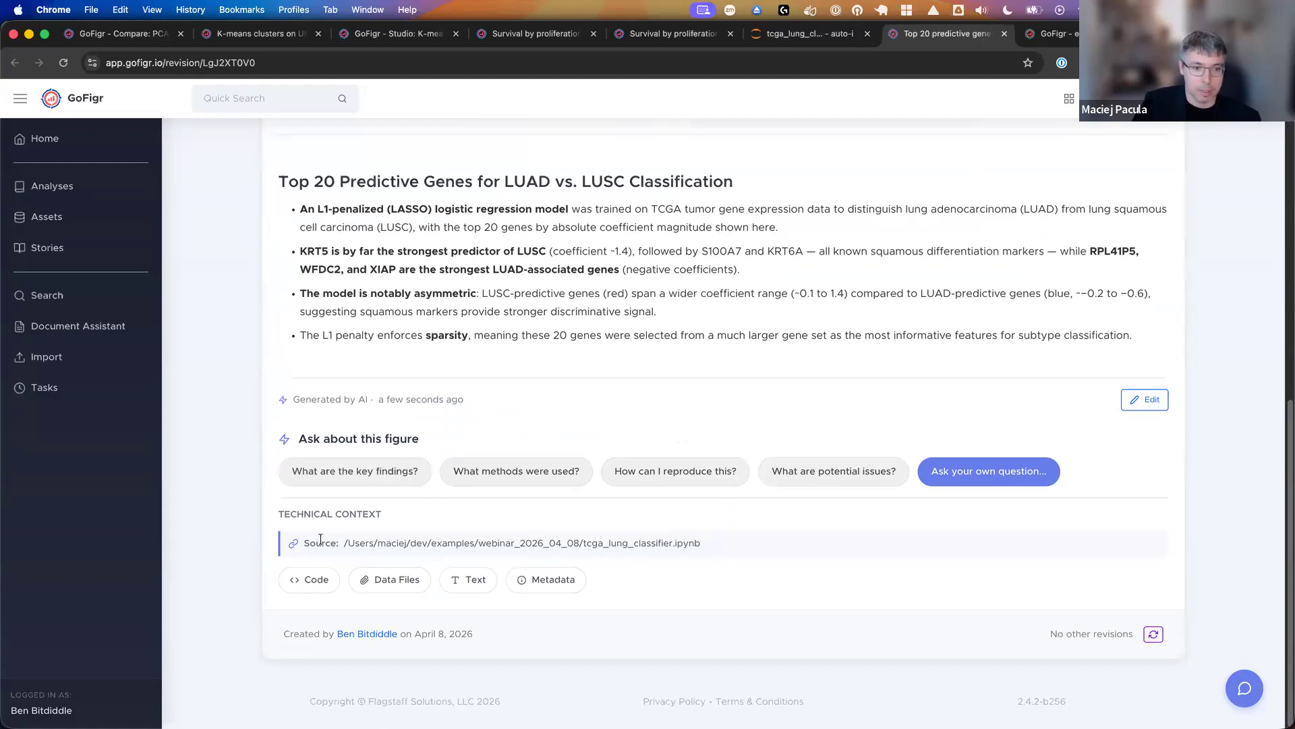
pyautogui.moveTo(325, 544); pyautogui.dragTo(722, 544)
pyautogui.click(567, 559)
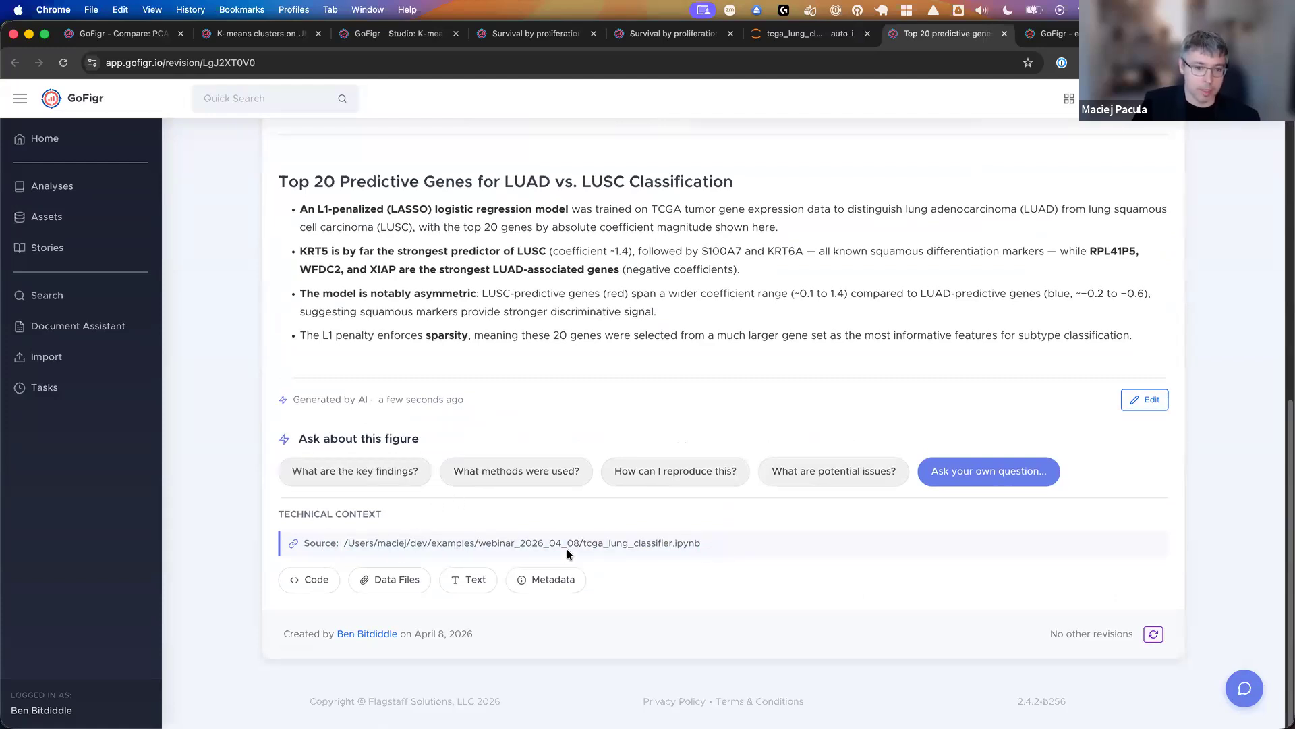
# - Review the captured code of the Top 20 predictive genes figure and its notebook cell history
pyautogui.click(311, 579)
pyautogui.scroll(-7, 397, 476)
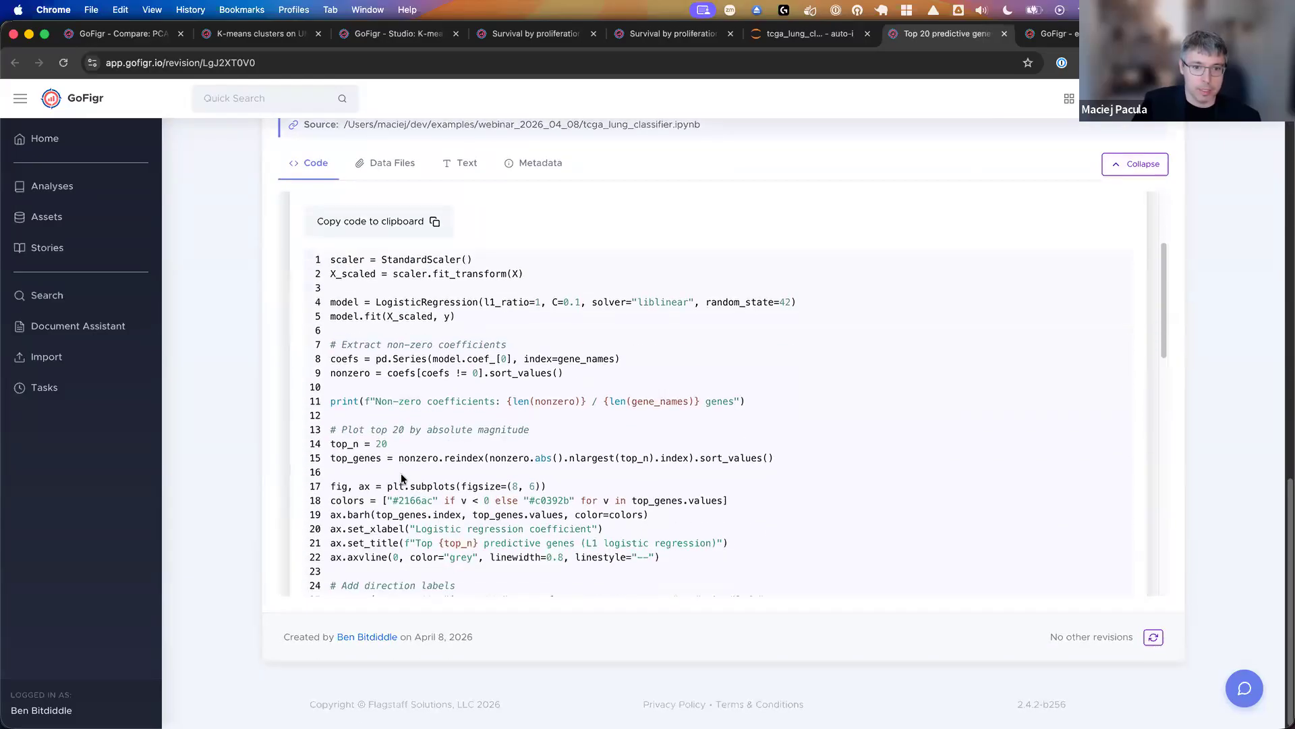
pyautogui.scroll(-8, 856, 463)
pyautogui.scroll(-2, 895, 472)
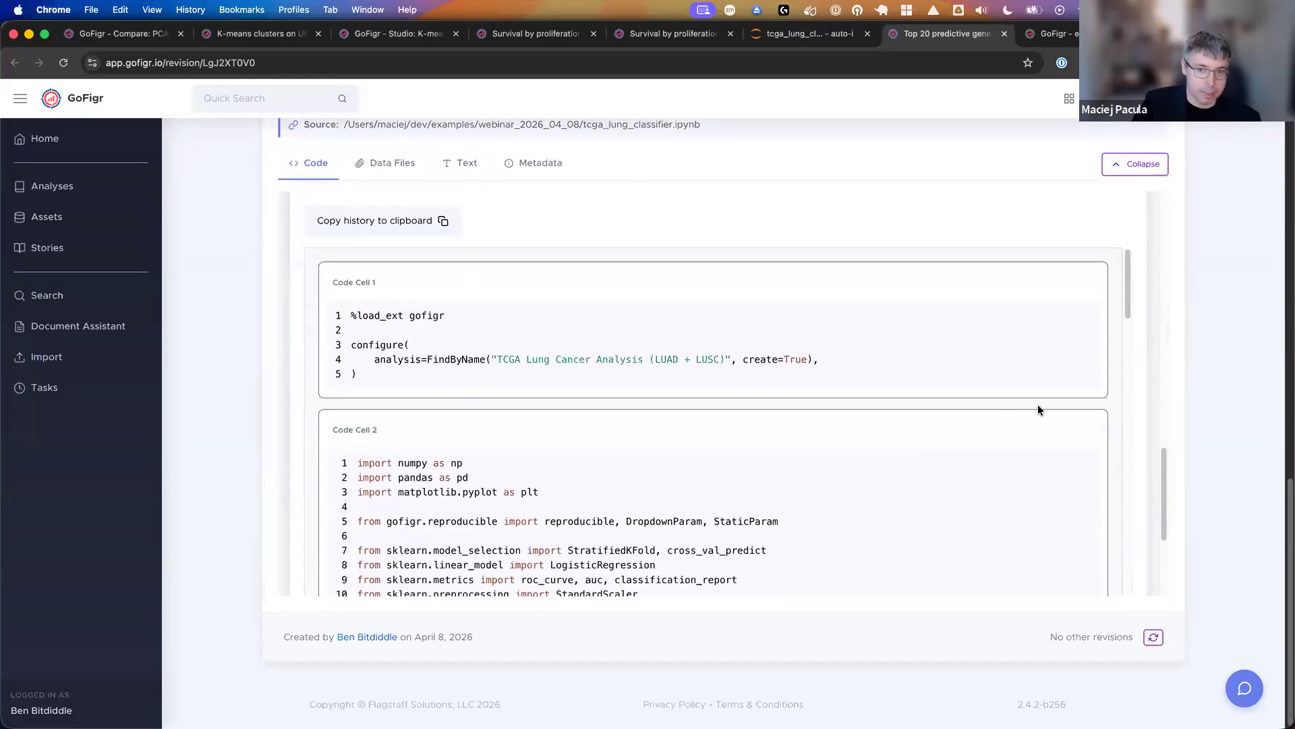
pyautogui.scroll(3, 1187, 403)
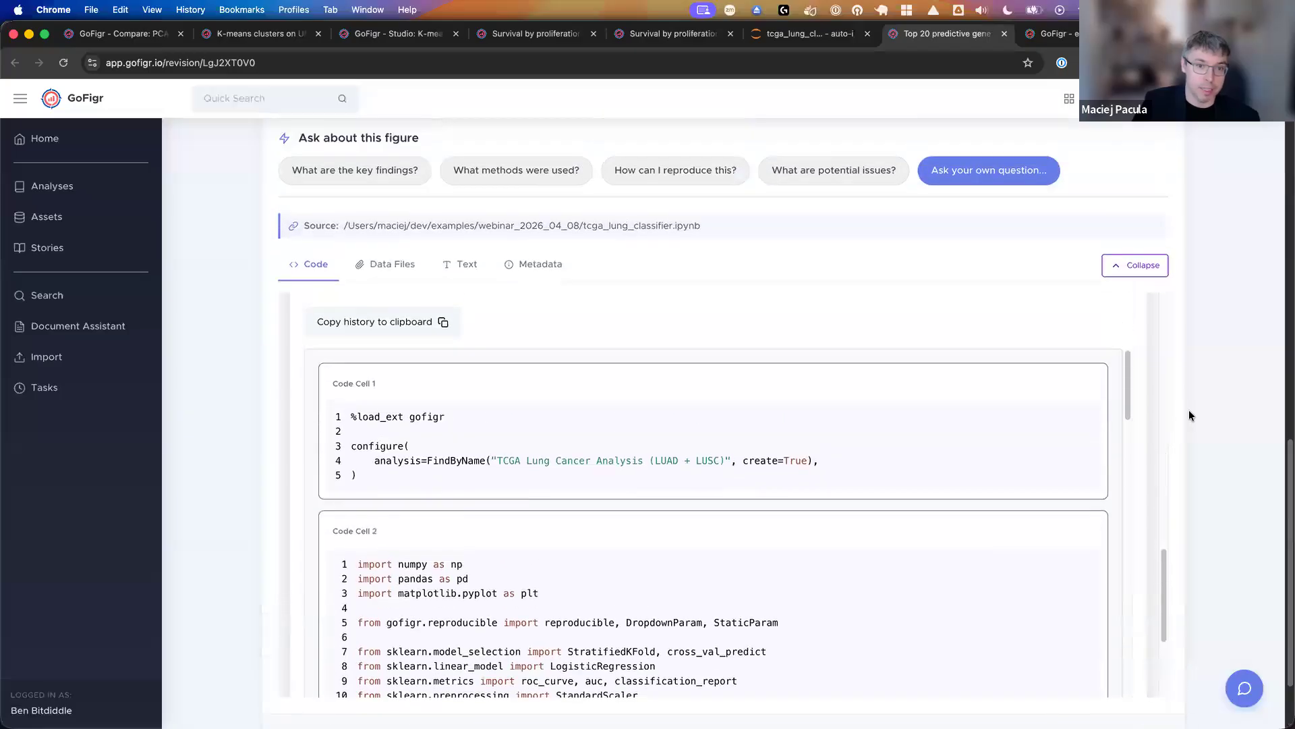
pyautogui.scroll(1, 1189, 411)
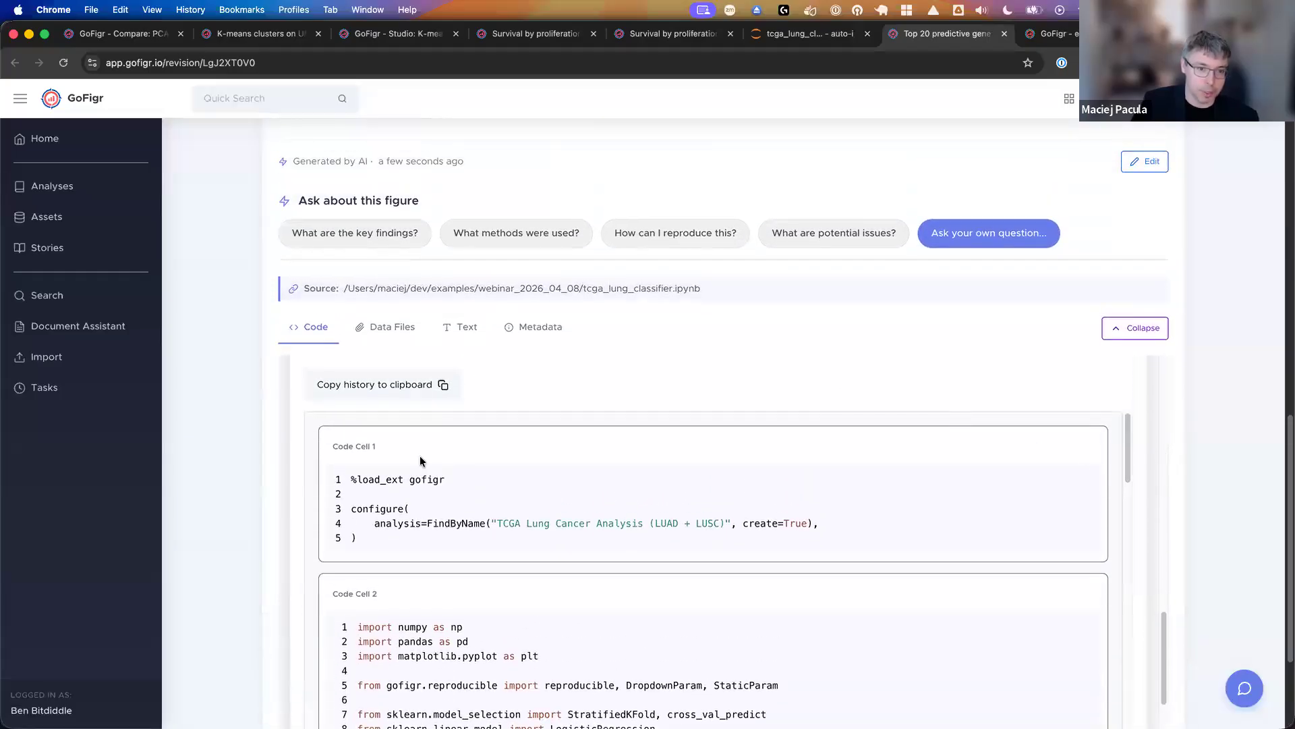
# - Check the figure's linked data files, its text output with the pip freeze package list, and its git and notebook metadata
pyautogui.click(383, 330)
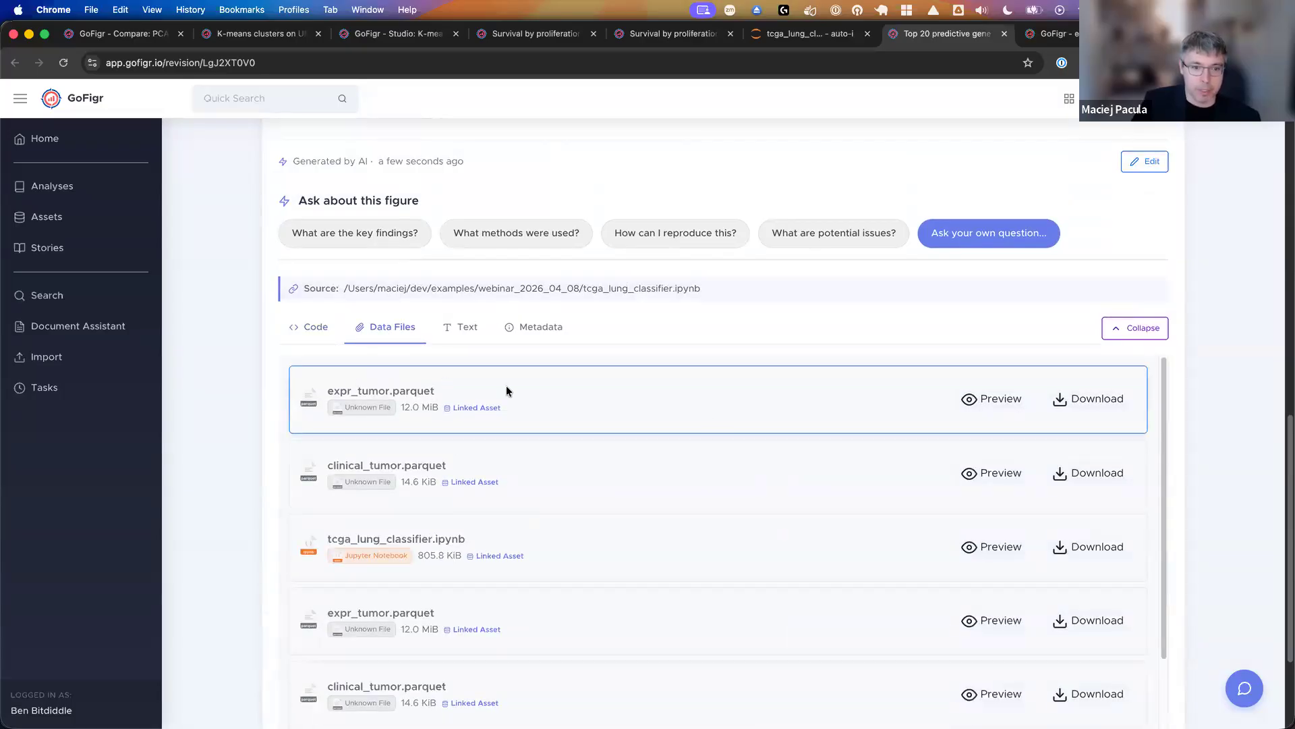
pyautogui.click(476, 331)
pyautogui.scroll(-1, 477, 405)
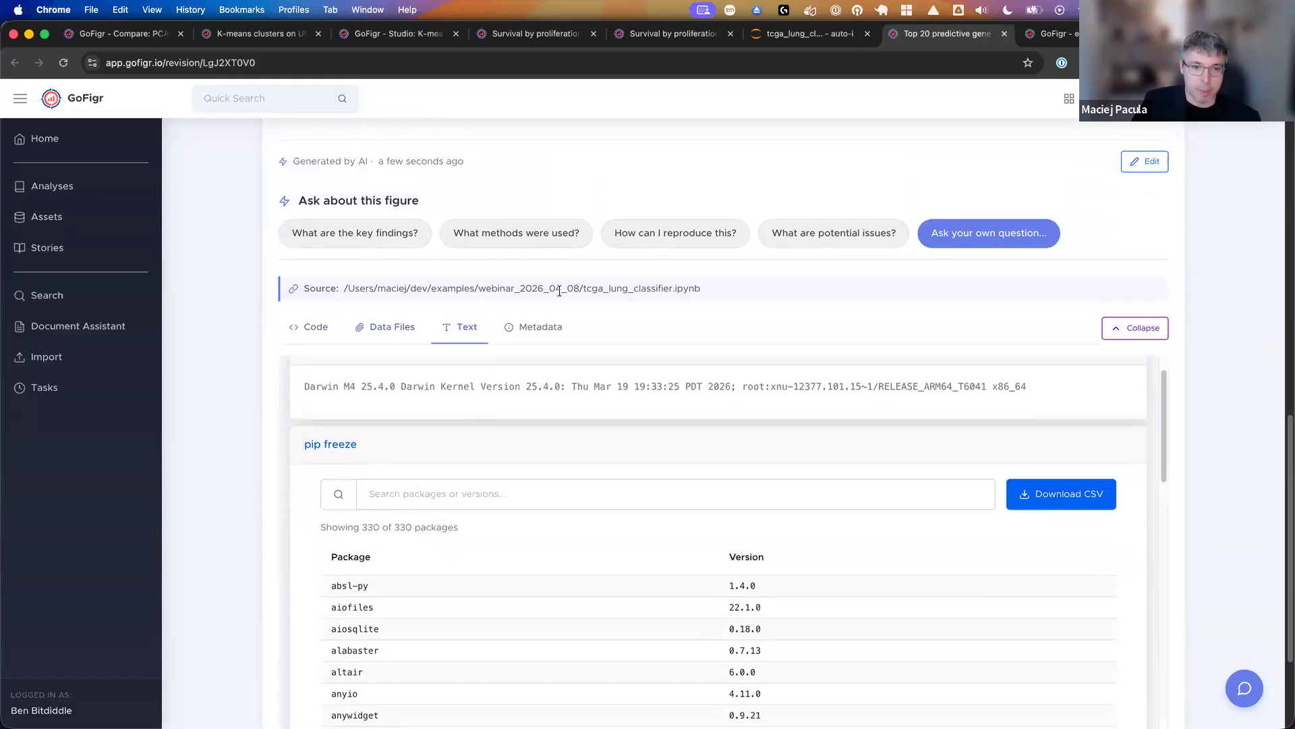
pyautogui.click(543, 327)
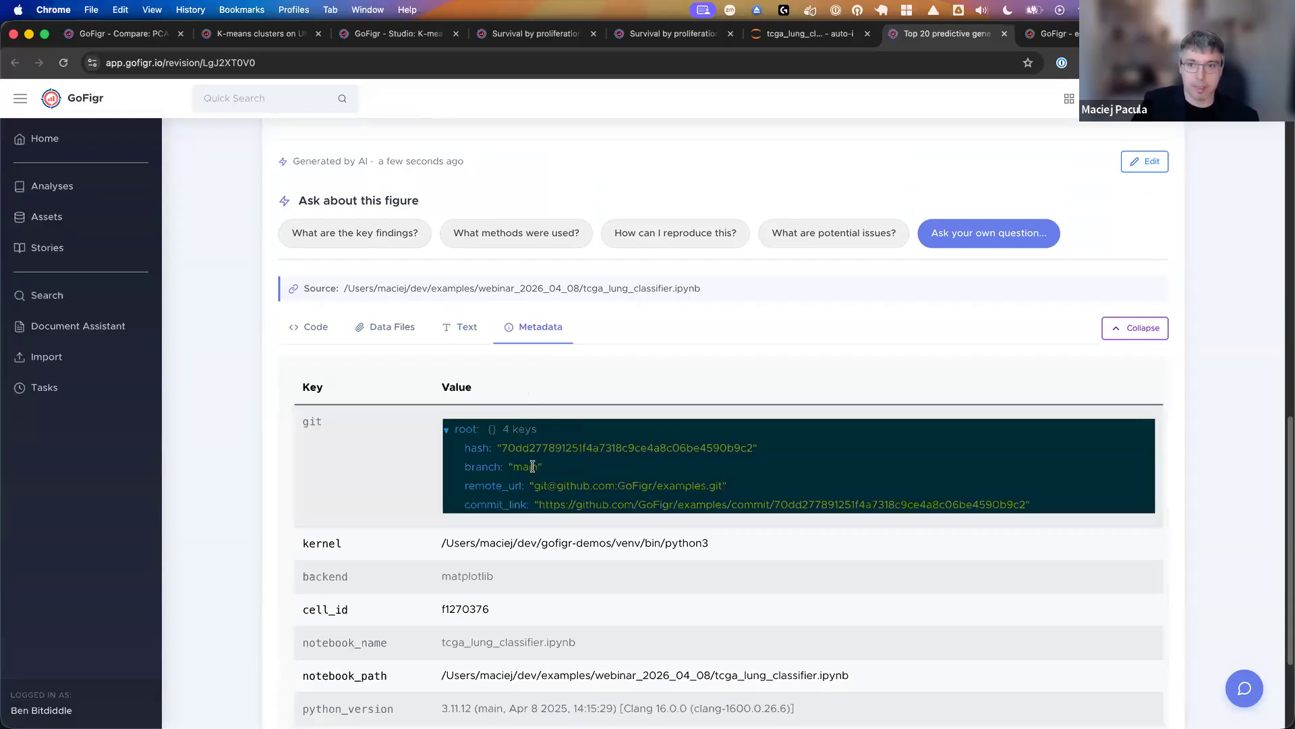
pyautogui.click(796, 35)
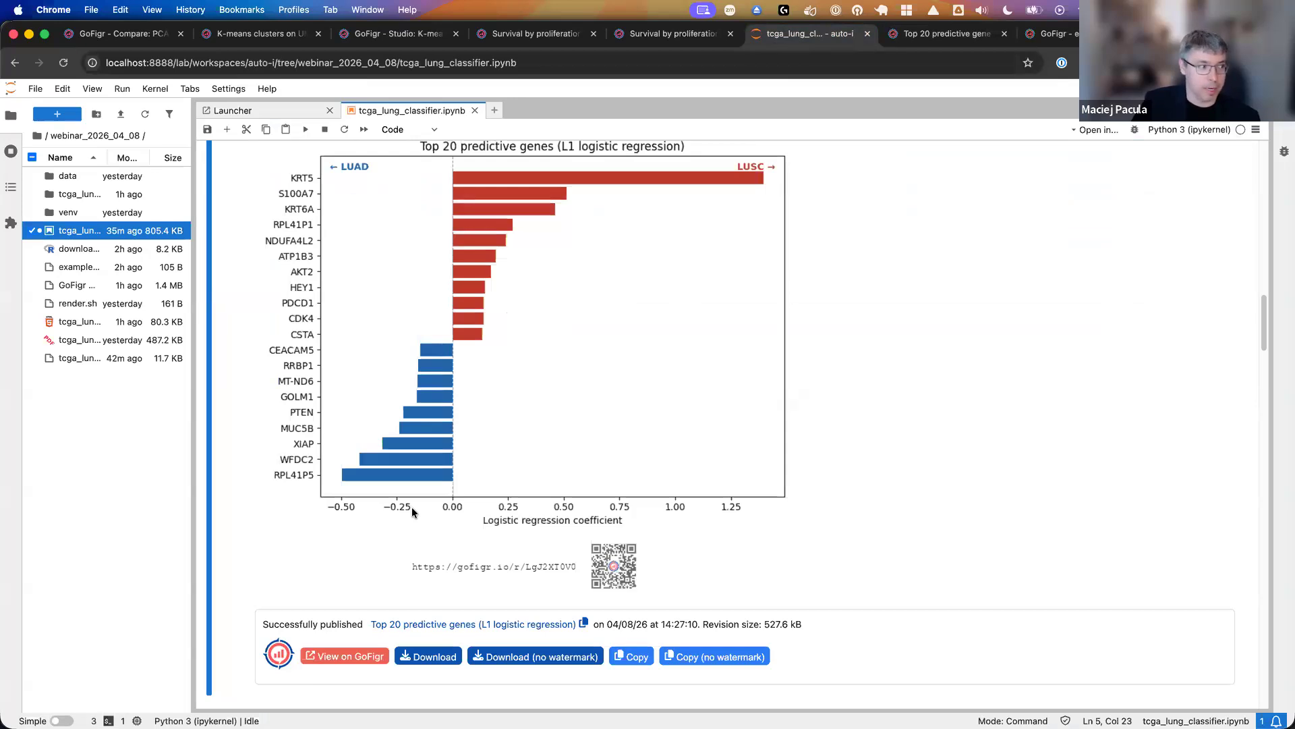
pyautogui.scroll(-10, 466, 487)
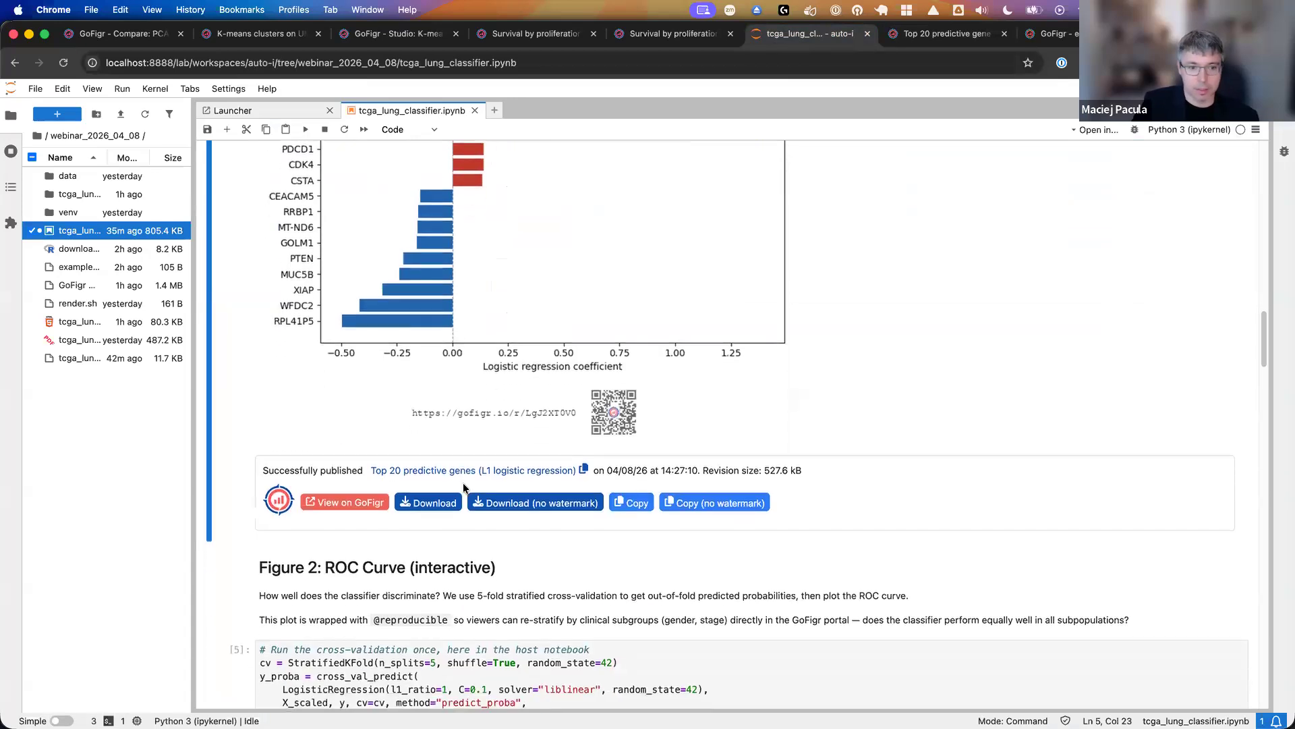
pyautogui.scroll(-5, 464, 480)
pyautogui.click(440, 440)
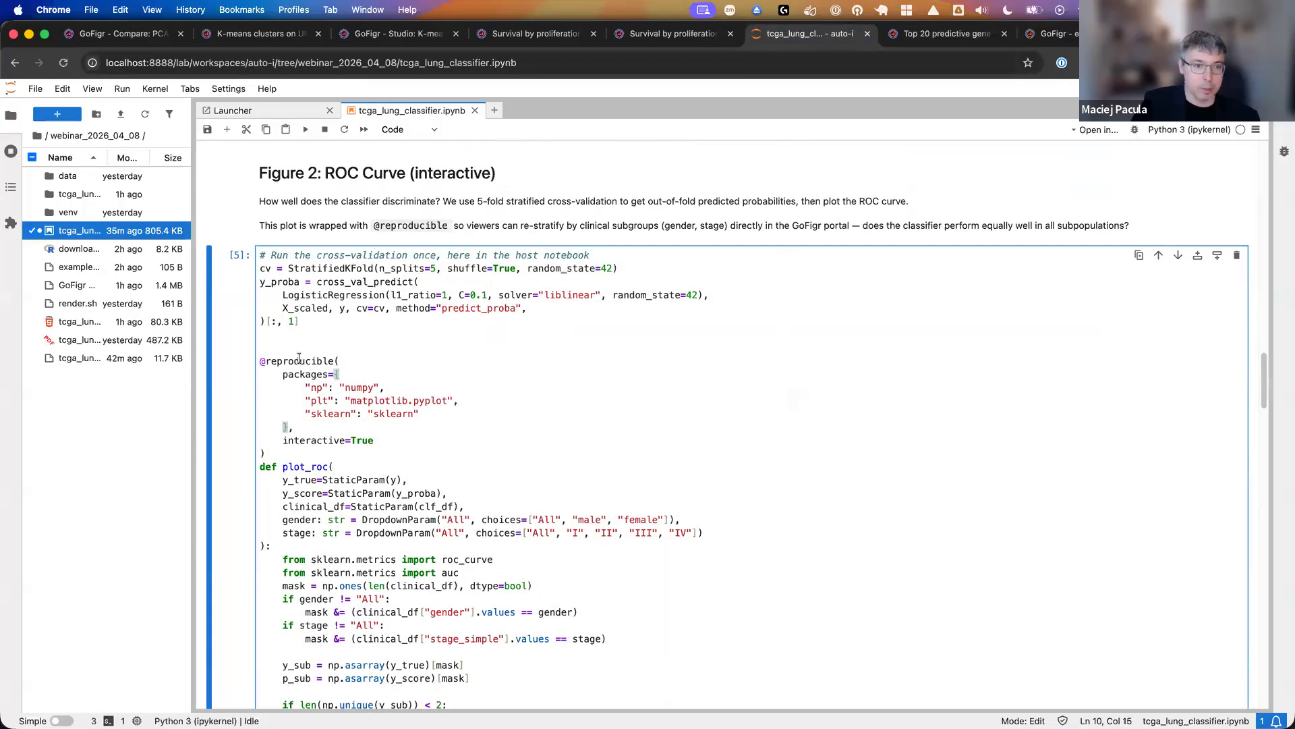
pyautogui.doubleClick(299, 361)
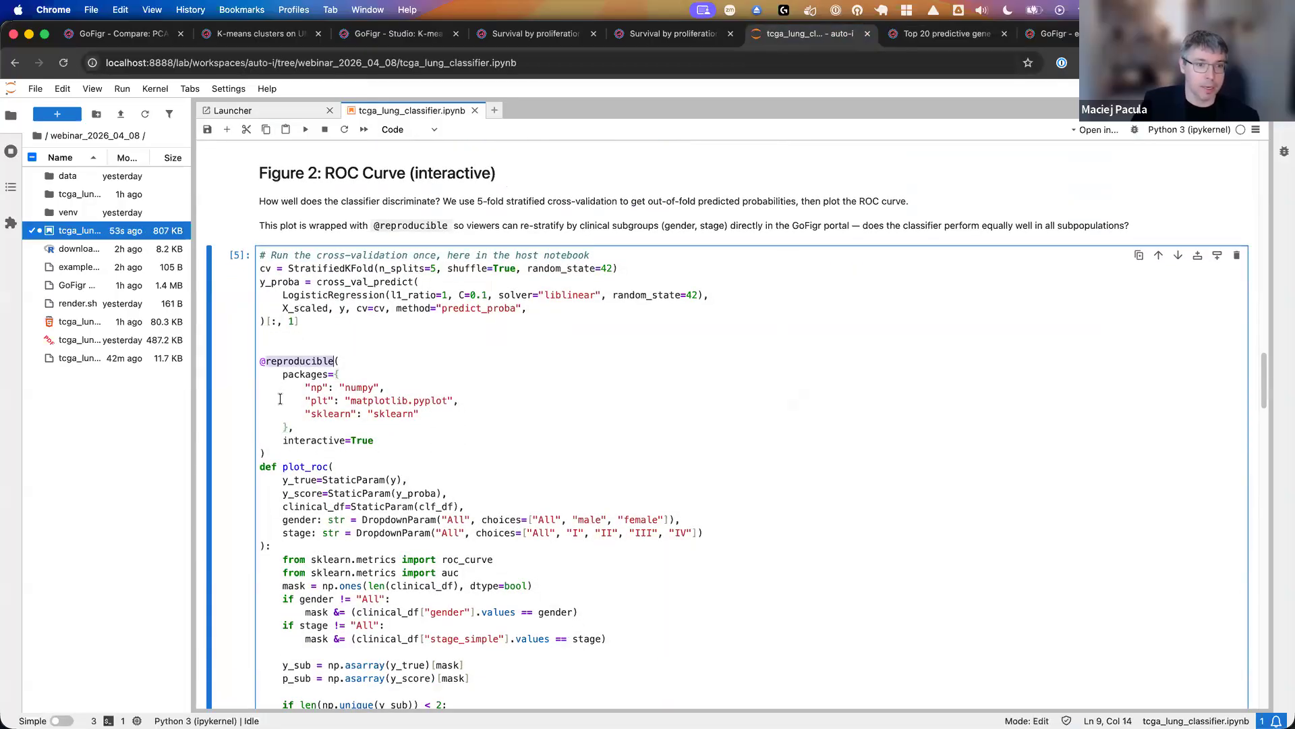
pyautogui.scroll(-1, 286, 394)
pyautogui.click(298, 356)
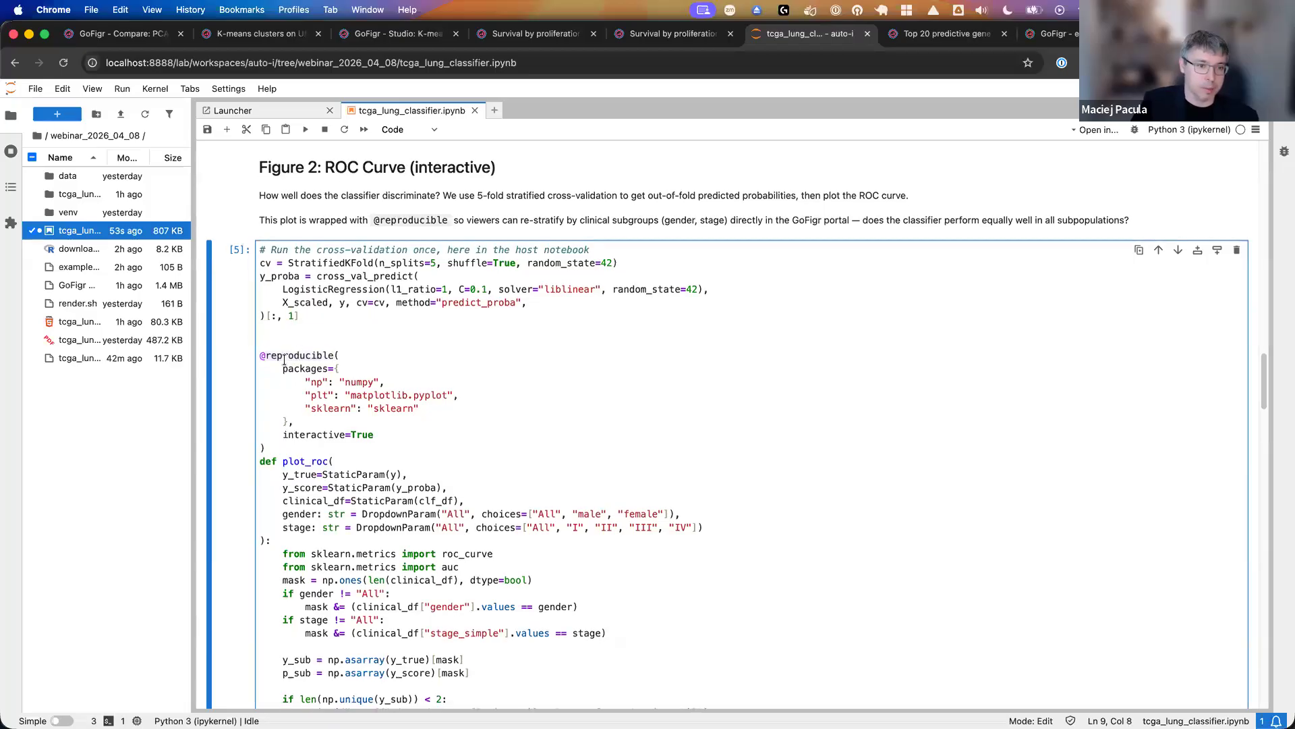
pyautogui.doubleClick(288, 358)
pyautogui.moveTo(273, 450); pyautogui.dragTo(321, 564)
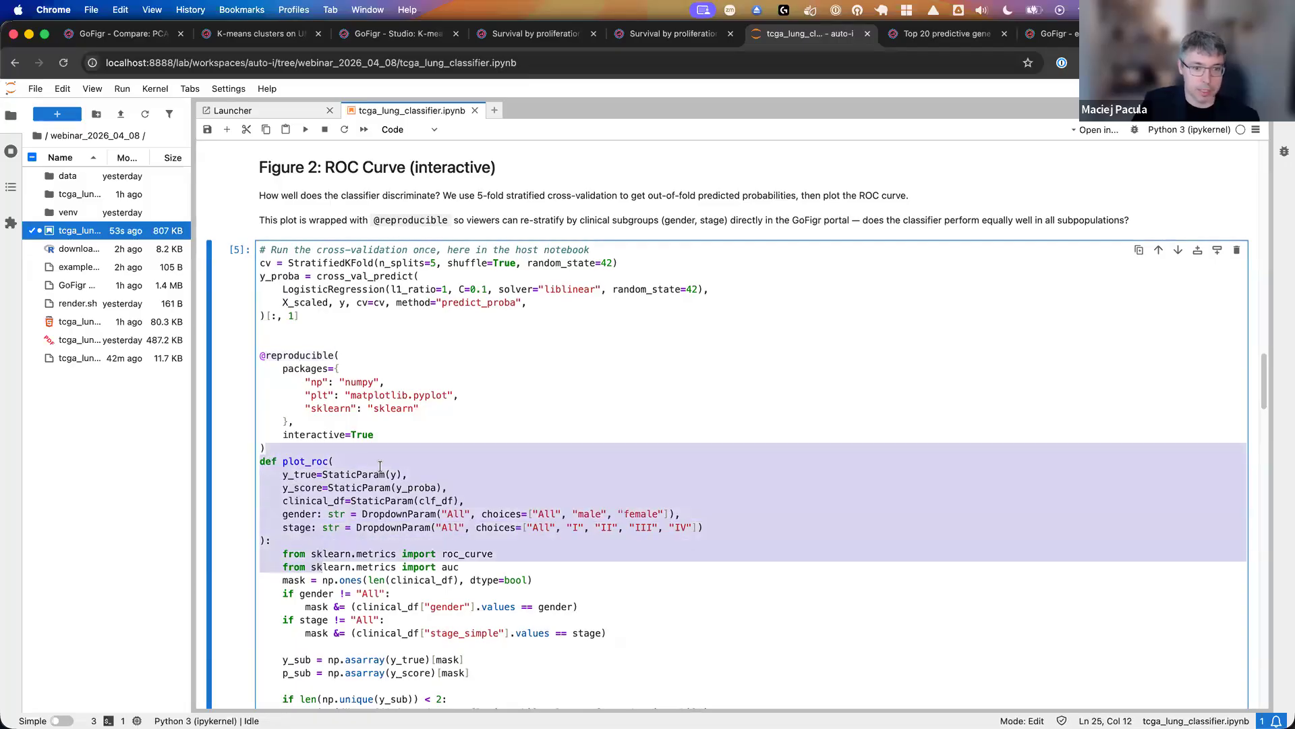
pyautogui.click(380, 466)
# - Read the plot_roc function's static and dropdown parameters, its plotting code and the existing ROC output
pyautogui.scroll(-5, 382, 462)
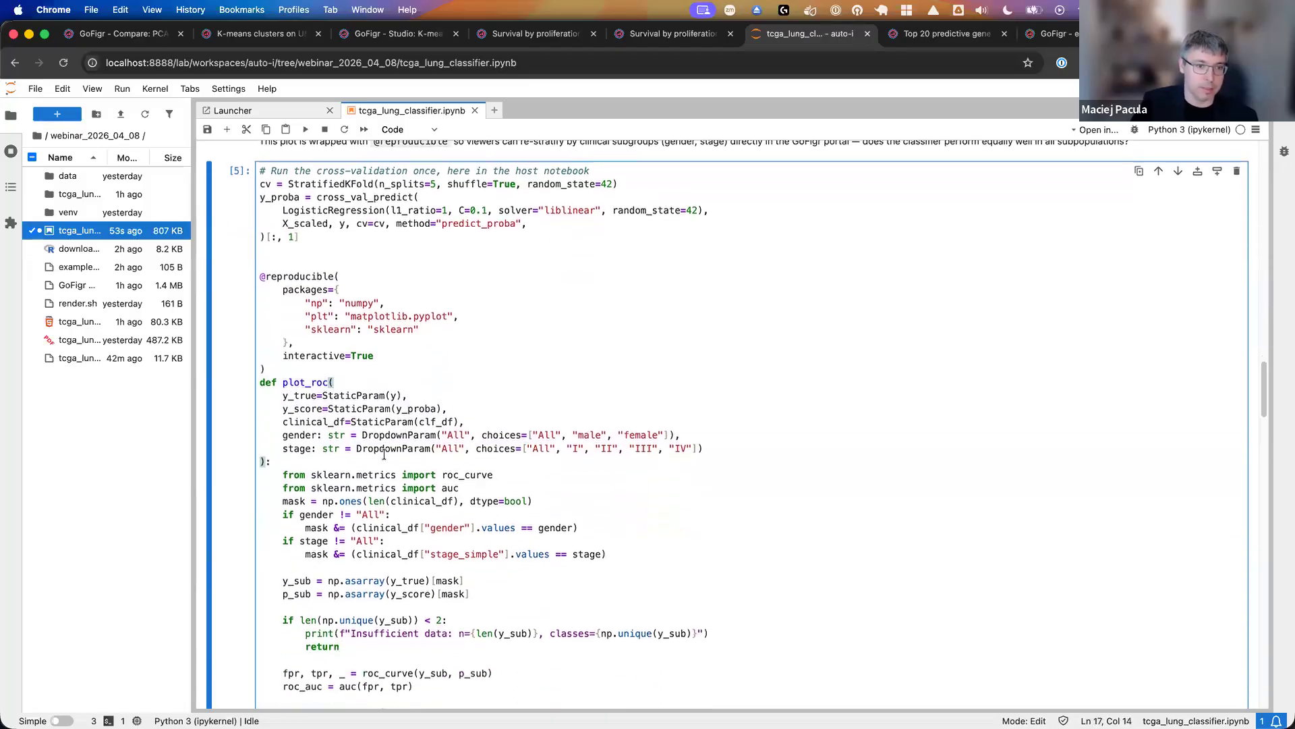
pyautogui.click(272, 358)
pyautogui.moveTo(260, 361); pyautogui.dragTo(326, 413)
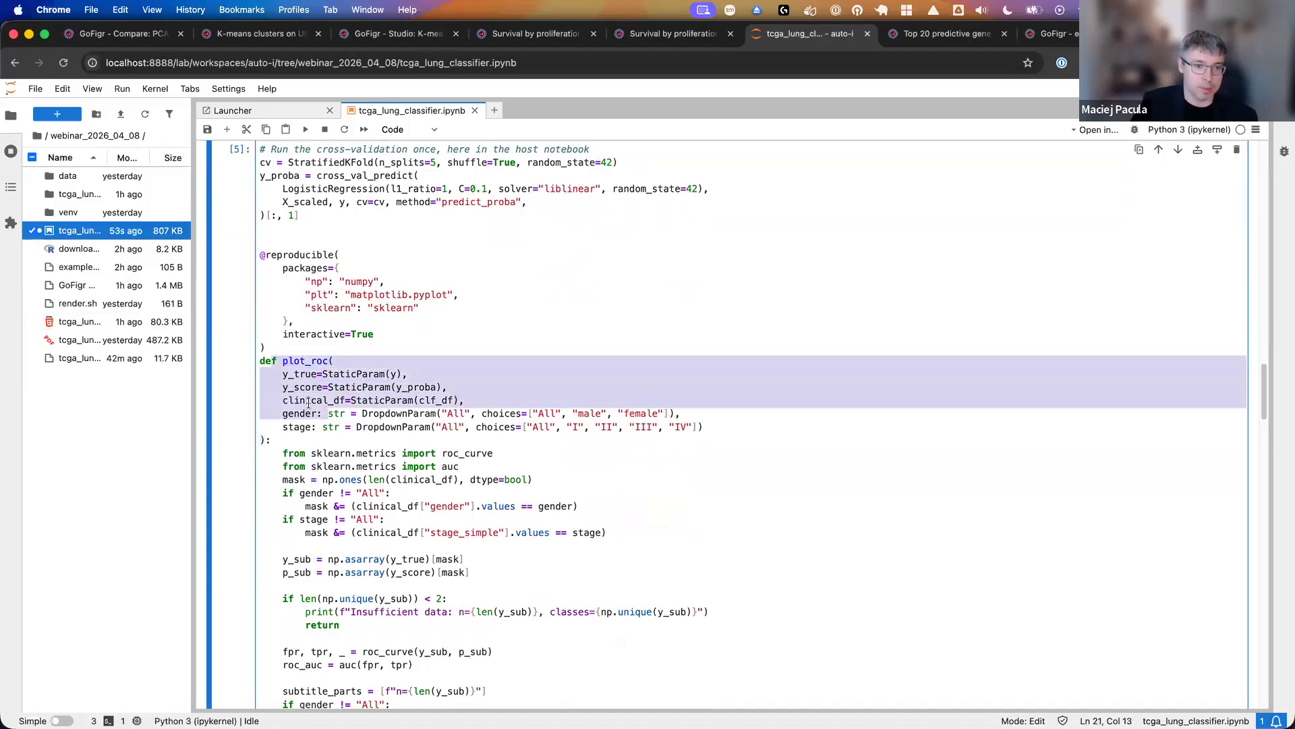
pyautogui.click(304, 438)
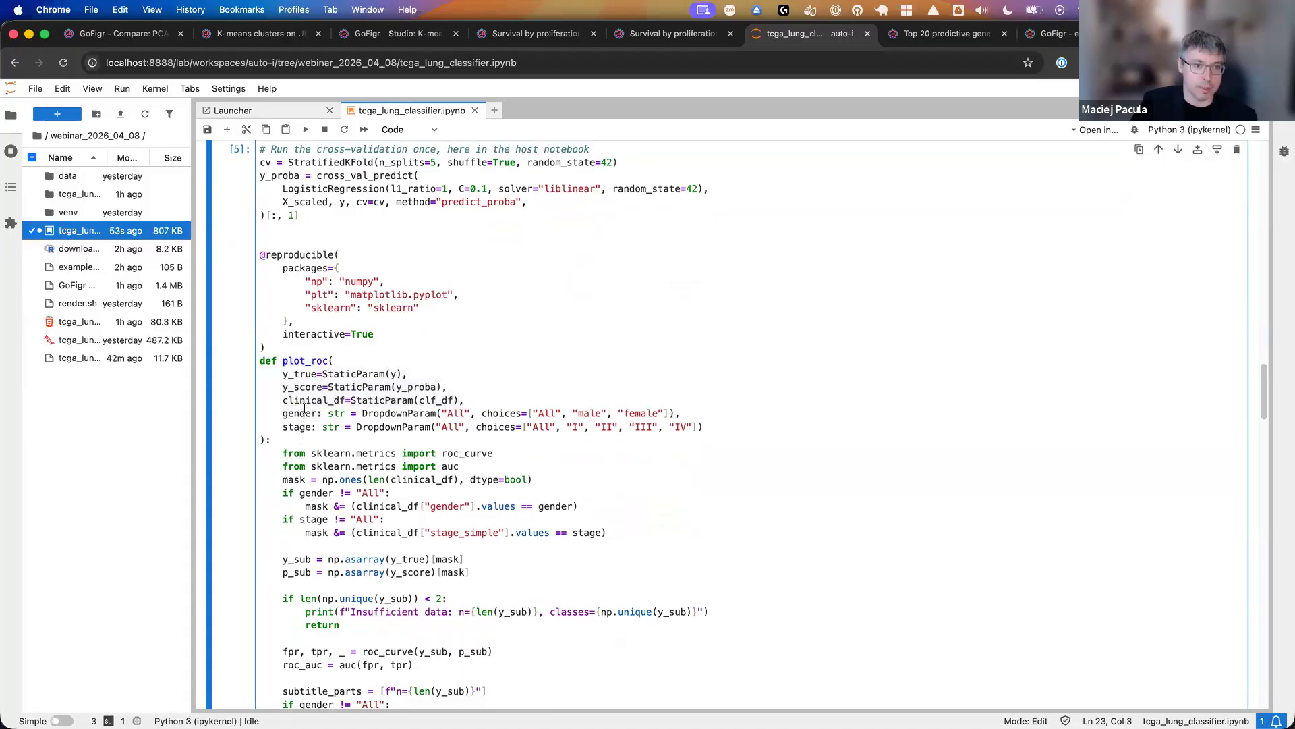
pyautogui.scroll(-5, 303, 401)
pyautogui.scroll(-10, 303, 401)
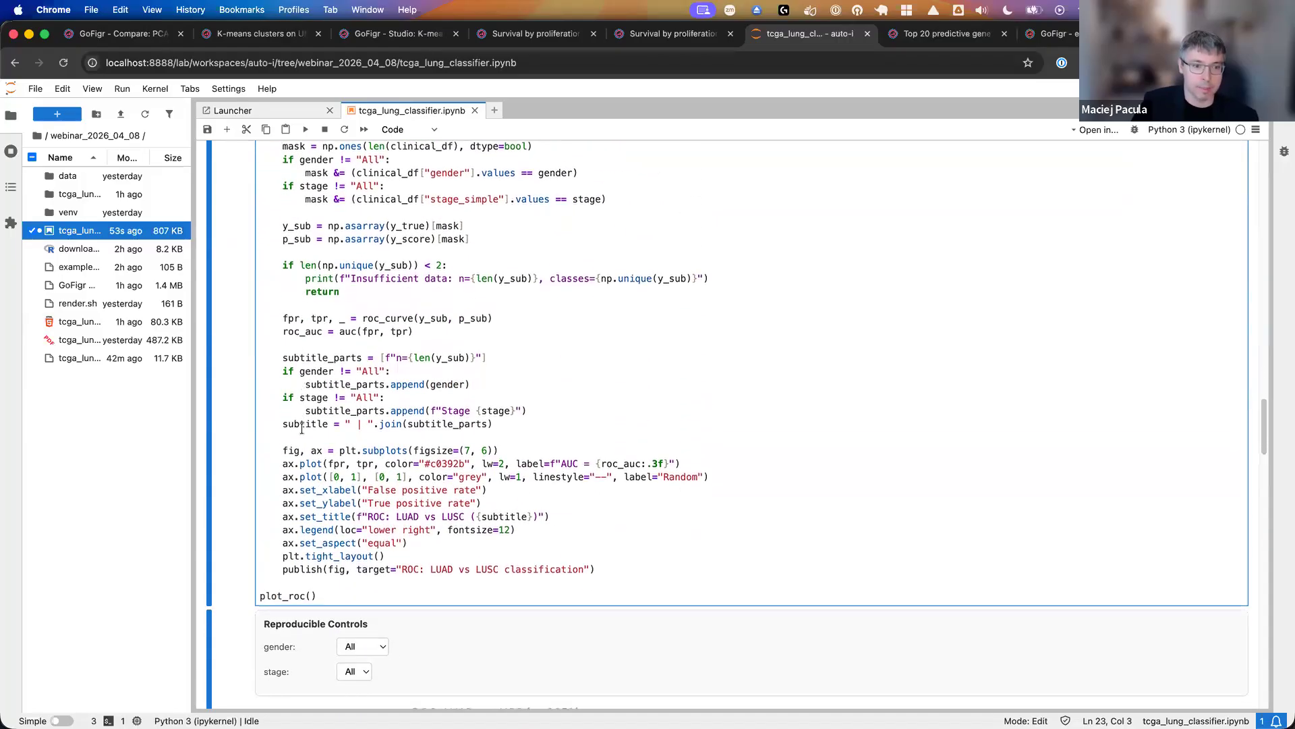
pyautogui.scroll(-15, 306, 432)
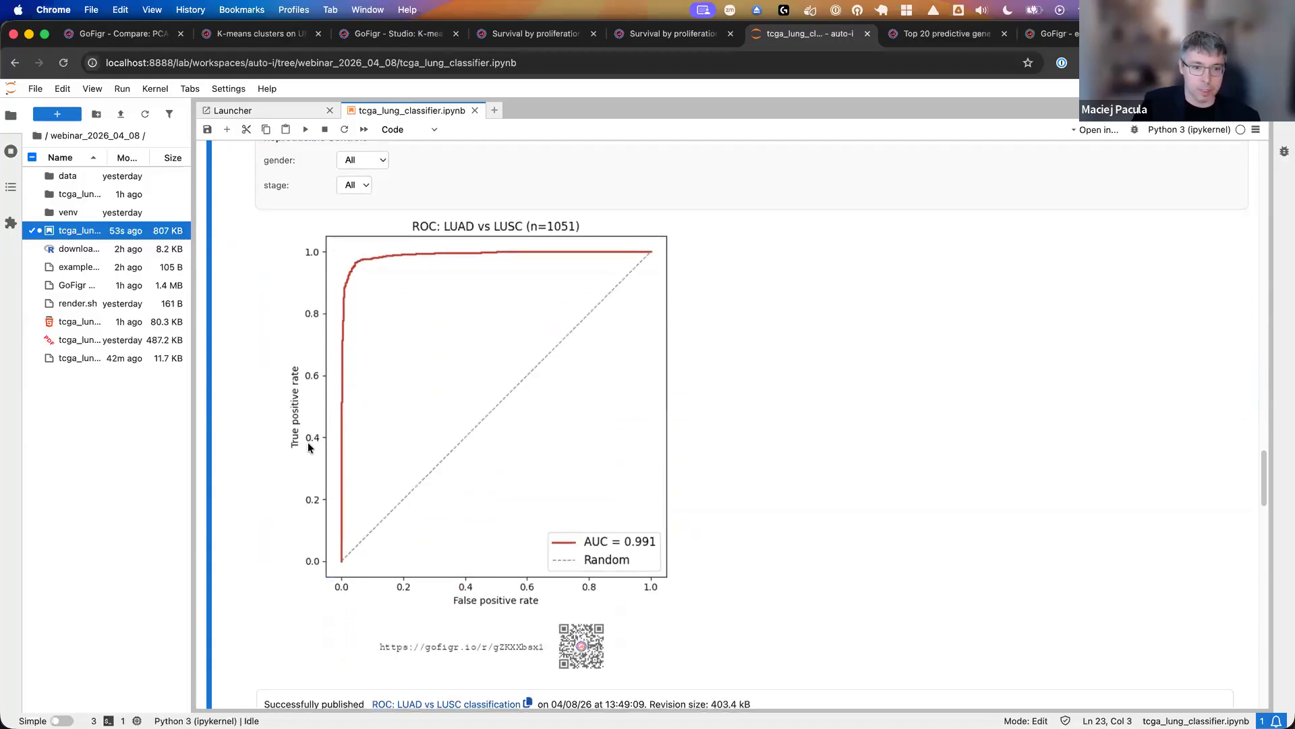
# - Run the Figure 2 ROC Curve cell to regenerate and publish the interactive LUAD vs LUSC plot
pyautogui.scroll(20, 346, 520)
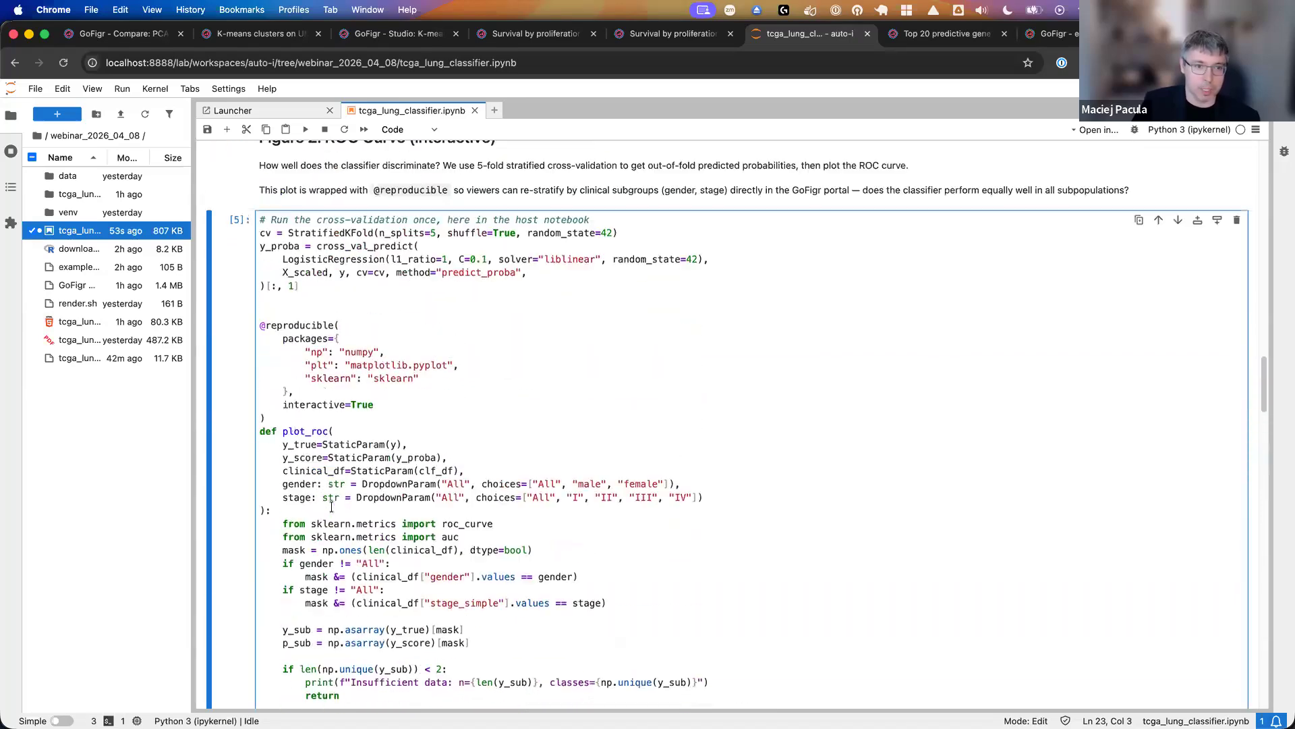
pyautogui.scroll(1, 299, 324)
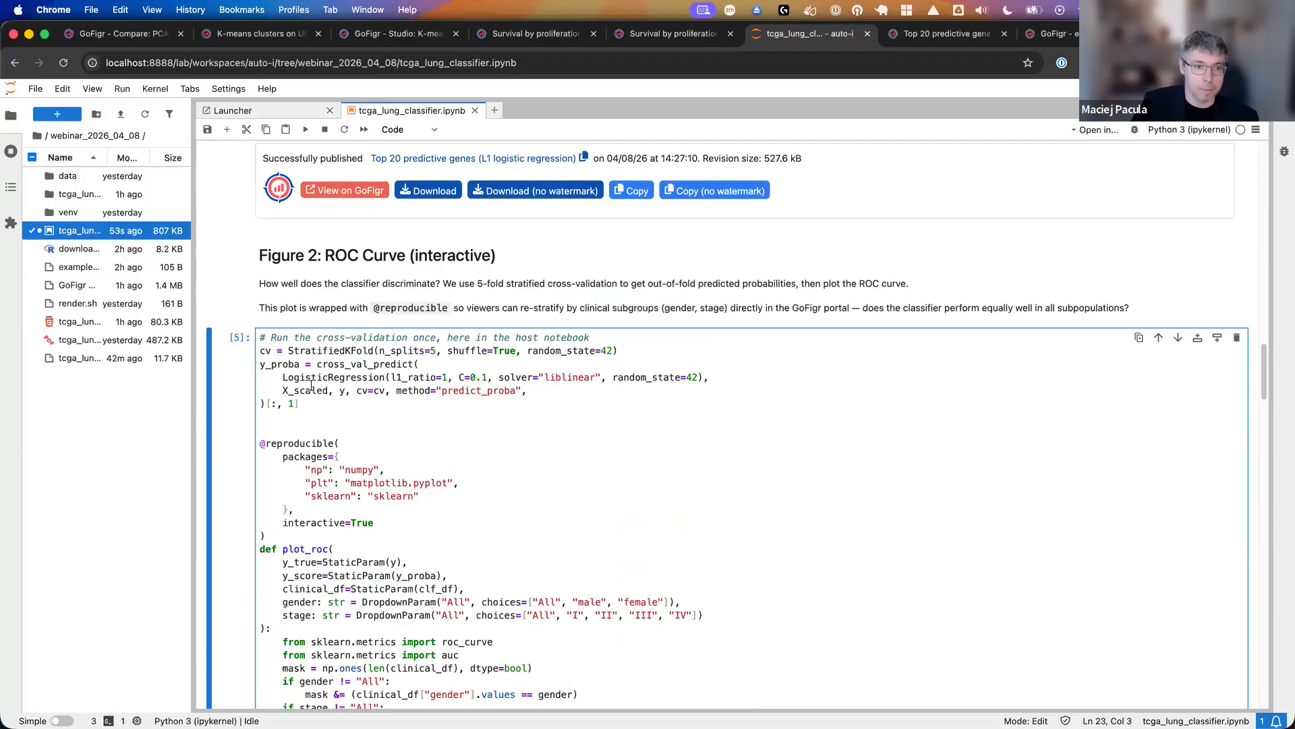
pyautogui.scroll(-10, 311, 385)
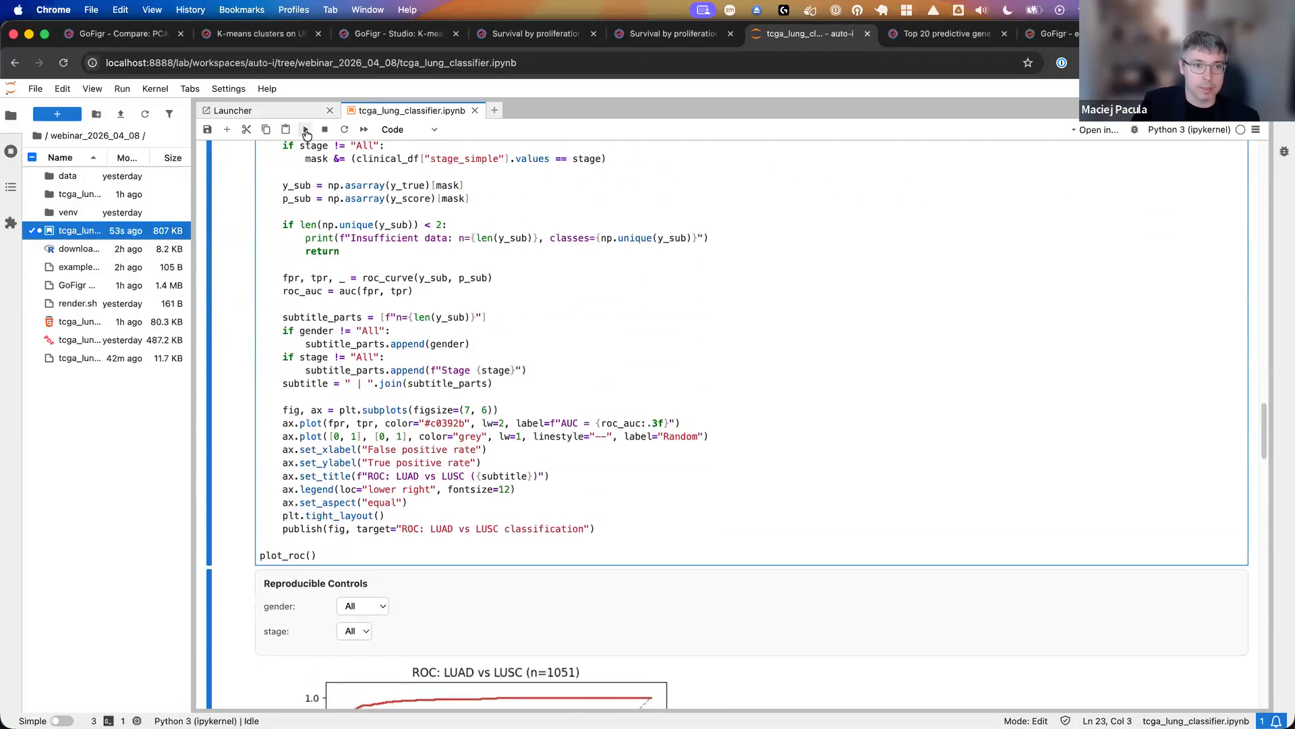
pyautogui.click(306, 130)
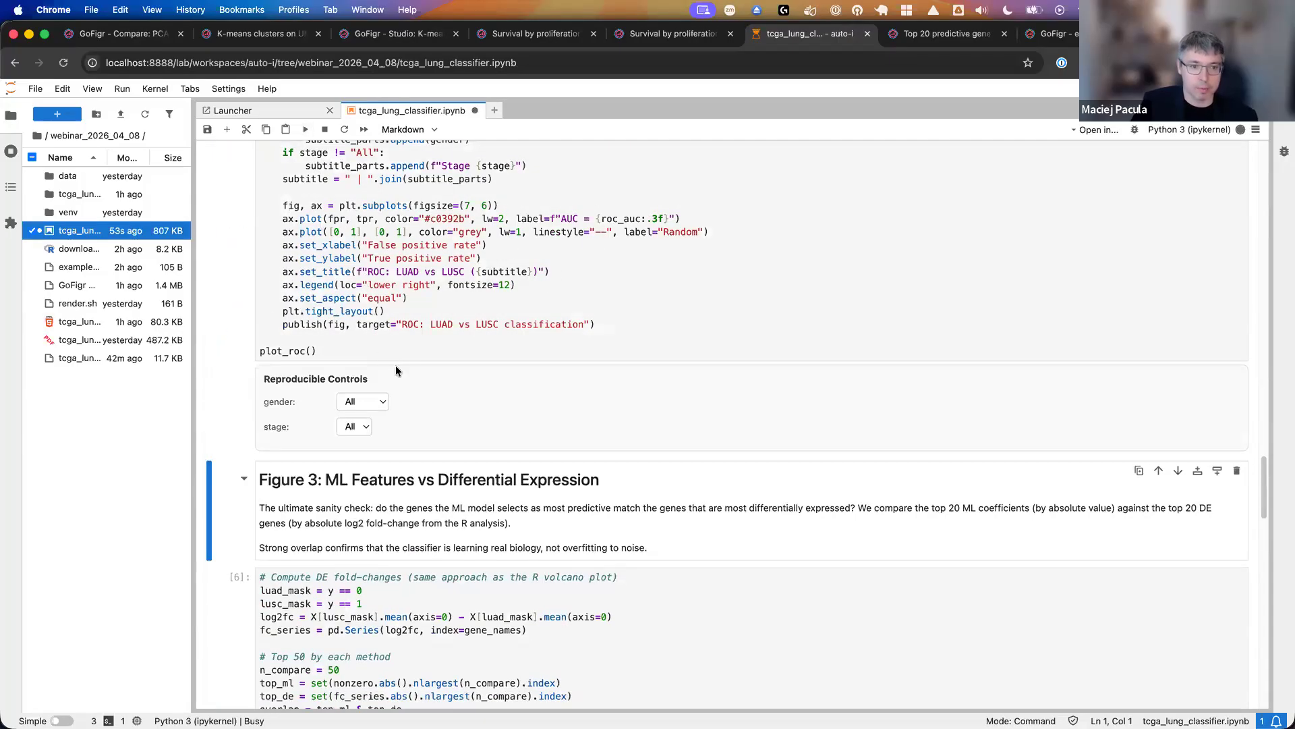
pyautogui.scroll(-3, 378, 283)
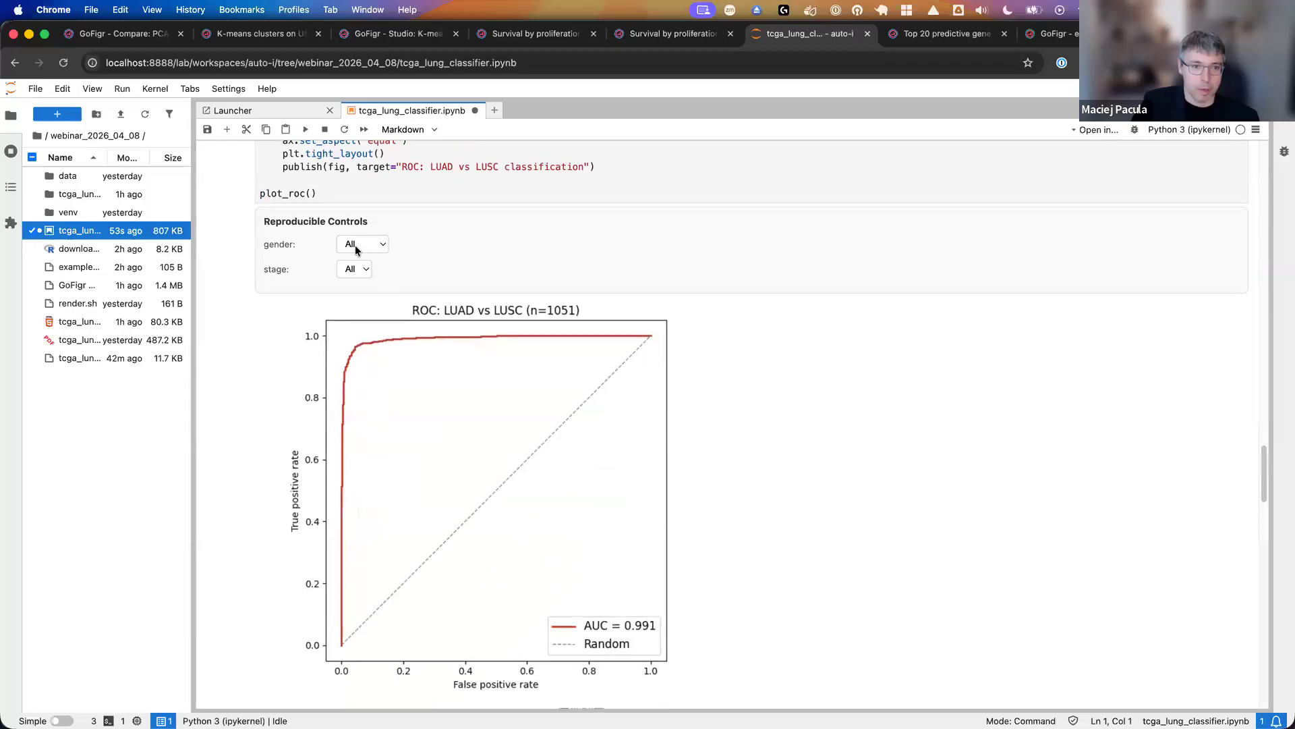
# - Restrict the ROC plot in the notebook to gender male and stage II using its reproducible controls
pyautogui.click(357, 246)
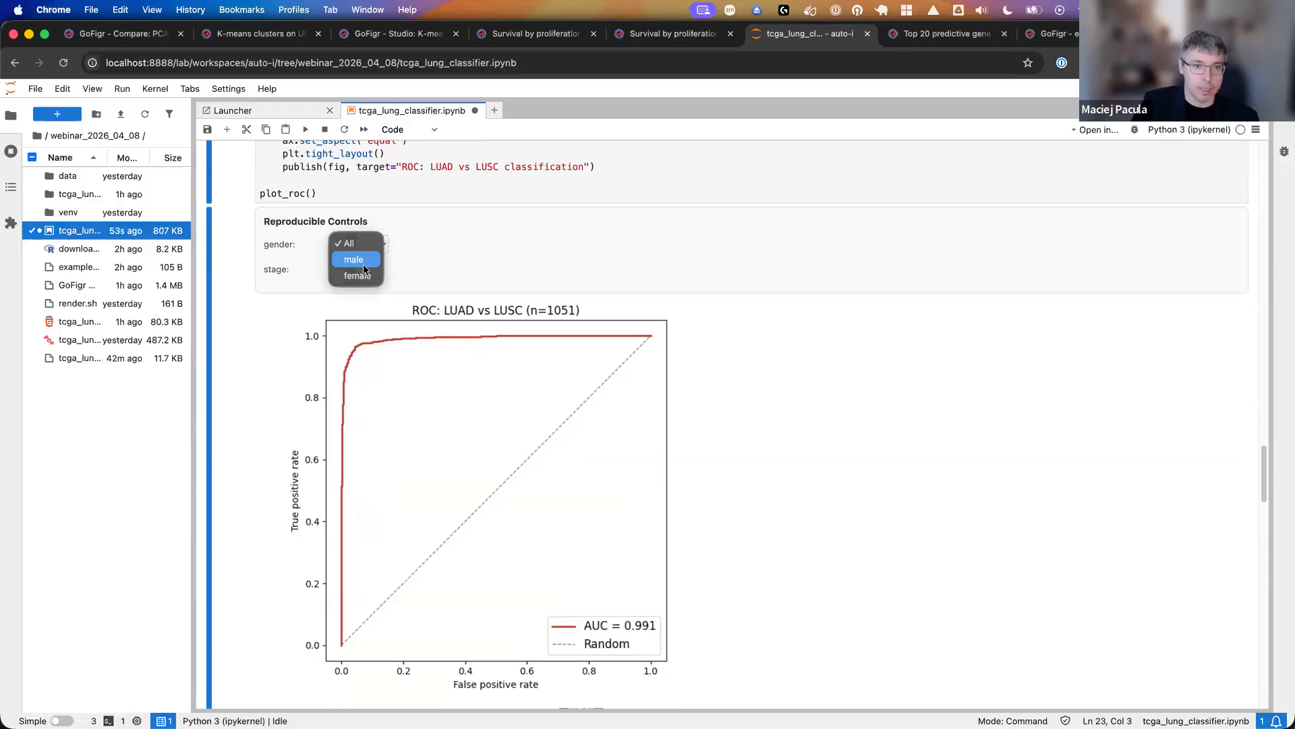
pyautogui.click(366, 265)
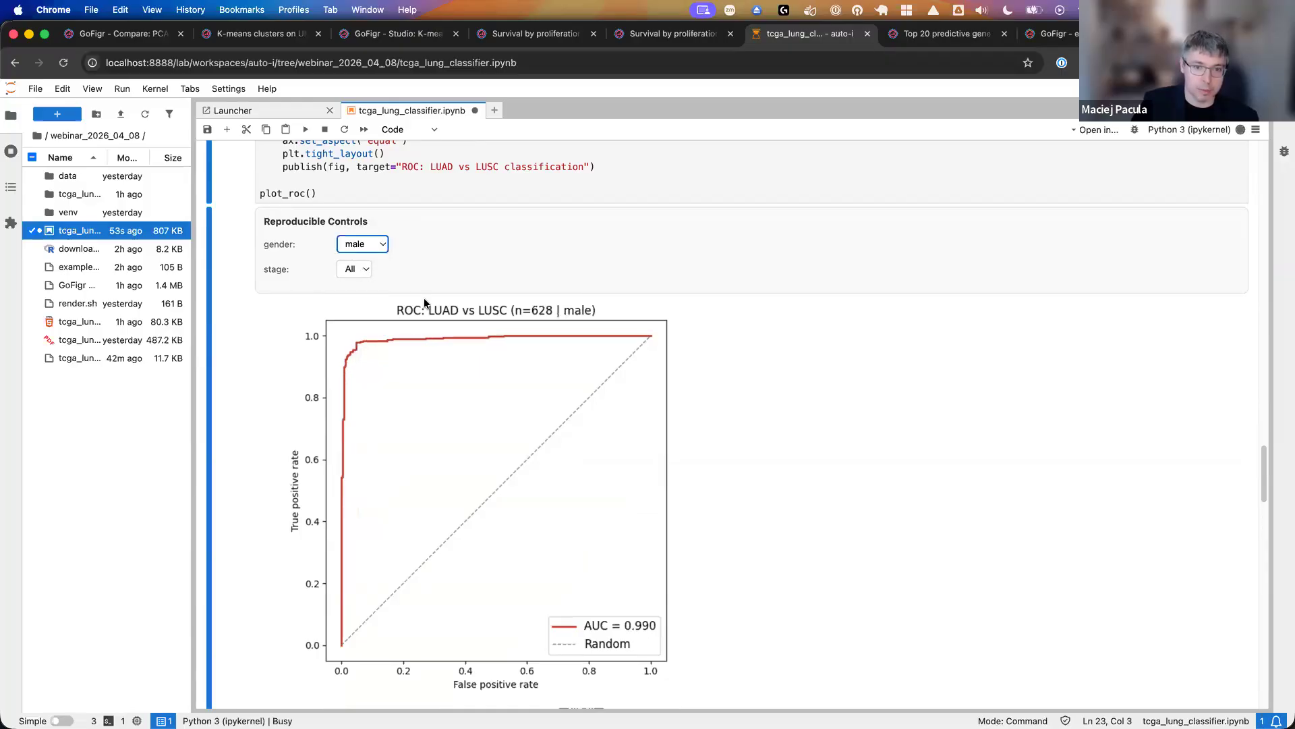
pyautogui.click(345, 272)
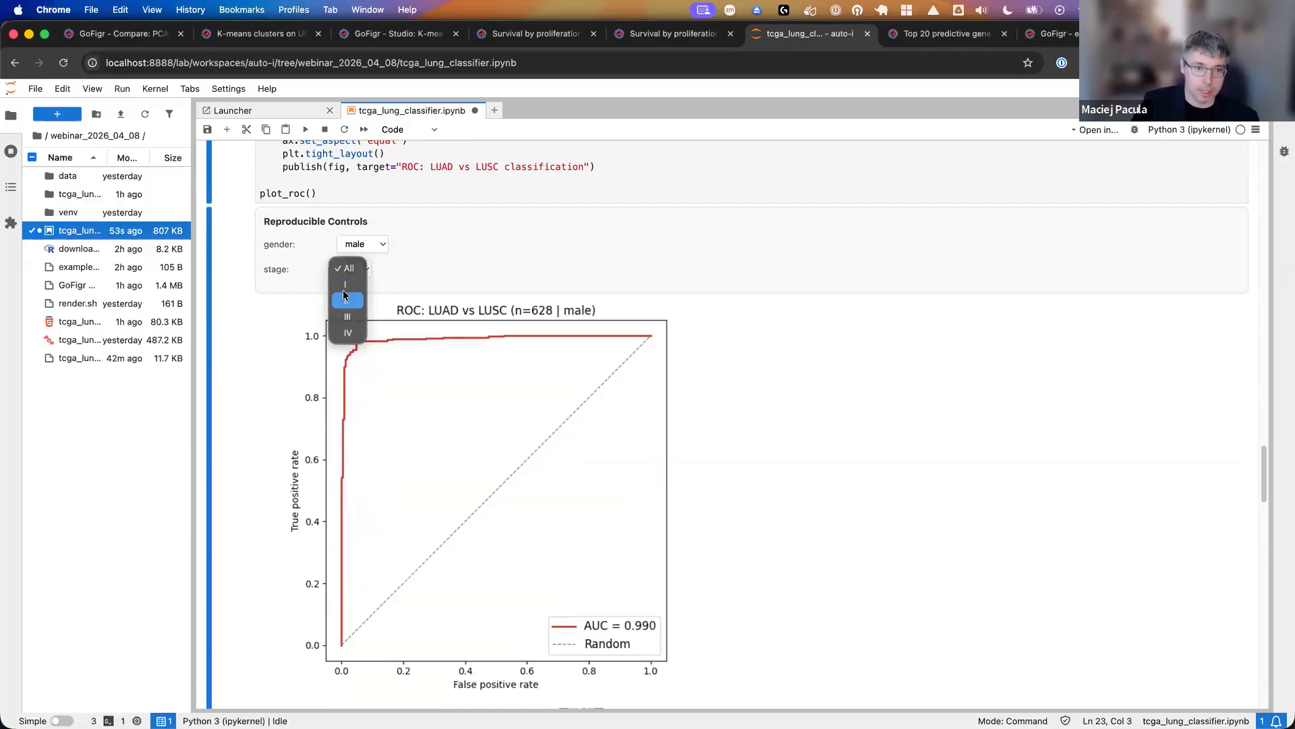
pyautogui.click(345, 300)
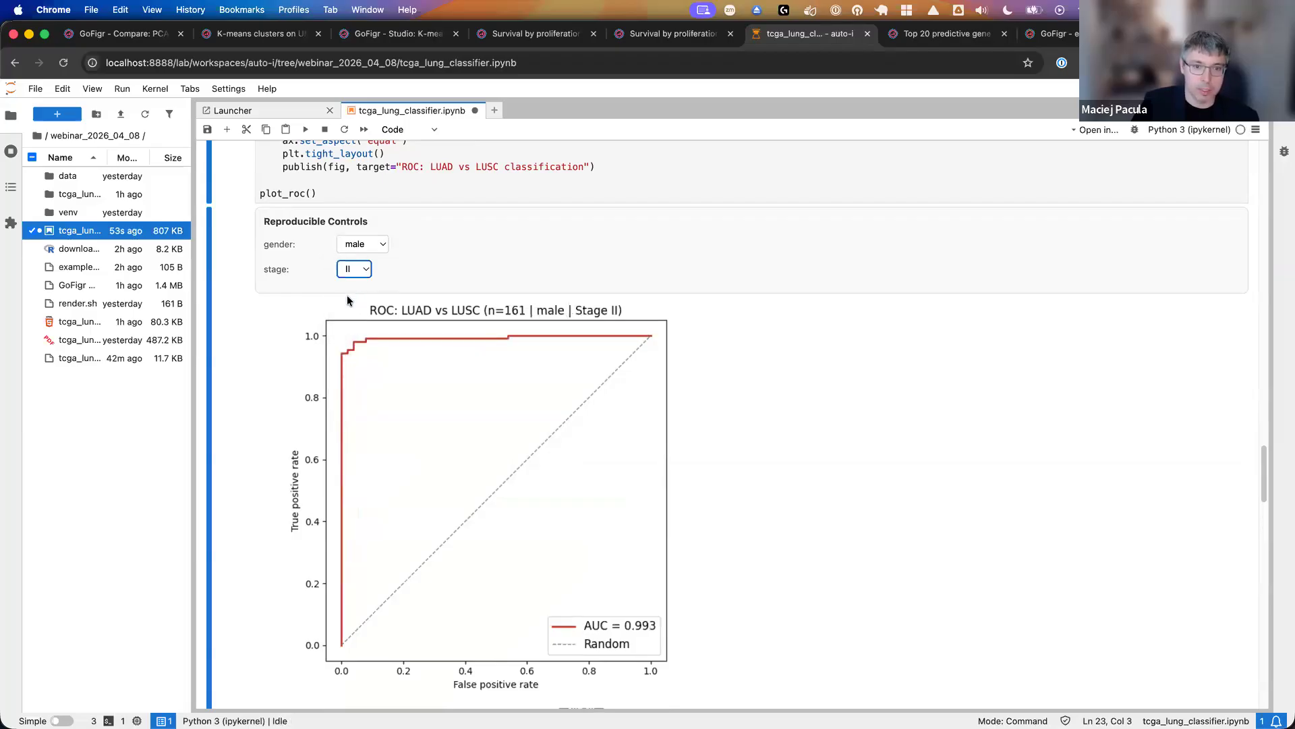
# - Open the published ROC: LUAD vs LUSC classification figure in GoFigr and bring up its interactive parameters
pyautogui.scroll(-2, 344, 297)
pyautogui.scroll(-1, 343, 305)
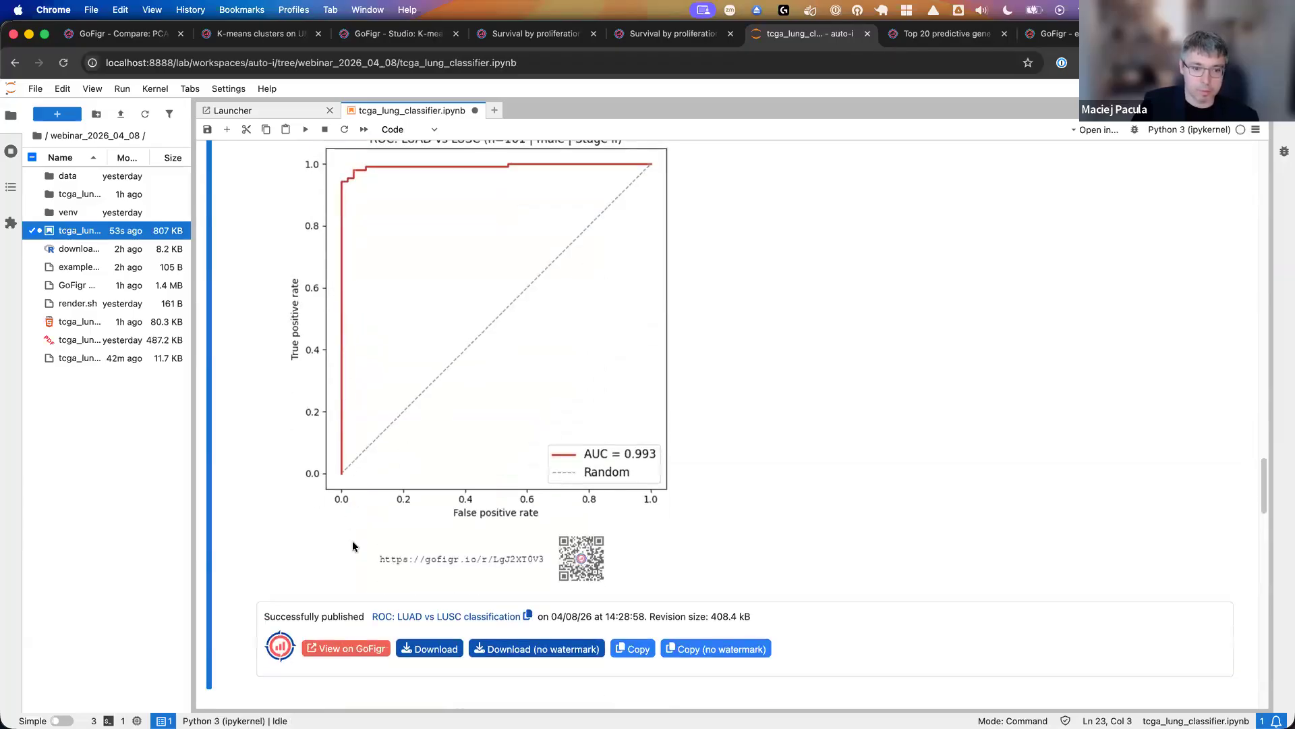
pyautogui.click(332, 648)
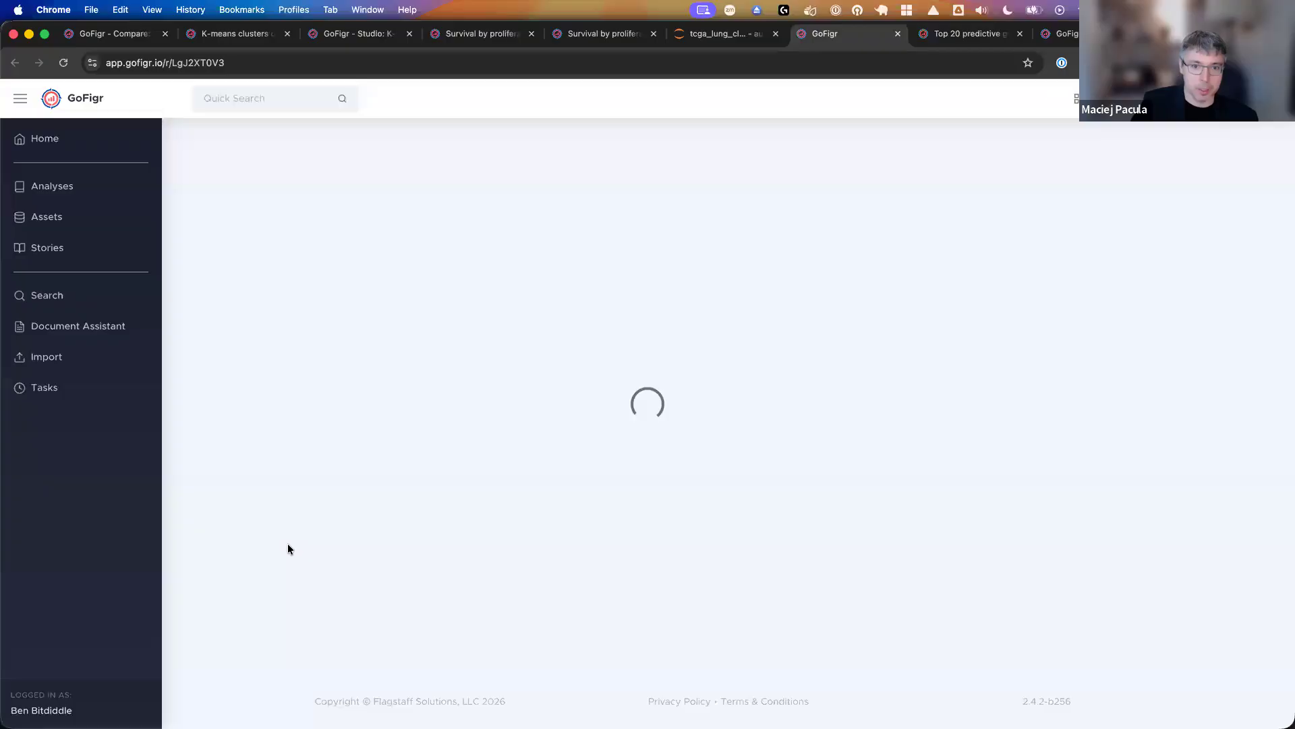
pyautogui.scroll(-1, 502, 483)
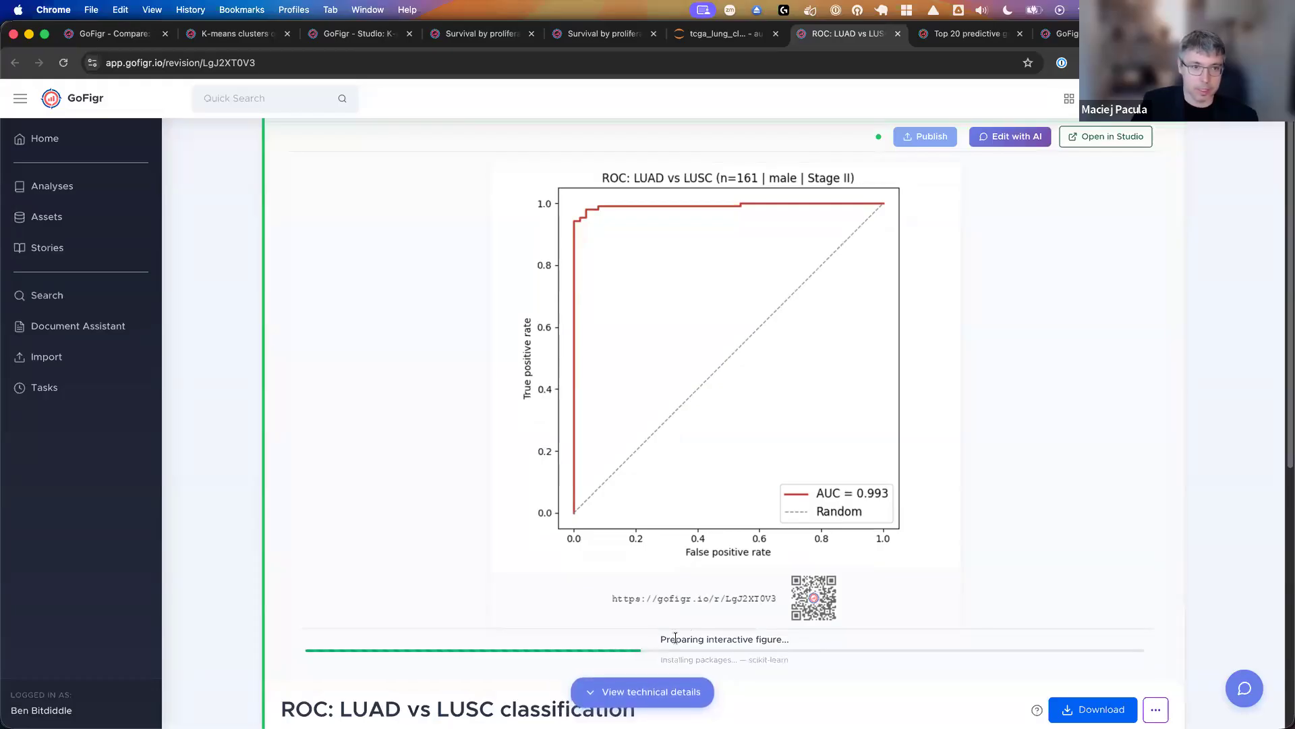
pyautogui.scroll(-1, 725, 610)
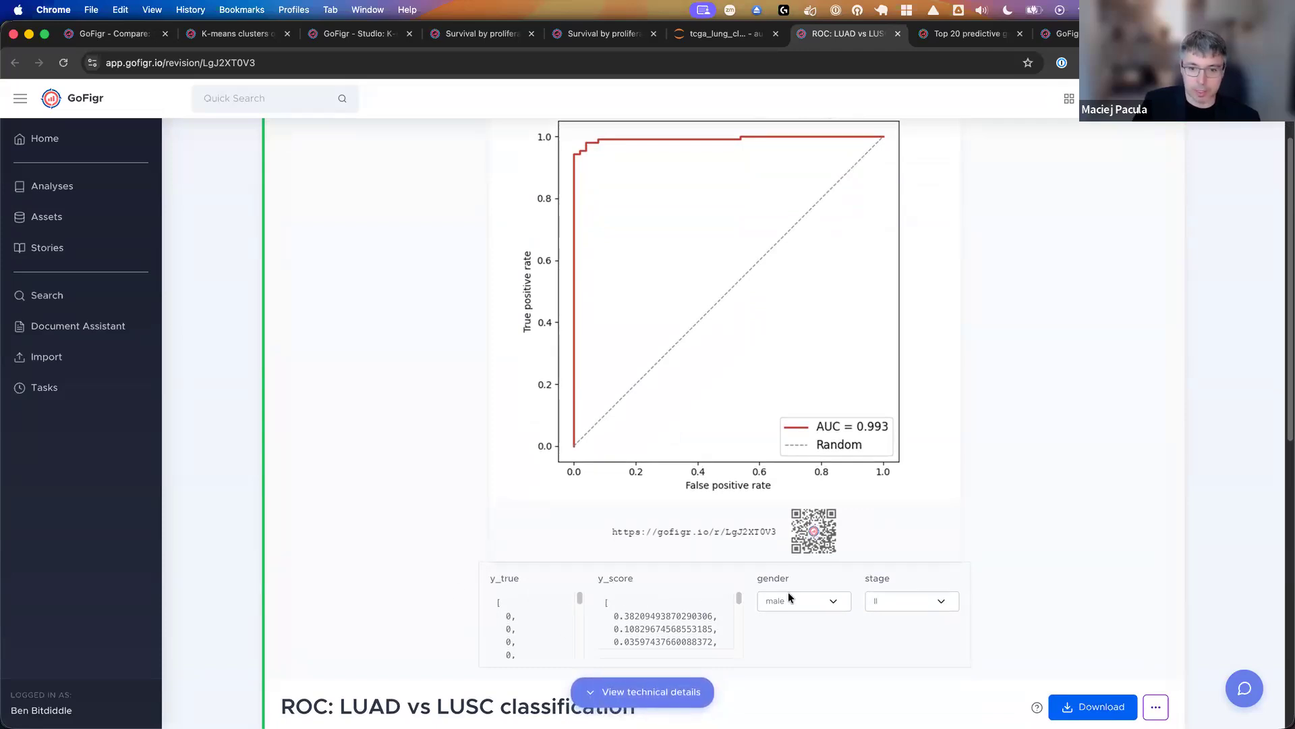
# - Set the online ROC figure's gender parameter to All and view the replotted curve
pyautogui.click(788, 592)
pyautogui.click(787, 581)
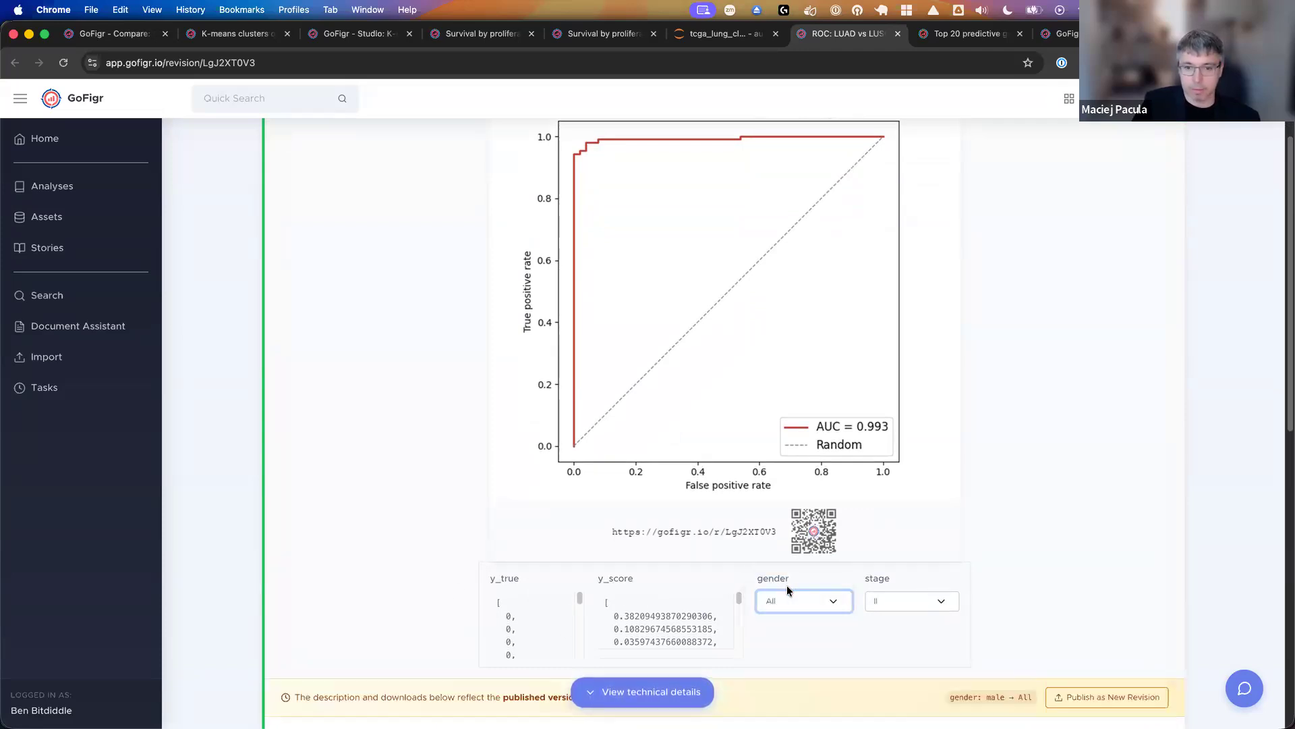
pyautogui.scroll(1, 763, 496)
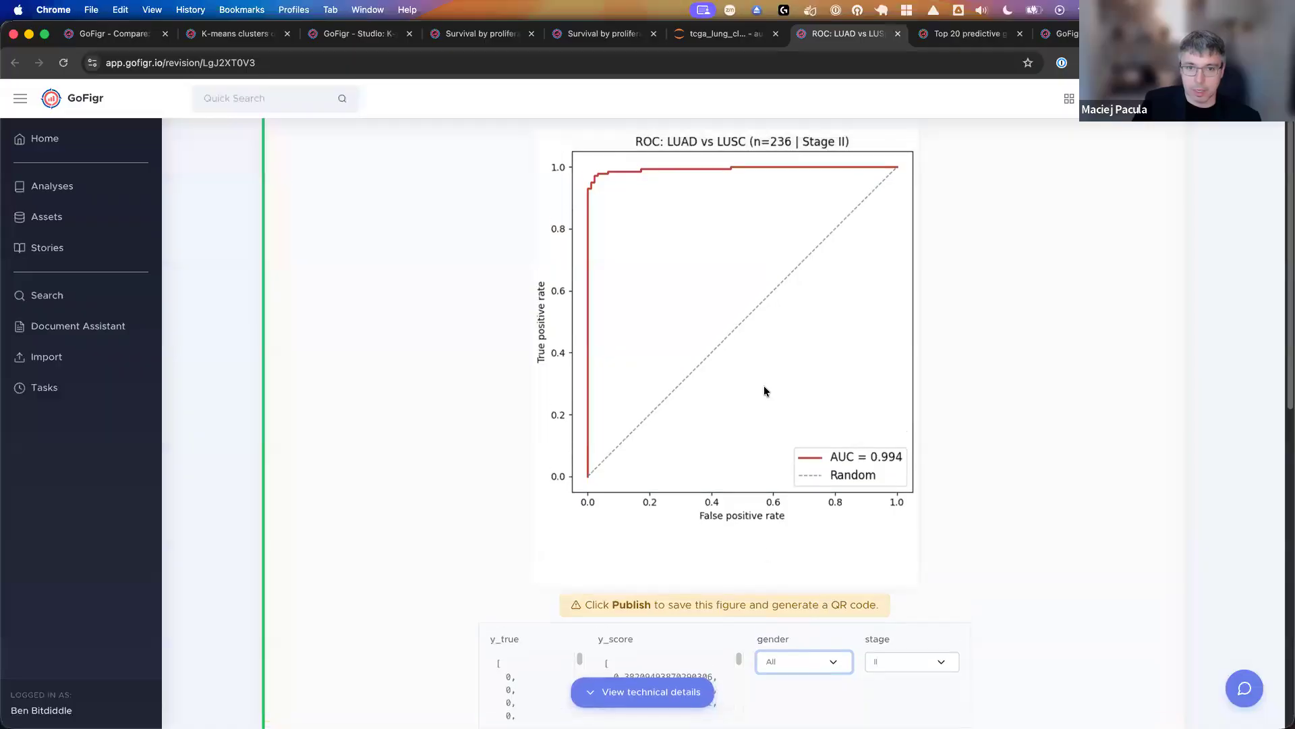
pyautogui.scroll(1, 765, 391)
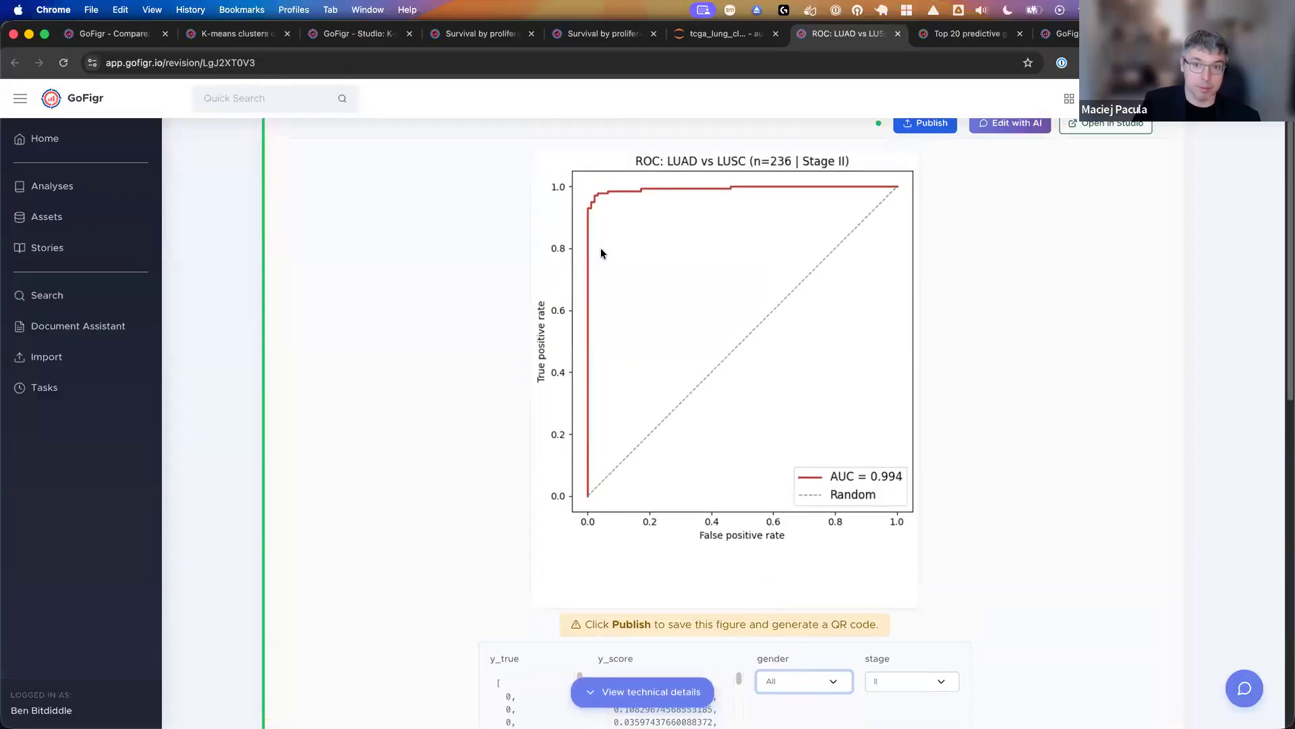
# - Open the AI editing chat beside the ROC: LUAD vs LUSC figure
pyautogui.scroll(1, 646, 312)
pyautogui.click(1006, 138)
pyautogui.scroll(-1, 936, 418)
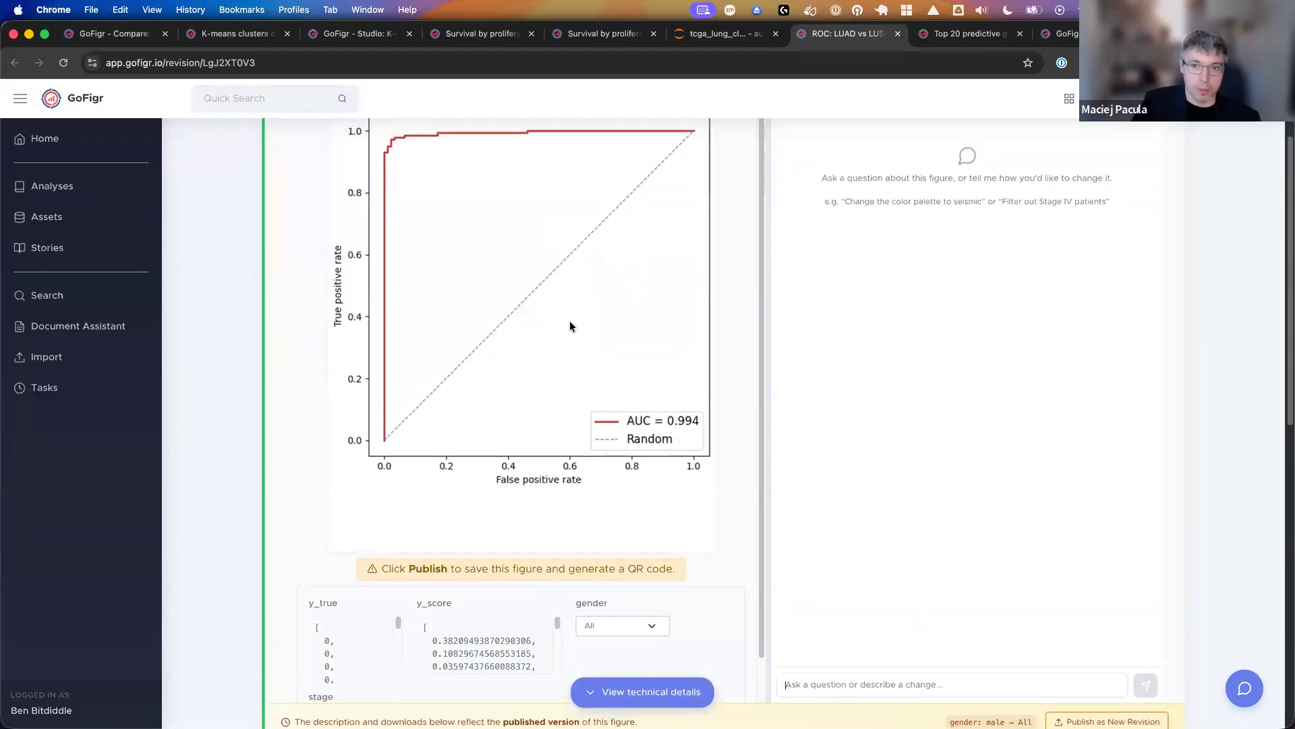
# - Ask the AI Figure Assistant to redraw the ROC: LUAD vs LUSC figure with the request "Re-do as boxplots"
pyautogui.scroll(1, 570, 321)
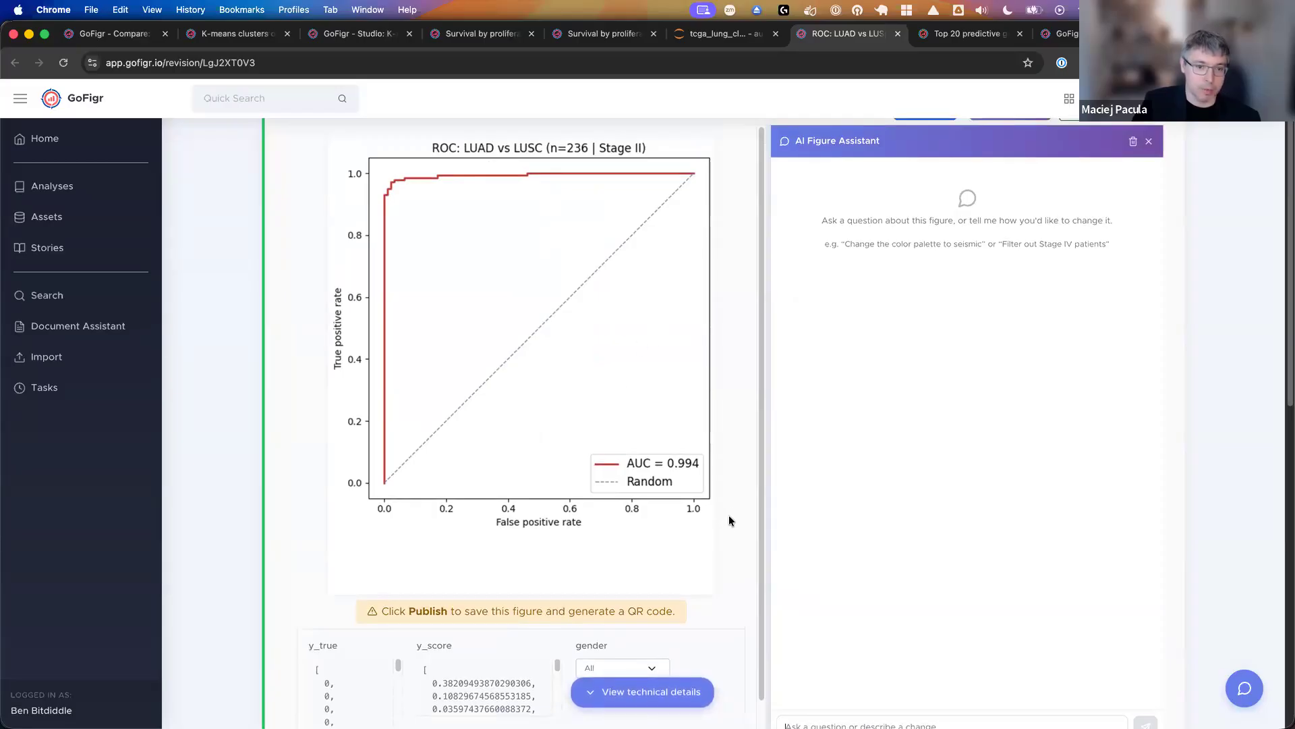
pyautogui.scroll(-1, 904, 451)
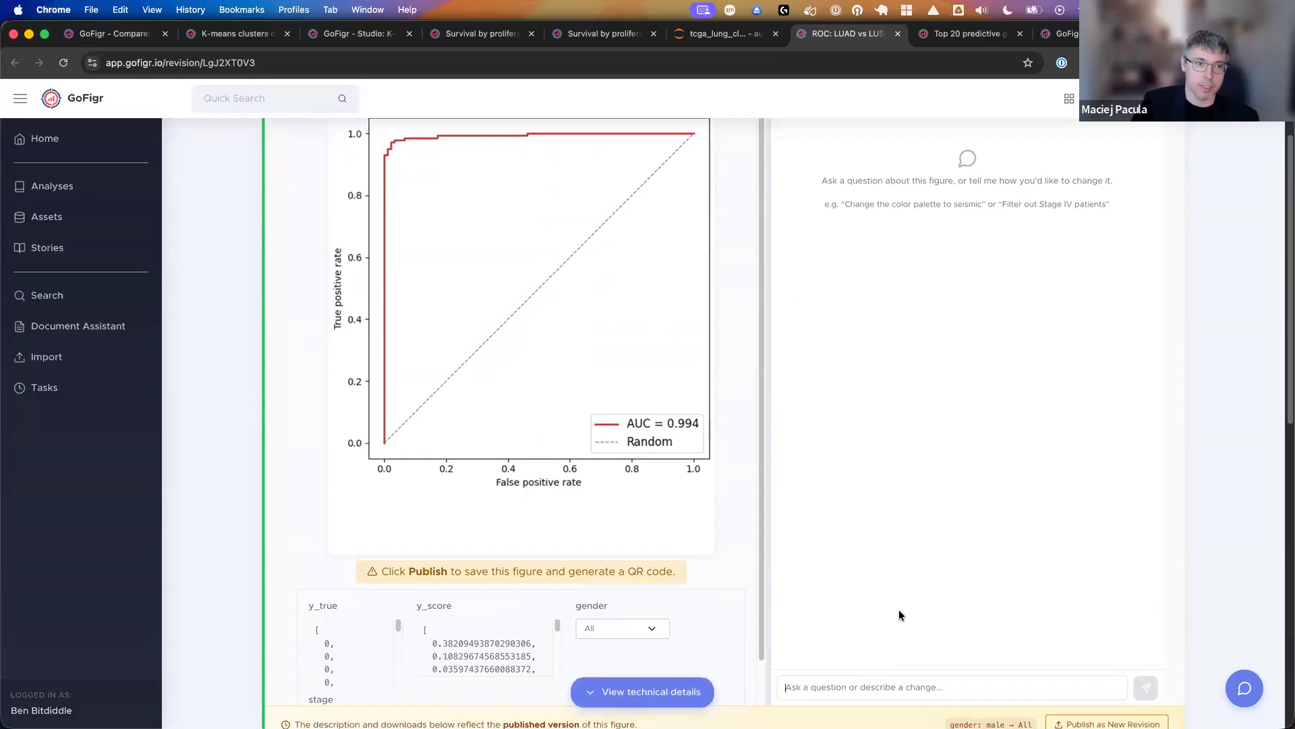
pyautogui.scroll(1, 879, 565)
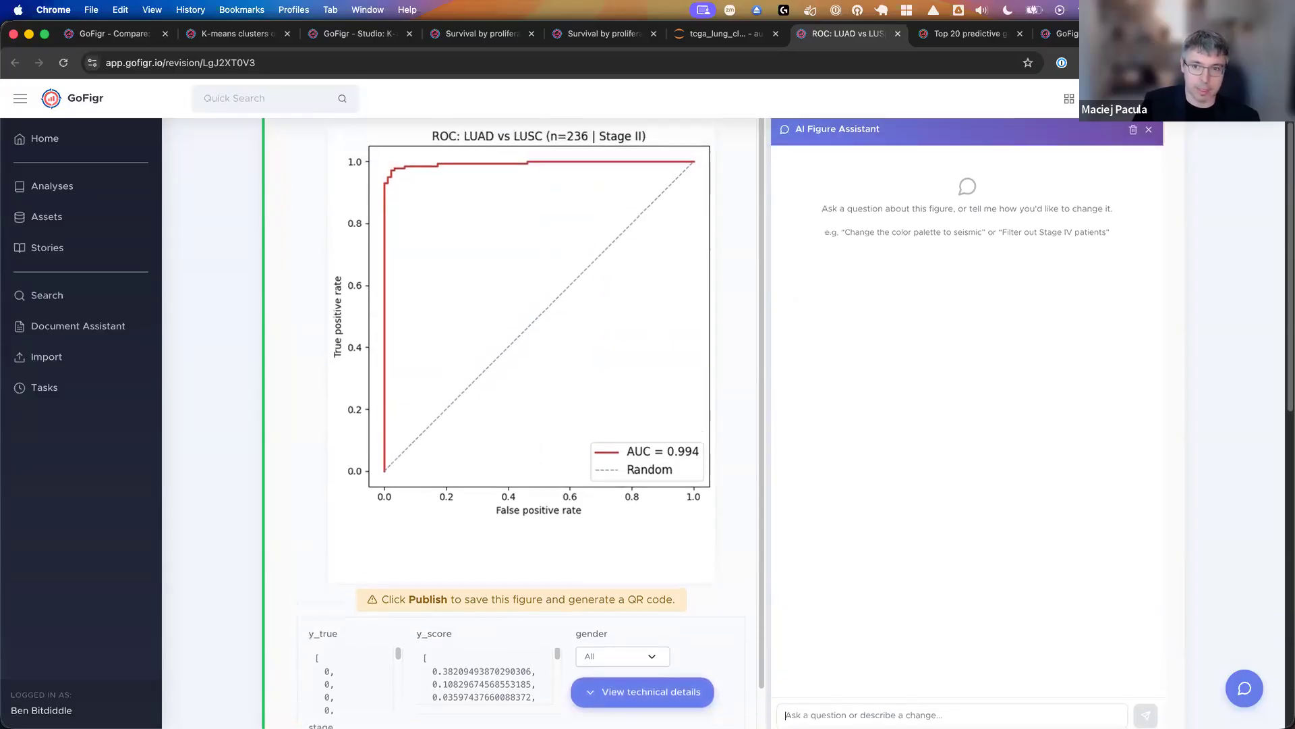
pyautogui.scroll(-1, 867, 341)
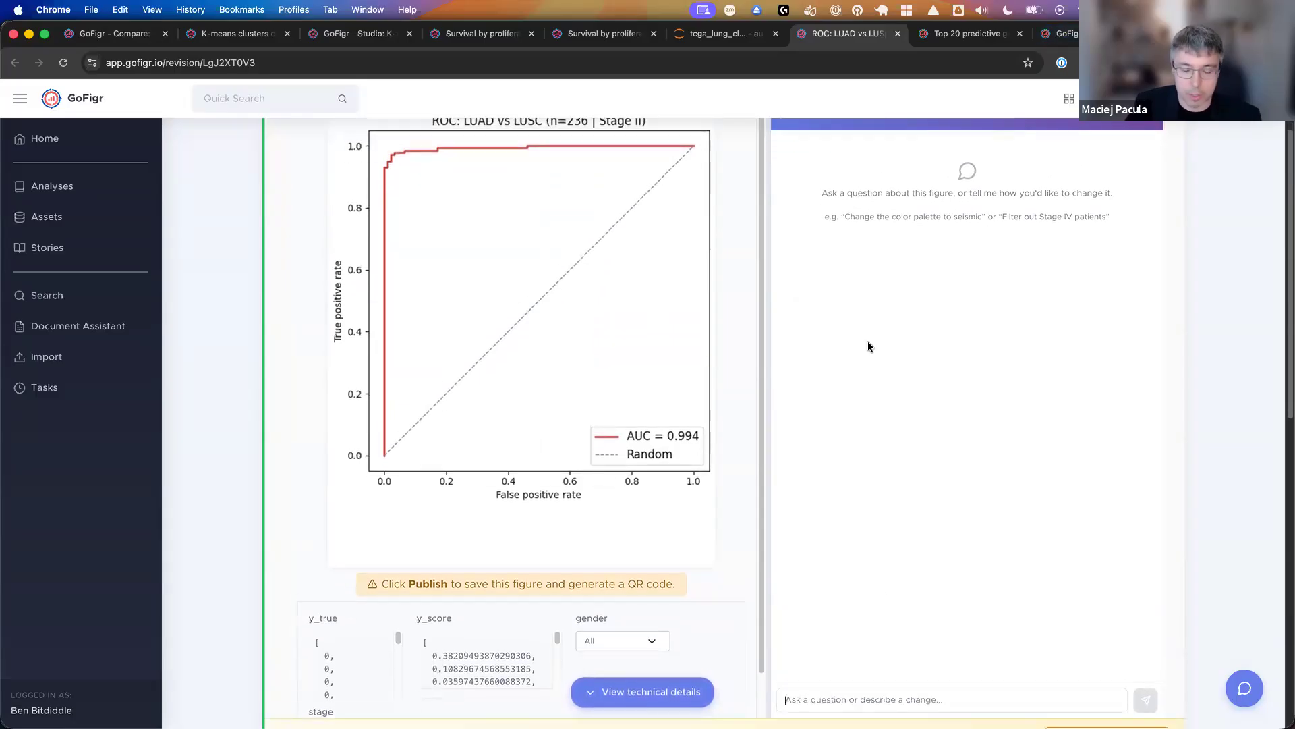
pyautogui.write('S')
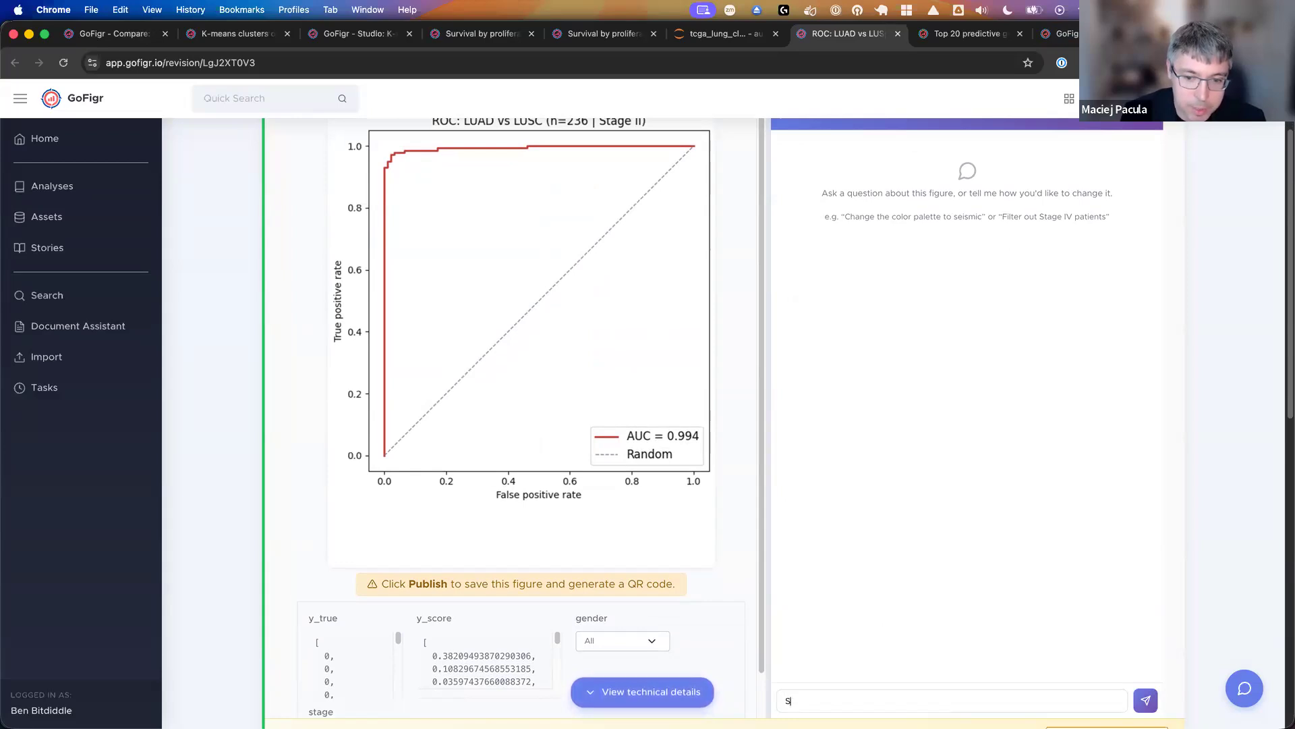
pyautogui.write('how')
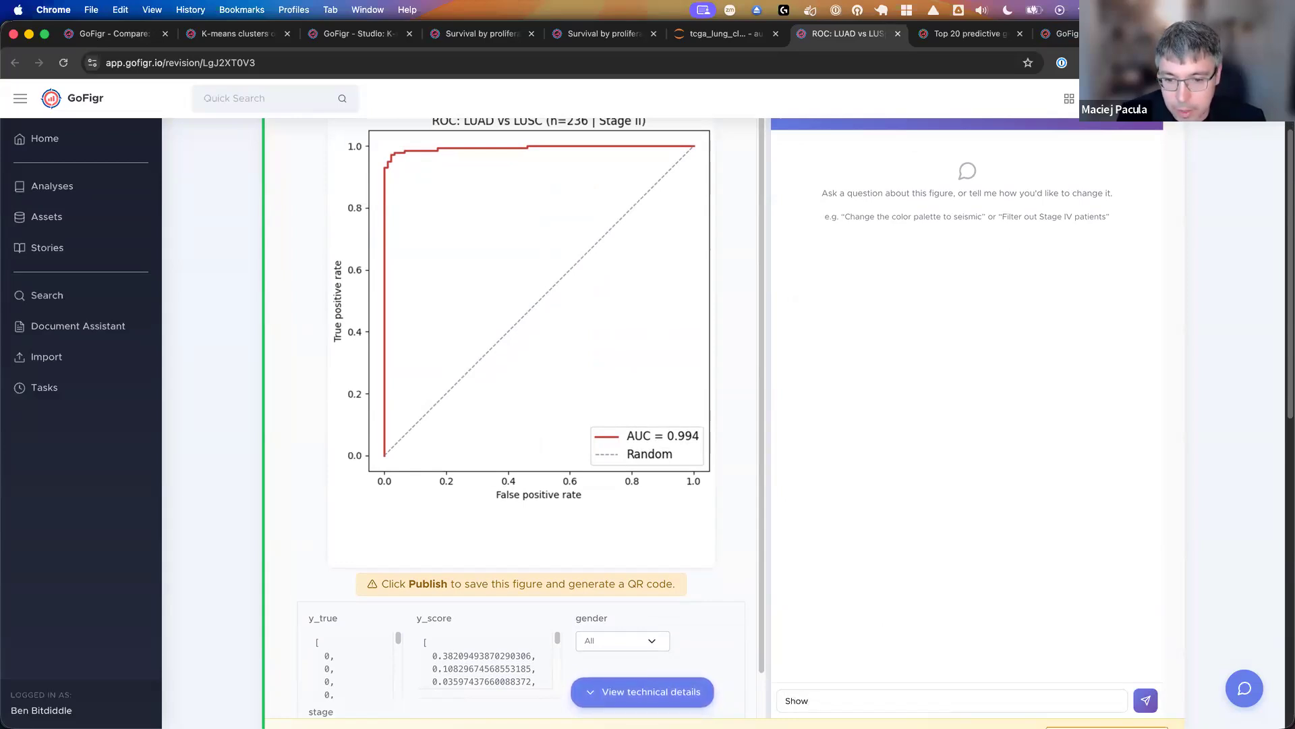
pyautogui.press('super+a')
pyautogui.write('Re-do as boxplots')
pyautogui.press('Return')
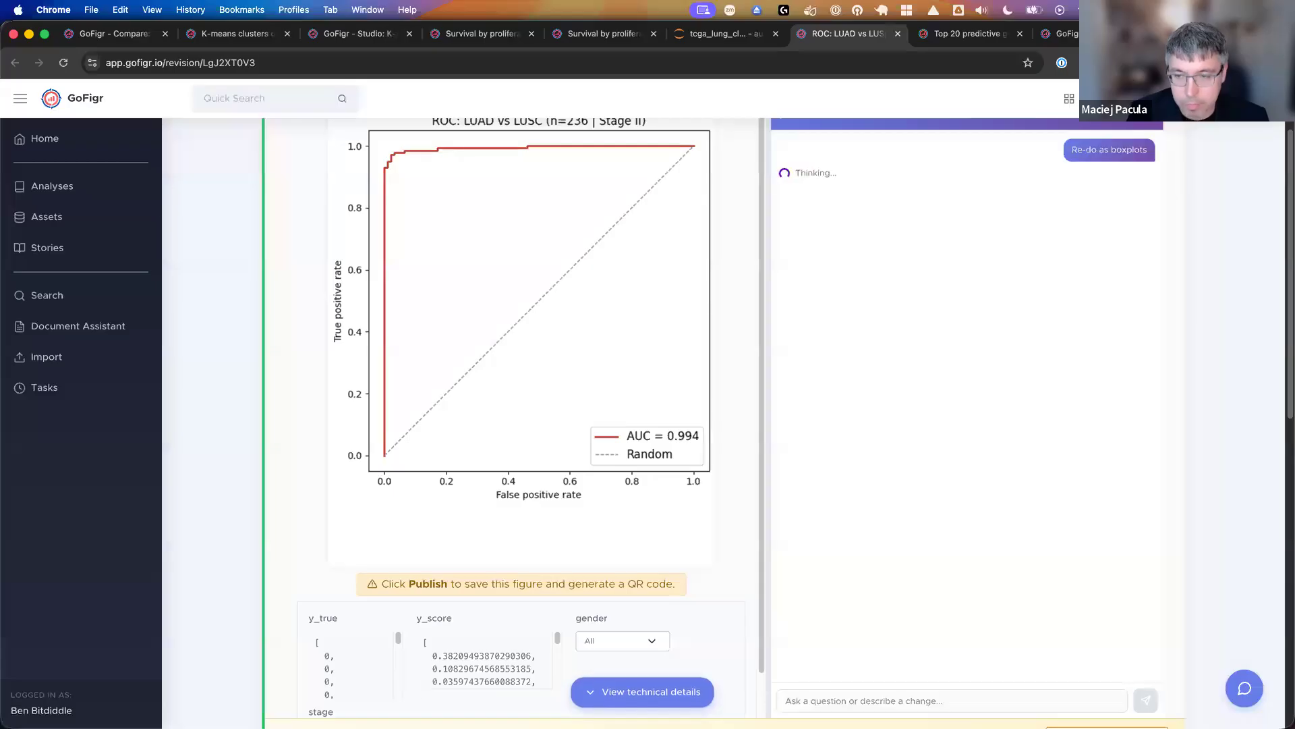
pyautogui.scroll(1, 900, 324)
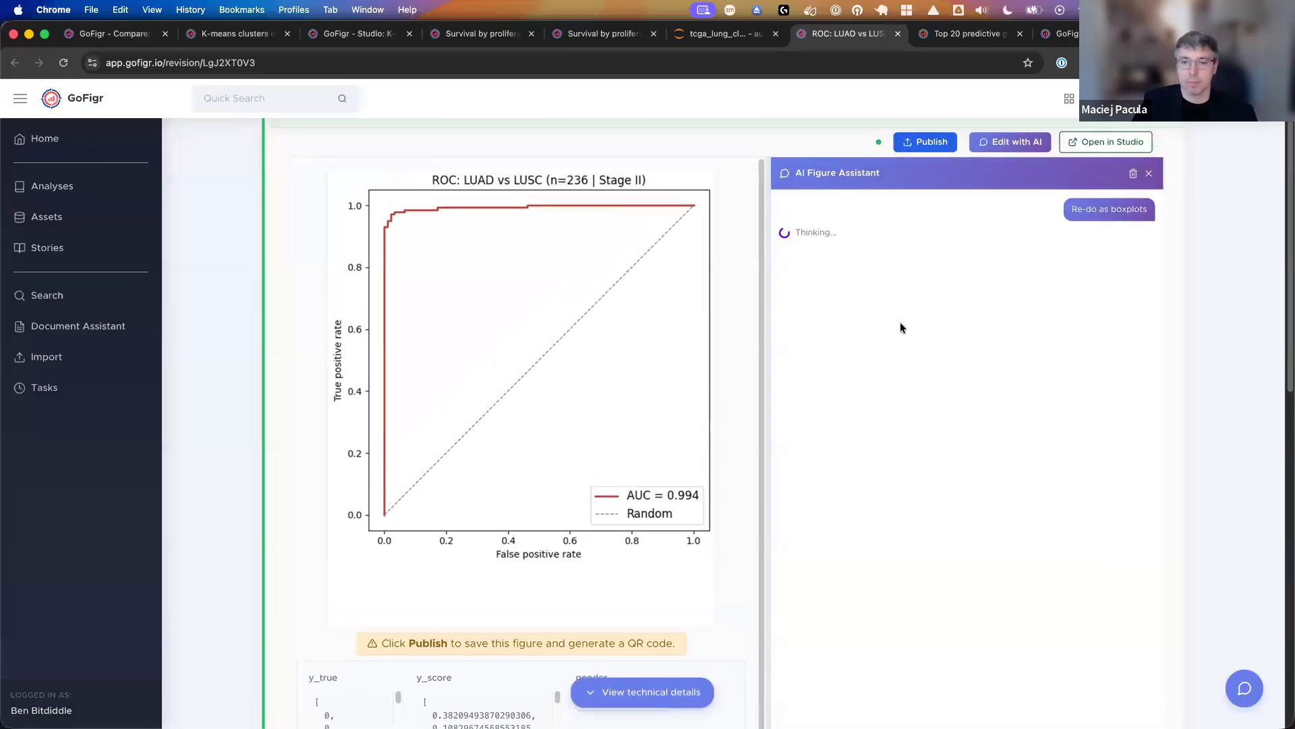
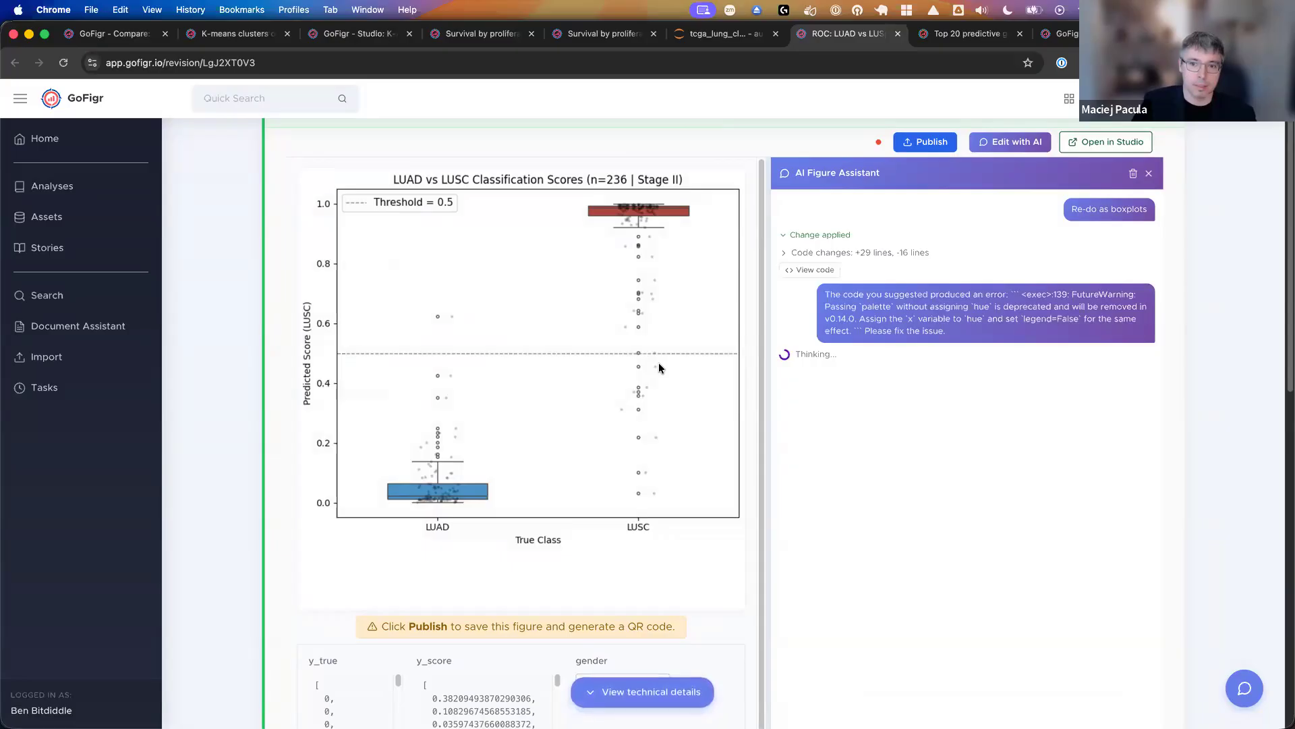
# - Publish the AI-redrawn LUAD vs LUSC boxplot figure as a new revision and view that revision
pyautogui.moveTo(859, 307); pyautogui.dragTo(935, 313)
pyautogui.click(863, 319)
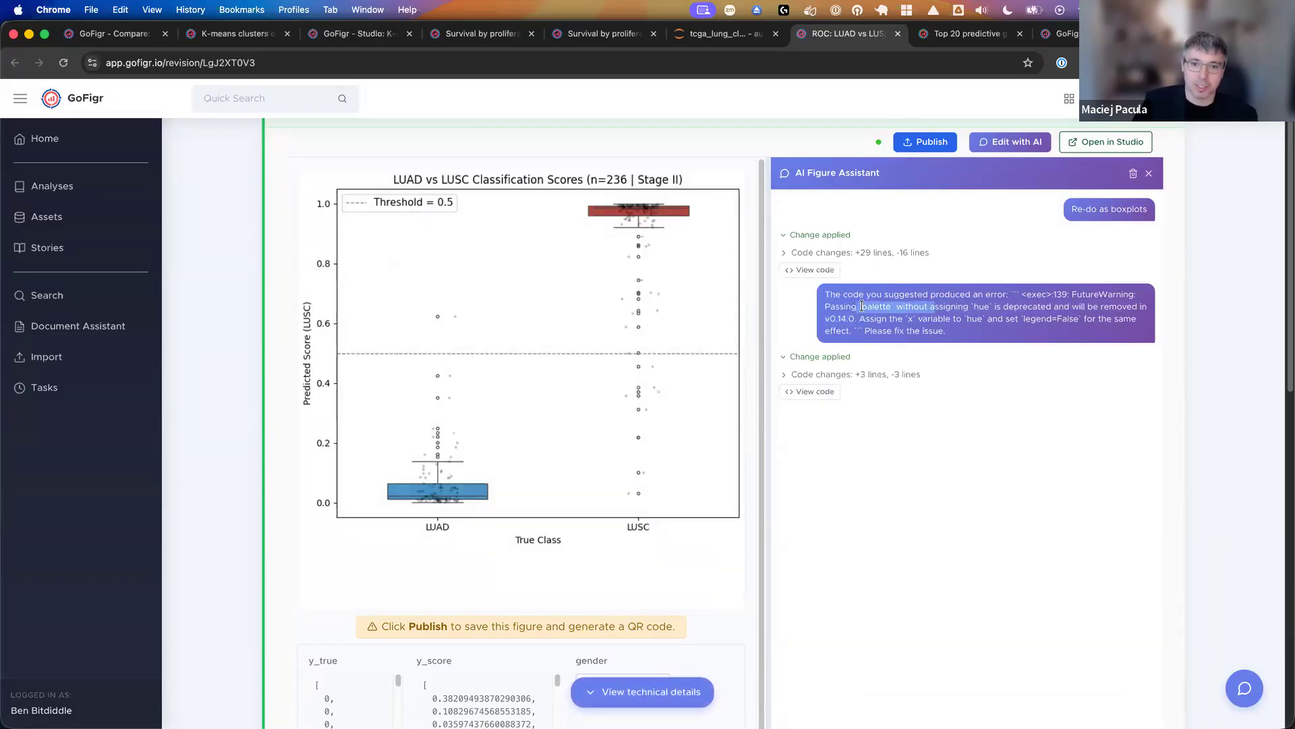
pyautogui.click(869, 302)
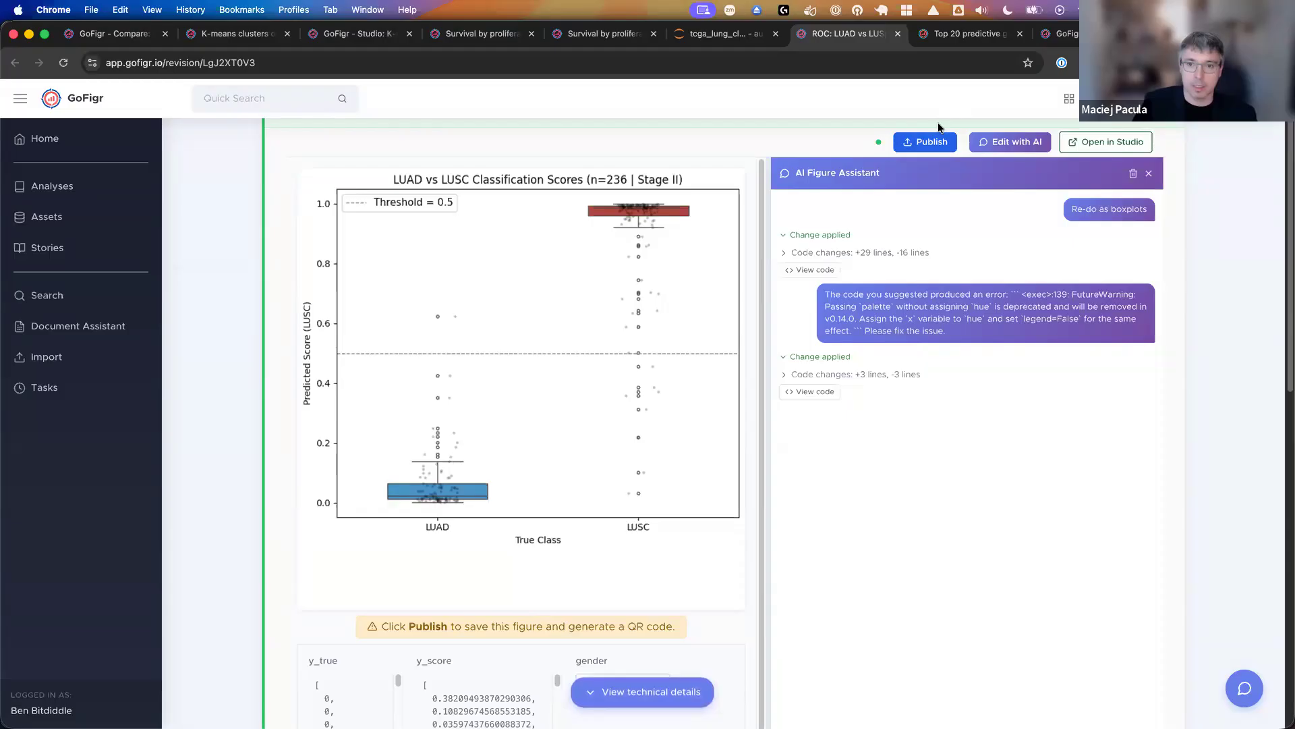
pyautogui.click(933, 141)
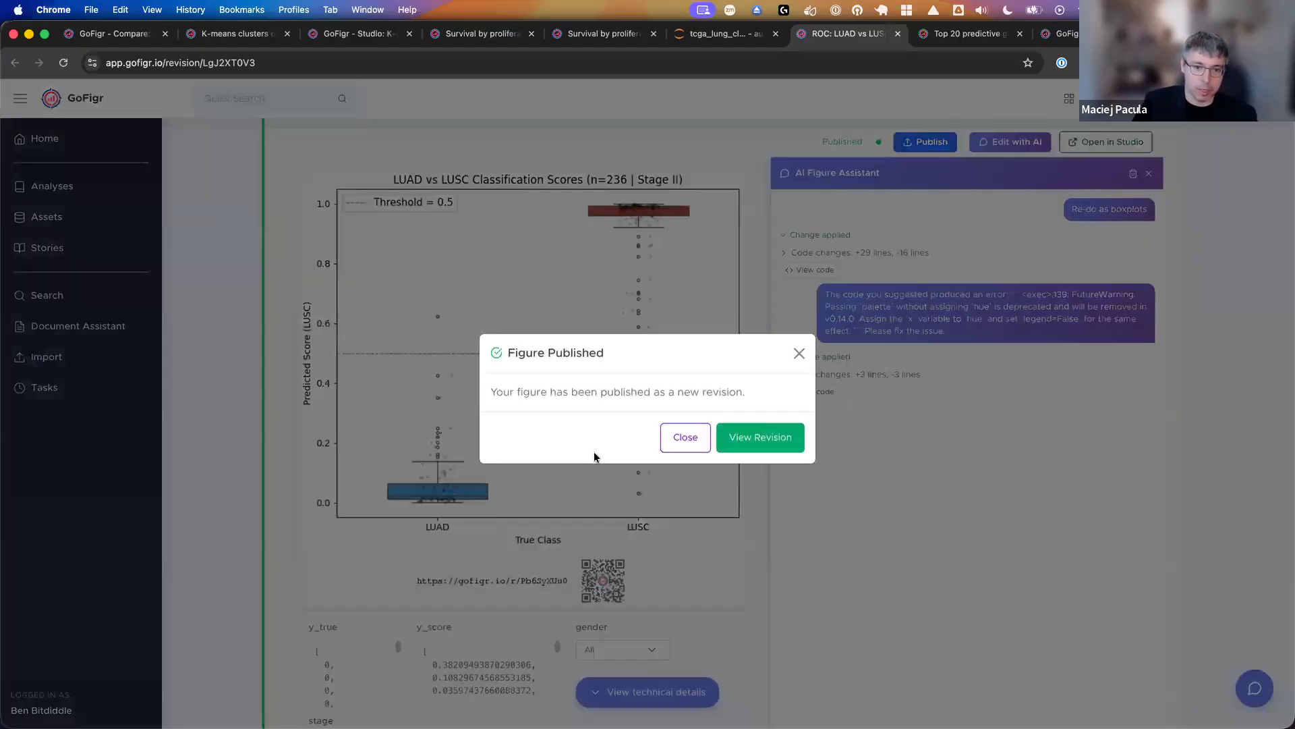
pyautogui.click(745, 446)
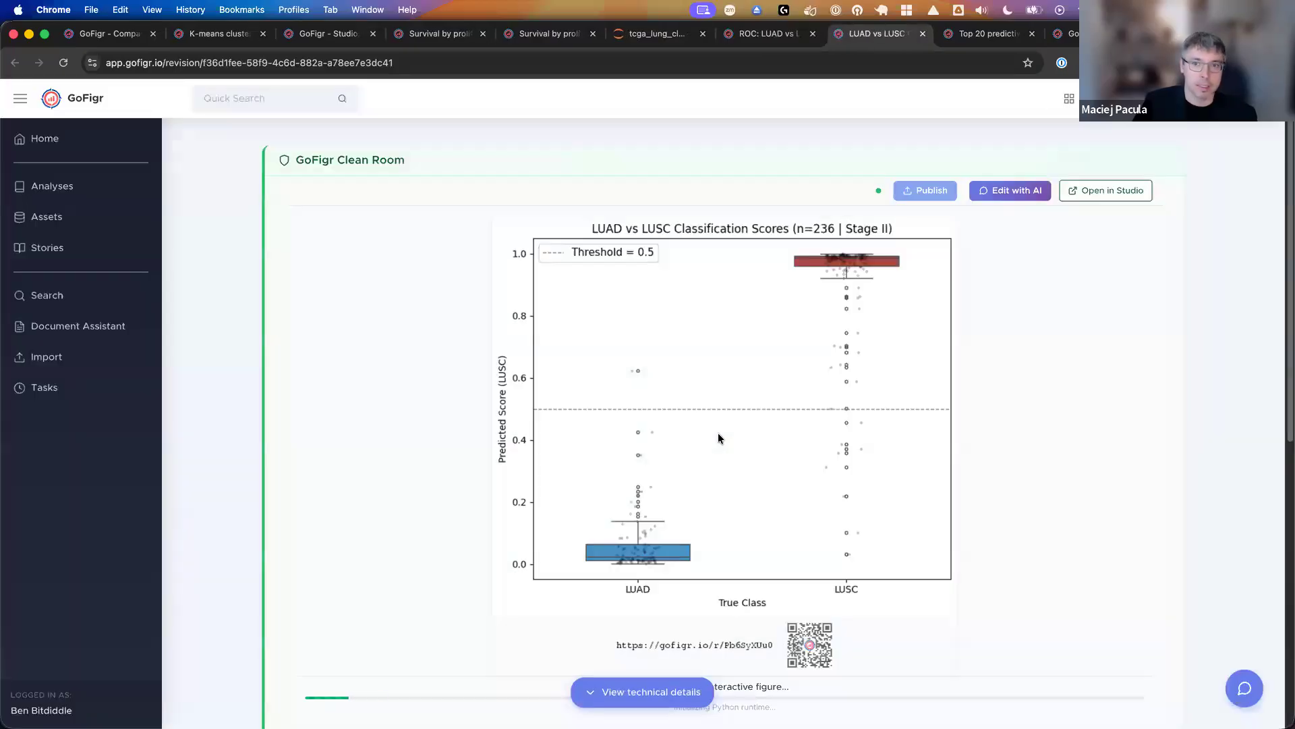
# - Switch to the tcga_lung_classifier.ipynb notebook in JupyterLab and run the code cell for Figure 3: ML Features vs Differential Expression
pyautogui.click(631, 35)
pyautogui.scroll(-5, 585, 398)
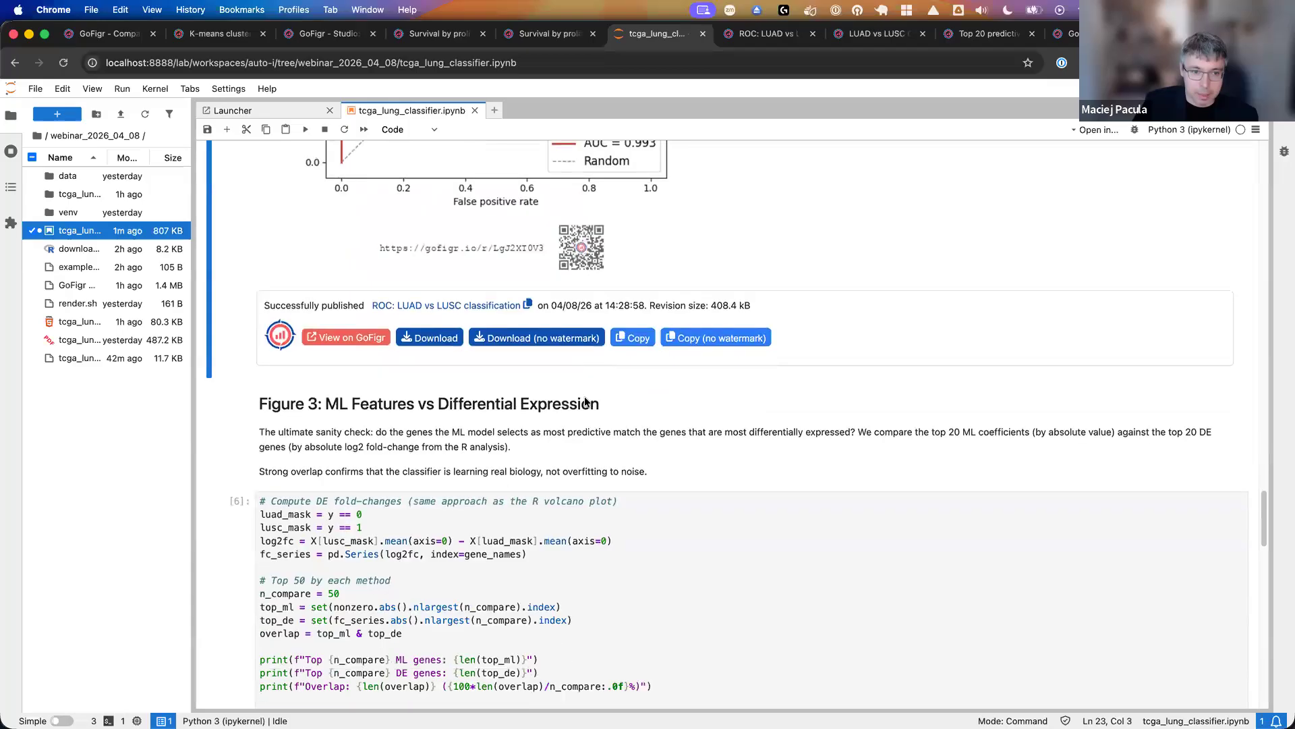
pyautogui.scroll(-4, 587, 402)
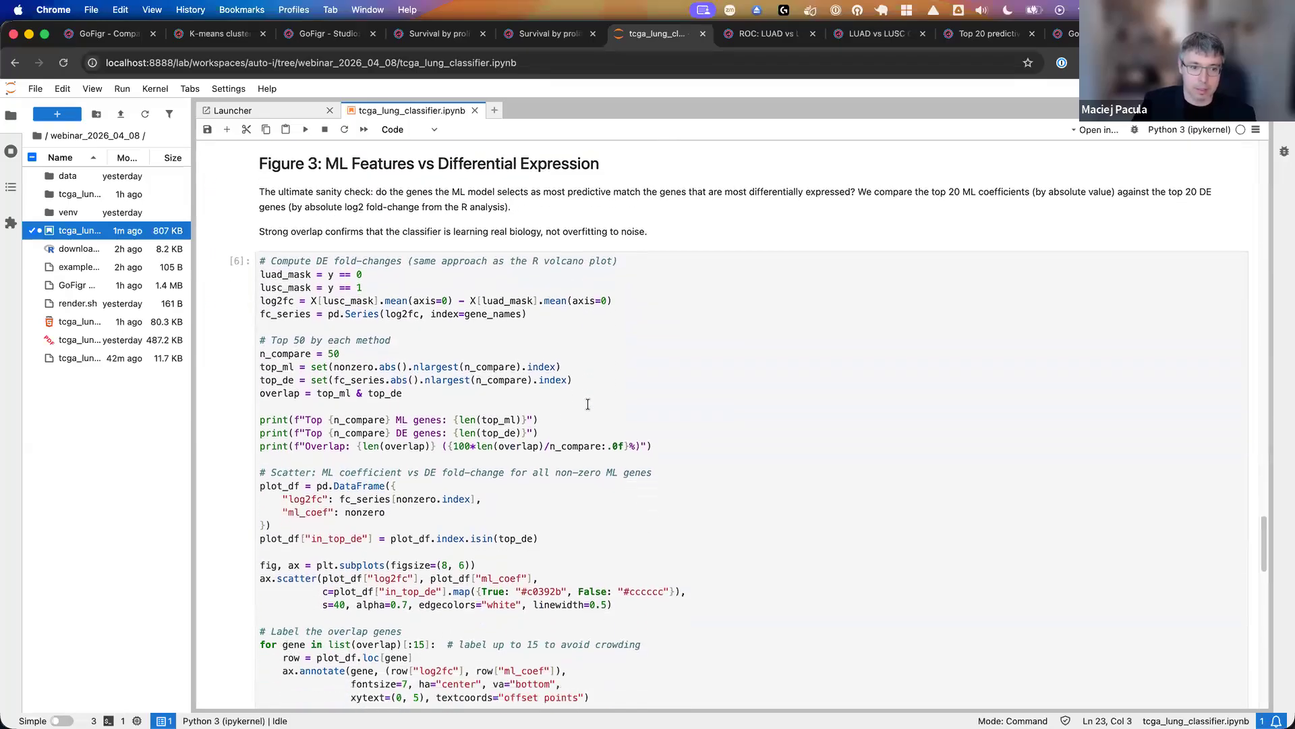
pyautogui.scroll(-3, 586, 403)
pyautogui.click(305, 276)
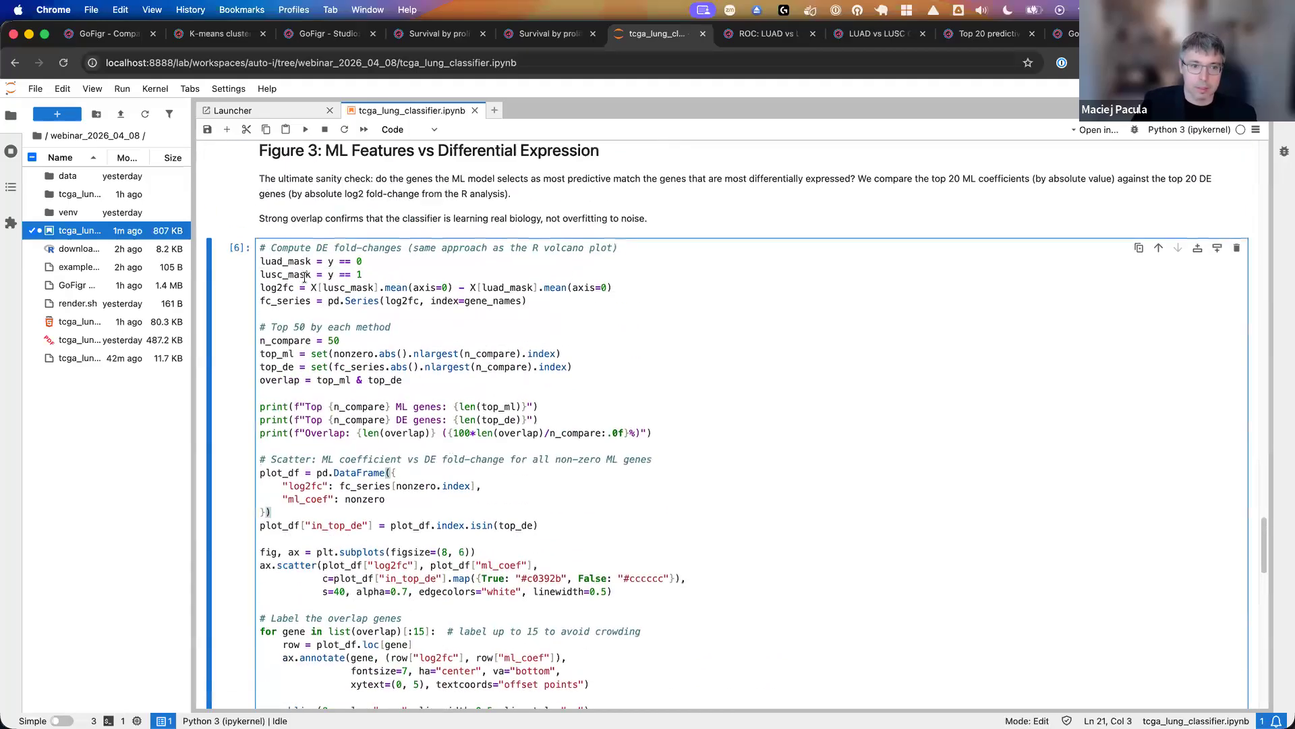
pyautogui.click(306, 129)
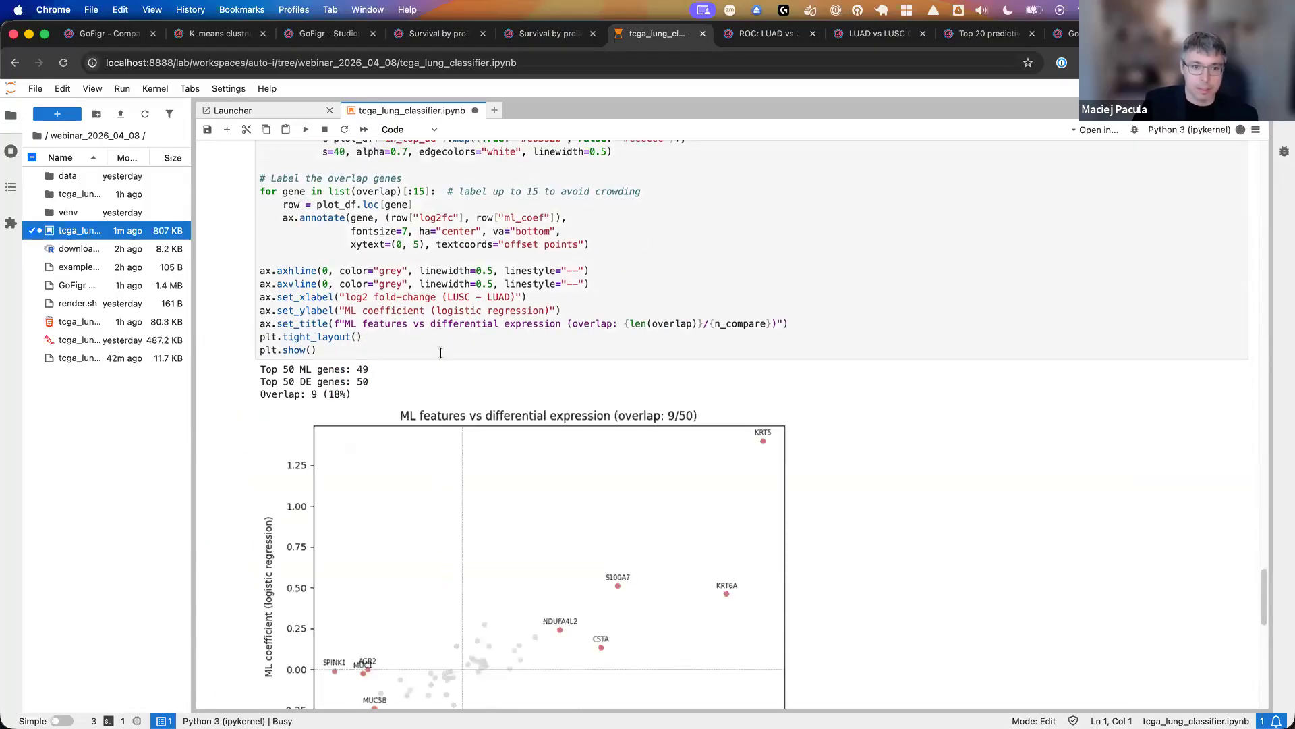
# - Review the ML features vs differential expression scatter plot and open its published figure in GoFigr
pyautogui.scroll(-4, 450, 315)
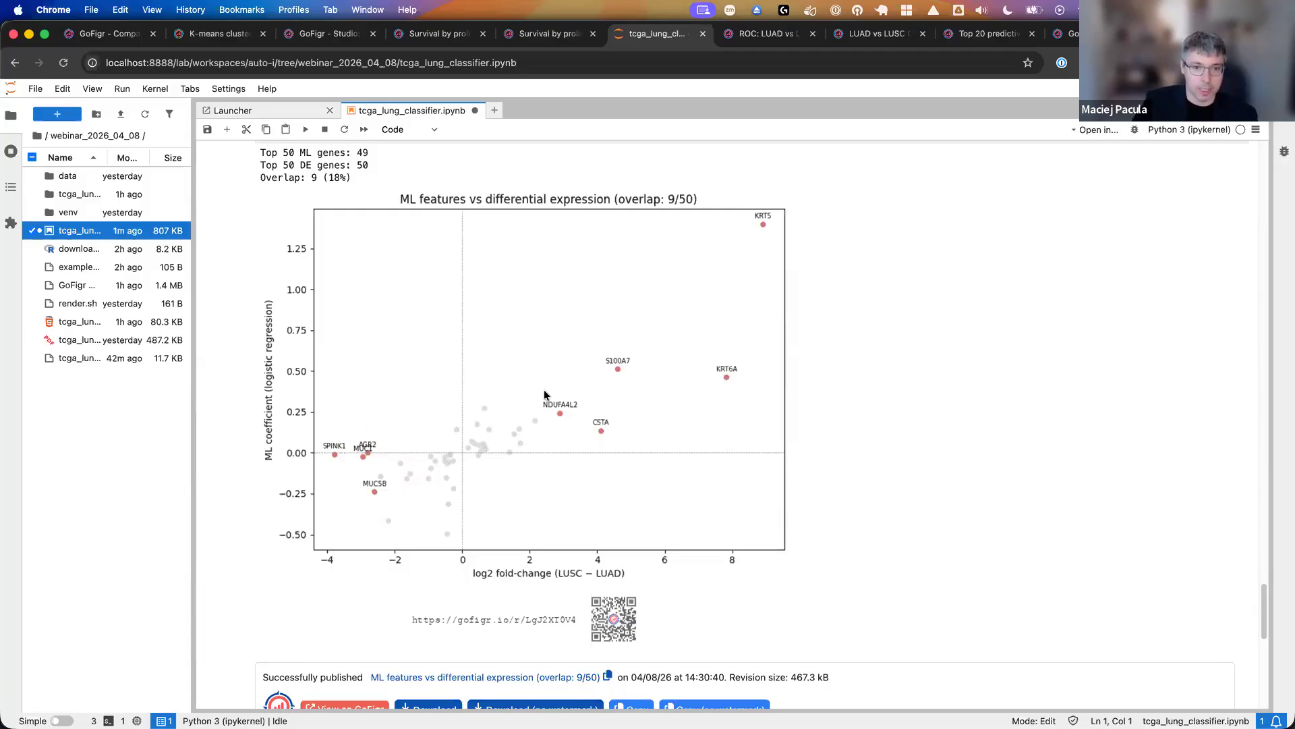
pyautogui.scroll(-3, 534, 403)
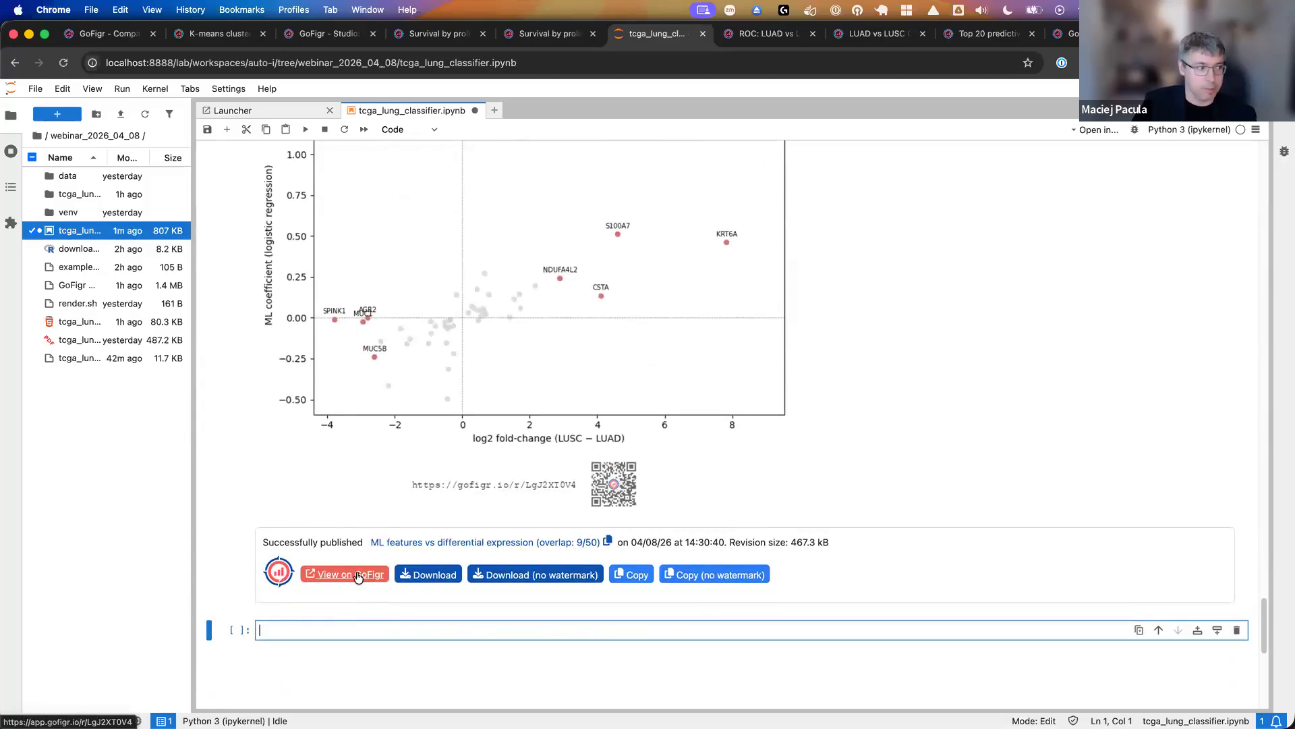
pyautogui.click(356, 573)
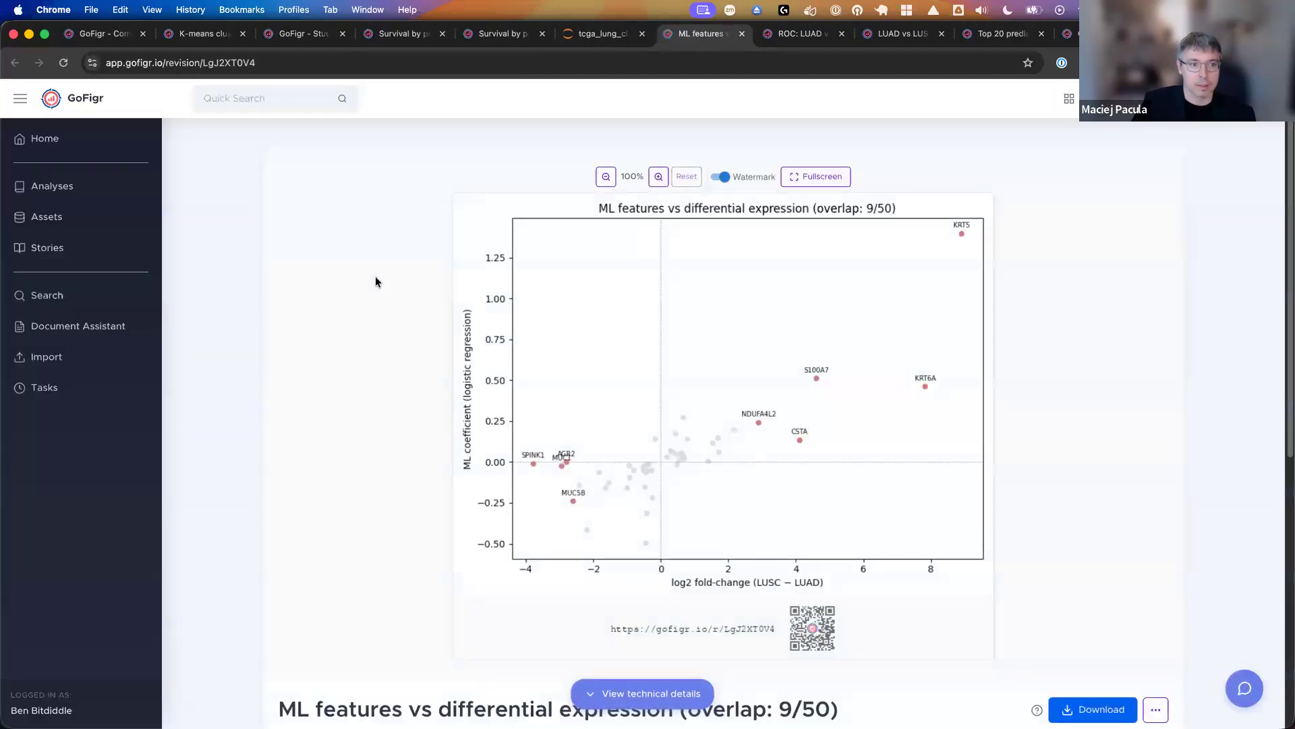
# - Open the TCGA Lung Cancer Analysis (LUAD + LUSC) and look through its published figures and their AI summaries
pyautogui.click(94, 196)
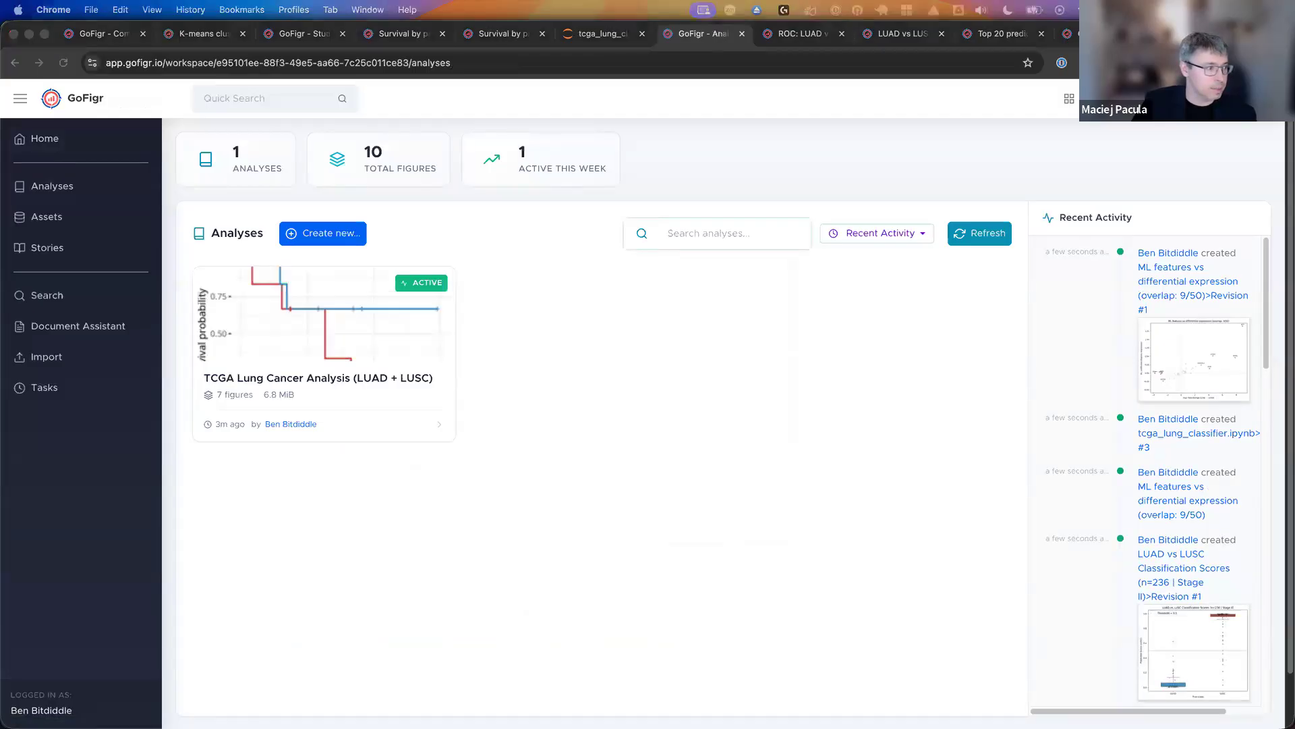
pyautogui.click(525, 296)
pyautogui.click(263, 345)
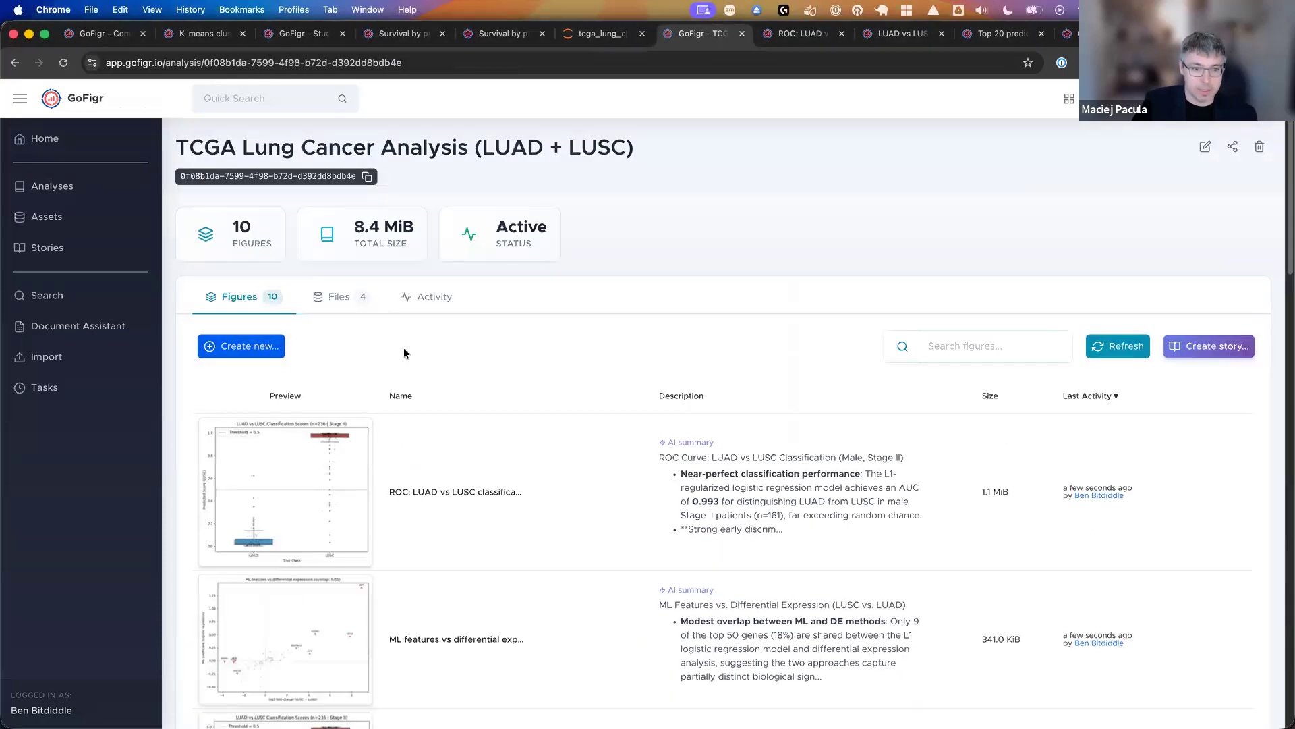
pyautogui.scroll(-3, 667, 290)
pyautogui.scroll(-10, 648, 329)
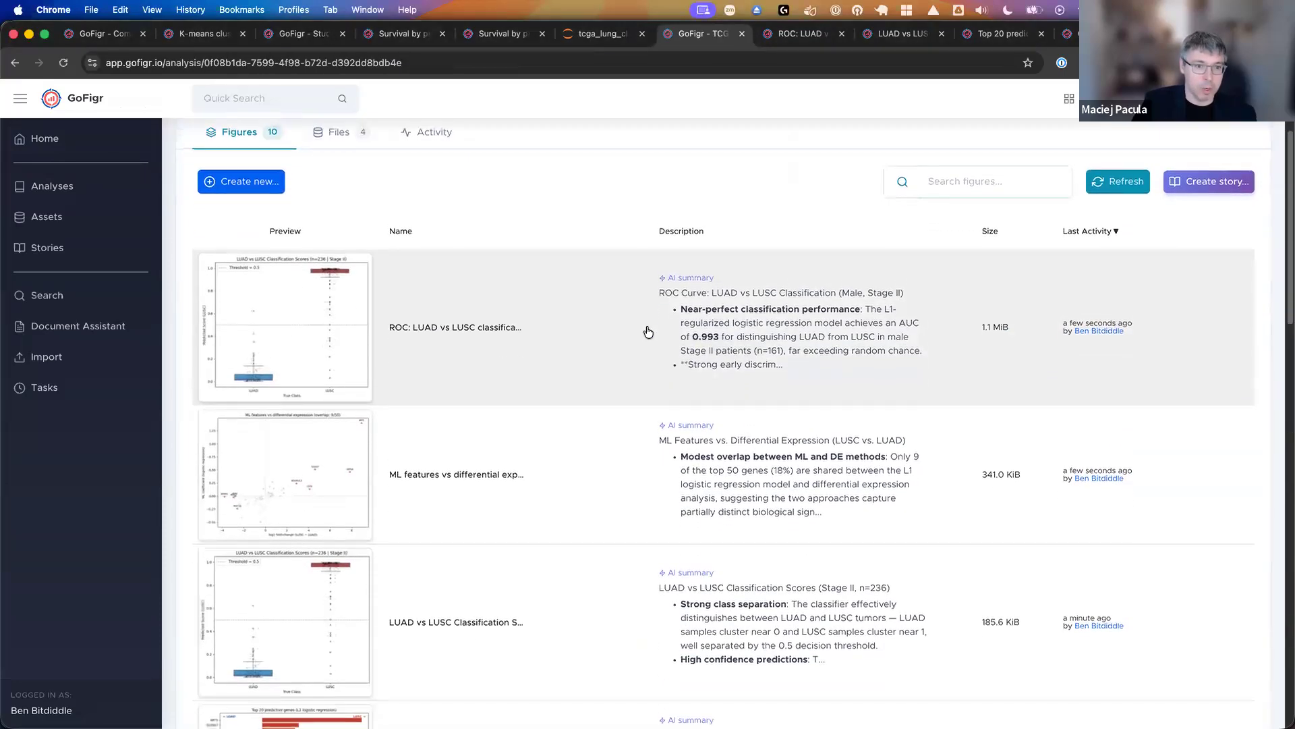
pyautogui.scroll(-8, 637, 398)
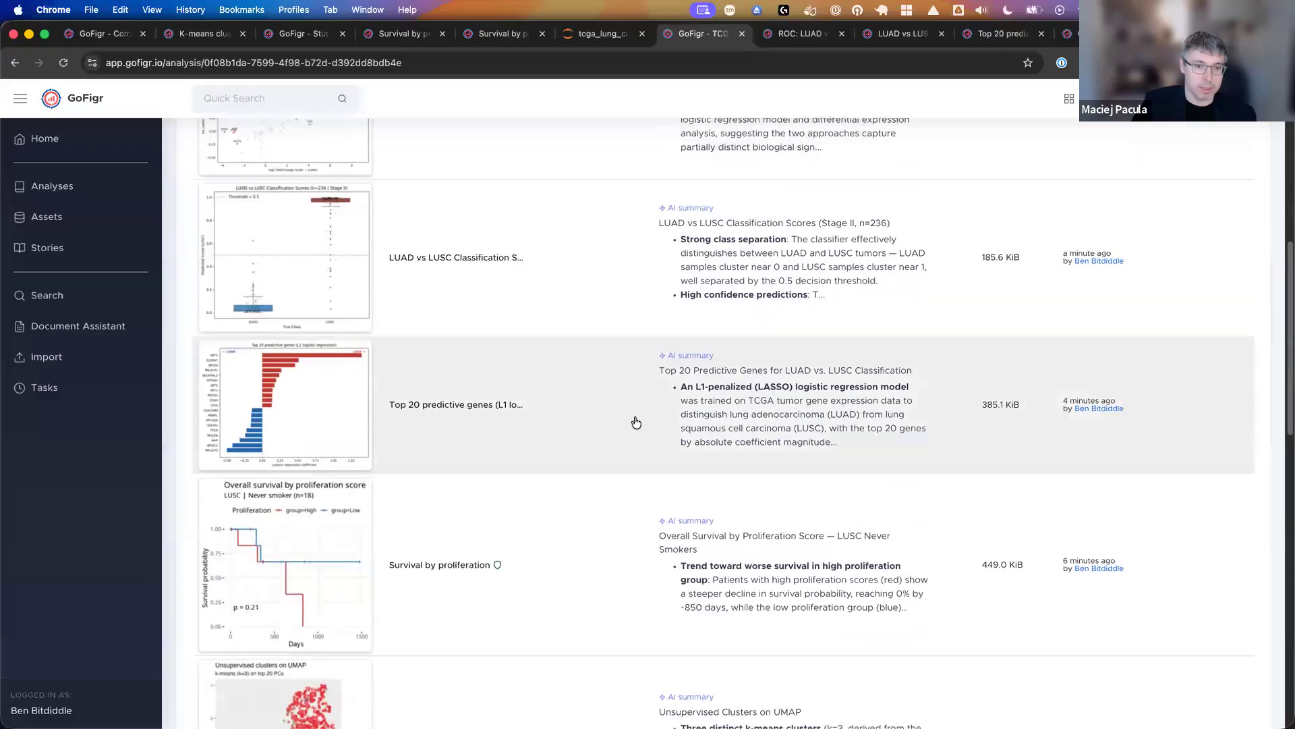
pyautogui.scroll(-11, 633, 414)
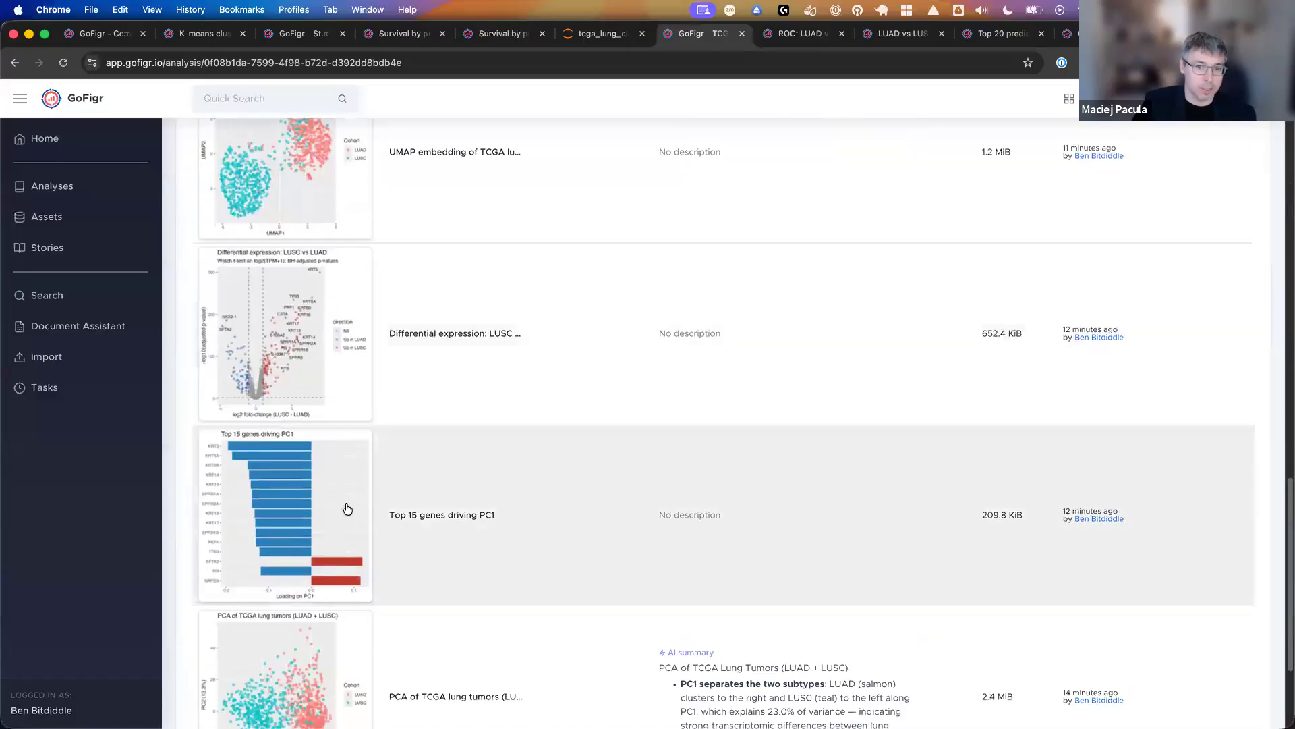
pyautogui.scroll(-1, 347, 508)
# - Open the PCA of TCGA lung tumors (LUAD + LUSC) figure and examine its plot, AI summary and technical context
pyautogui.click(318, 654)
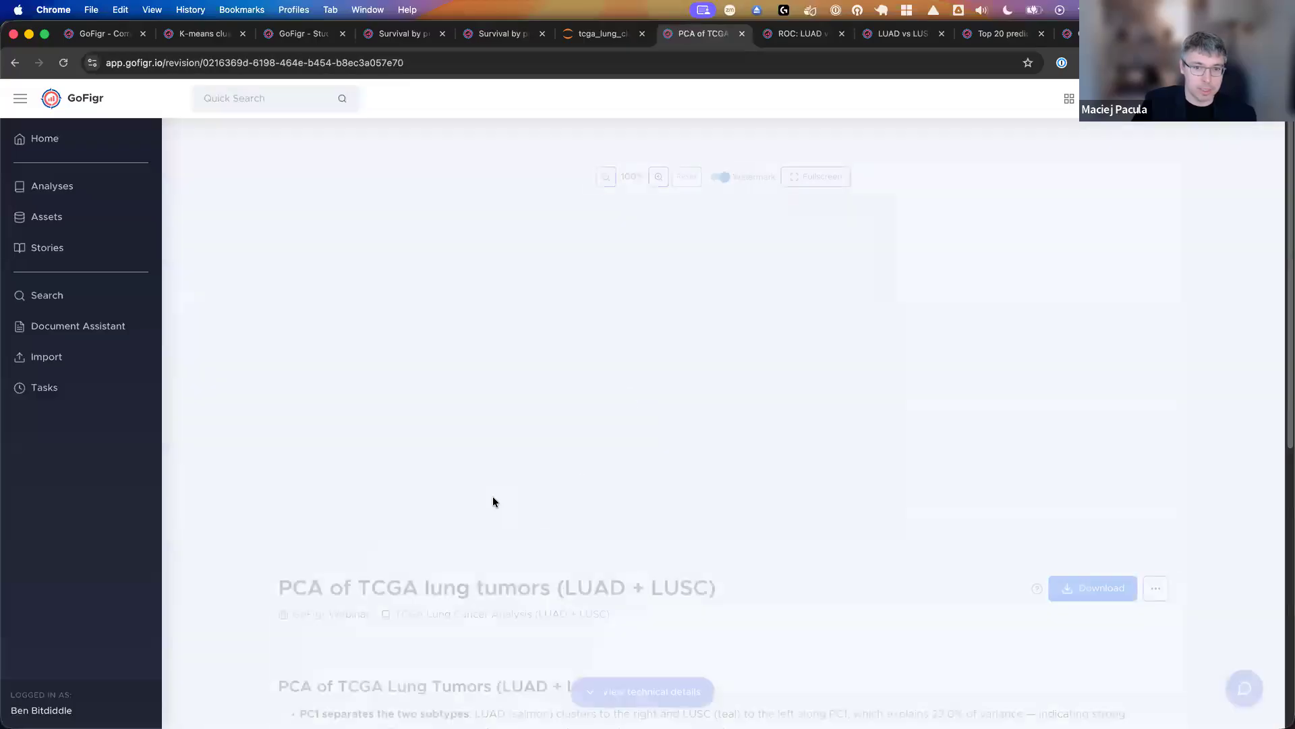
pyautogui.scroll(-12, 652, 511)
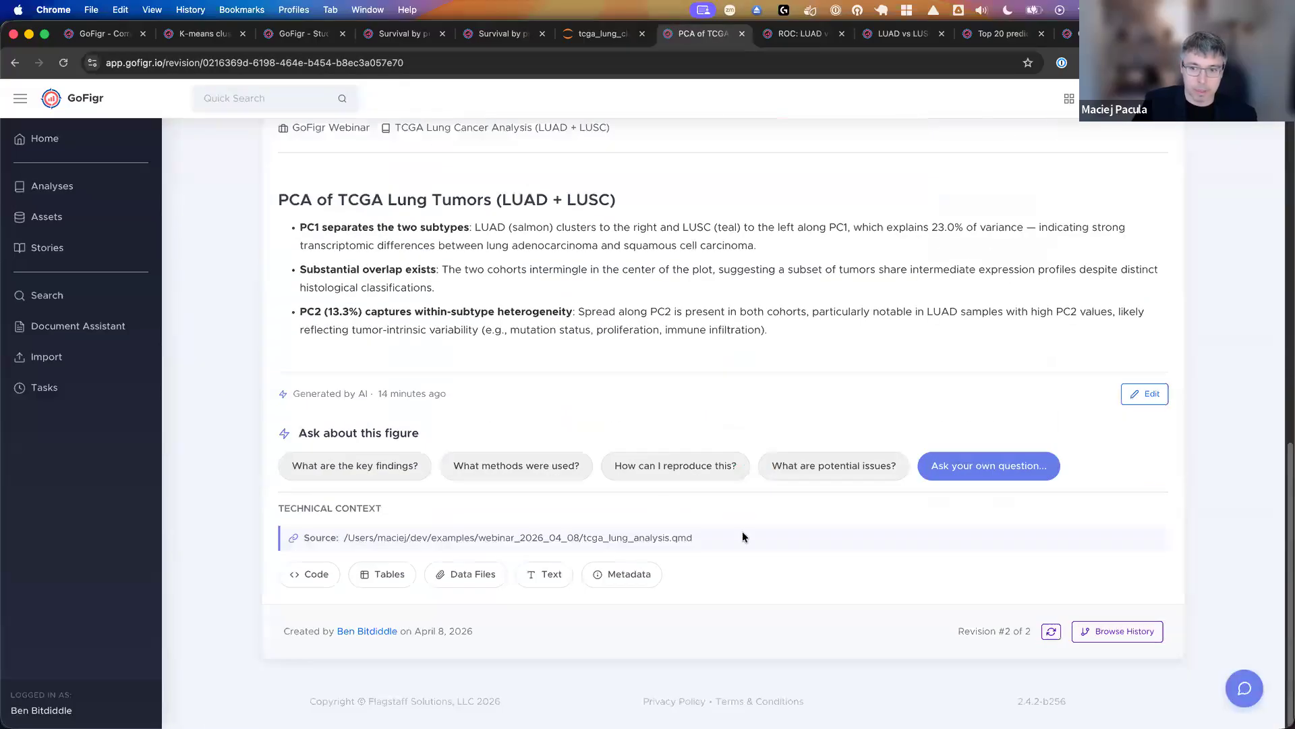
pyautogui.scroll(7, 924, 594)
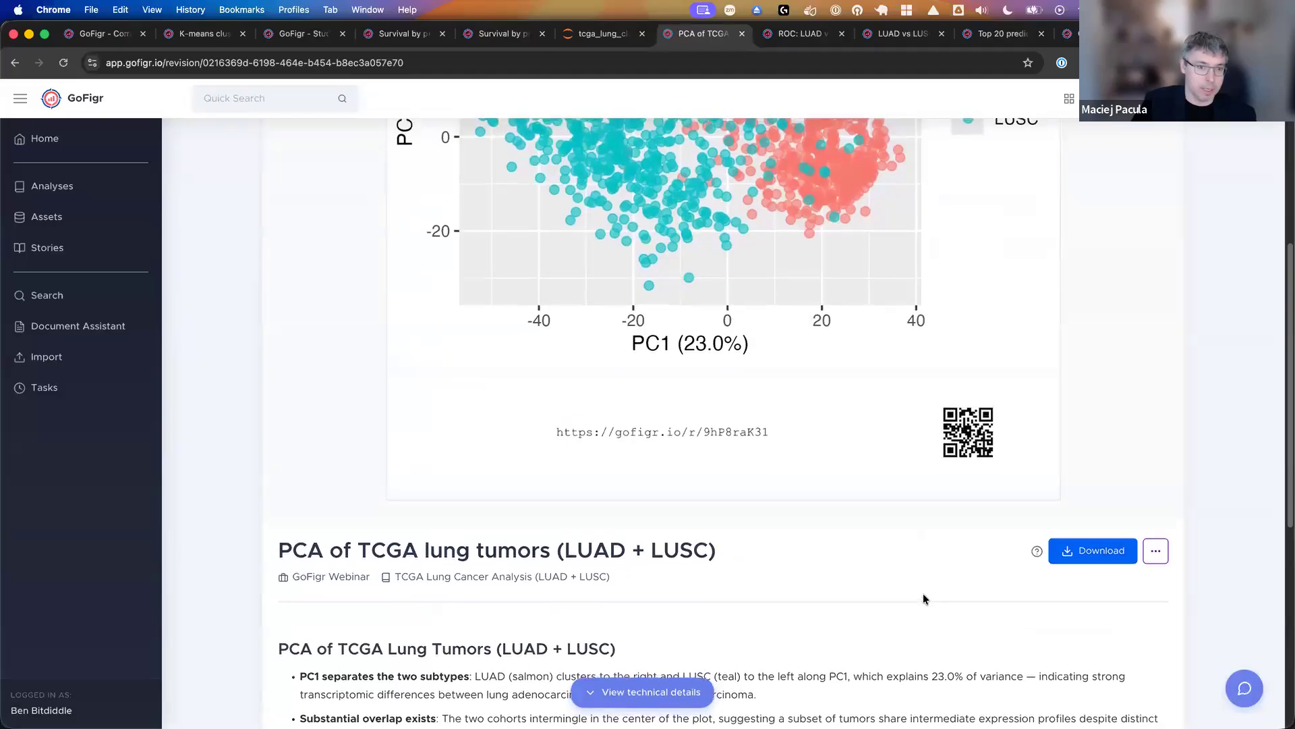
pyautogui.scroll(1, 750, 470)
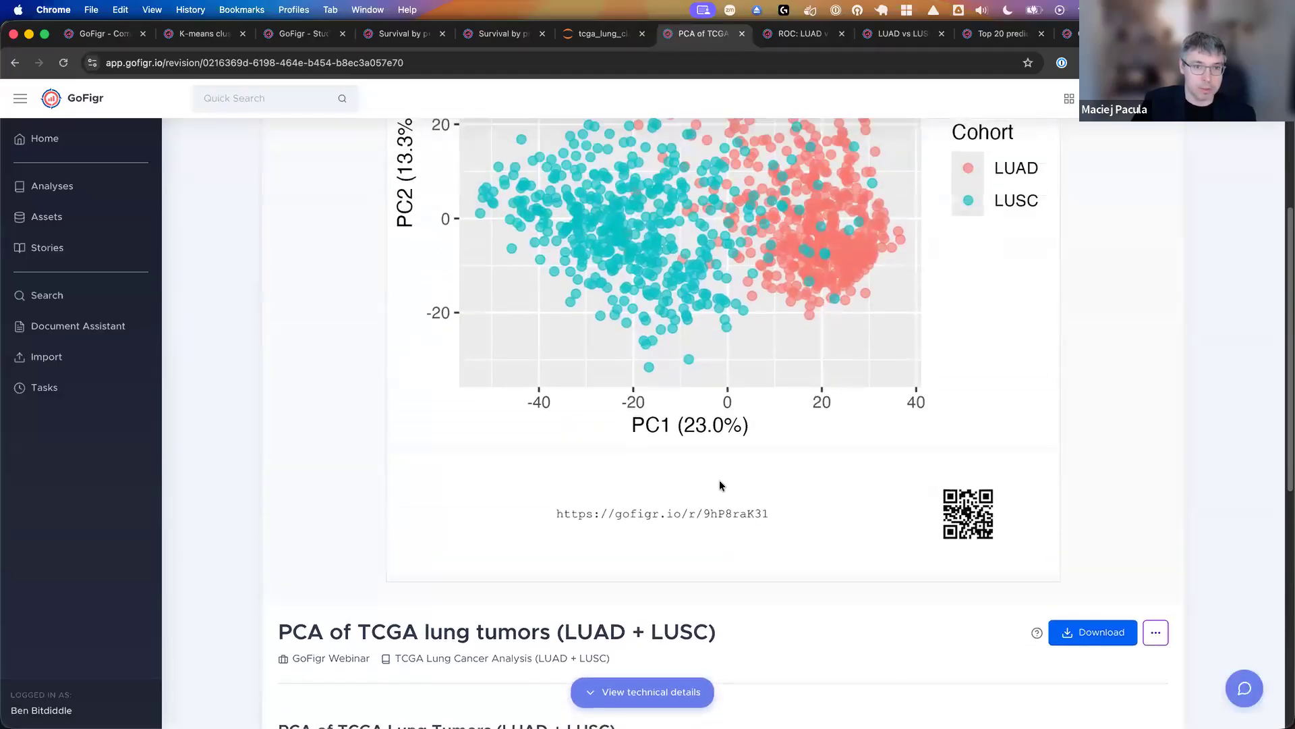
pyautogui.scroll(4, 718, 481)
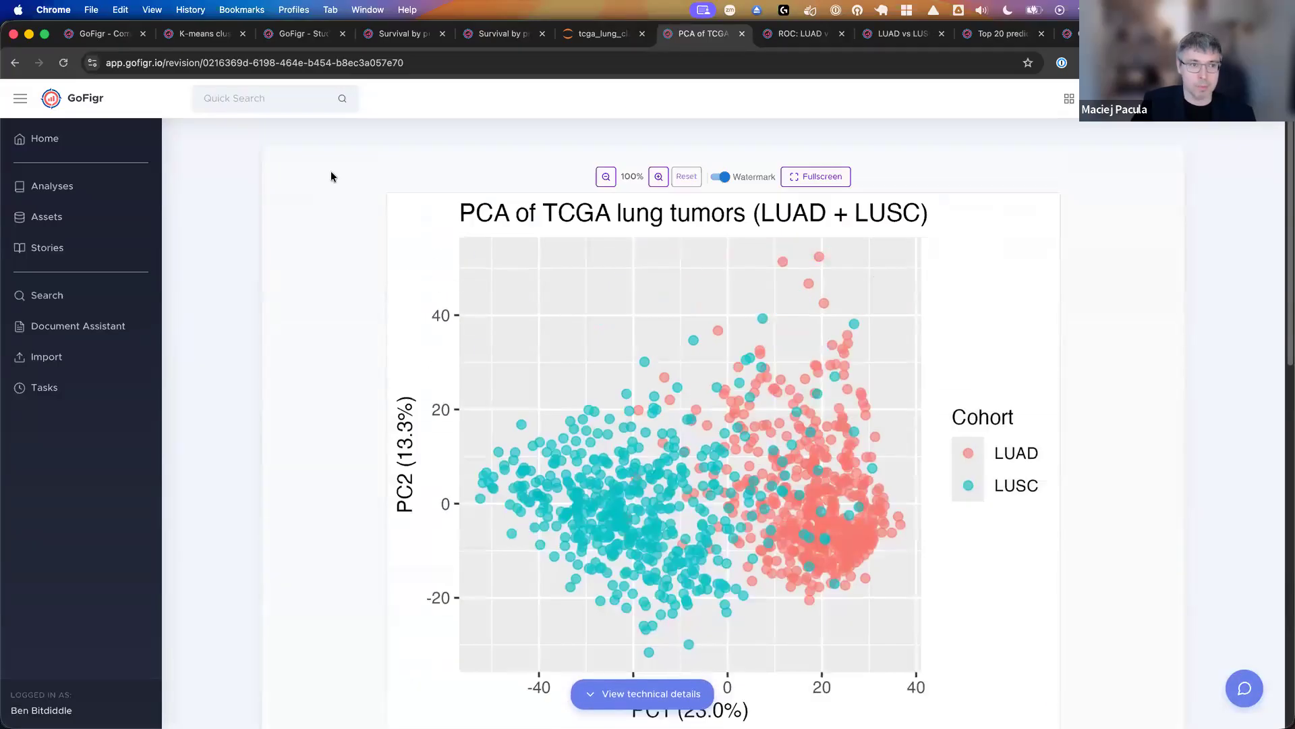
# - Return to the TCGA Lung Cancer Analysis (LUAD + LUSC) and start a new story from its figures
pyautogui.click(16, 64)
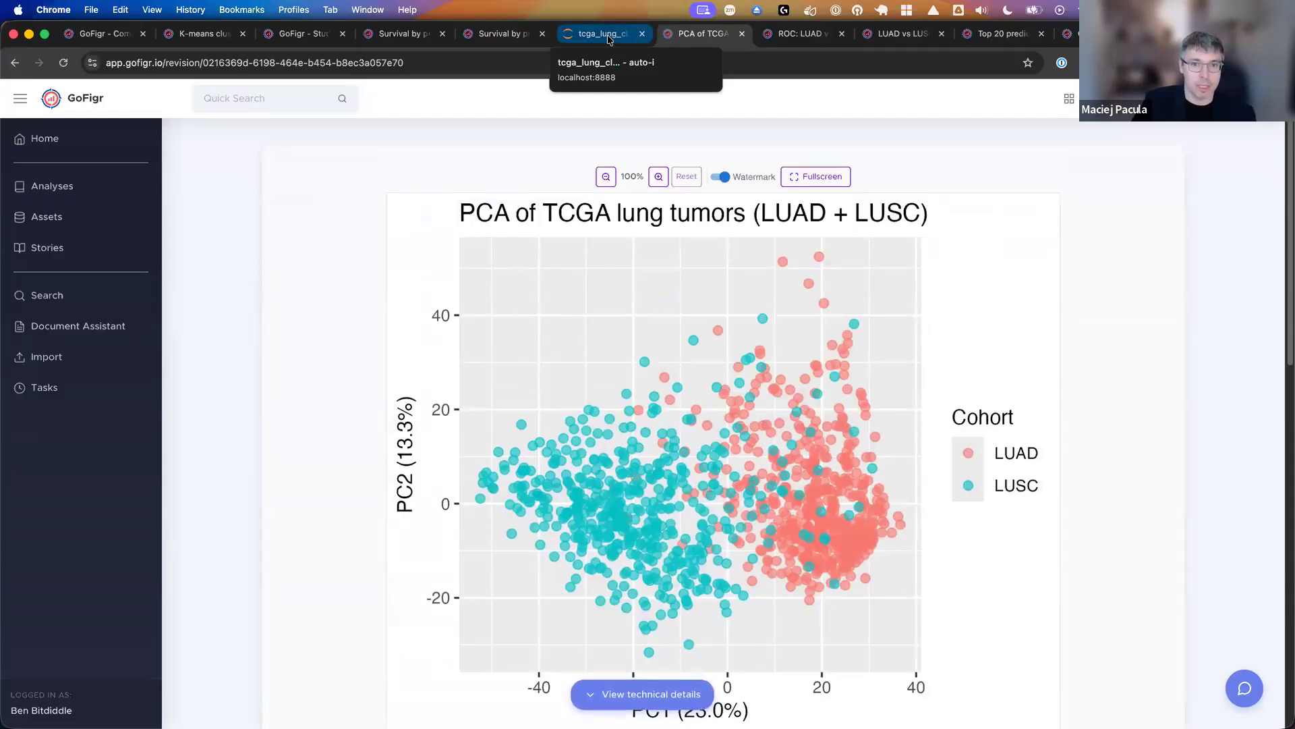
pyautogui.rightClick(15, 64)
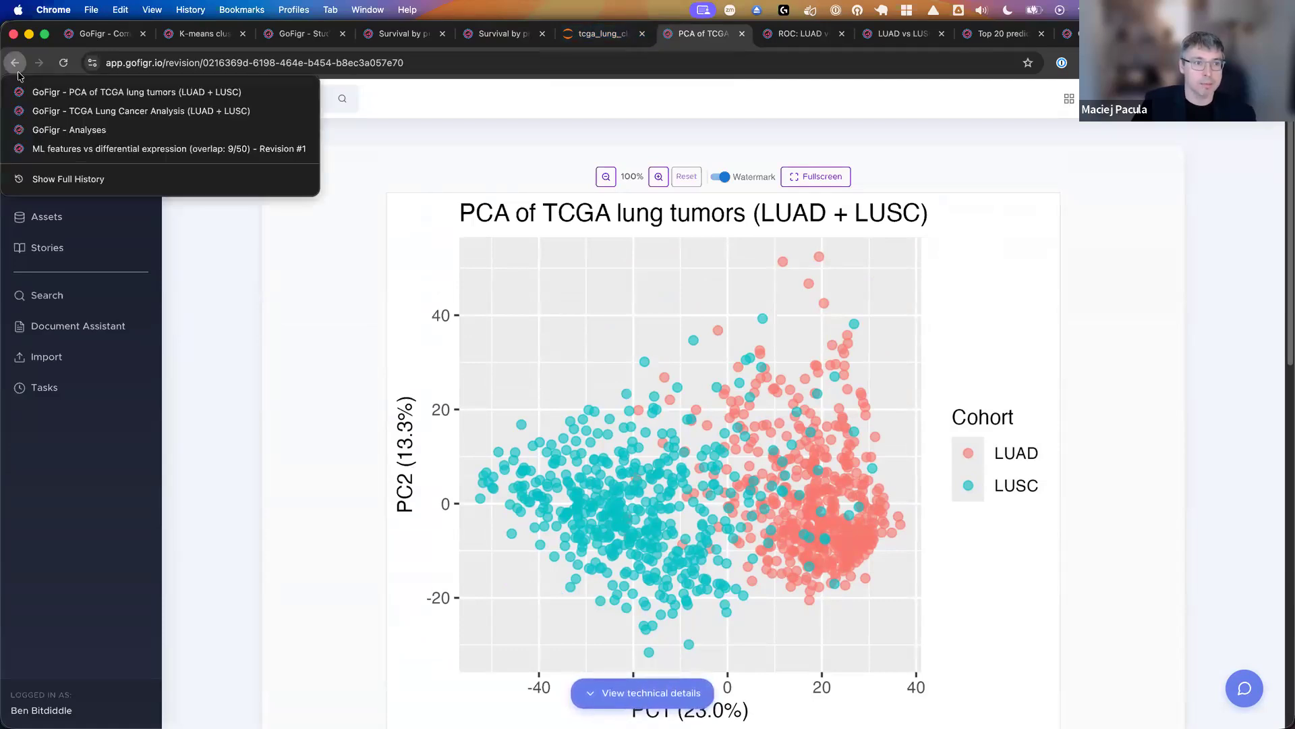
pyautogui.click(79, 131)
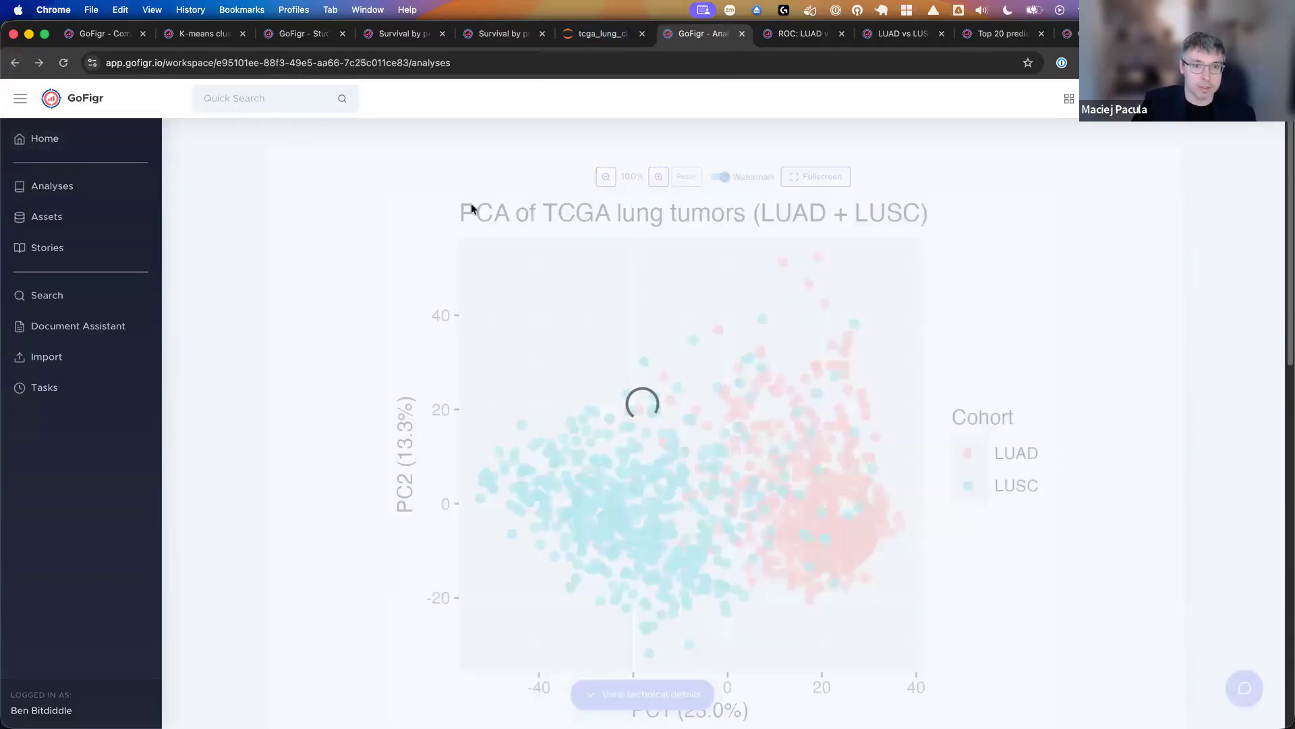
pyautogui.click(403, 308)
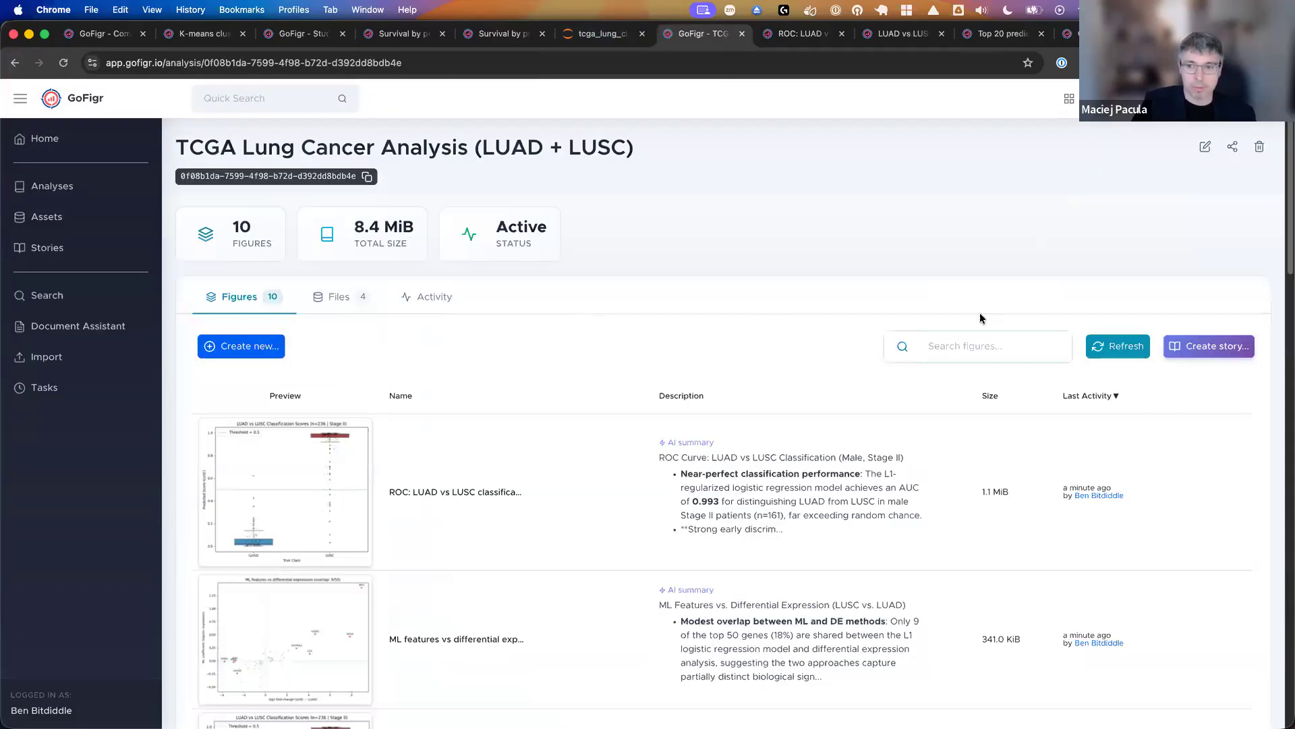
pyautogui.click(1195, 346)
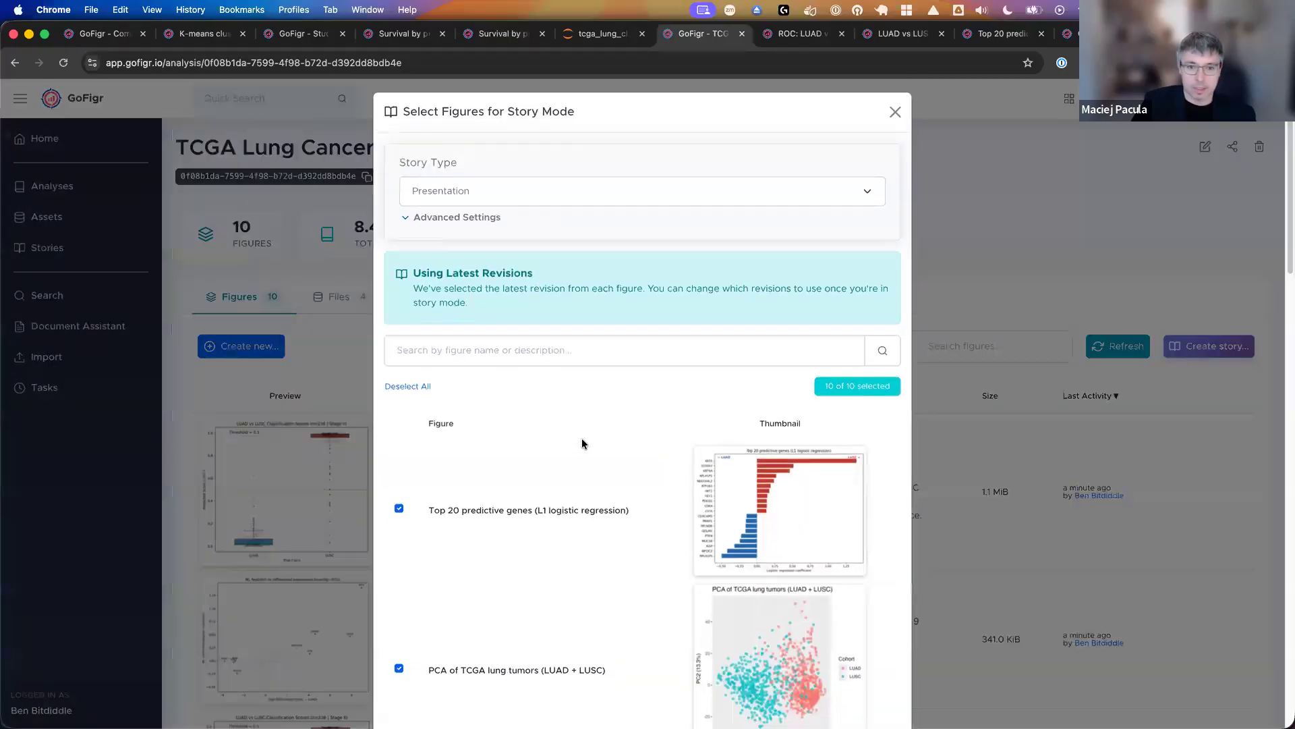
# - Exclude the LUAD vs LUSC Classification Scores and ML features vs differential expression figures, and create the Presentation story from the other figures
pyautogui.scroll(-6, 562, 388)
pyautogui.scroll(-4, 562, 393)
pyautogui.scroll(-10, 562, 393)
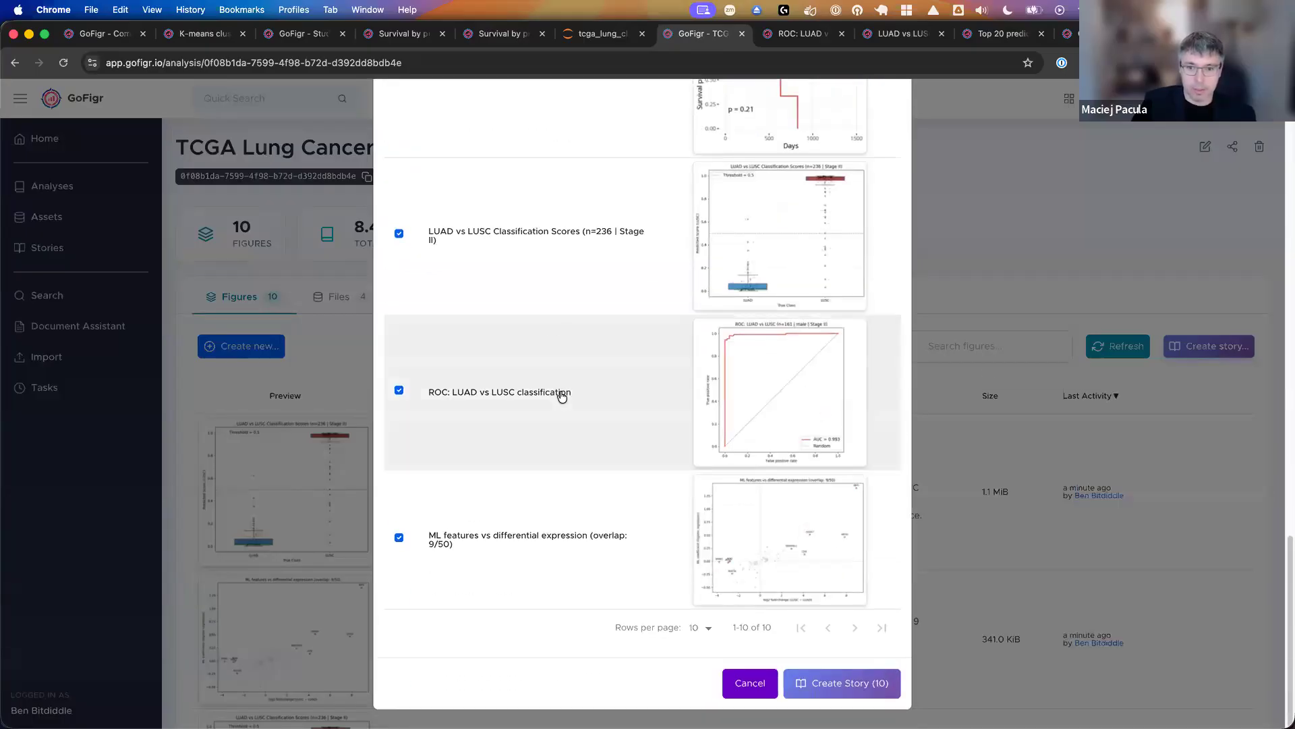
pyautogui.click(399, 234)
pyautogui.click(398, 538)
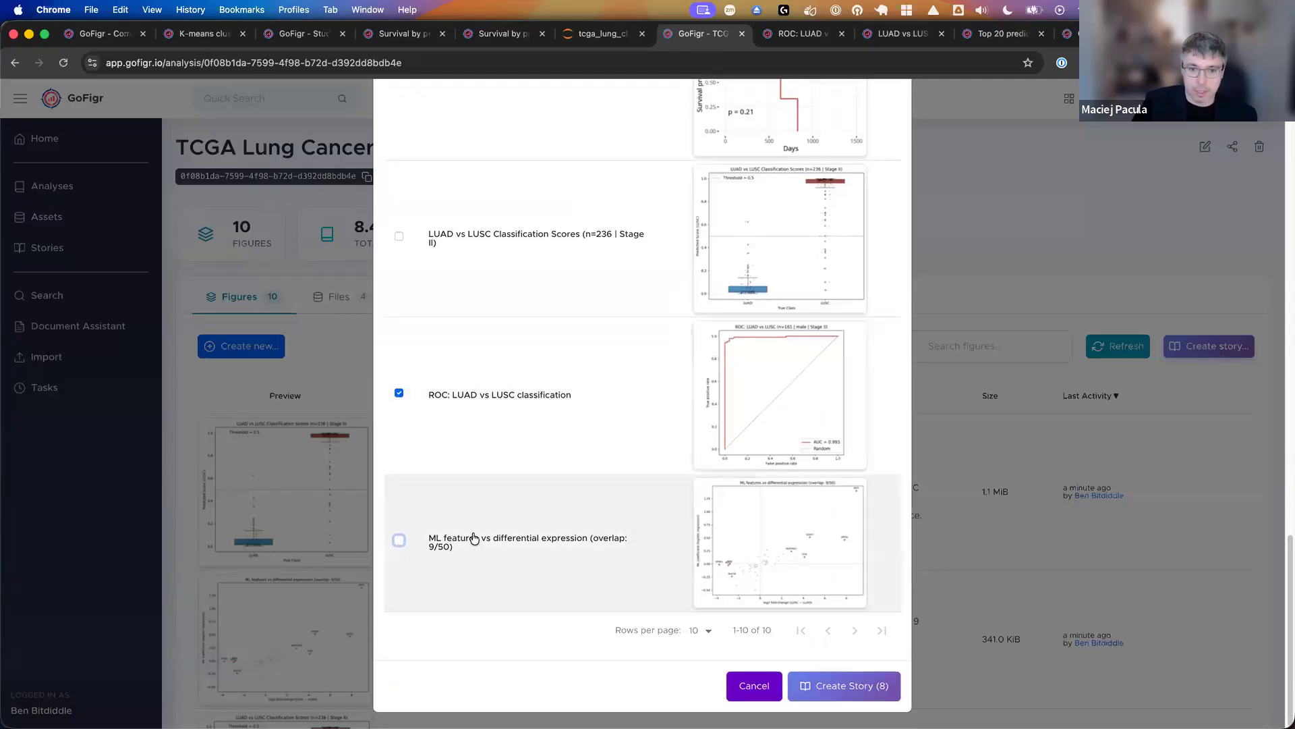
pyautogui.click(402, 540)
pyautogui.click(401, 541)
pyautogui.scroll(3, 723, 432)
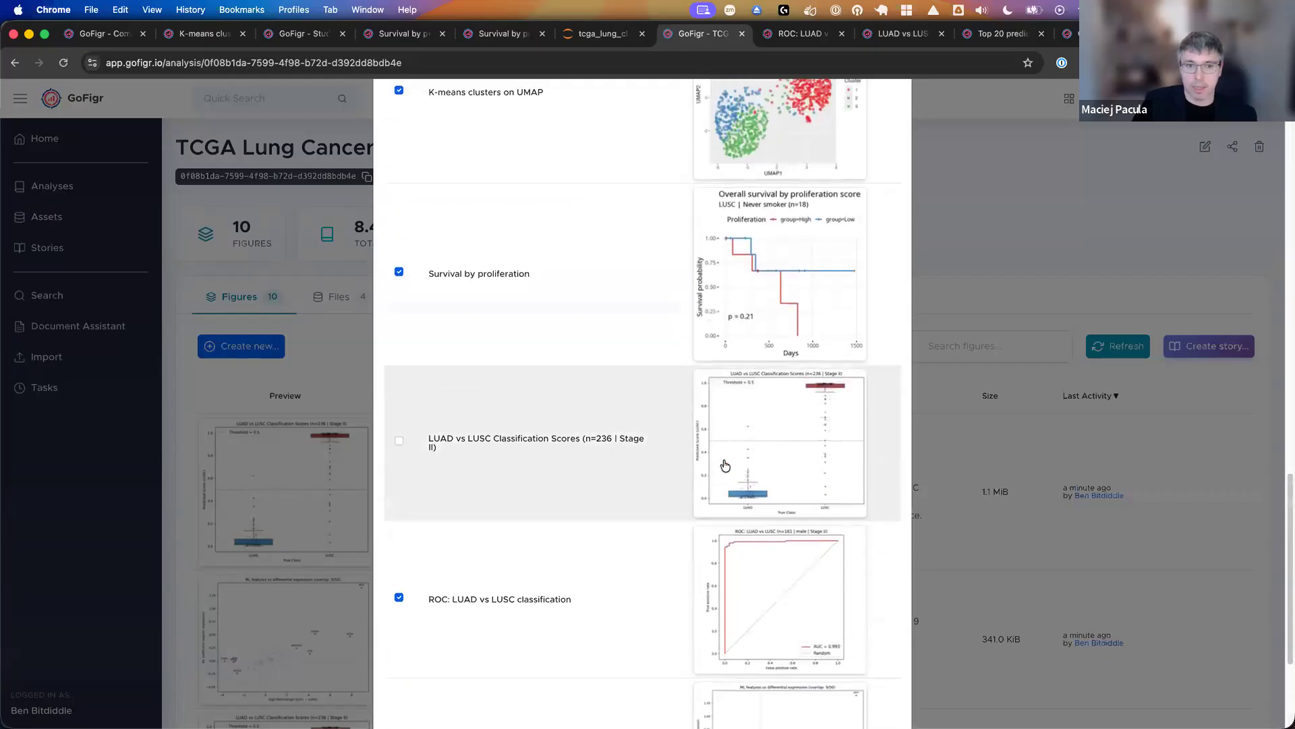
pyautogui.scroll(-3, 723, 466)
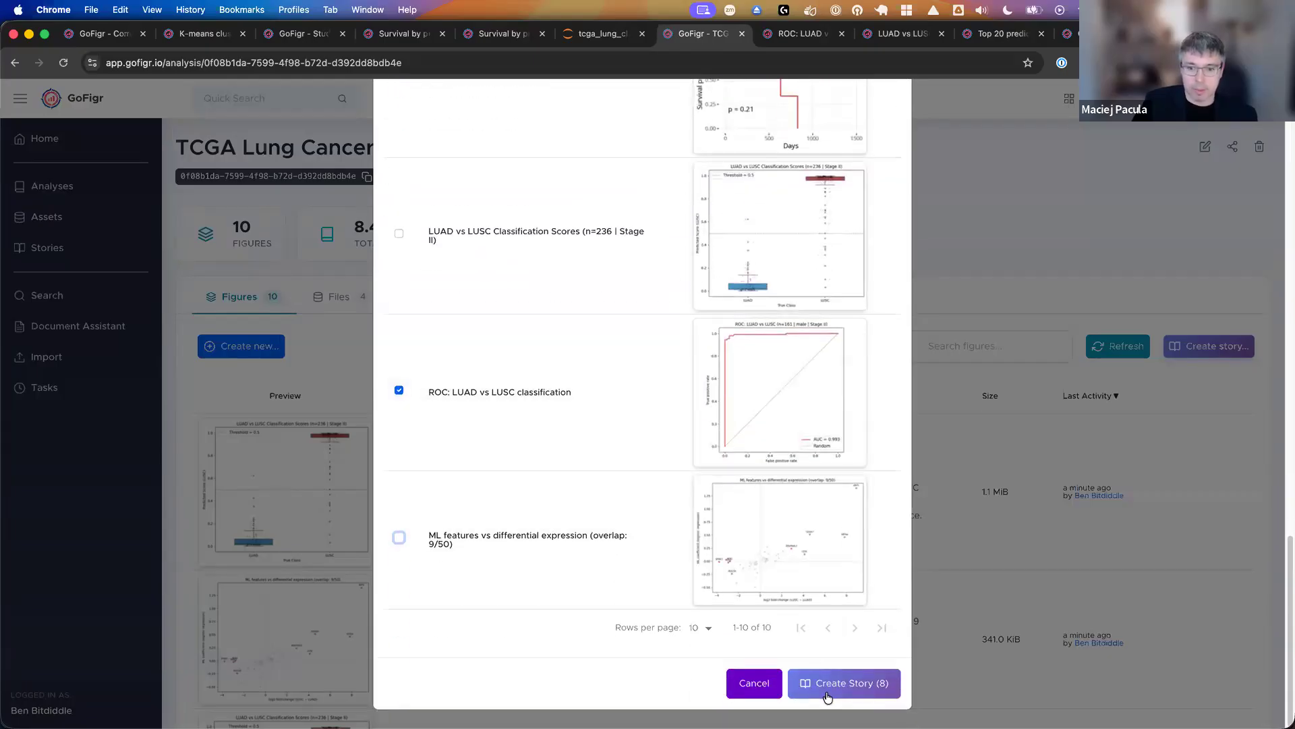
pyautogui.click(826, 686)
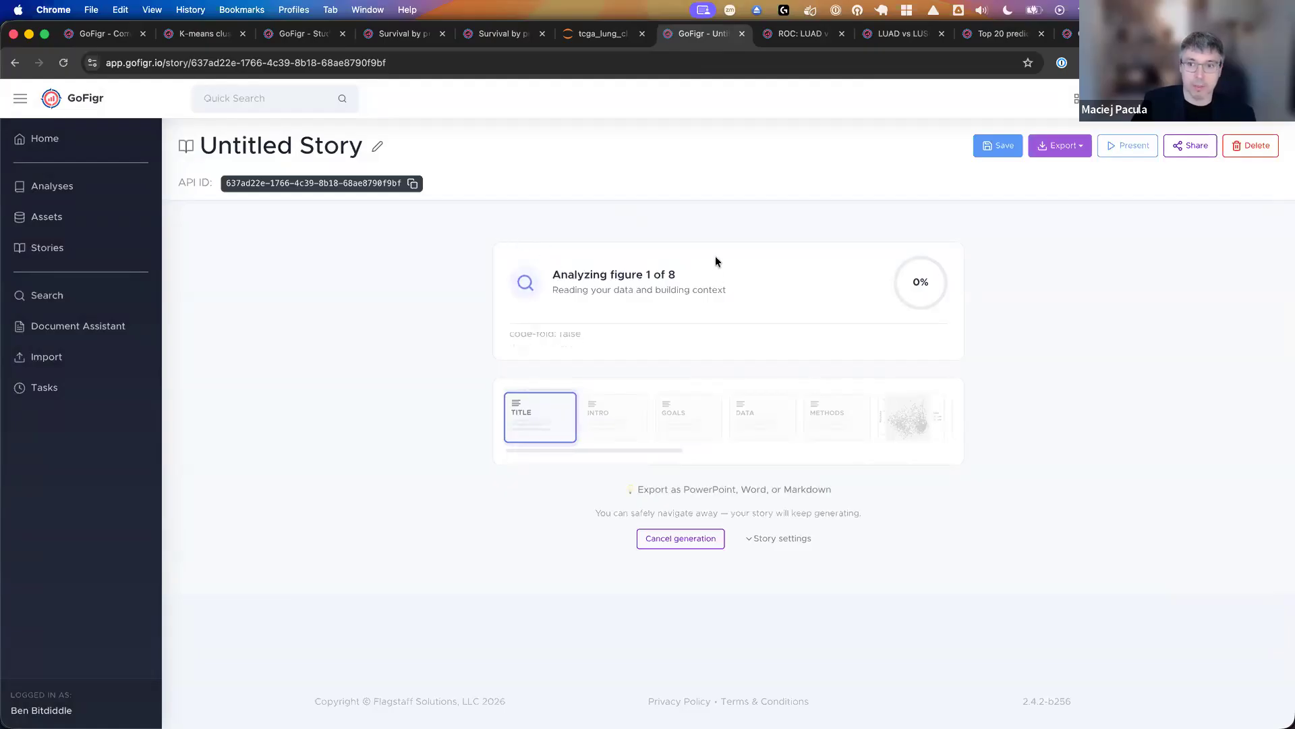
# - Open GoFigr's home page in a separate tab, switch to the other workspace and open the story "Transcriptomic Landscape of TCGA Lung Cancer Subtypes"
pyautogui.keyDown('super'); pyautogui.click(66, 145); pyautogui.keyUp('super')
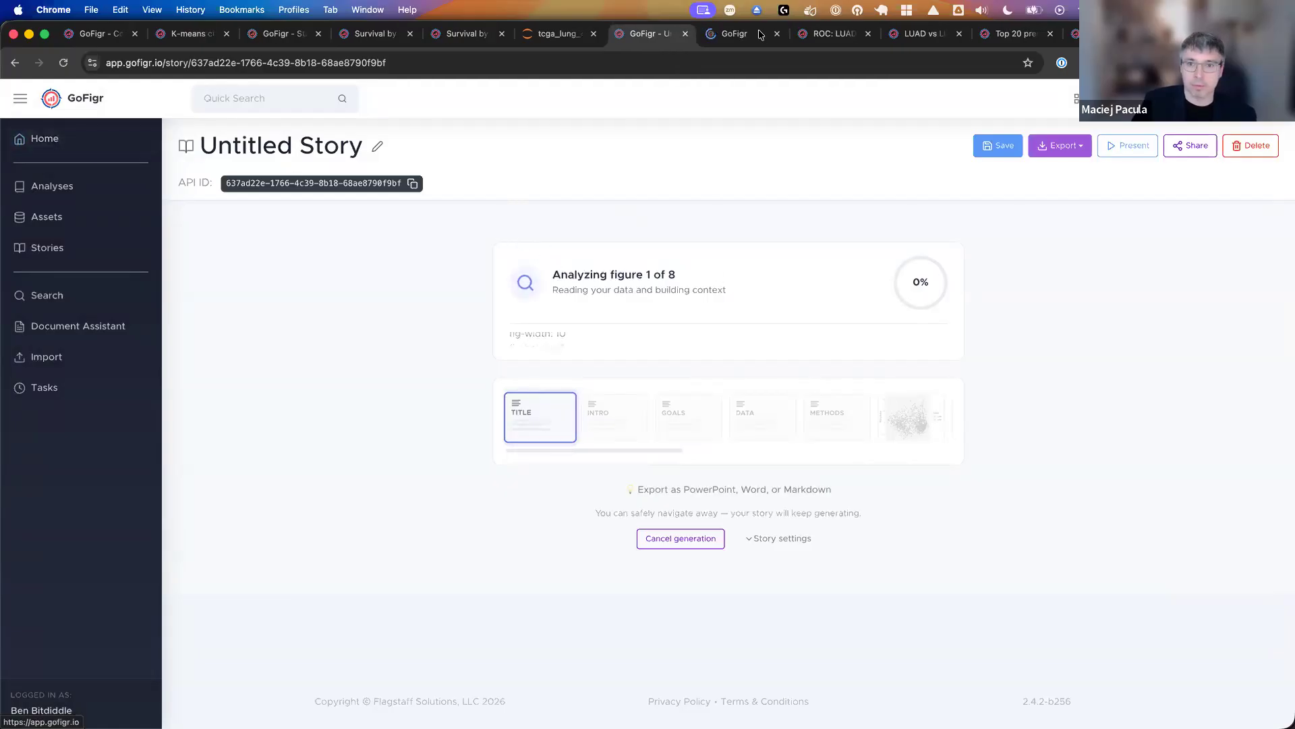
pyautogui.click(762, 35)
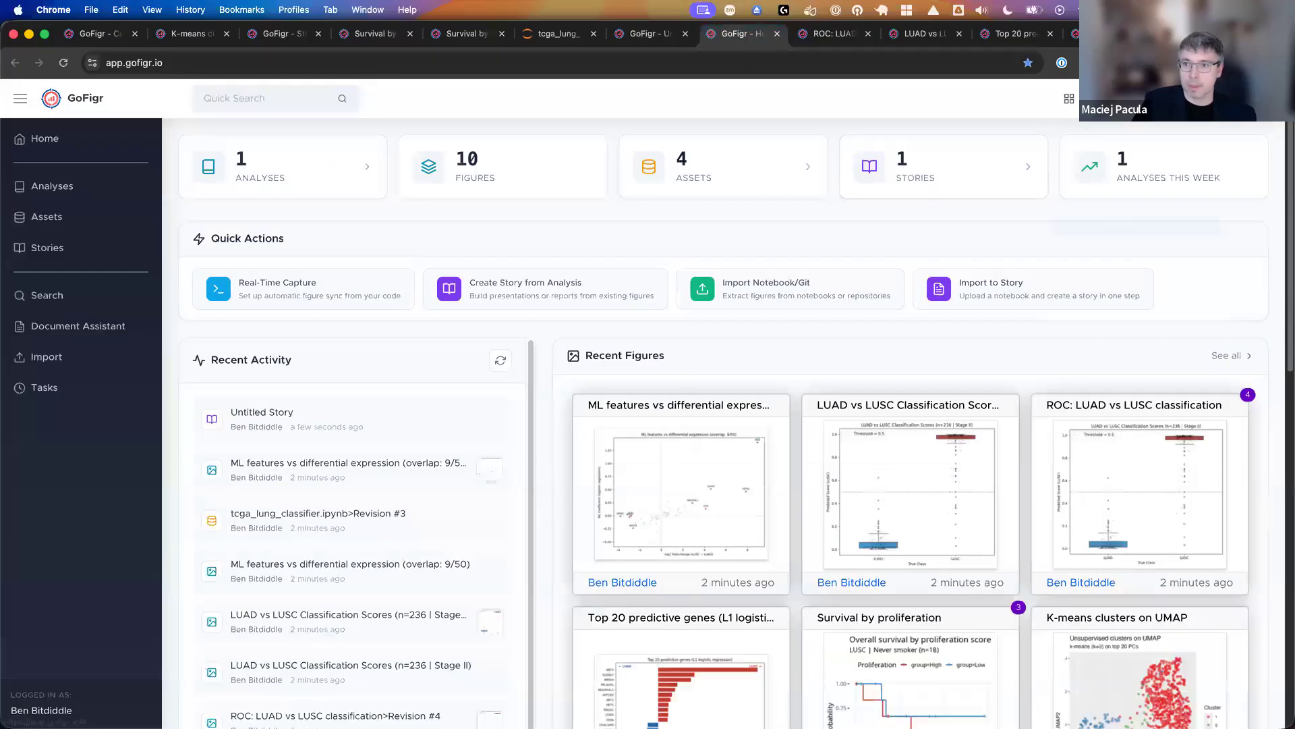
pyautogui.click(1147, 99)
pyautogui.click(1146, 157)
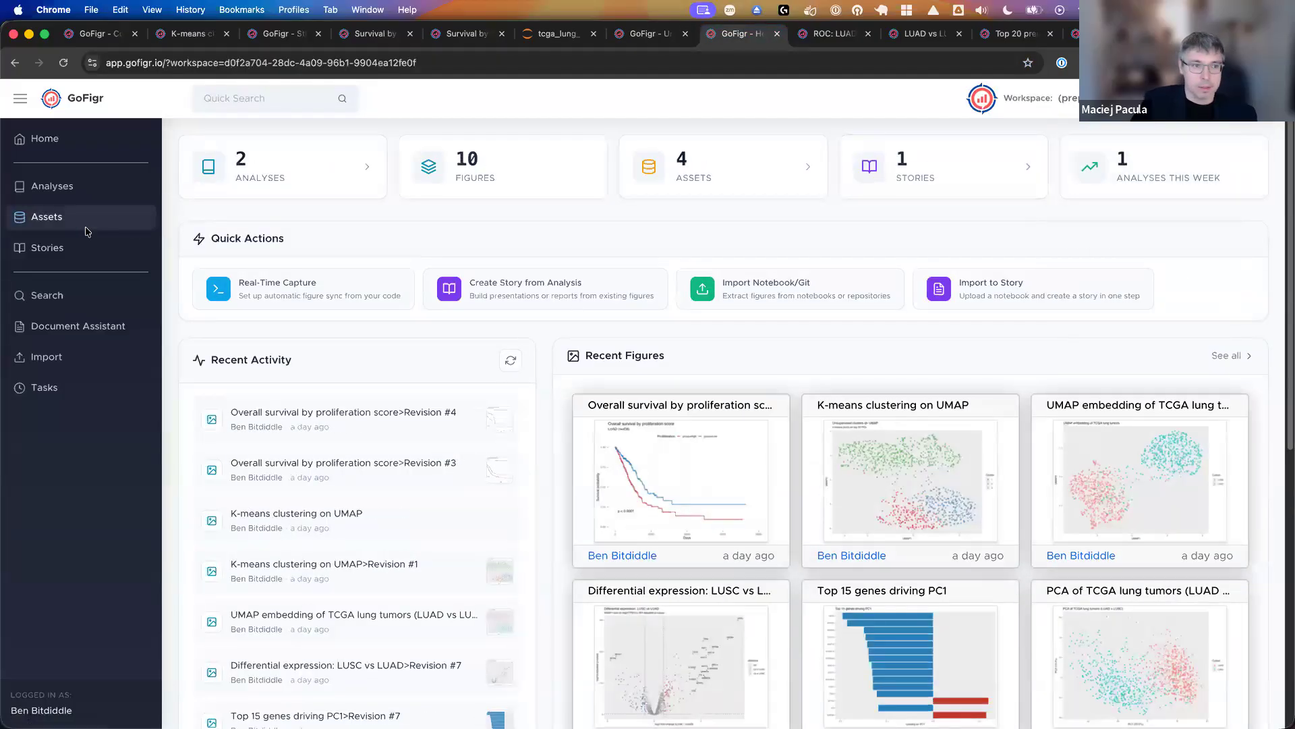
pyautogui.click(80, 248)
pyautogui.click(290, 384)
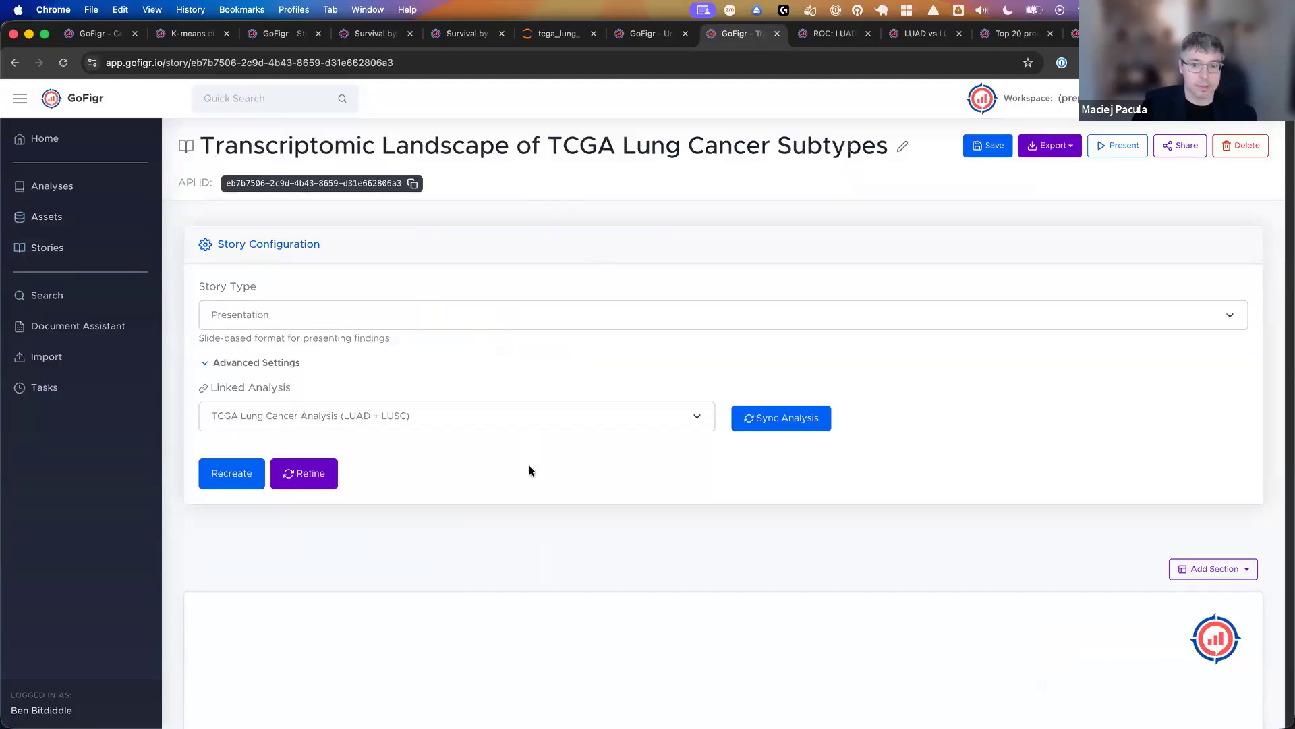
# - Review the story's title slide, Methods, K-means clustering and PCA sections through to the differential expression slide
pyautogui.scroll(-5, 528, 465)
pyautogui.scroll(-3, 639, 237)
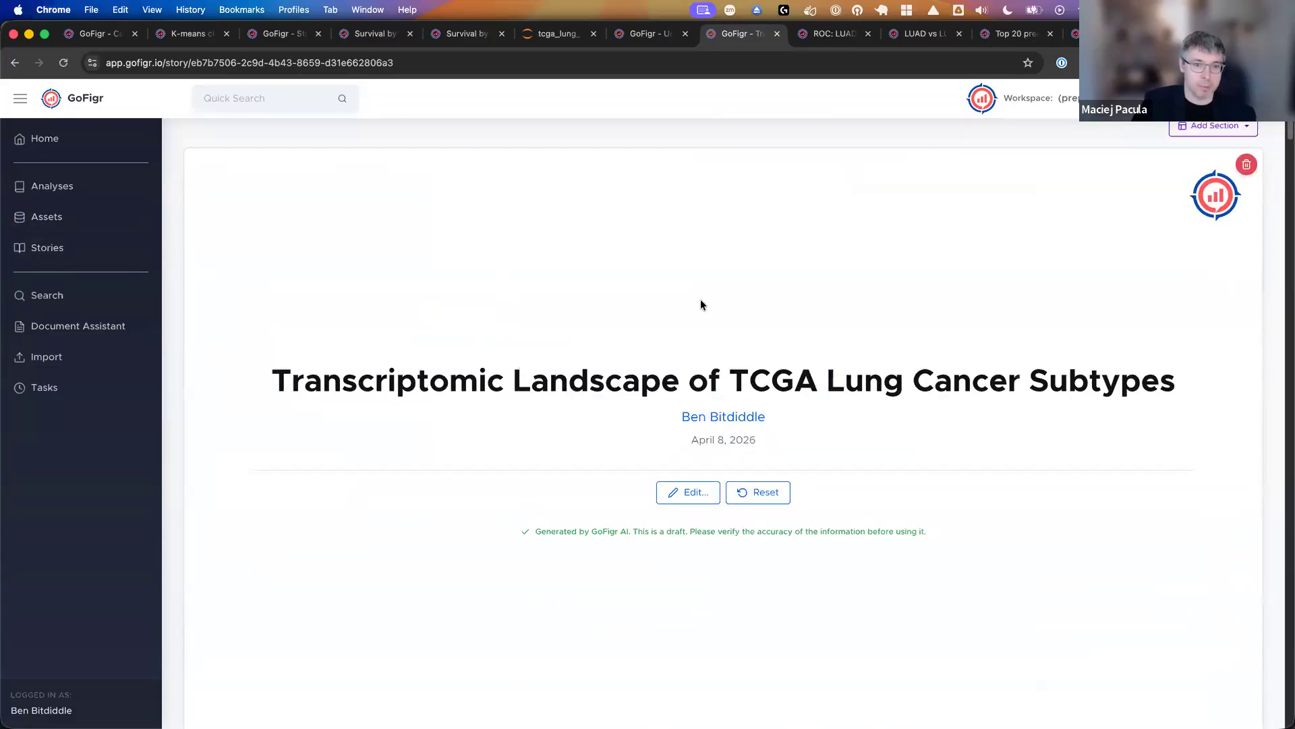
pyautogui.scroll(-10, 315, 381)
pyautogui.scroll(-15, 319, 375)
pyautogui.scroll(-10, 321, 382)
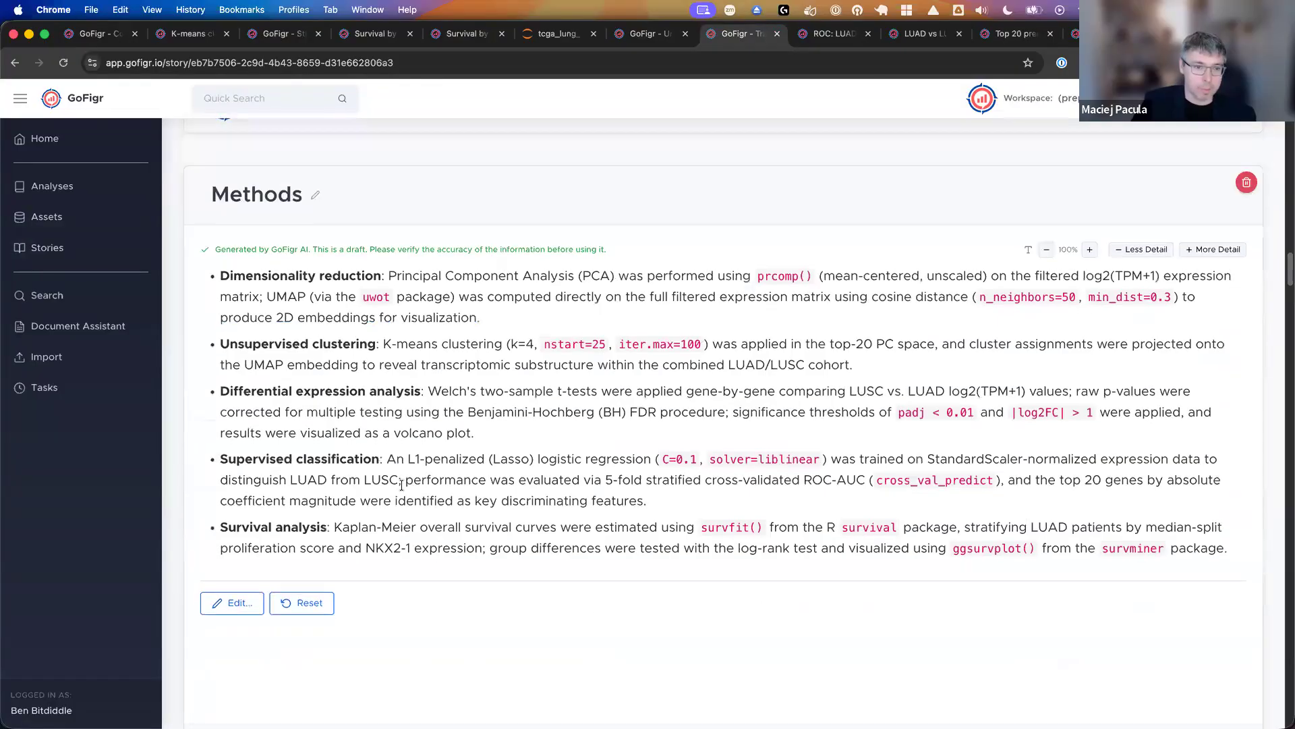
pyautogui.scroll(-10, 400, 484)
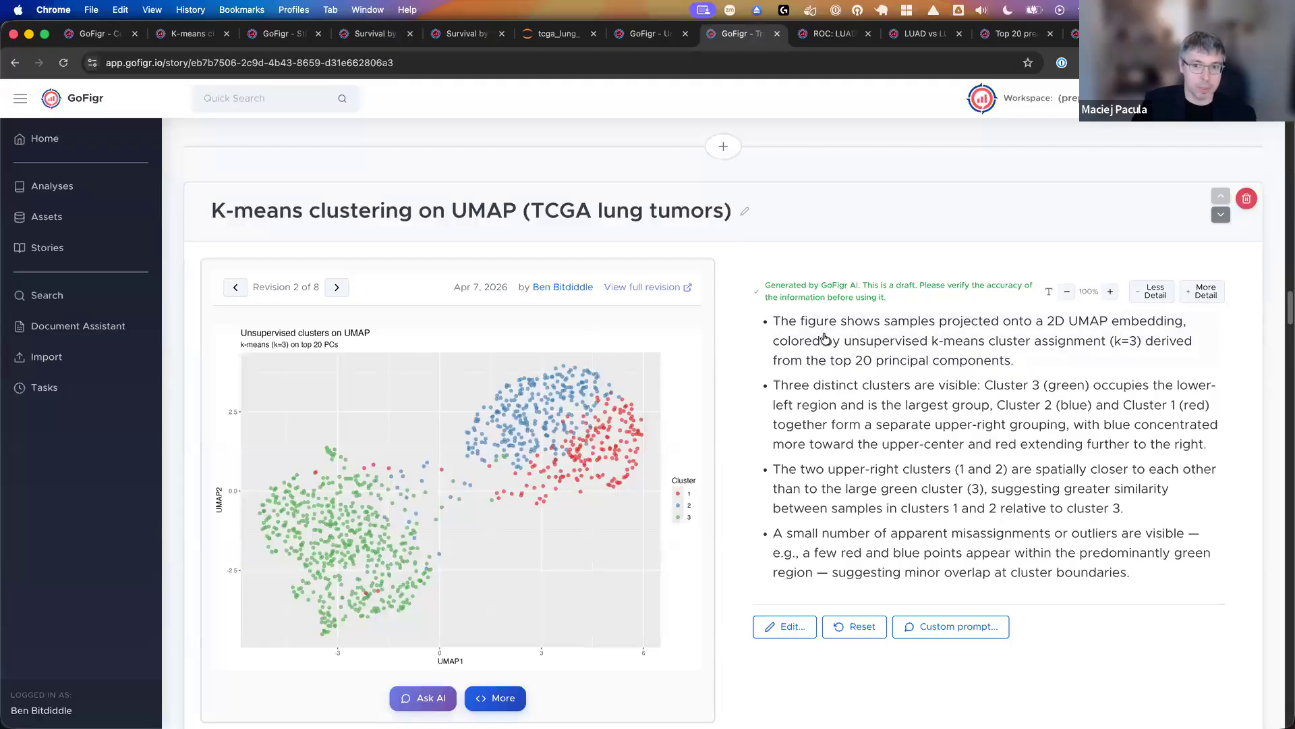
pyautogui.scroll(-1, 728, 358)
pyautogui.scroll(-15, 725, 355)
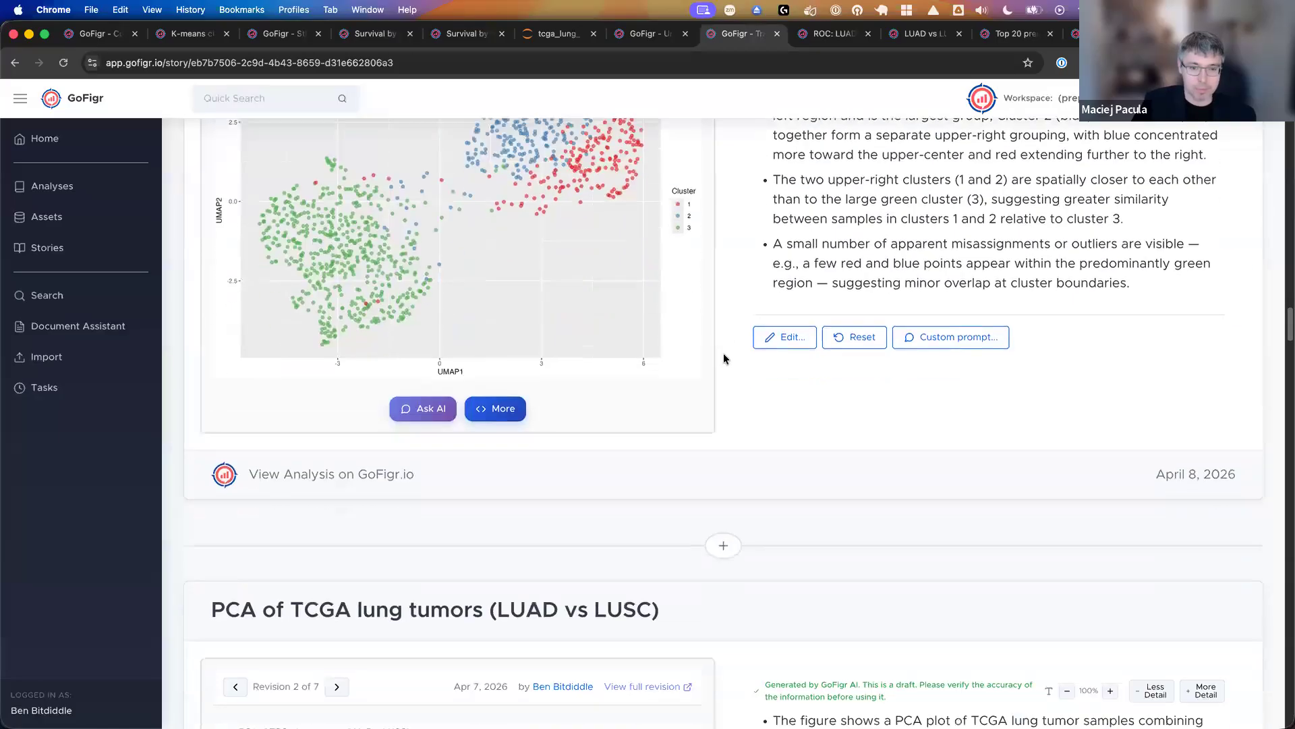
pyautogui.scroll(-15, 723, 353)
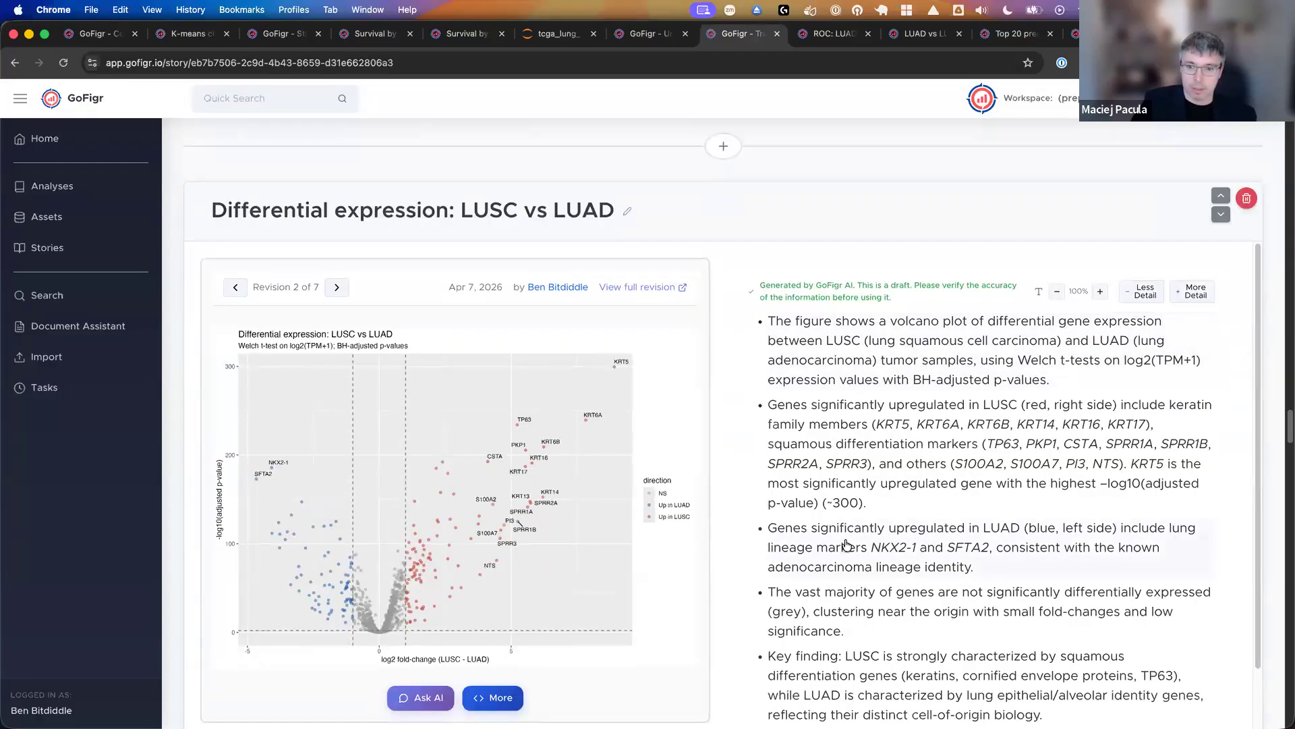
# - Inspect the AI-extracted figure code of the Differential expression: LUSC vs LUAD figure and close its quick reference
pyautogui.scroll(-1, 846, 543)
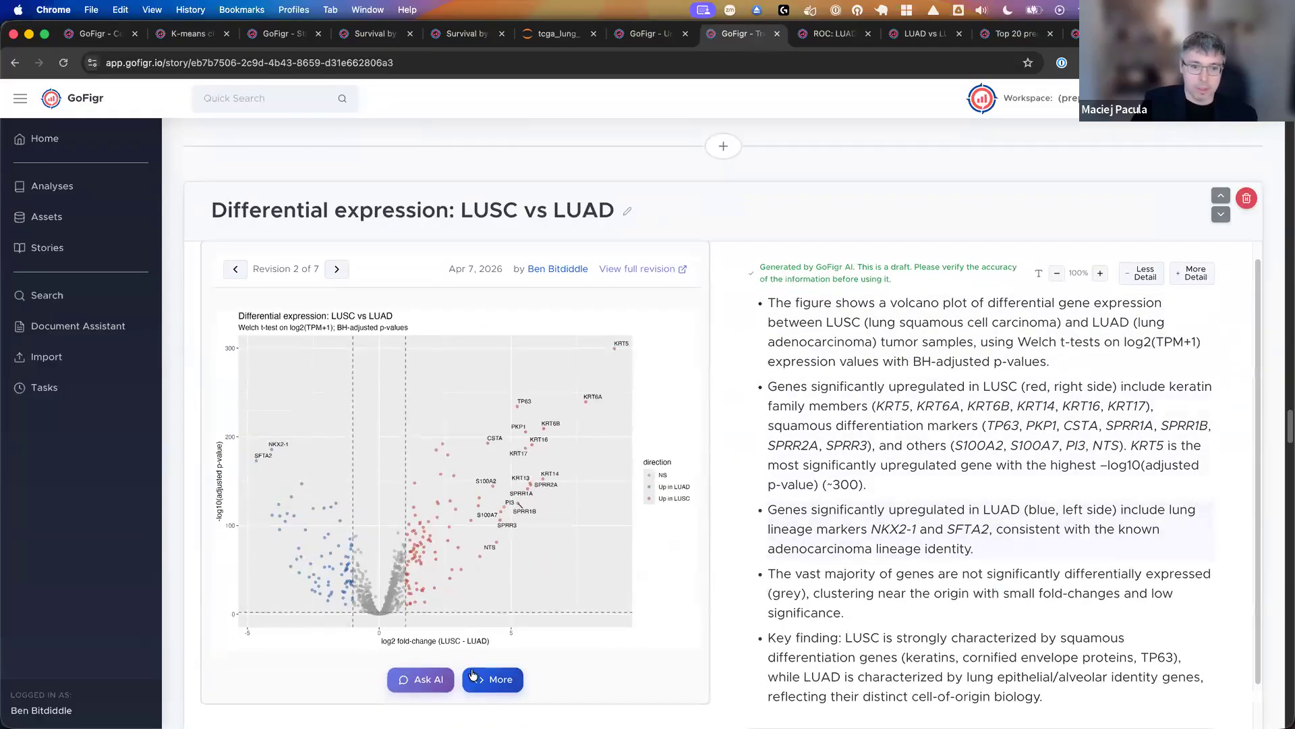
pyautogui.scroll(-1, 427, 674)
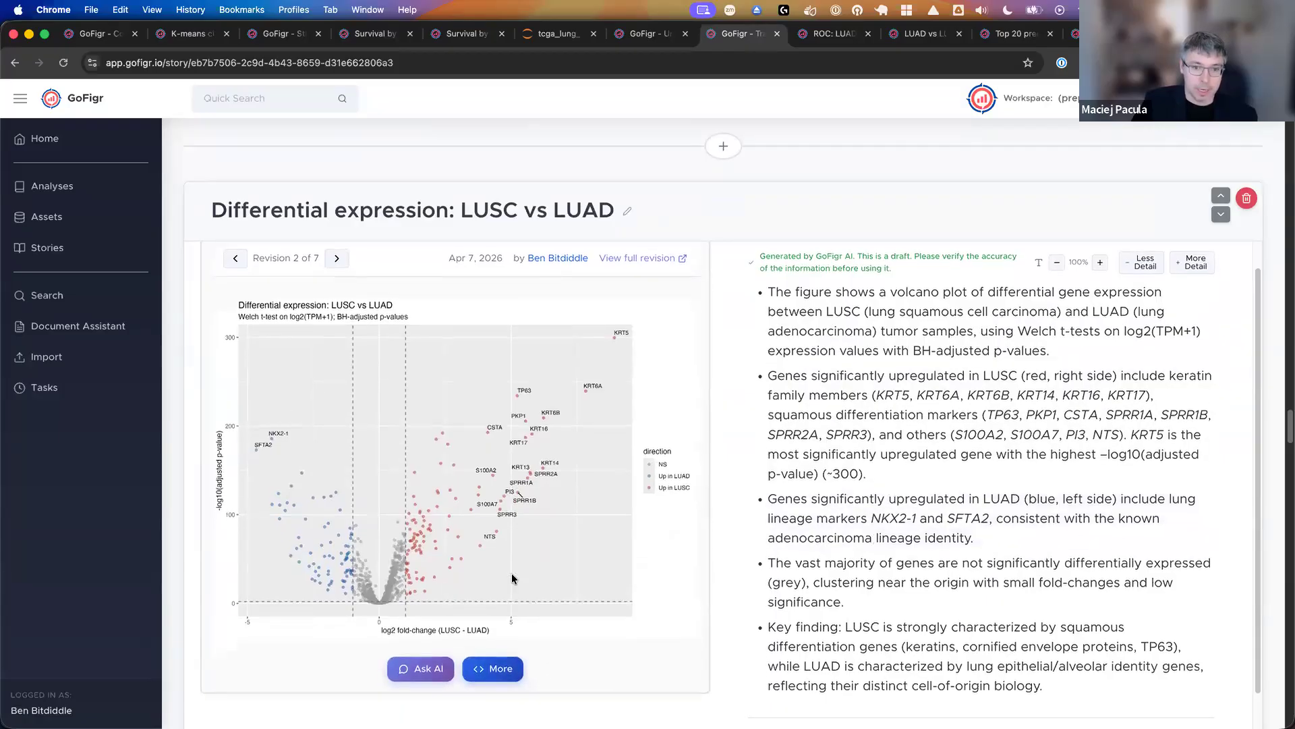
pyautogui.click(492, 669)
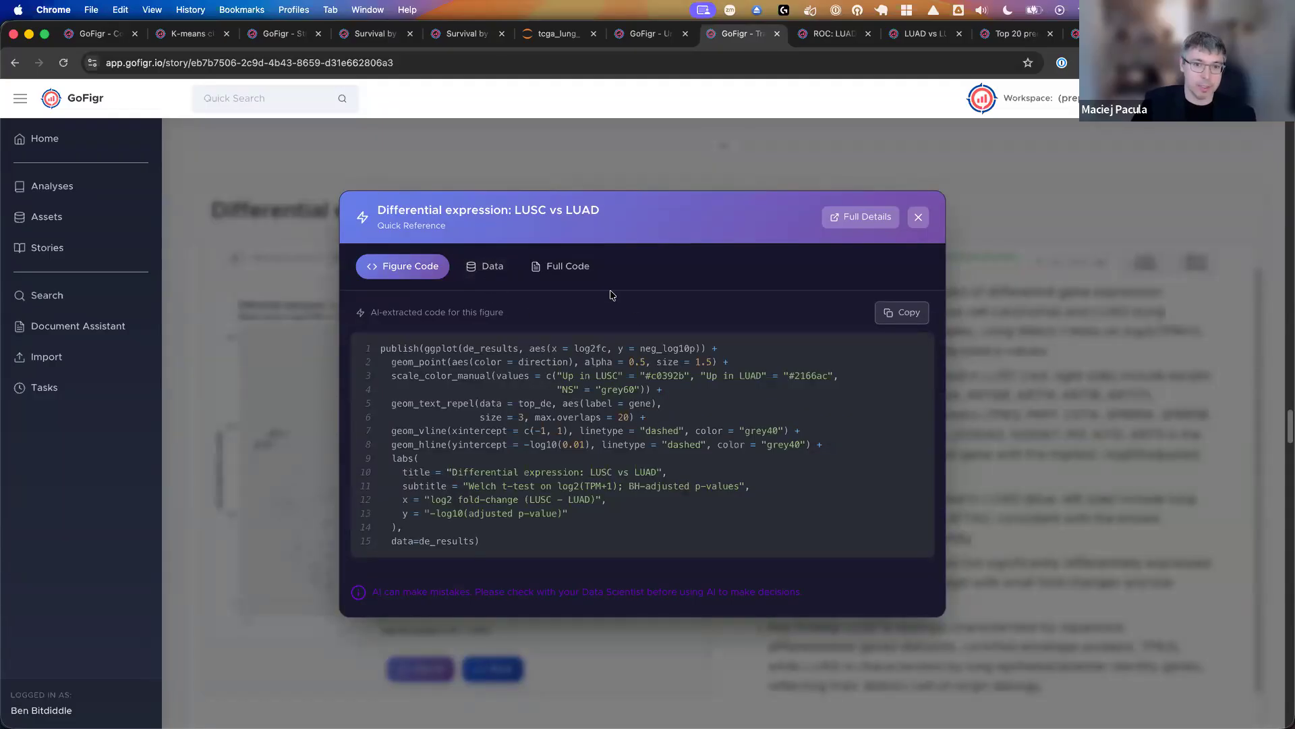
pyautogui.click(918, 216)
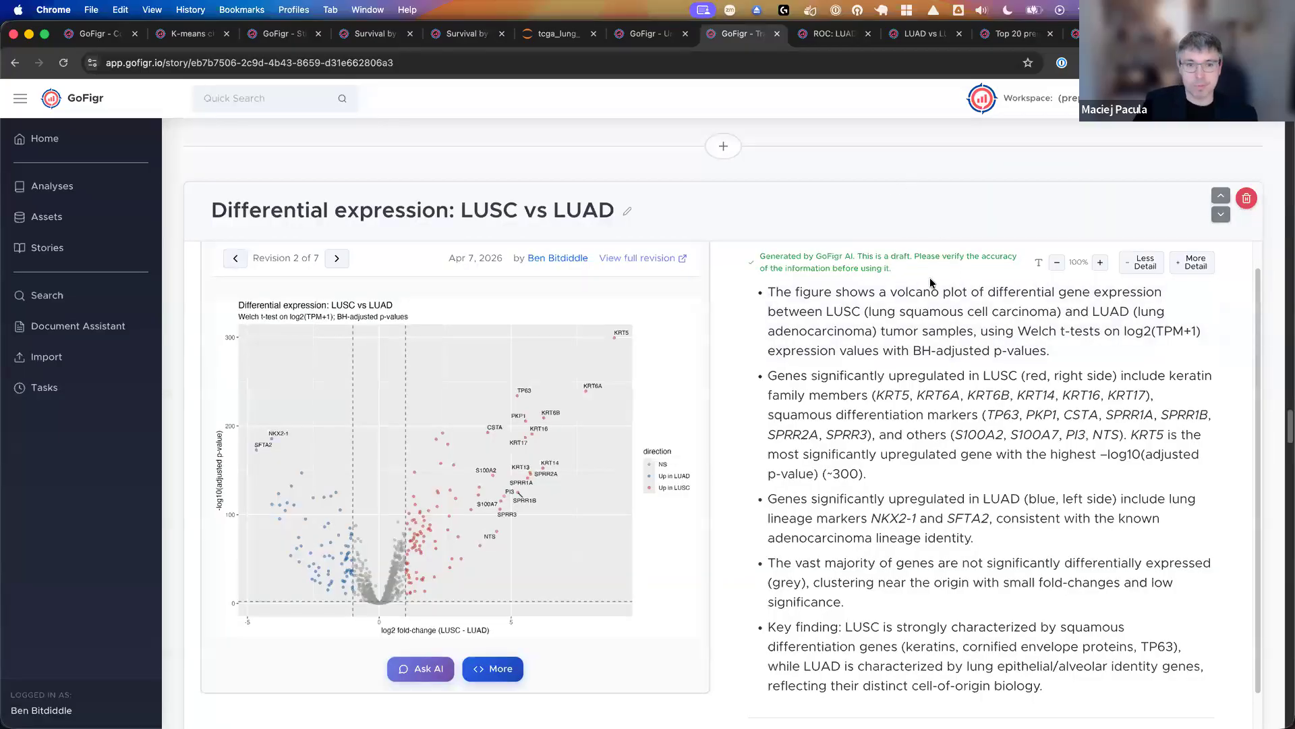
# - Review the story's UMAP embedding, overall survival, ROC classification and Future Work sections
pyautogui.scroll(-3, 940, 545)
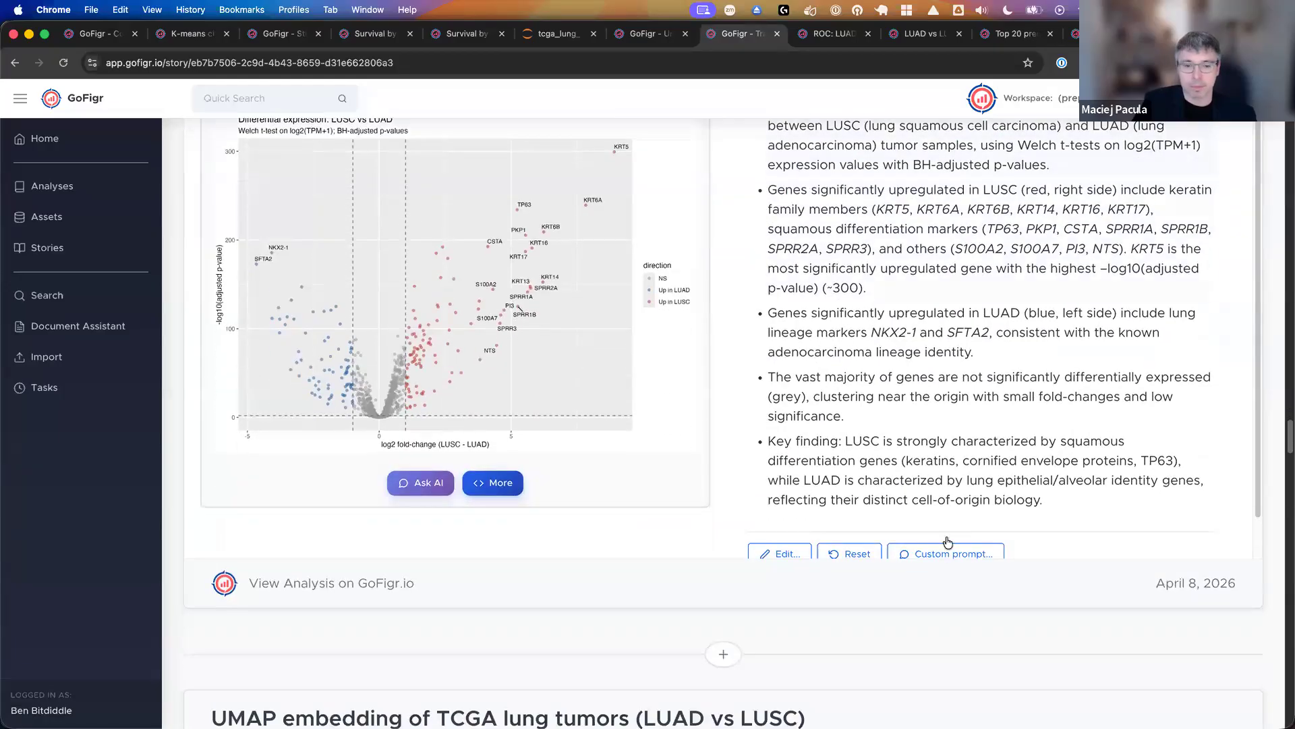
pyautogui.scroll(-20, 940, 544)
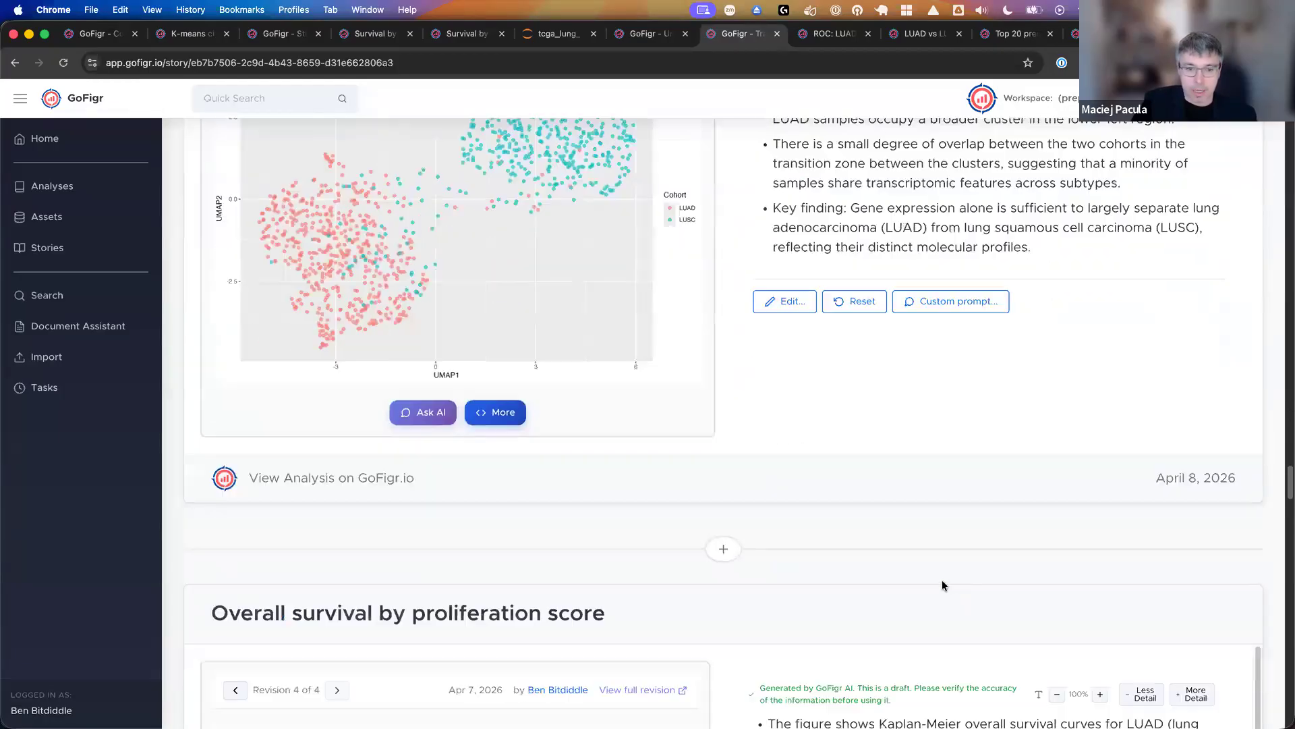
pyautogui.scroll(-3, 940, 581)
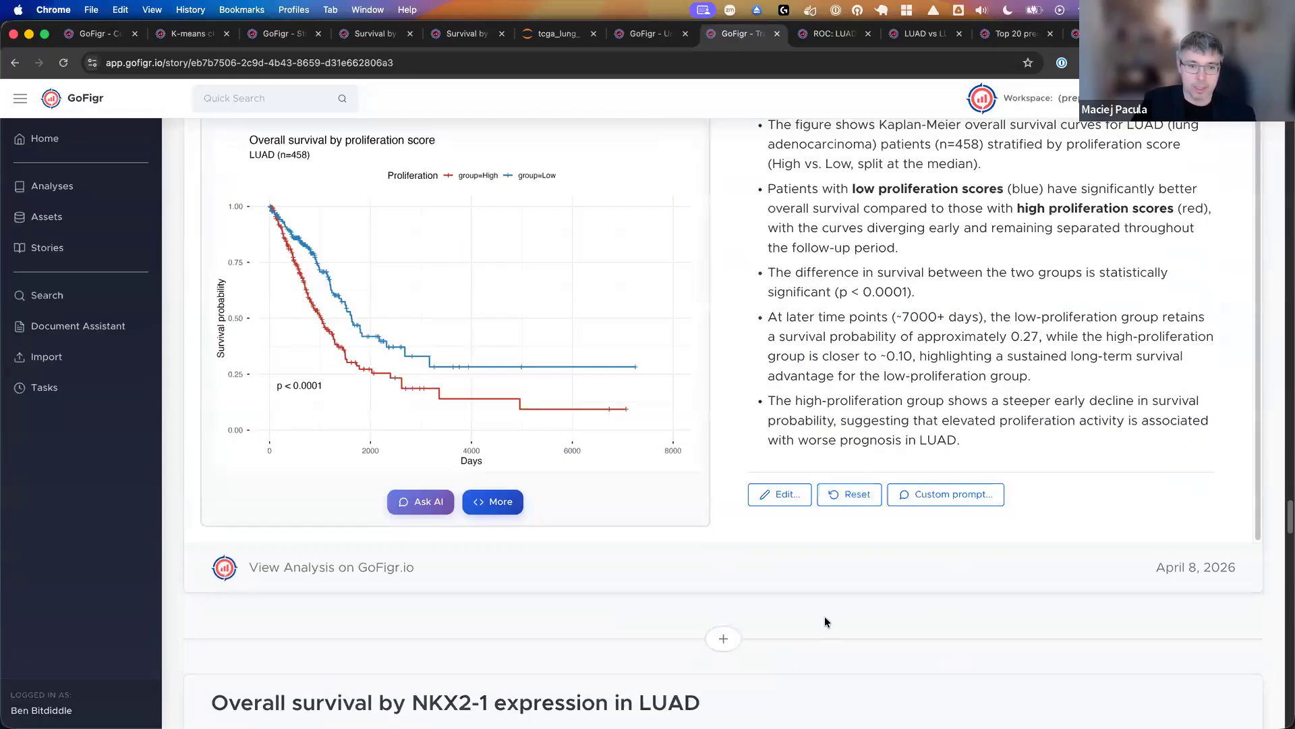
pyautogui.scroll(-5, 826, 621)
pyautogui.scroll(-3, 826, 619)
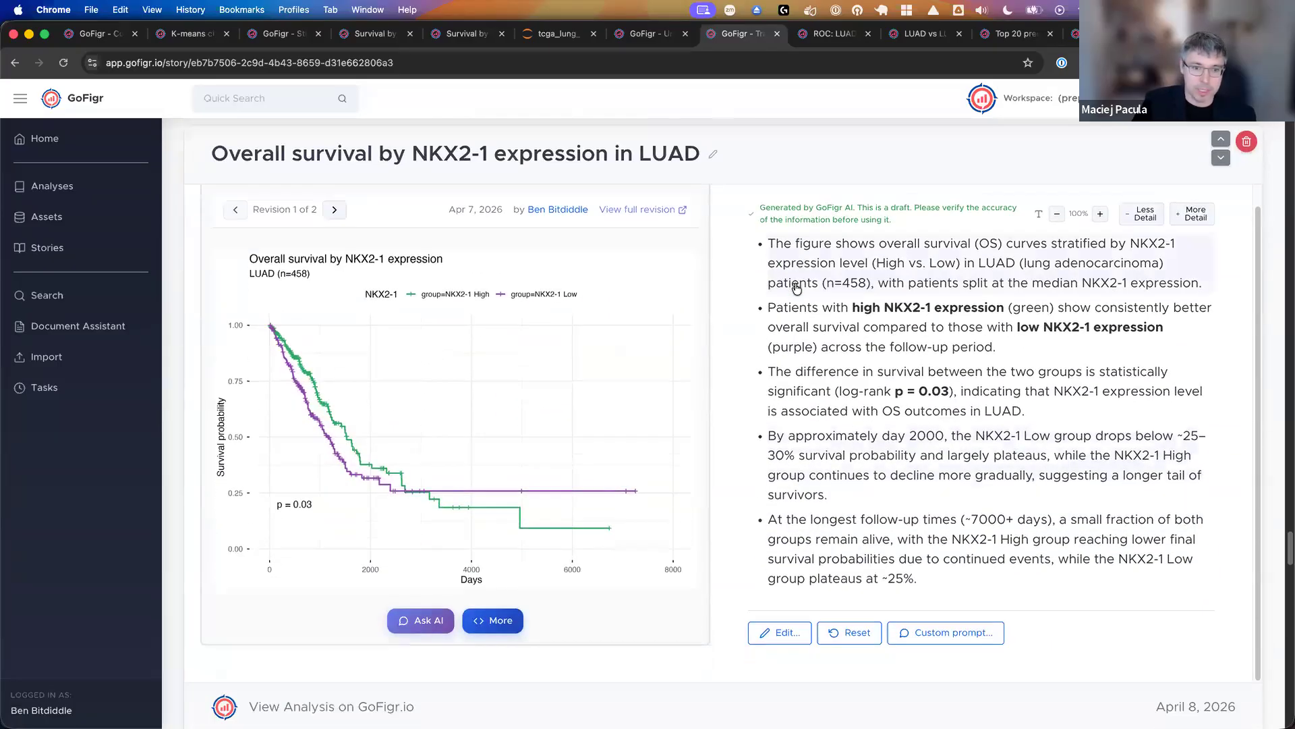
pyautogui.scroll(-12, 797, 286)
pyautogui.scroll(-19, 803, 290)
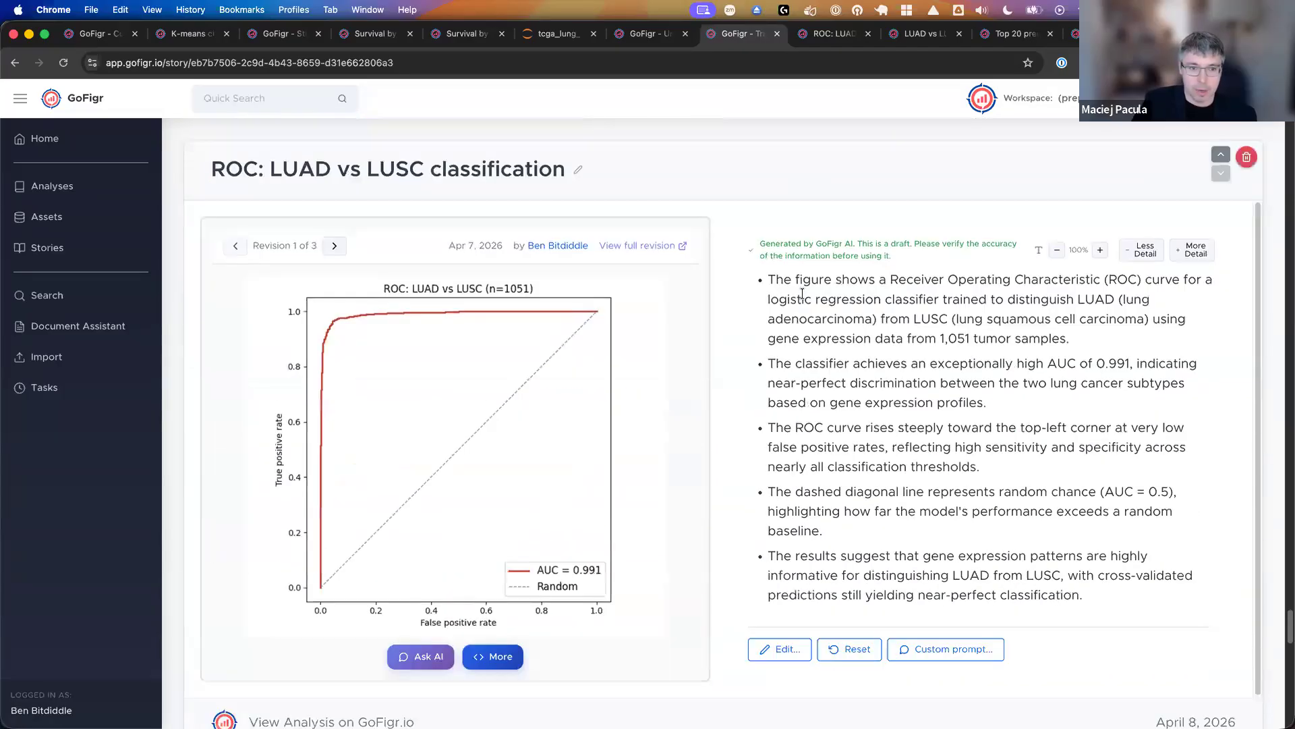
pyautogui.scroll(5, 404, 459)
pyautogui.scroll(-10, 395, 468)
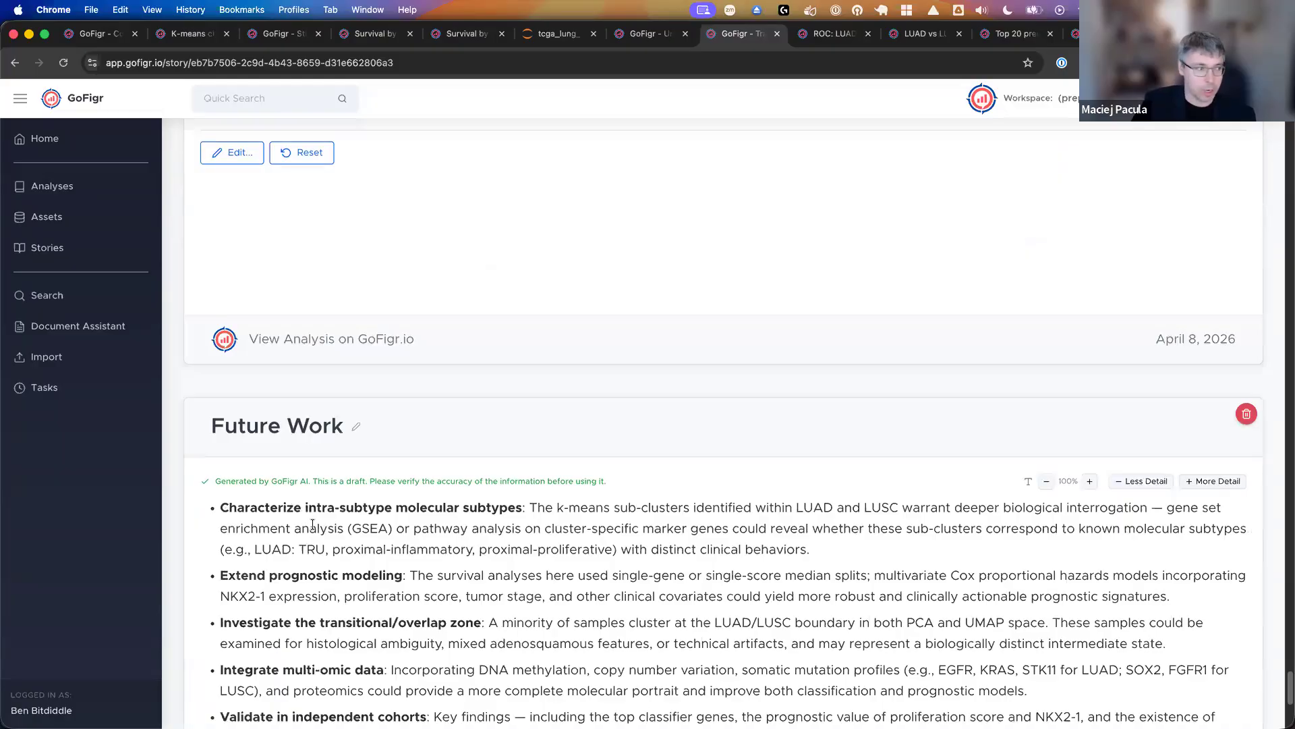
# - Find evidence for the ROC slide's claim that the curve rises steeply toward the top-left corner, and close the evaluation
pyautogui.scroll(15, 597, 500)
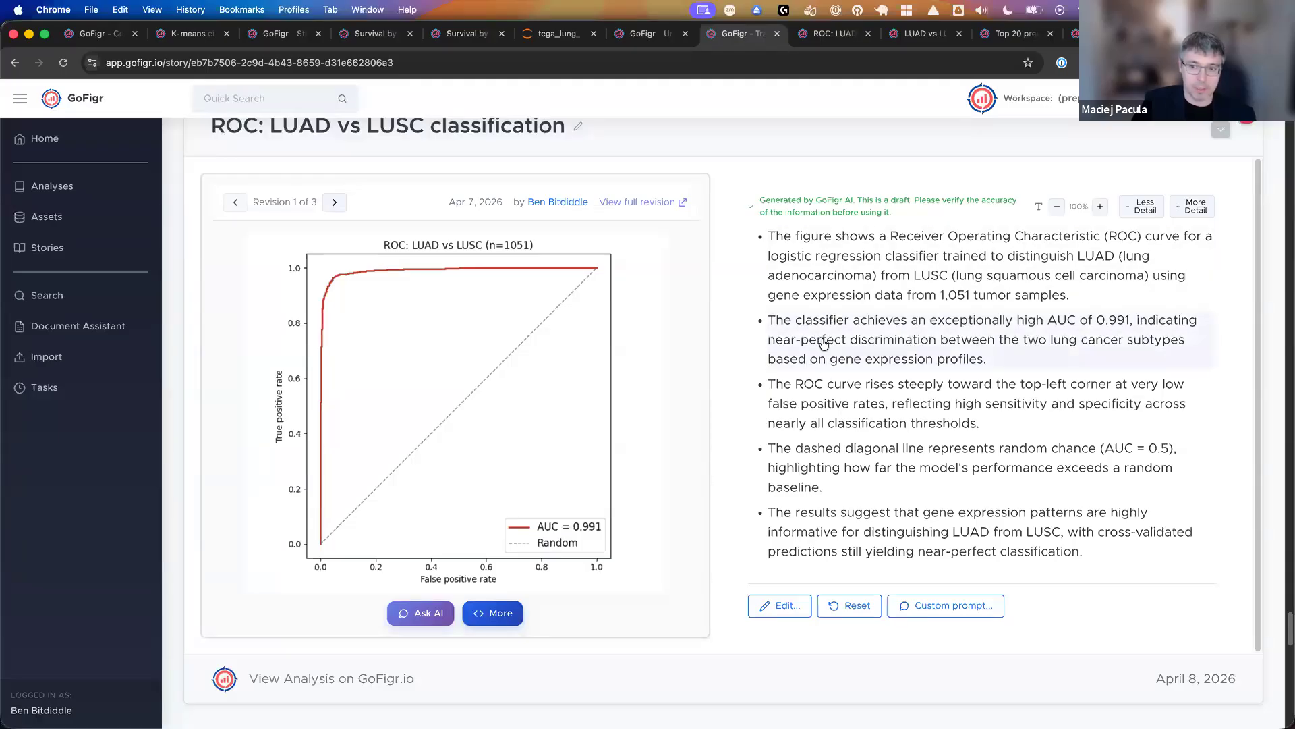
pyautogui.click(847, 398)
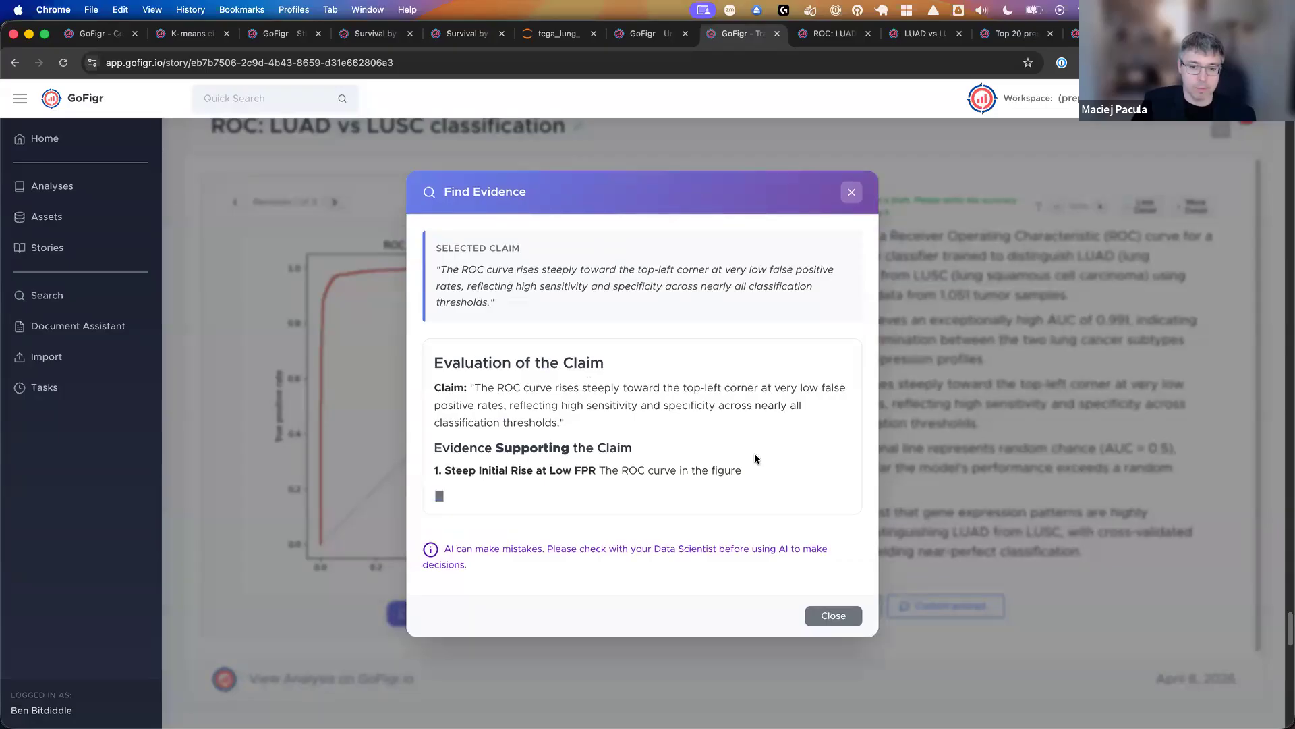
pyautogui.click(832, 625)
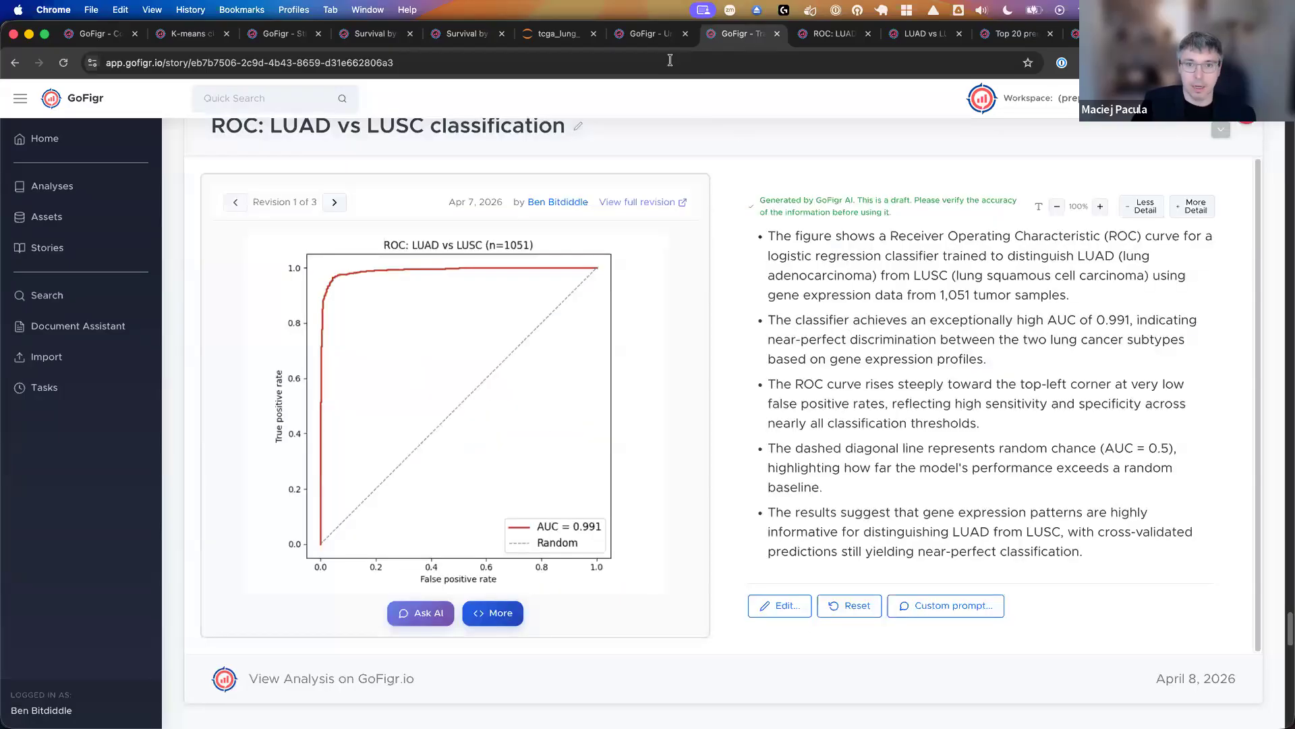
pyautogui.click(665, 40)
pyautogui.click(712, 39)
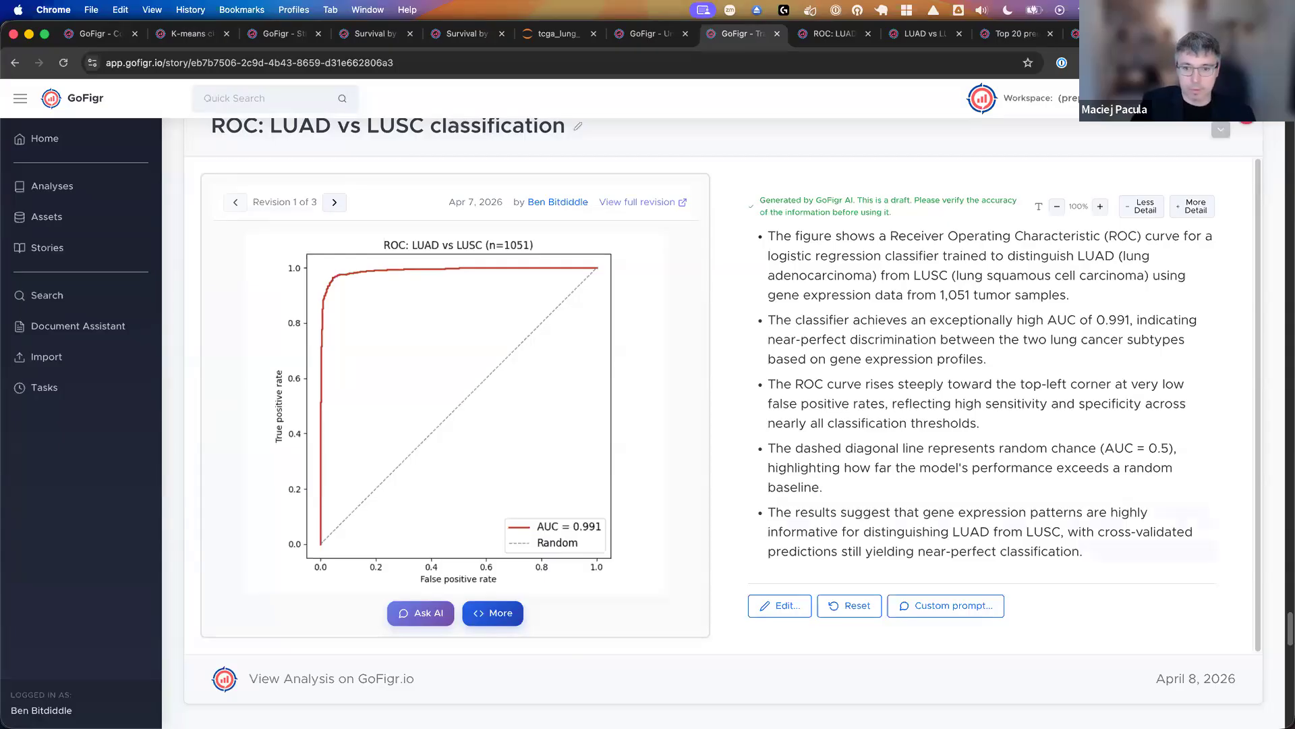
pyautogui.moveTo(625, 722)
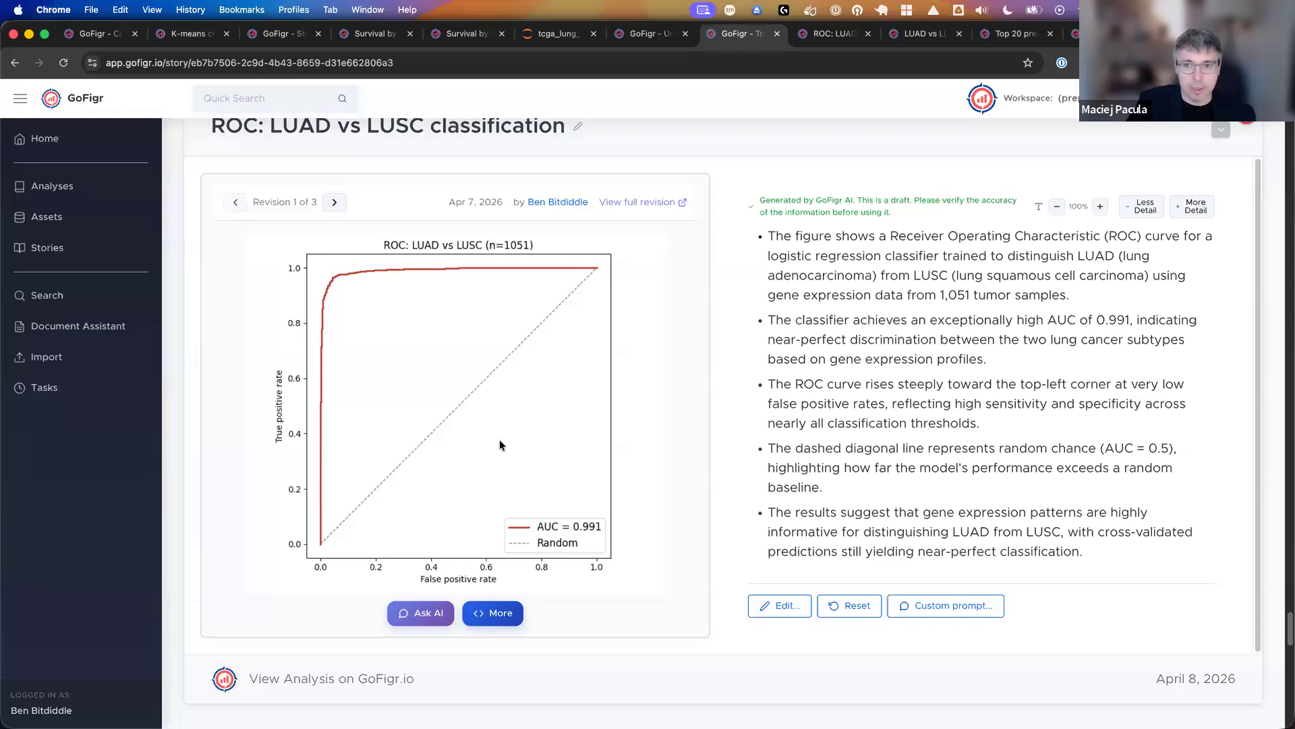
pyautogui.moveTo(574, 701)
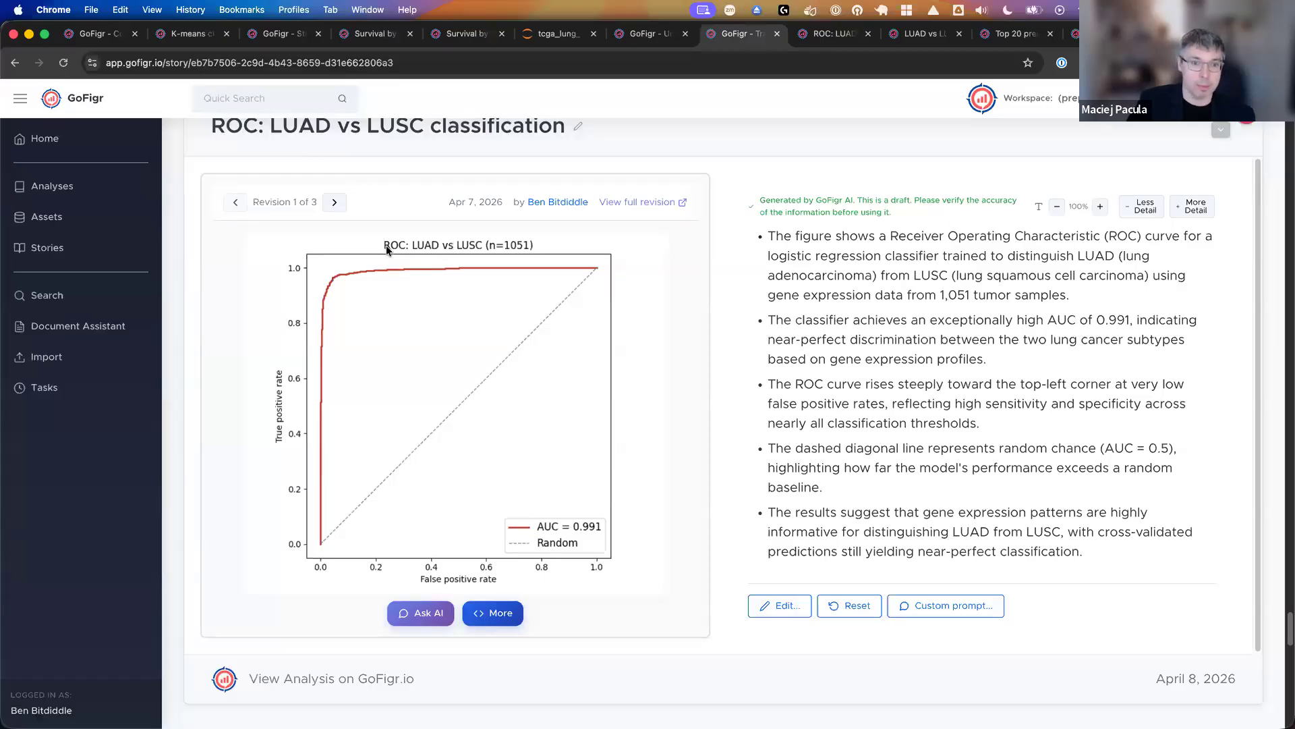
# - Run a quick search for "random" and open revision #1 of the ROC: LUAD vs LUSC classification figure from the results
pyautogui.click(239, 97)
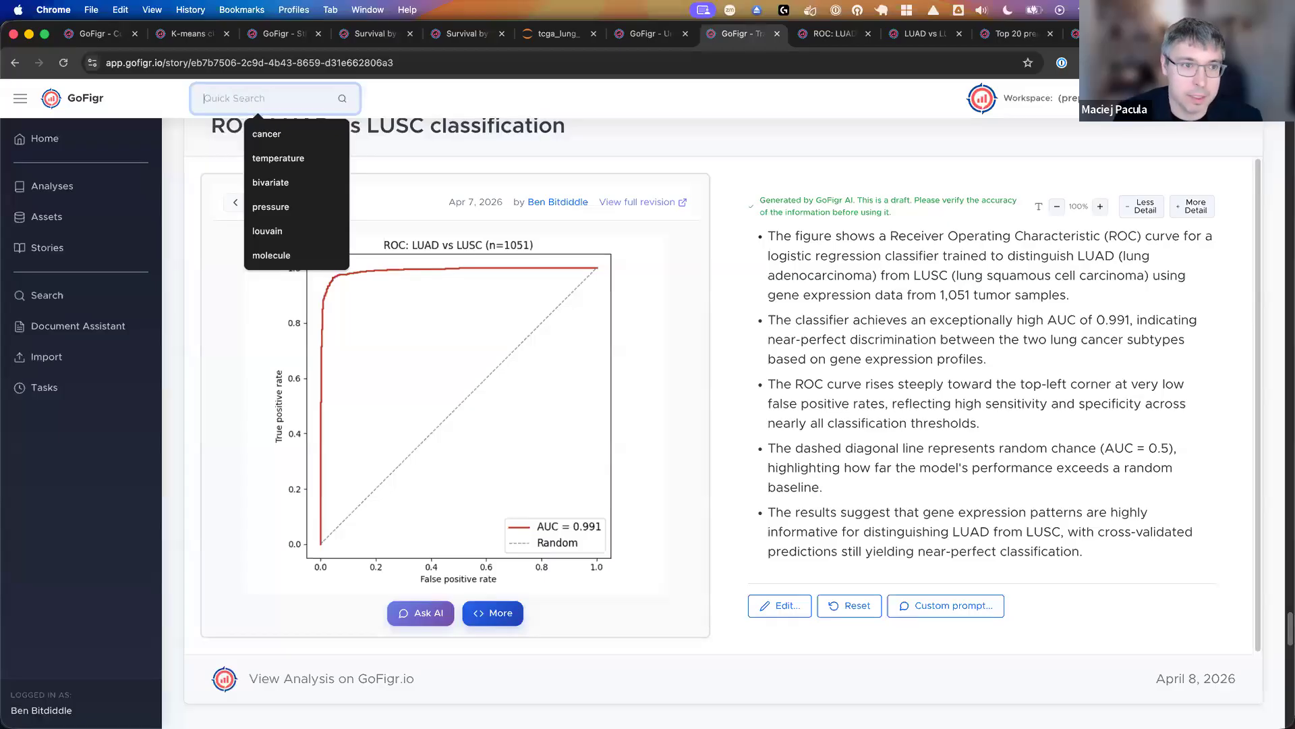
pyautogui.write('randco')
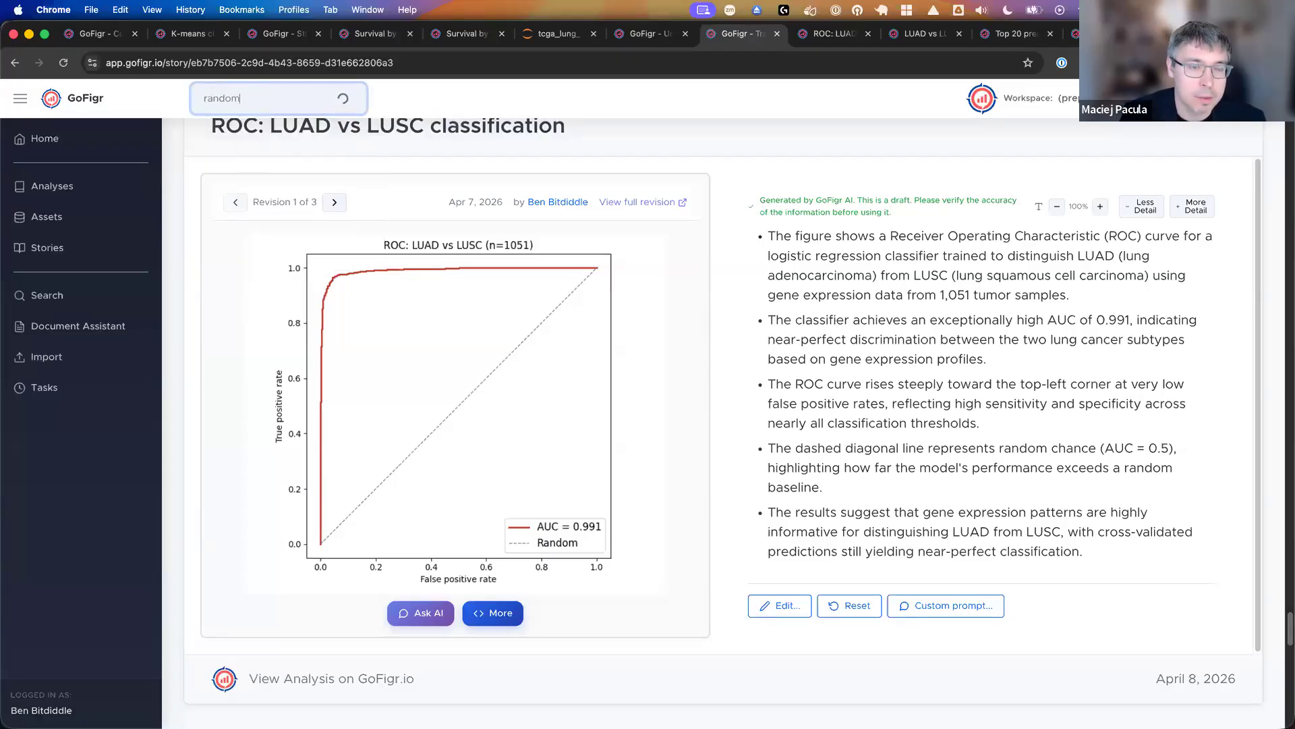
pyautogui.write('om')
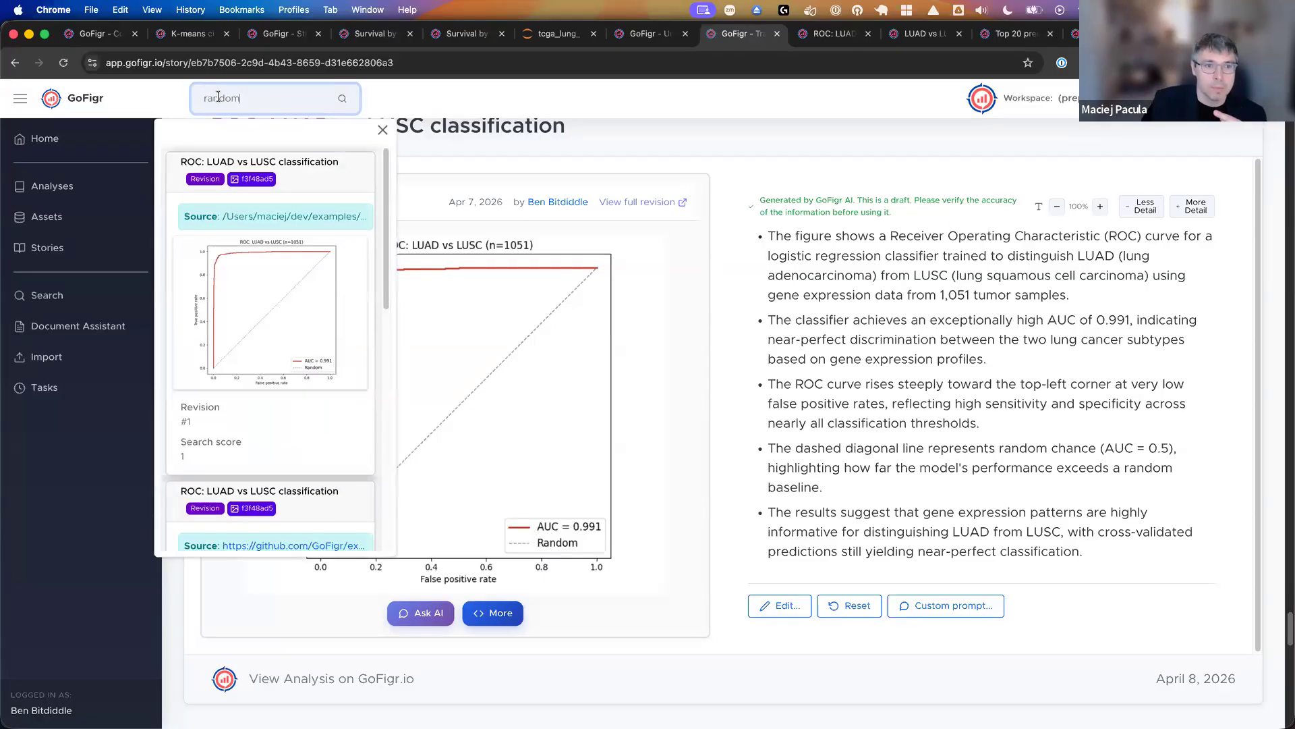
pyautogui.scroll(-1, 242, 188)
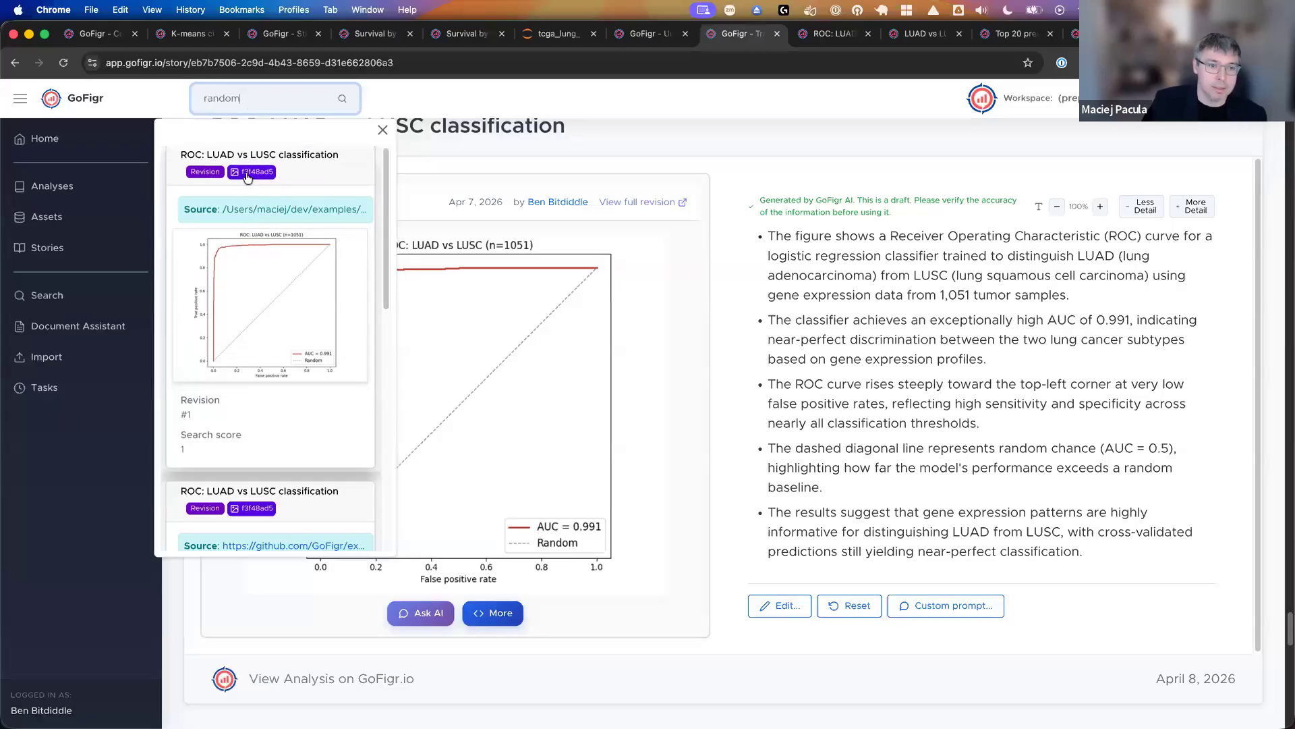
pyautogui.scroll(1, 387, 213)
pyautogui.moveTo(385, 218); pyautogui.dragTo(437, 129)
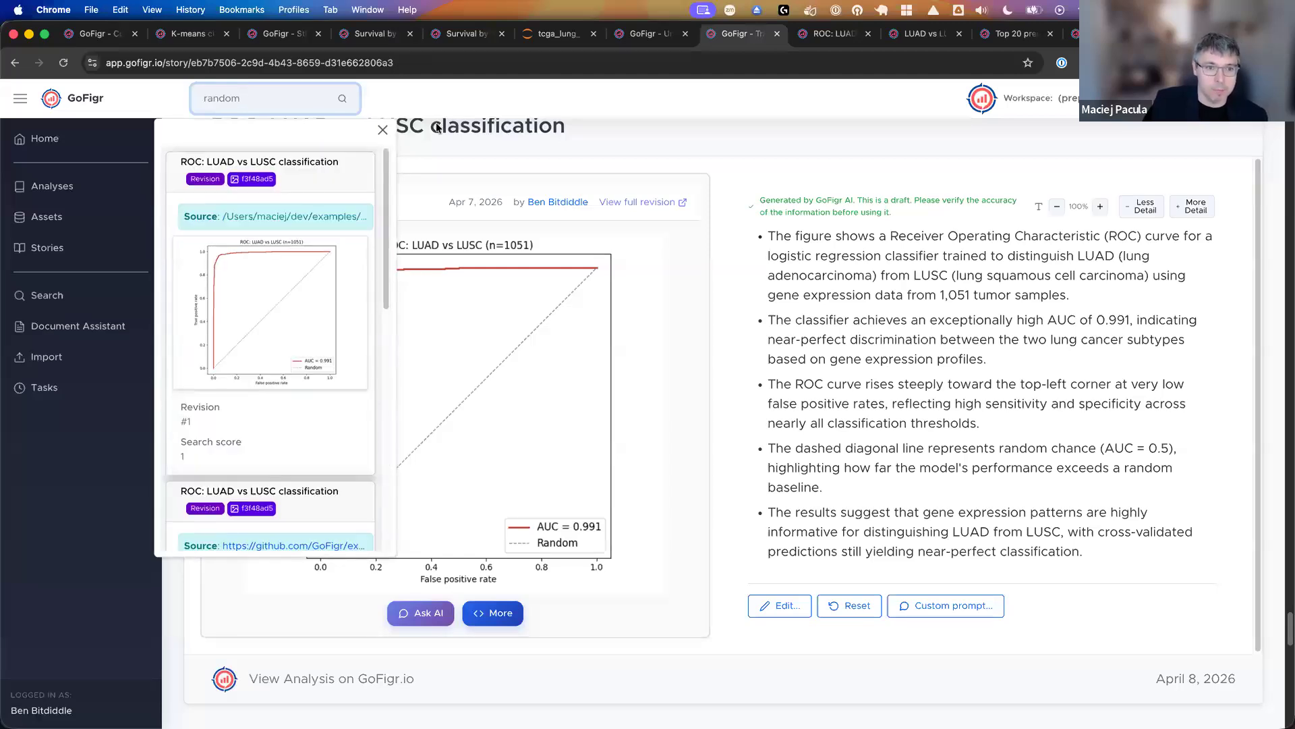
pyautogui.click(328, 281)
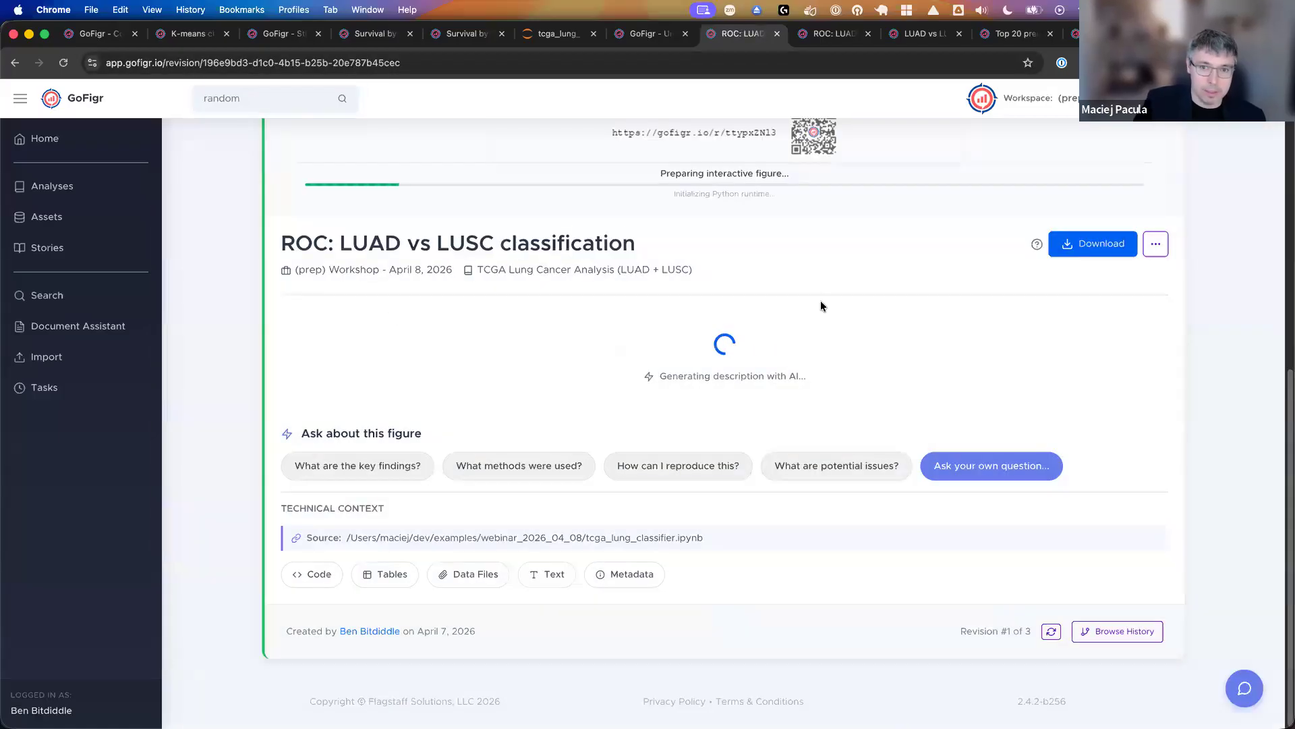
# - Capture a screenshot of the ROC: LUAD vs LUSC plot and run an image search with it
pyautogui.scroll(7, 818, 310)
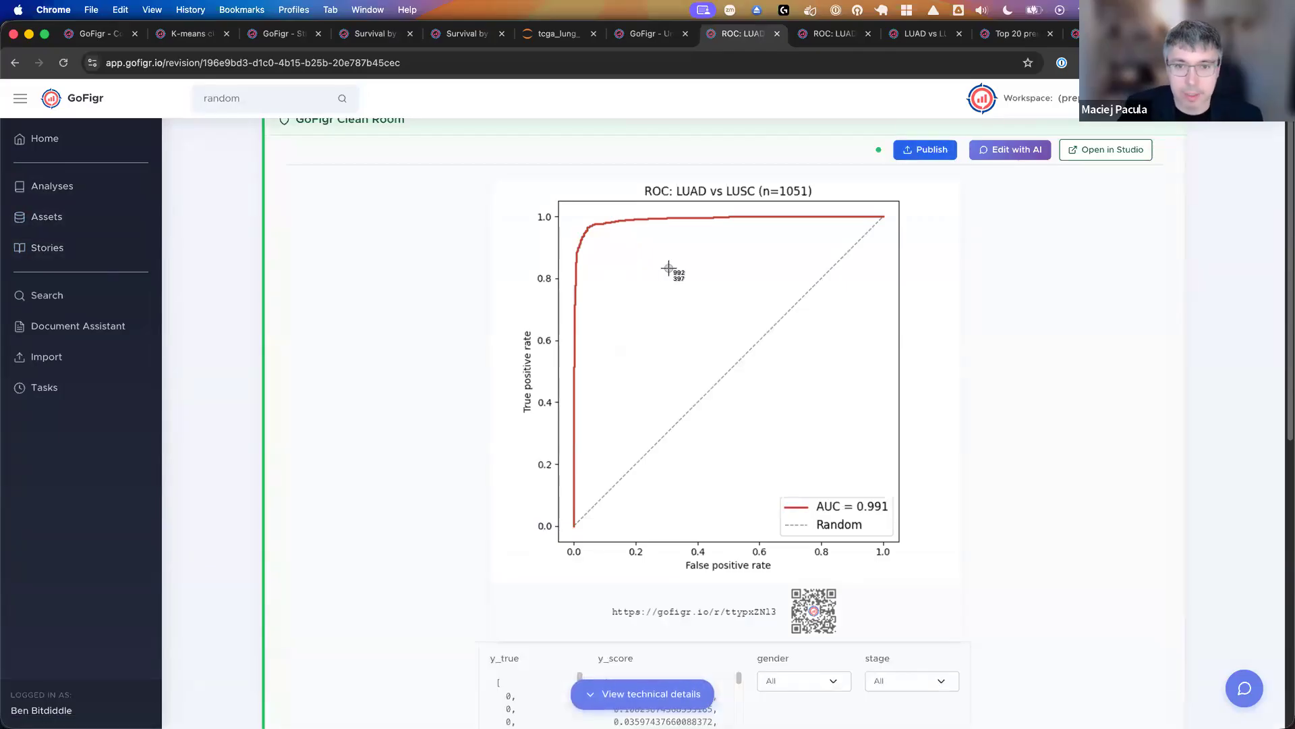
pyautogui.moveTo(492, 179); pyautogui.dragTo(959, 577)
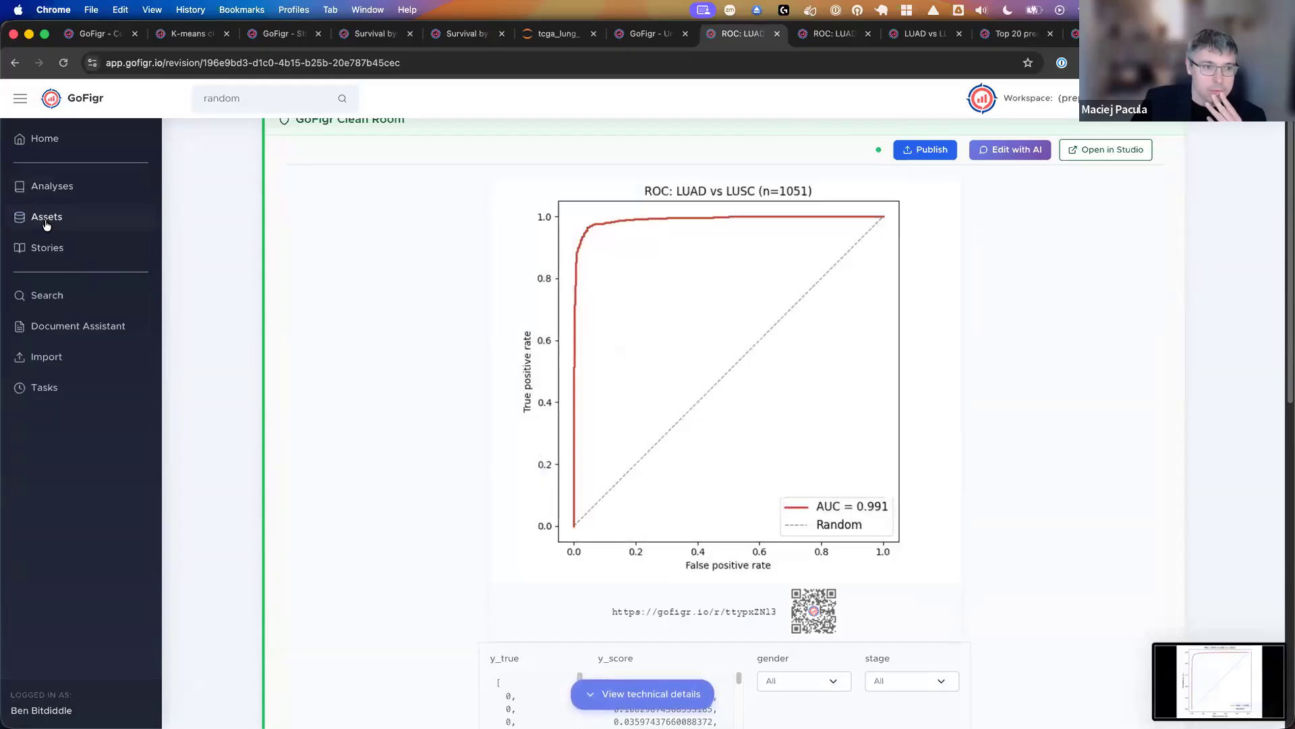
pyautogui.click(67, 298)
pyautogui.click(335, 280)
pyautogui.moveTo(939, 423); pyautogui.dragTo(843, 380)
pyautogui.scroll(-5, 898, 358)
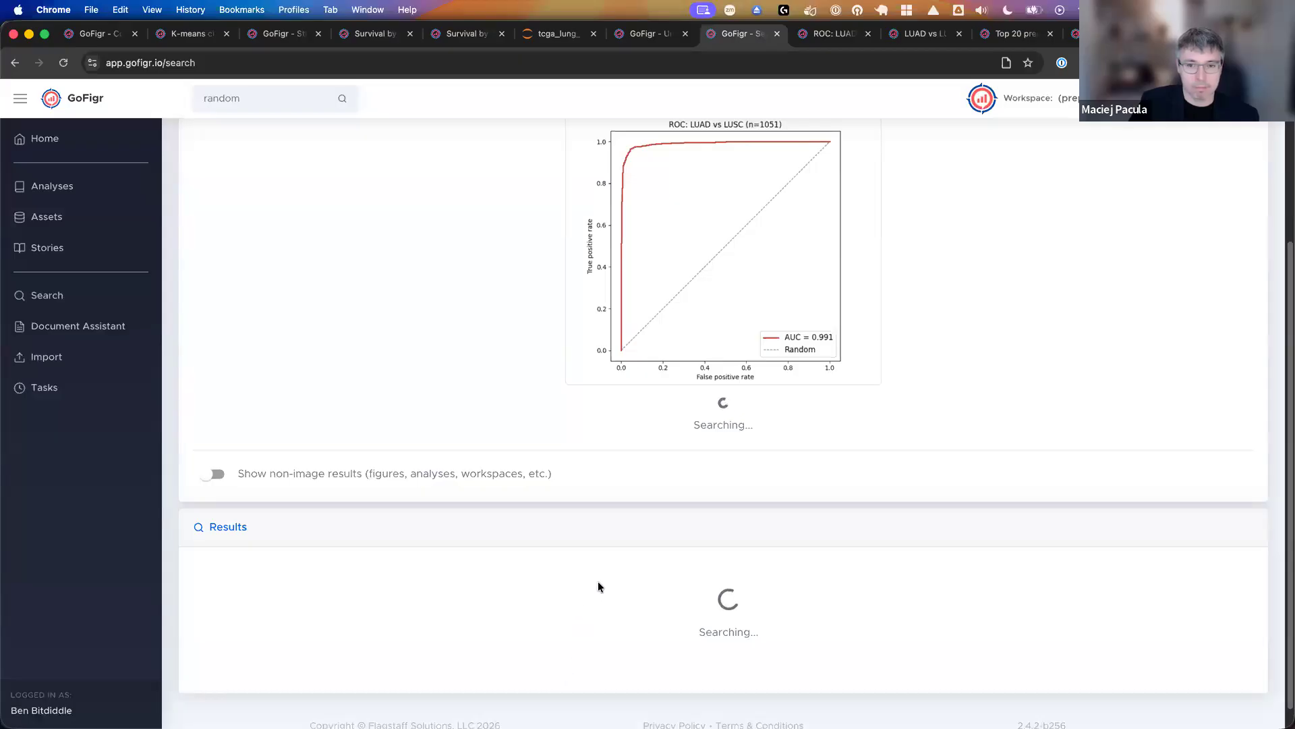
# - Examine the image search results, comparing the matching ROC: LUAD vs LUSC classification revisions with the searched image
pyautogui.scroll(-3, 759, 516)
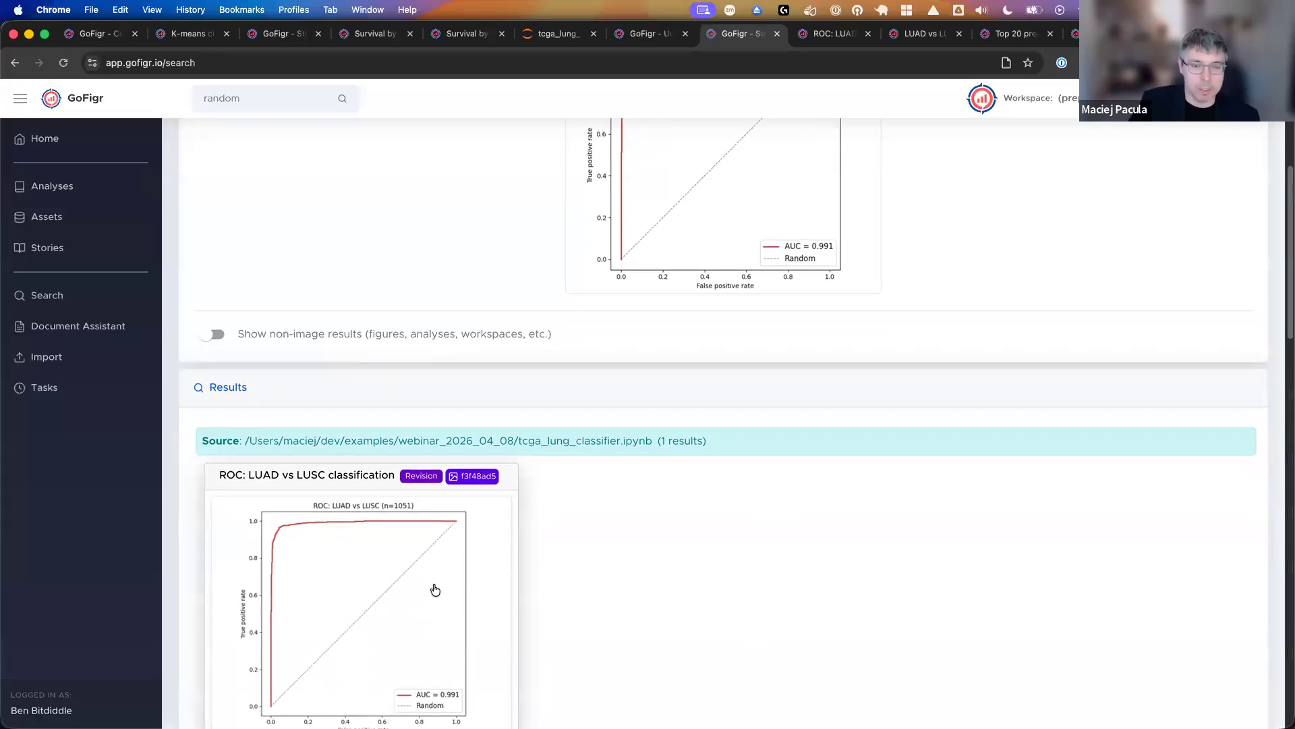
pyautogui.scroll(3, 435, 590)
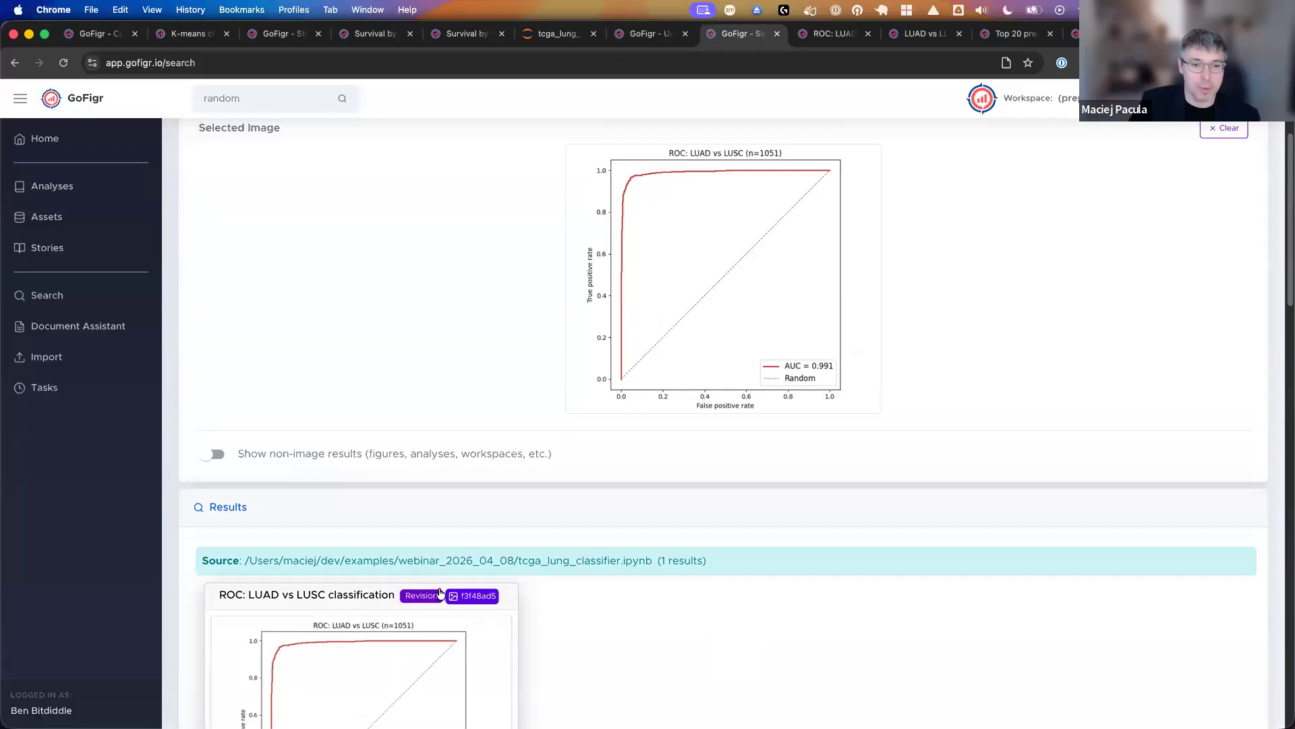
pyautogui.scroll(-3, 519, 533)
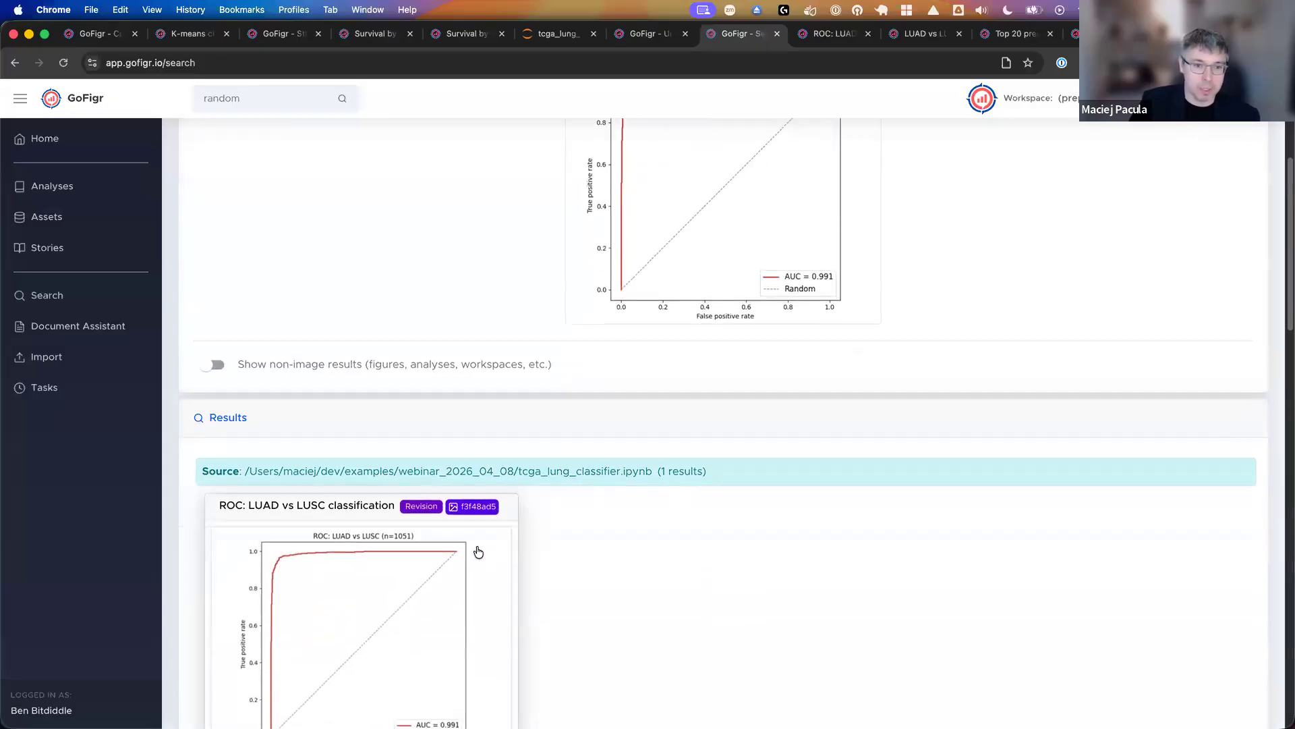
pyautogui.scroll(-5, 471, 554)
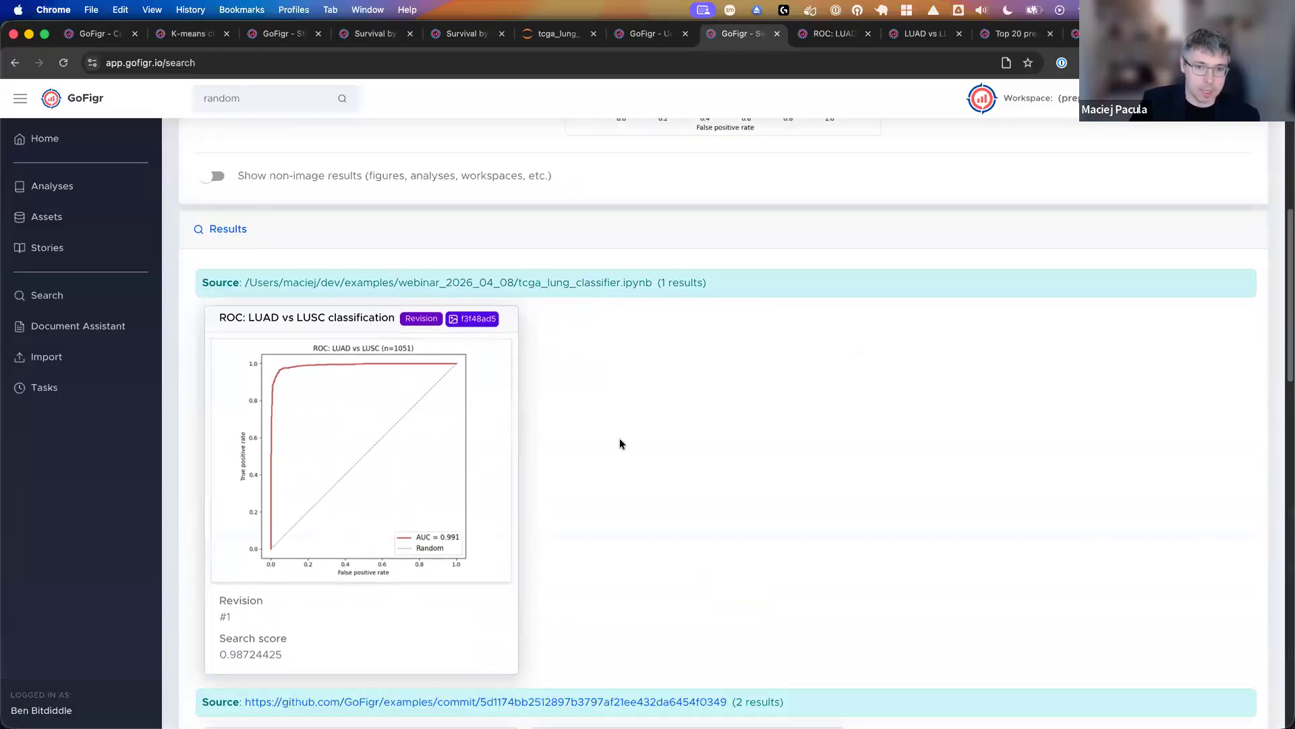
pyautogui.scroll(-2, 619, 444)
pyautogui.scroll(-2, 619, 444)
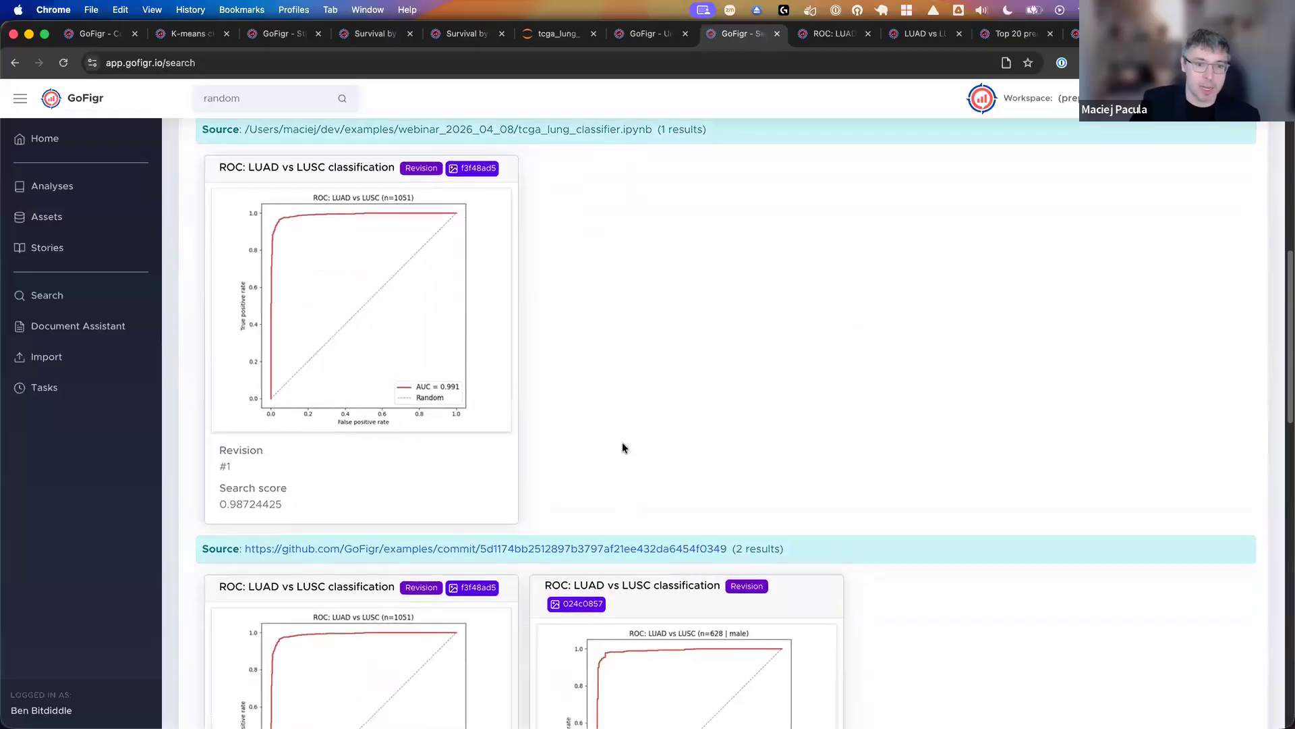
pyautogui.scroll(10, 622, 443)
pyautogui.scroll(4, 622, 443)
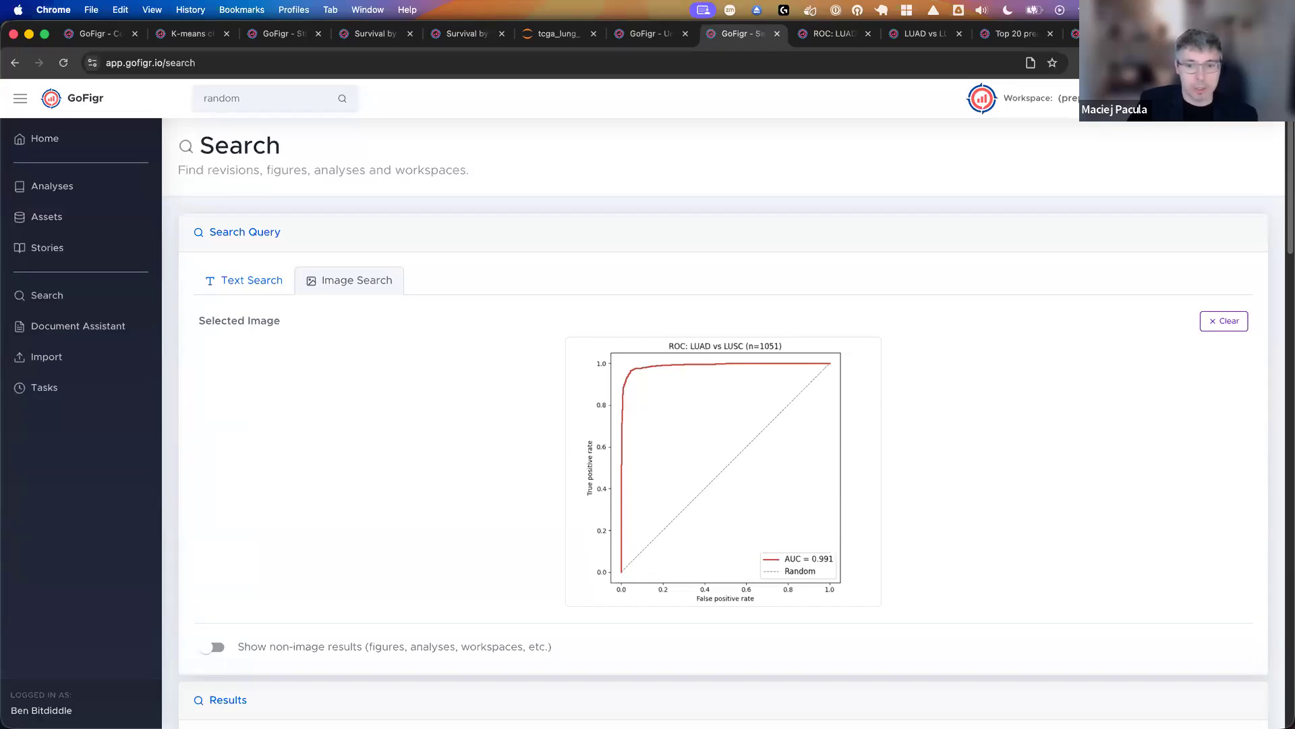
# - Switch to Microsoft PowerPoint
pyautogui.click(172, 696)
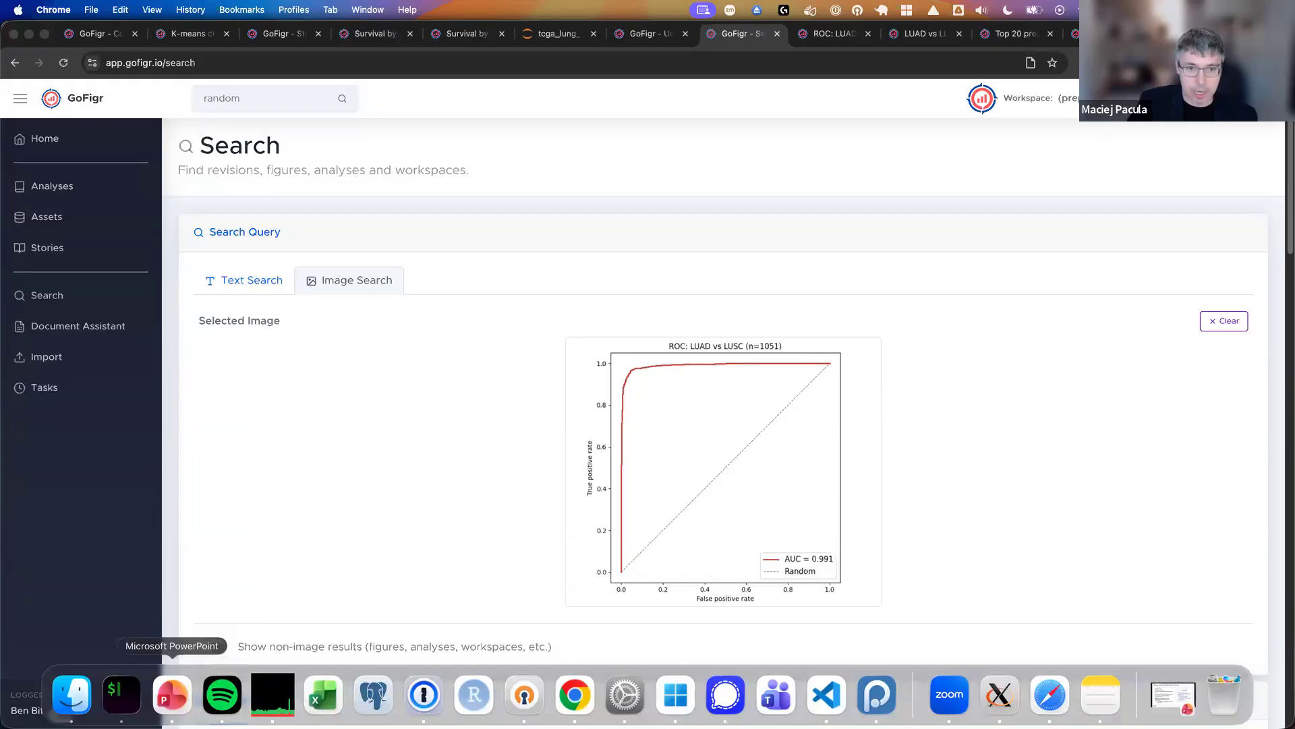